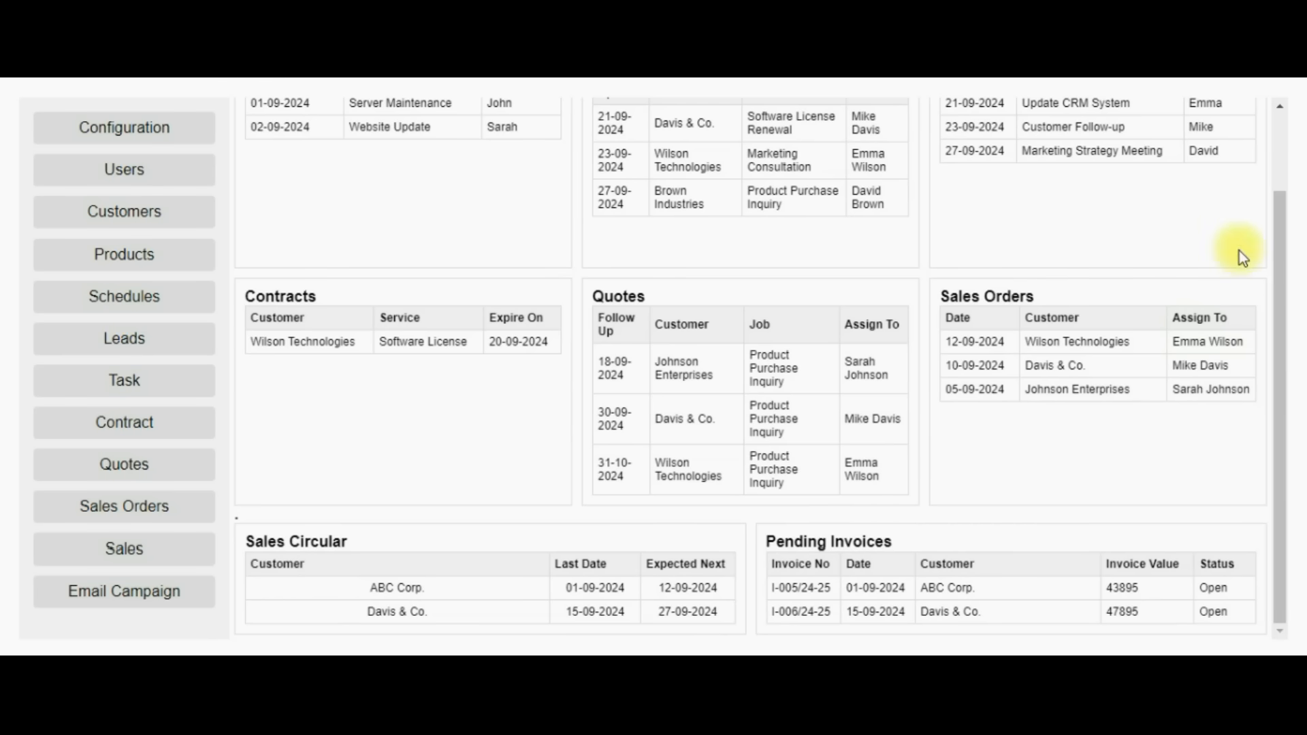
# Return to the top of the dashboard, then search the Marketplace for ARK Pro CRM for Google.
pyautogui.scroll(3, 1283, 154)
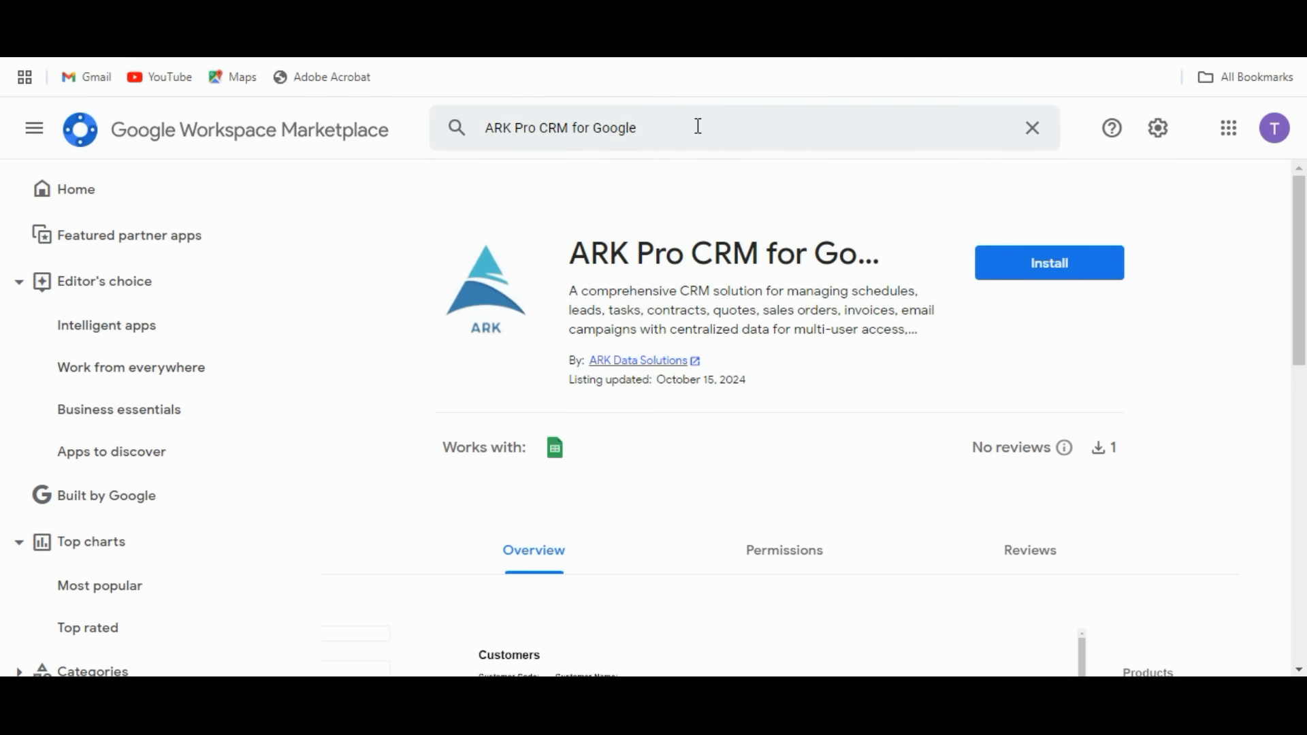
pyautogui.click(697, 125)
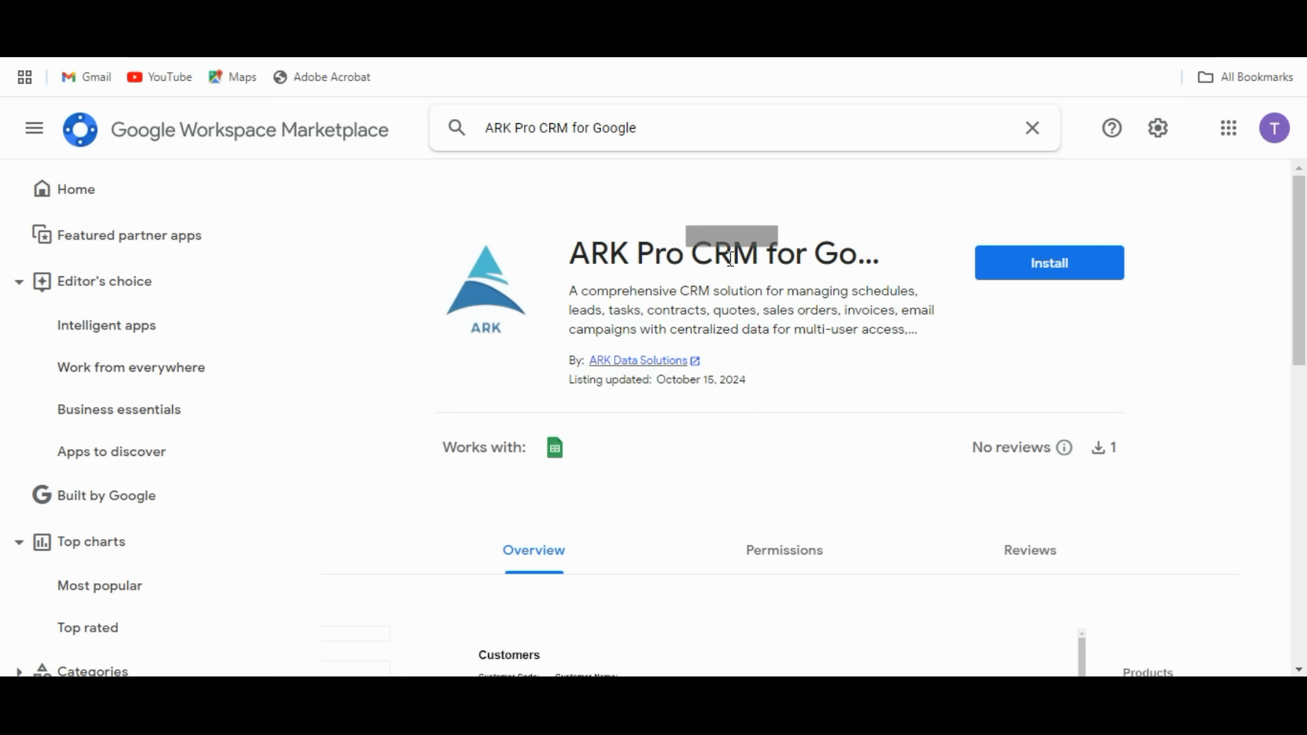
# Start installing ARK Pro CRM for Google and continue past the sign-in prompt.
pyautogui.scroll(-5, 784, 371)
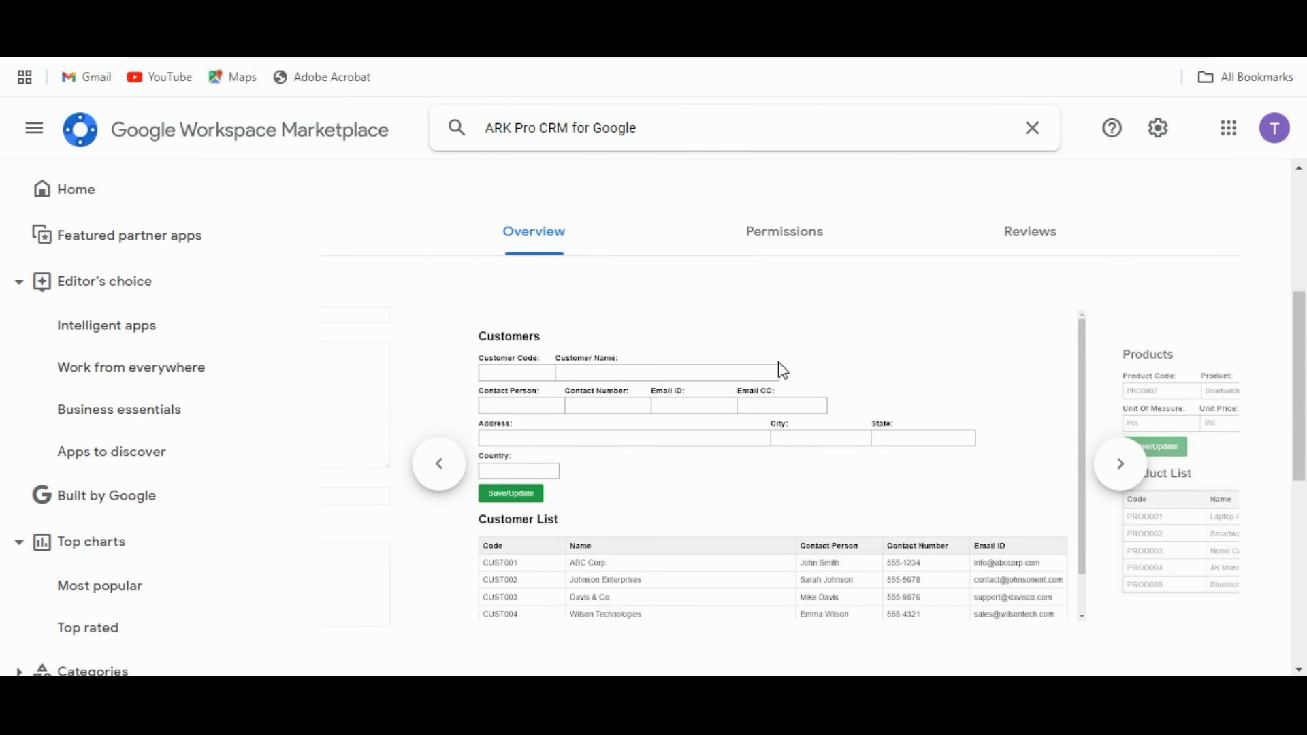
pyautogui.scroll(4, 1001, 472)
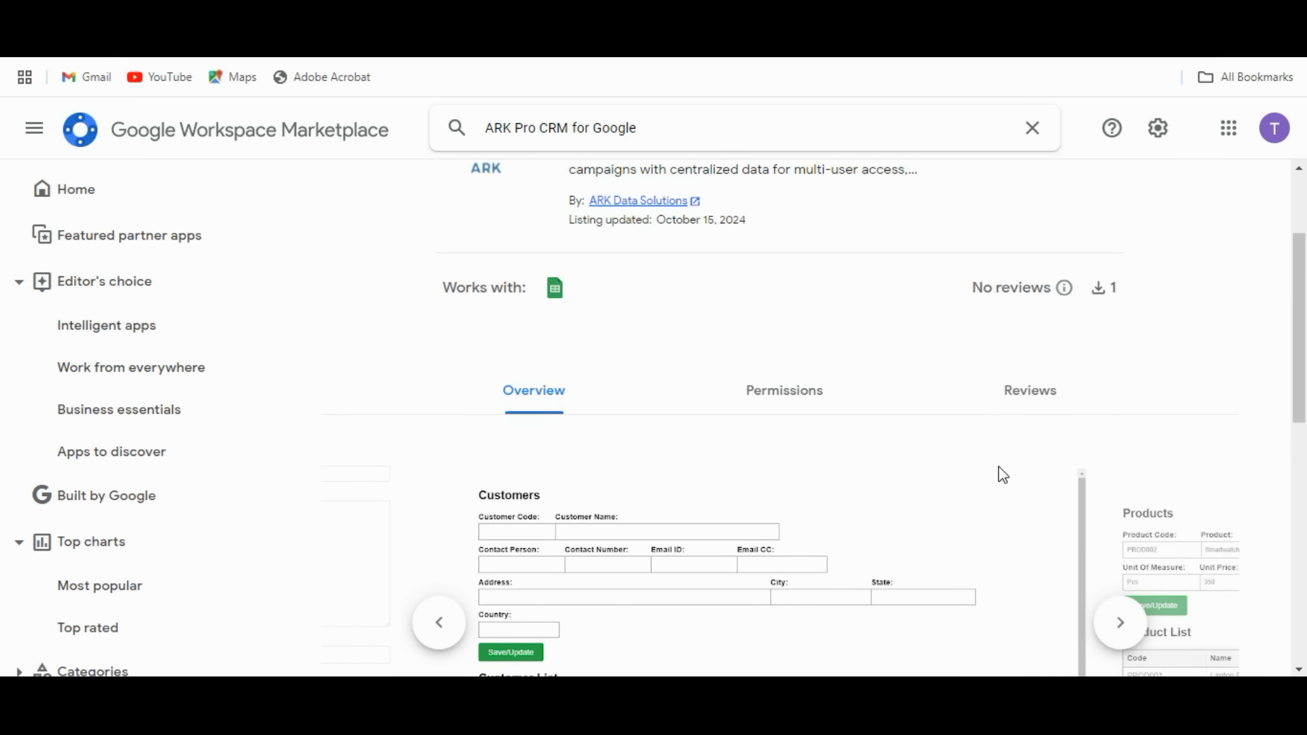
pyautogui.scroll(1, 997, 475)
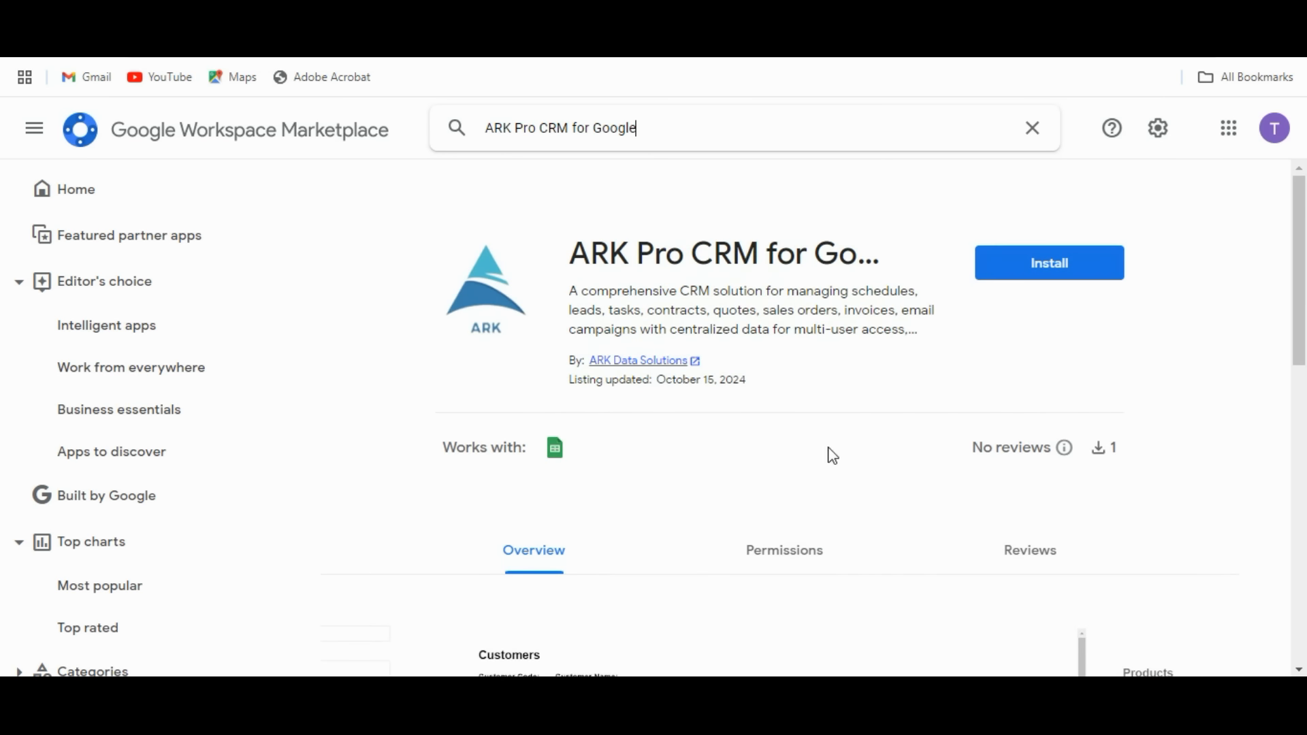
pyautogui.click(1049, 272)
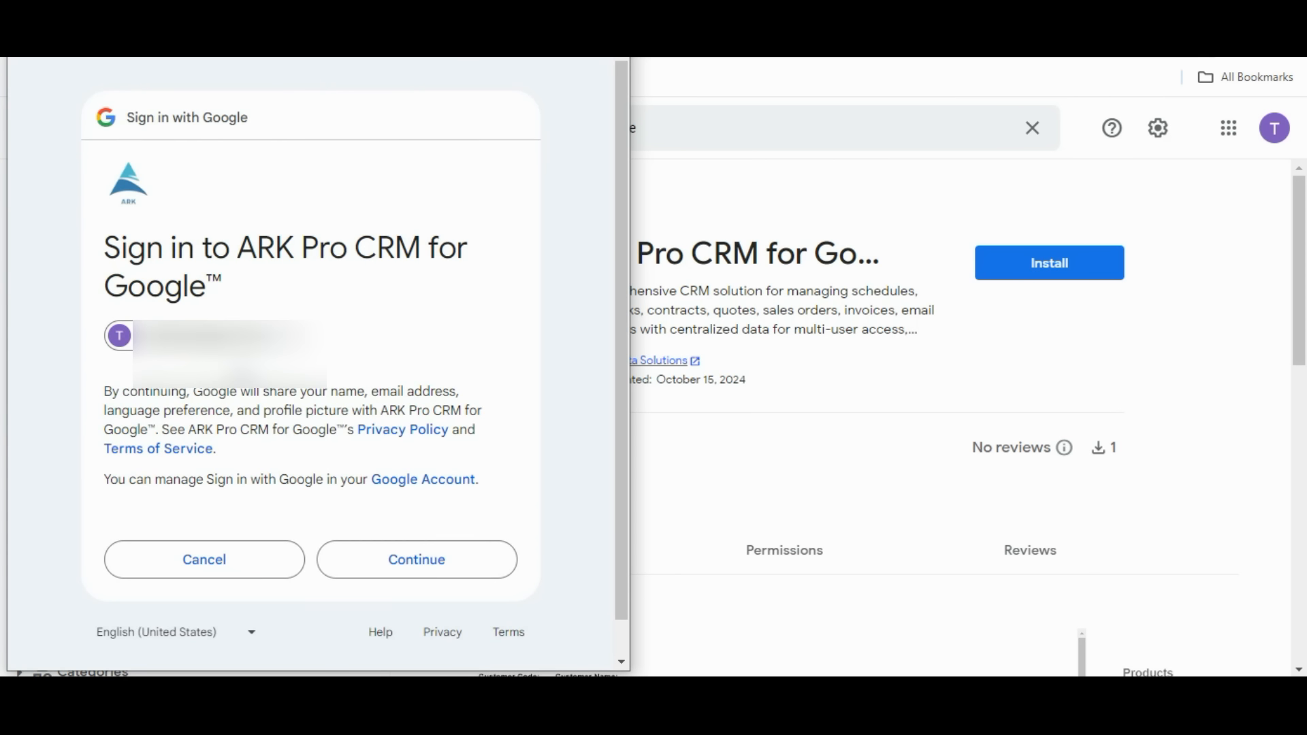
pyautogui.click(423, 567)
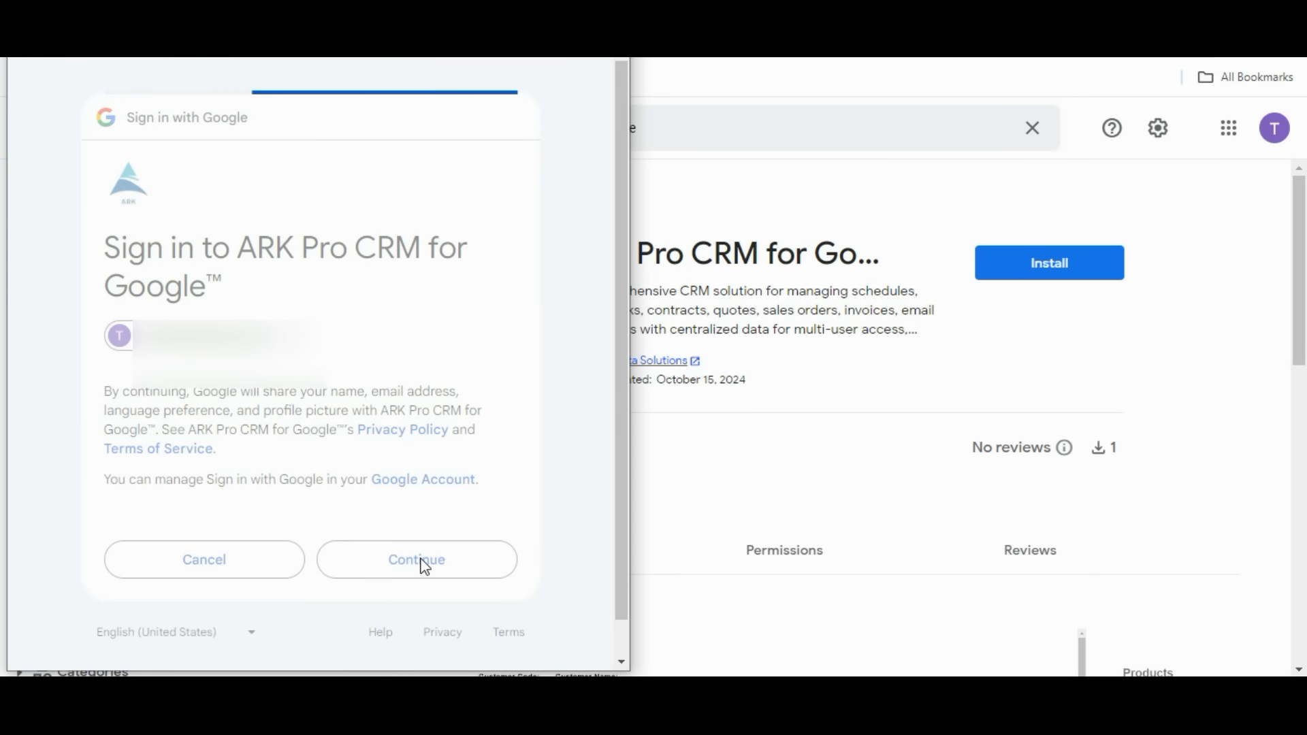
# Allow the add-on's requested account permissions and close the installation confirmation.
pyautogui.scroll(-5, 380, 445)
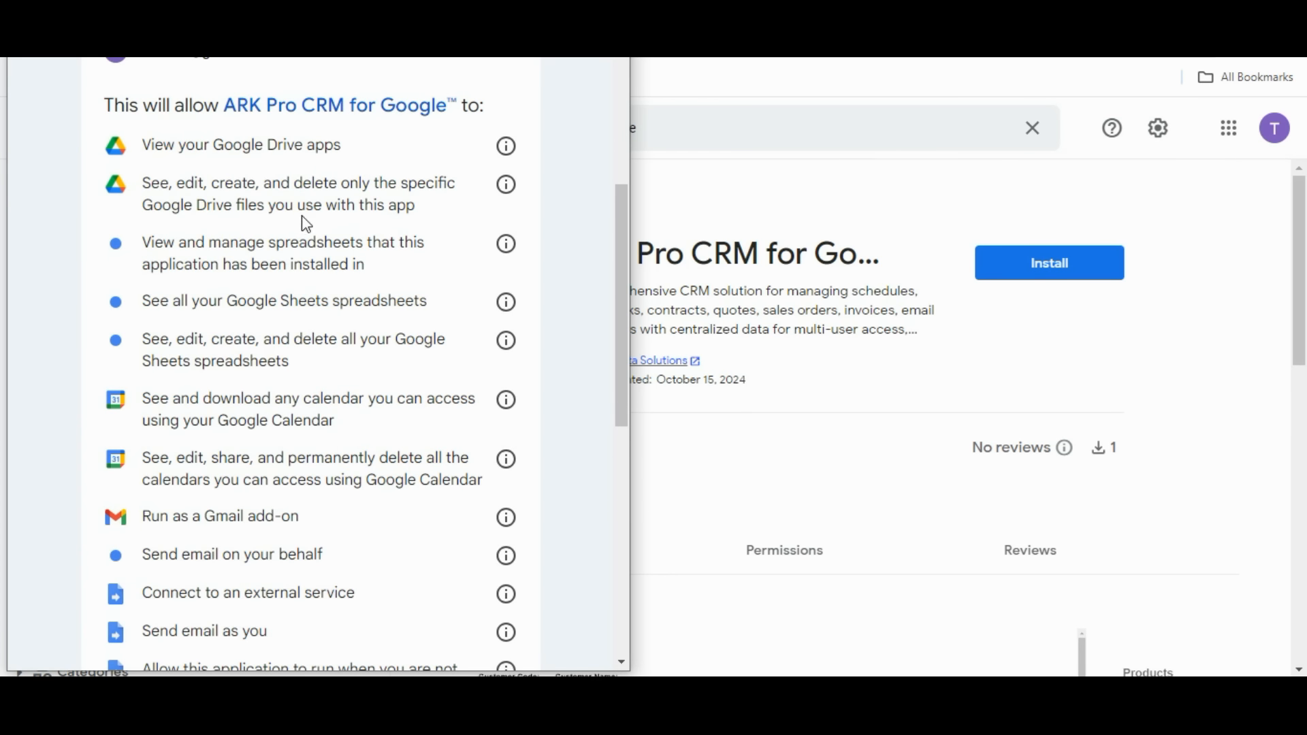
pyautogui.scroll(-7, 304, 239)
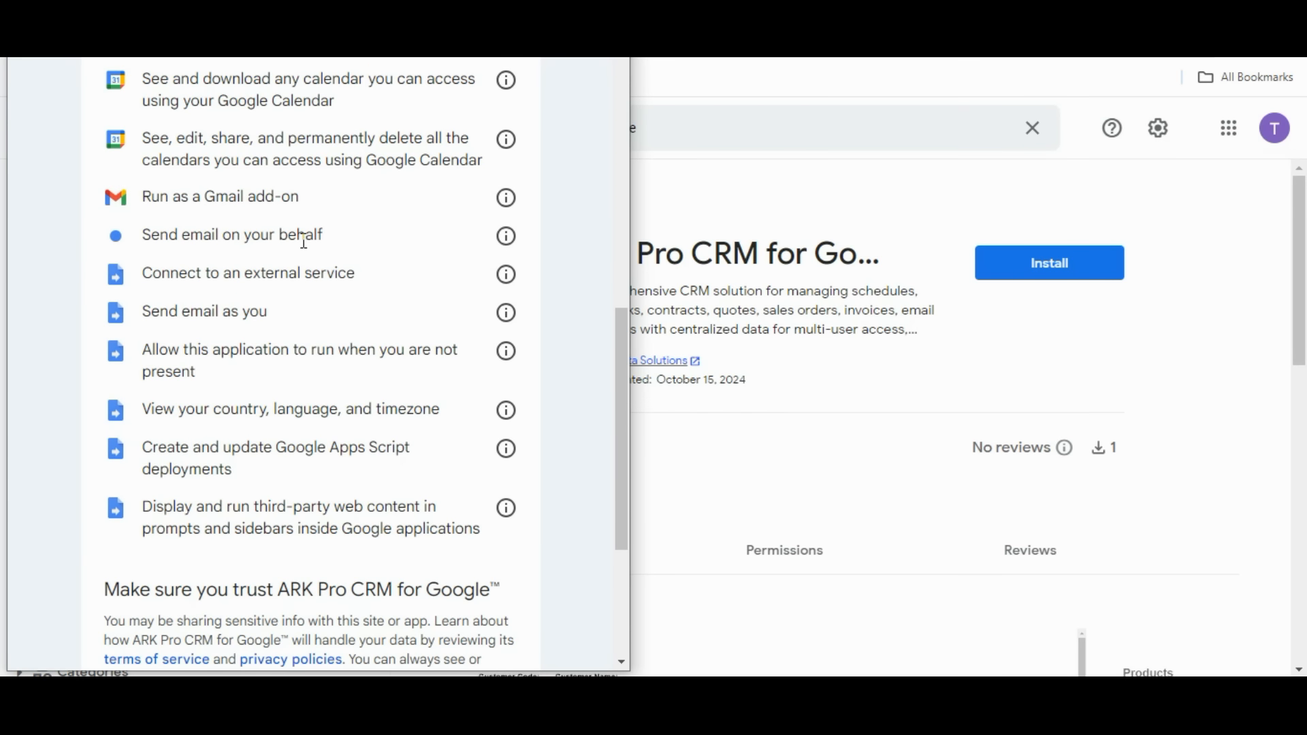
pyautogui.scroll(-2, 305, 249)
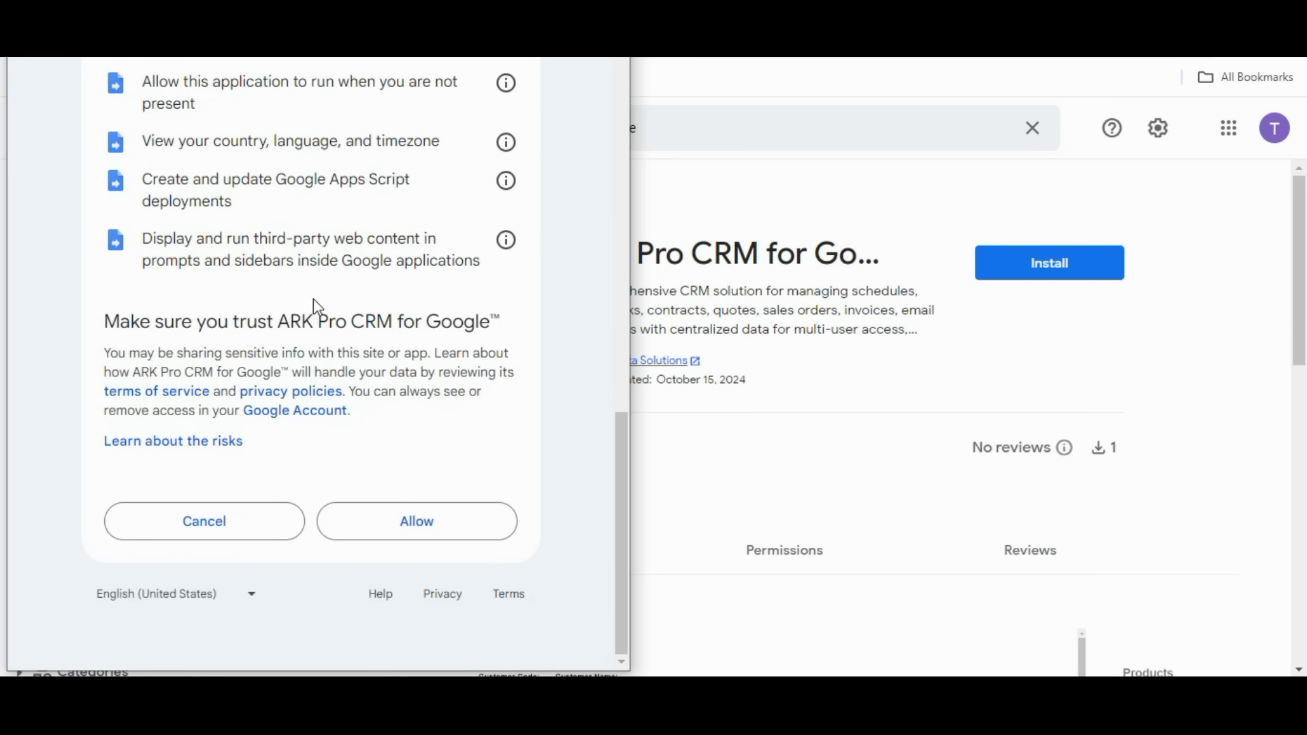
pyautogui.click(406, 529)
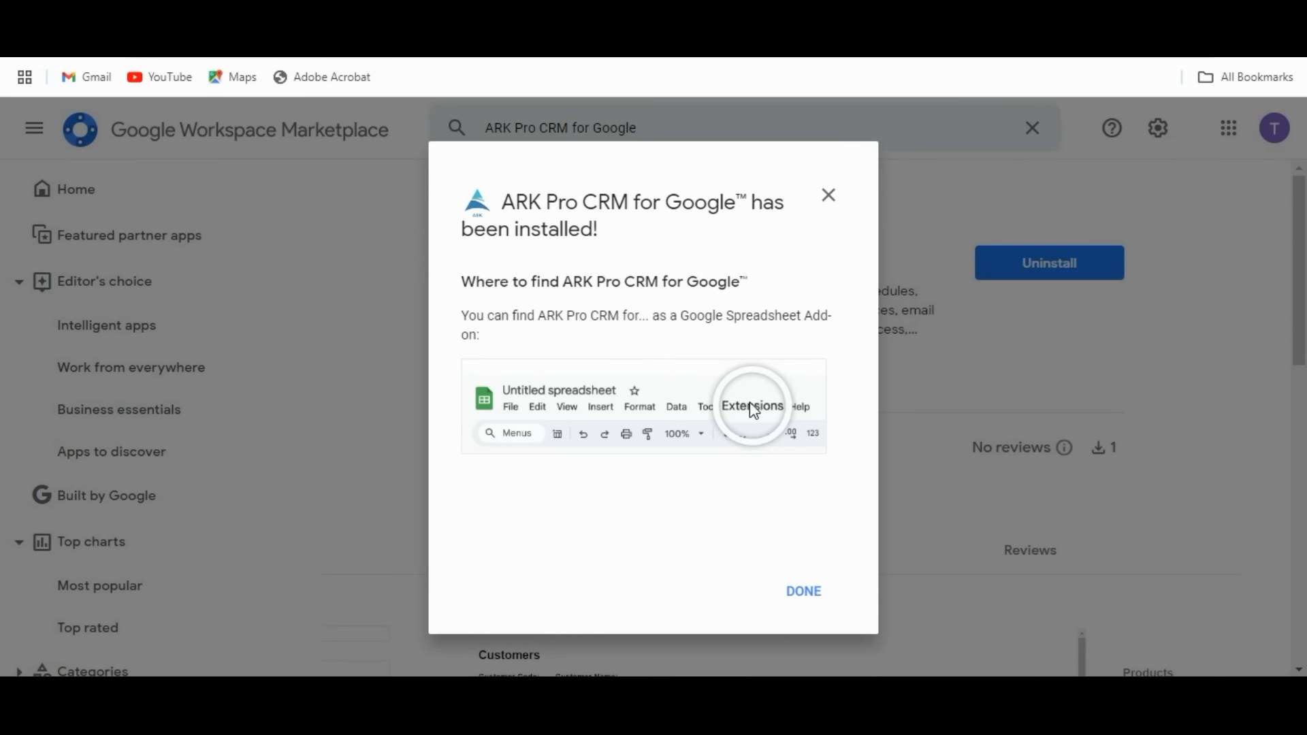
pyautogui.click(818, 599)
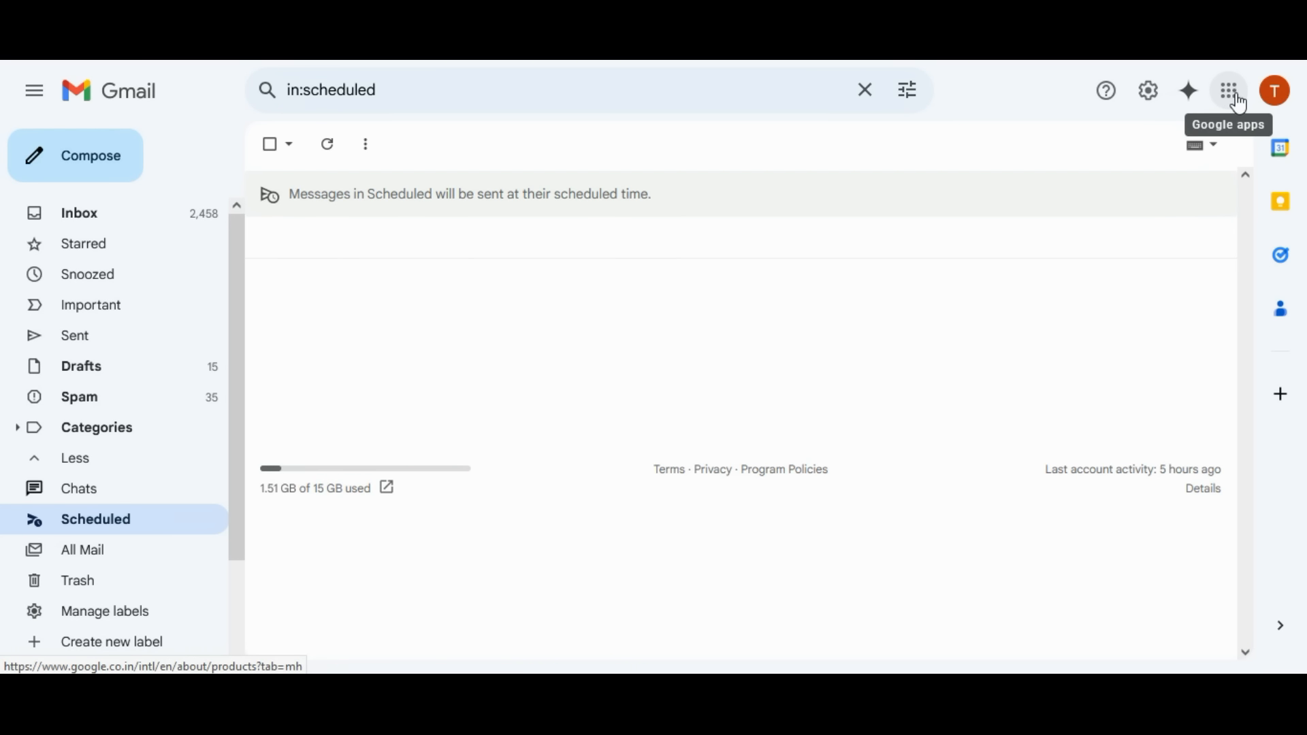
# Launch ARK Pro CRM for Google from the Google apps grid in Gmail.
pyautogui.click(1233, 101)
pyautogui.scroll(-10, 1188, 279)
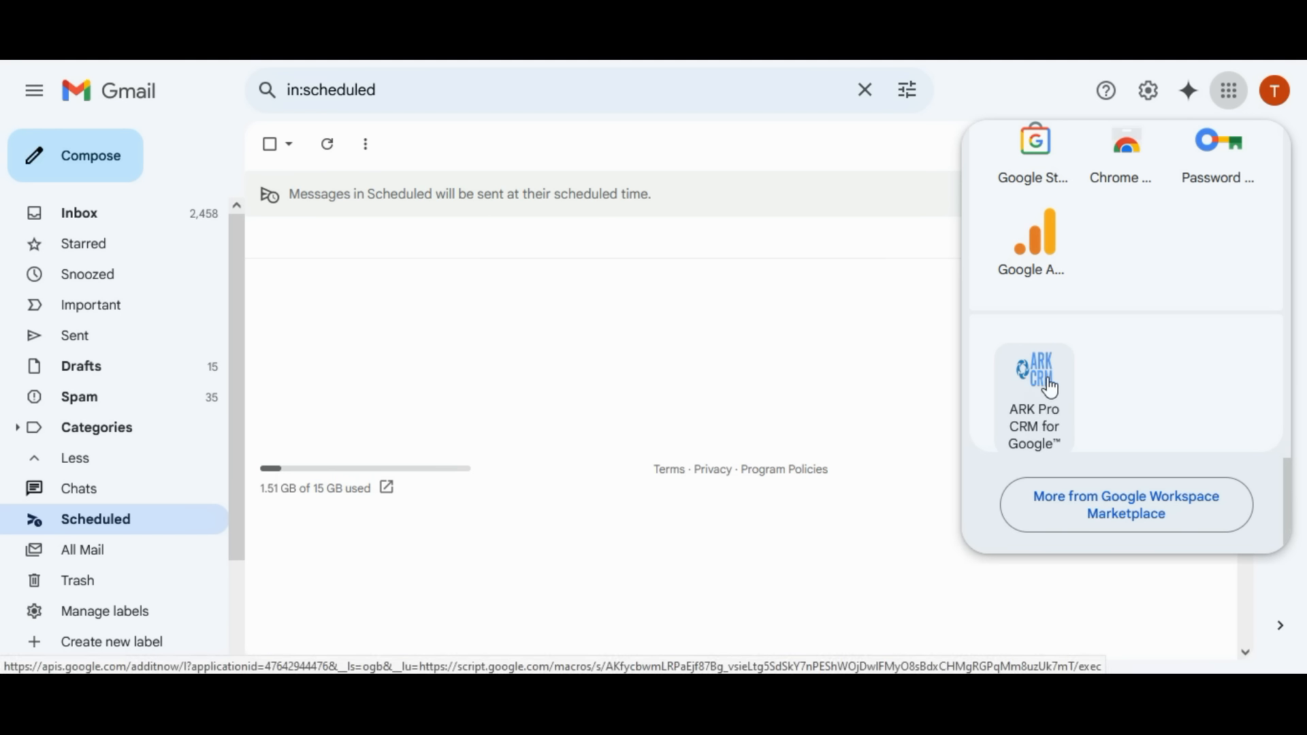
pyautogui.click(1050, 429)
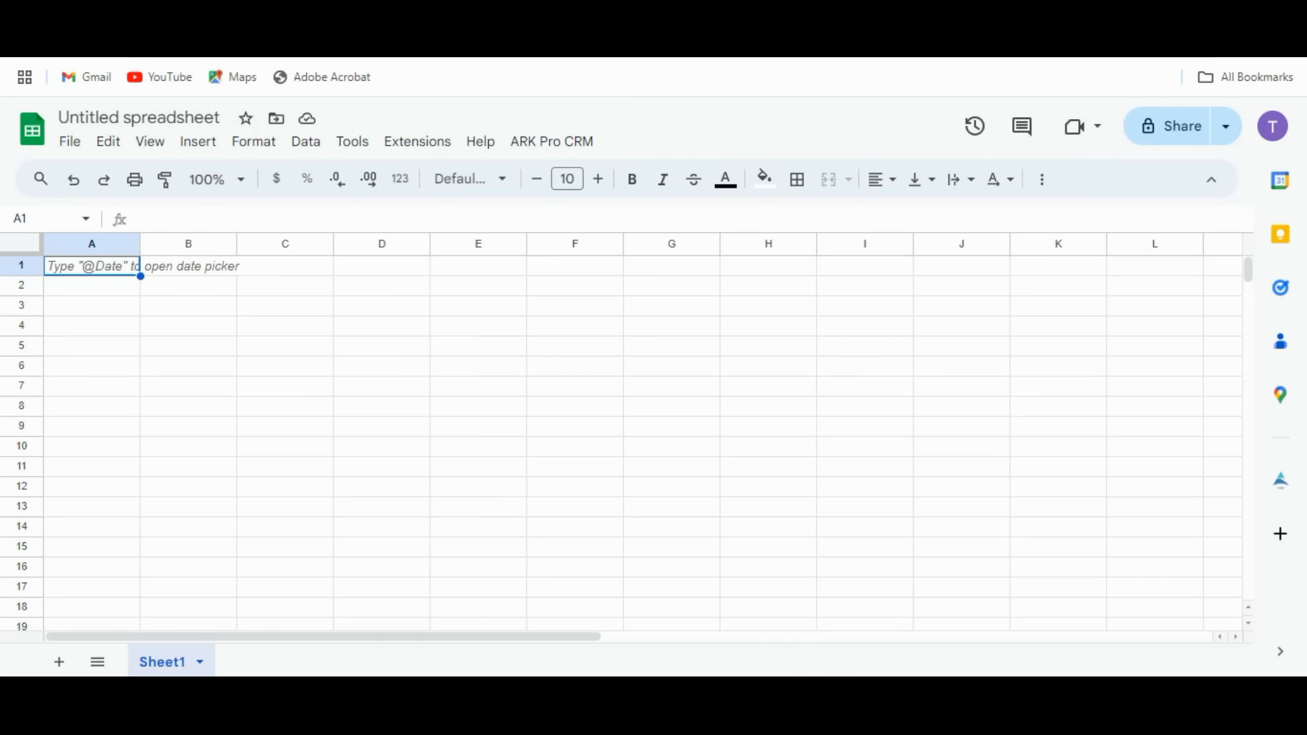
# Show the ARK Pro CRM toolbar panel in the blank spreadsheet and launch the web app from it.
pyautogui.click(551, 152)
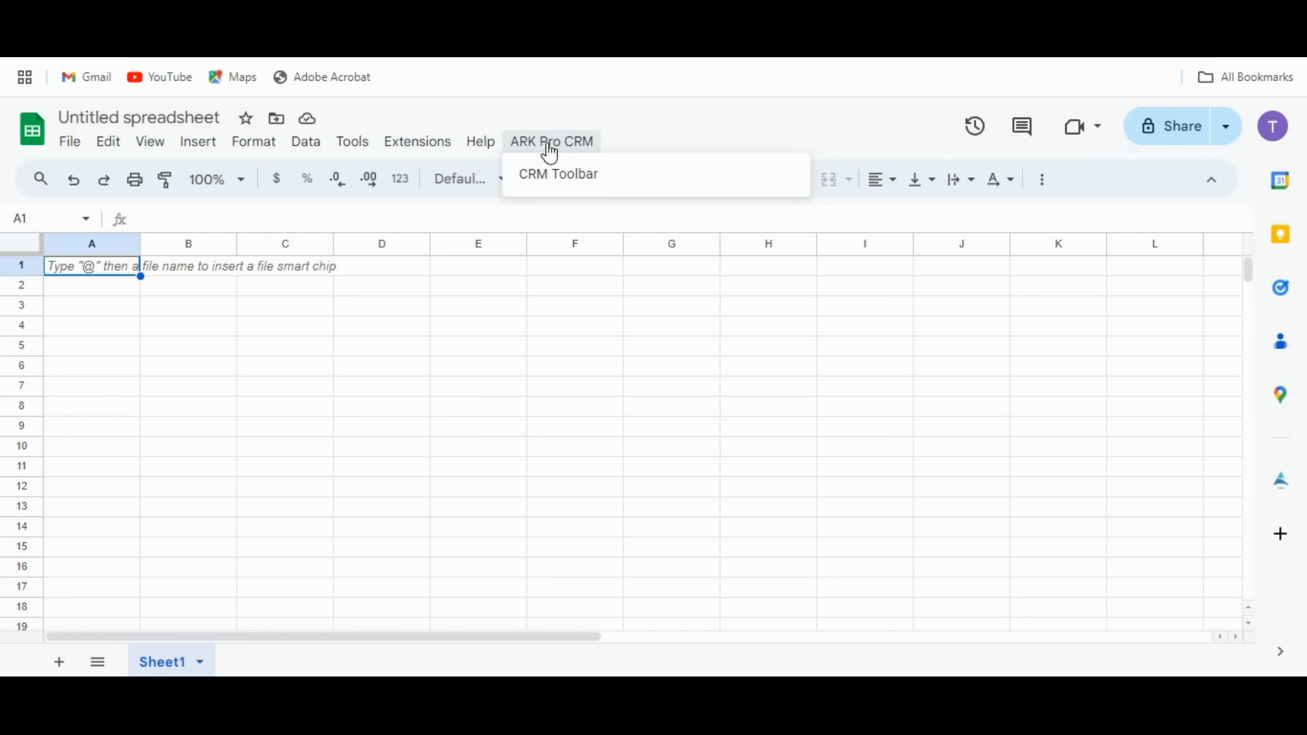
pyautogui.click(545, 178)
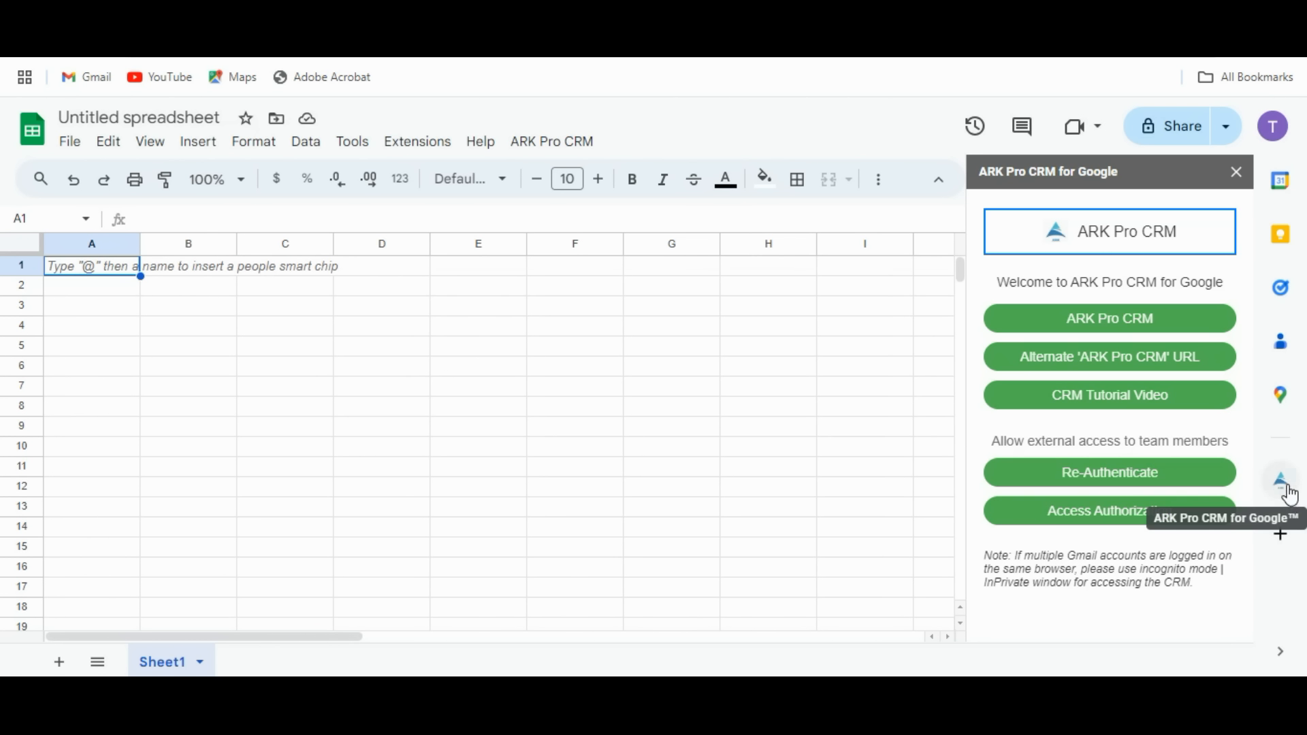
pyautogui.click(1236, 172)
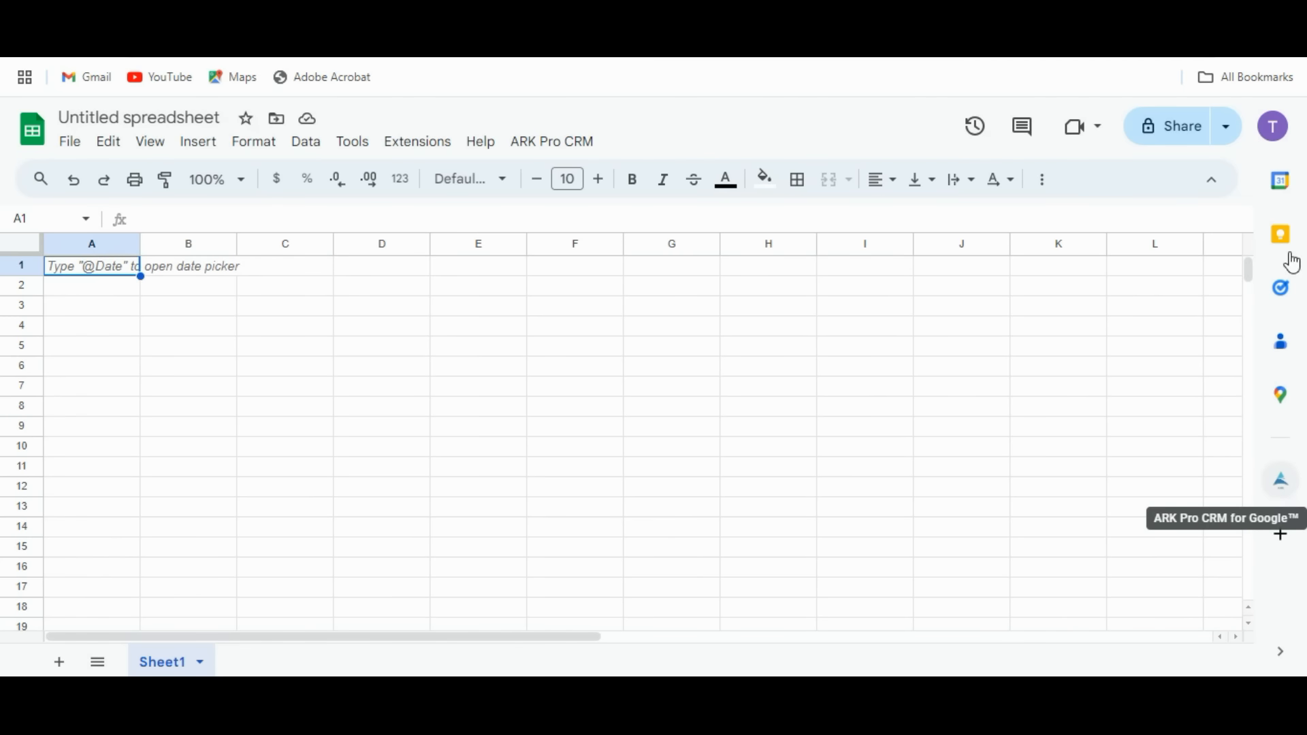
pyautogui.click(1283, 482)
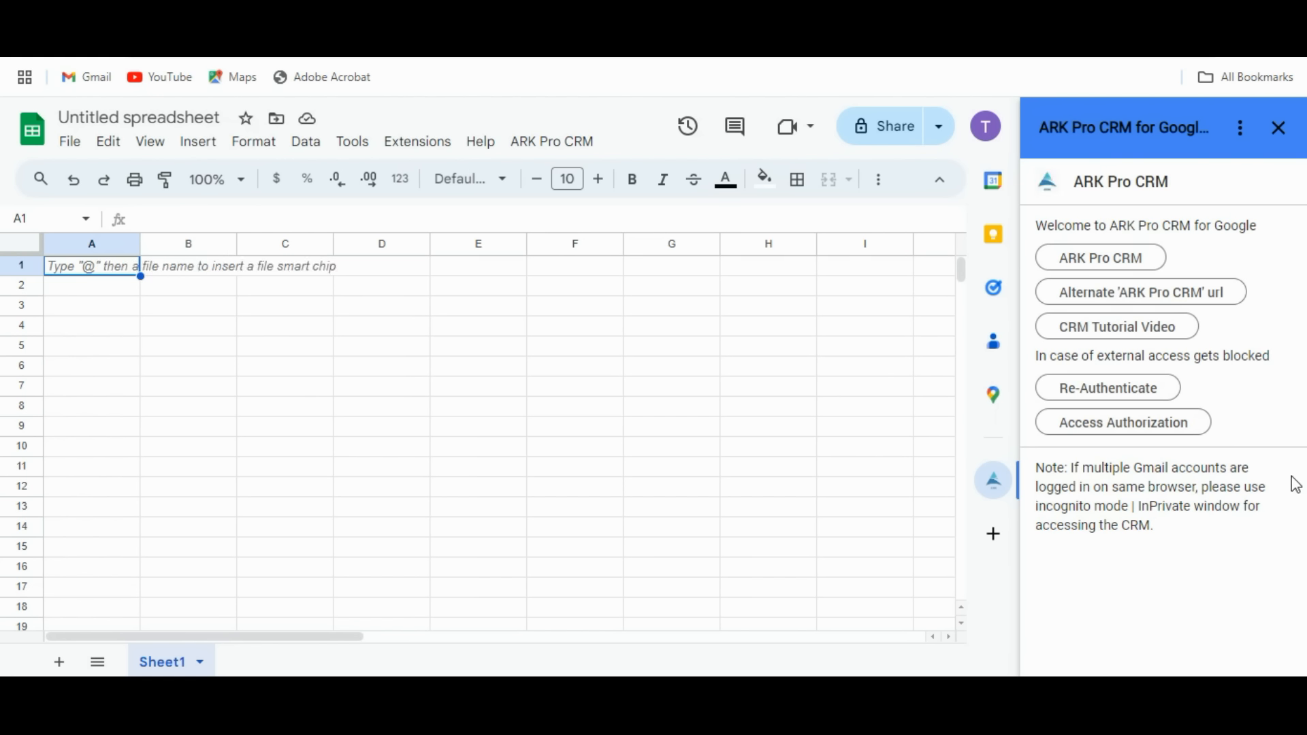
pyautogui.click(1096, 266)
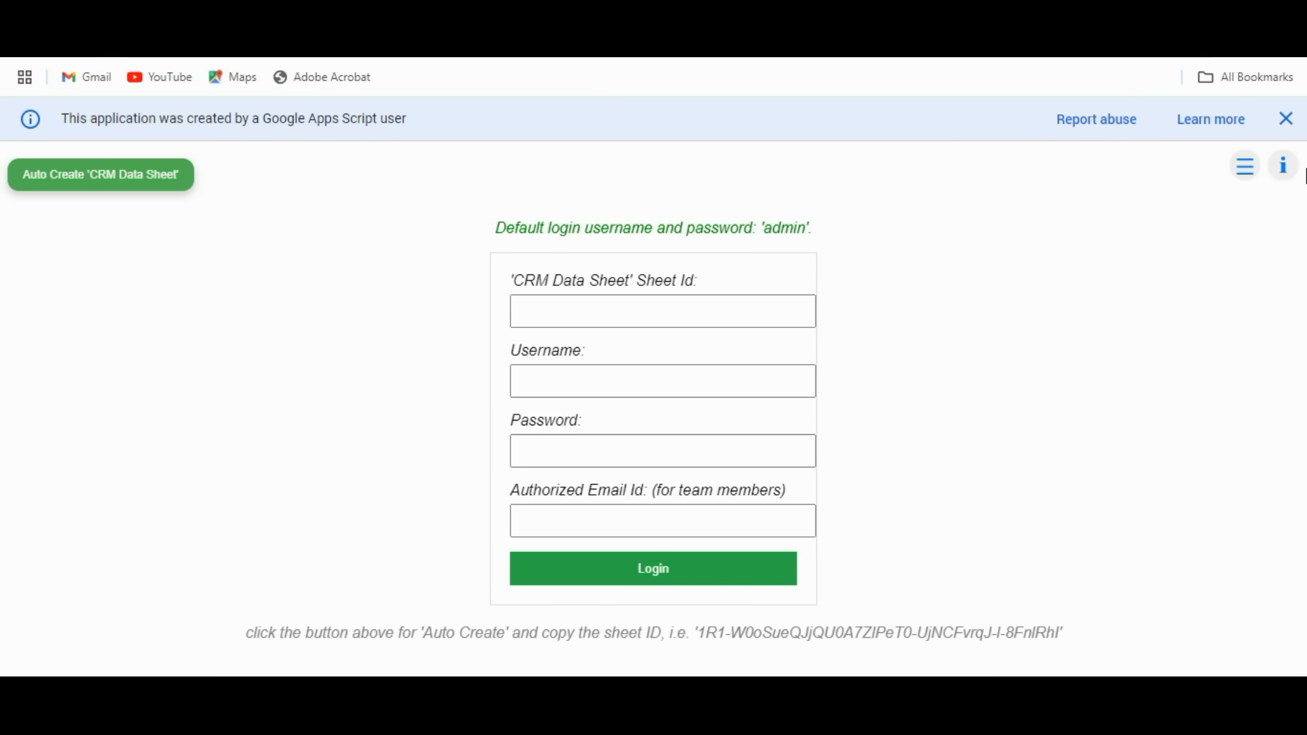
# Dismiss the Apps Script notice, review the login instructions, and auto-create and open the CRM Data Sheet.
pyautogui.click(1287, 121)
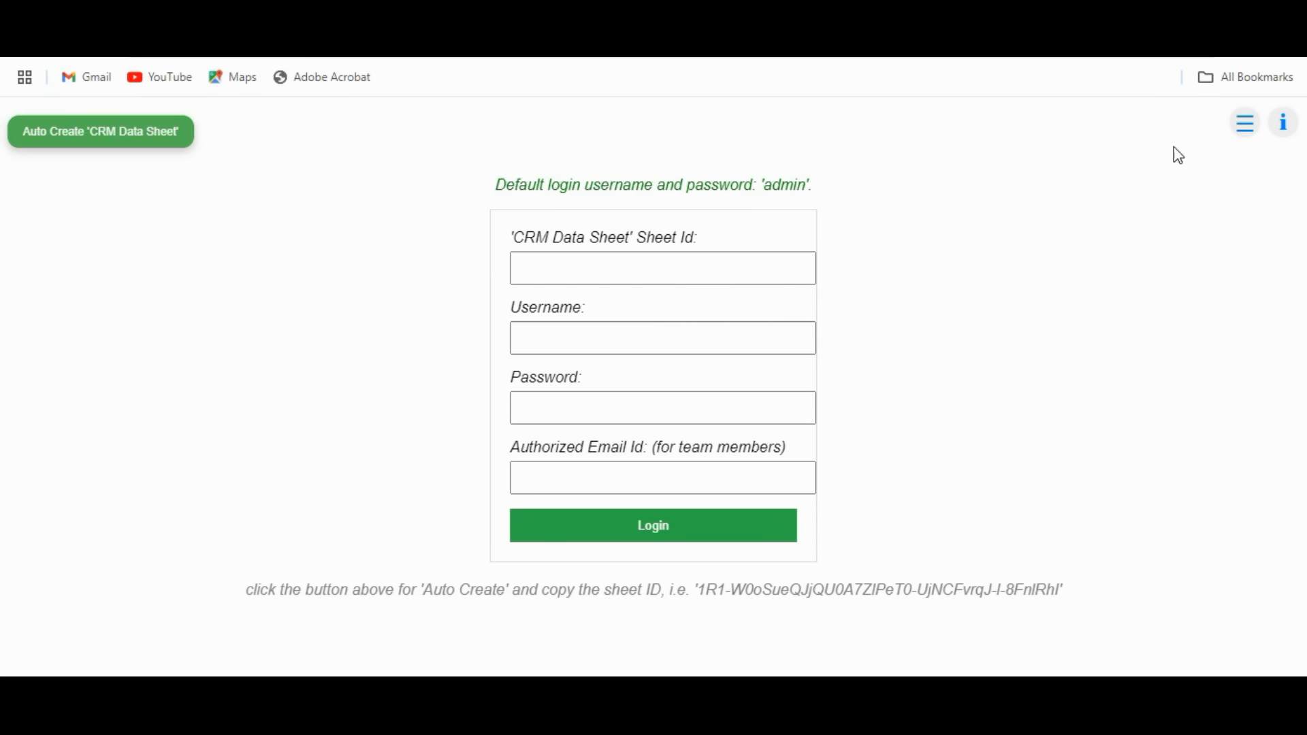
pyautogui.click(1250, 129)
pyautogui.click(1246, 129)
pyautogui.click(1246, 130)
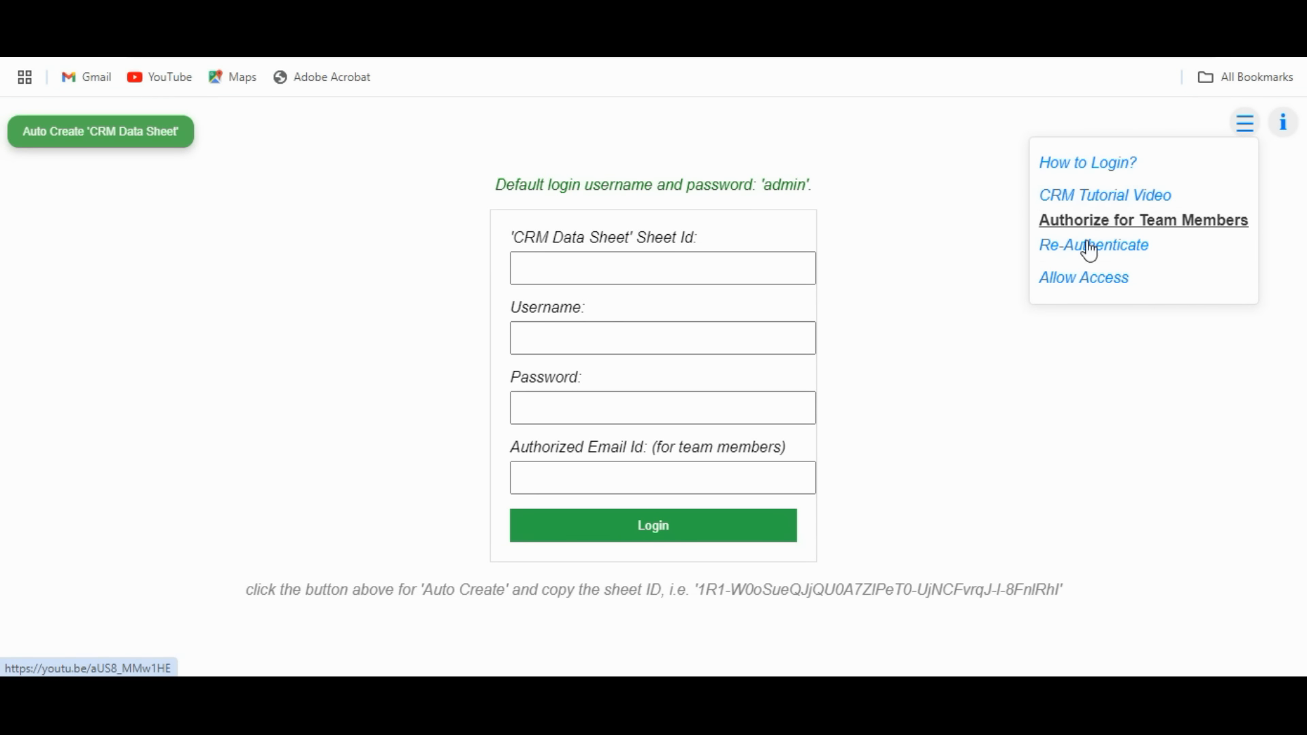
pyautogui.click(1283, 130)
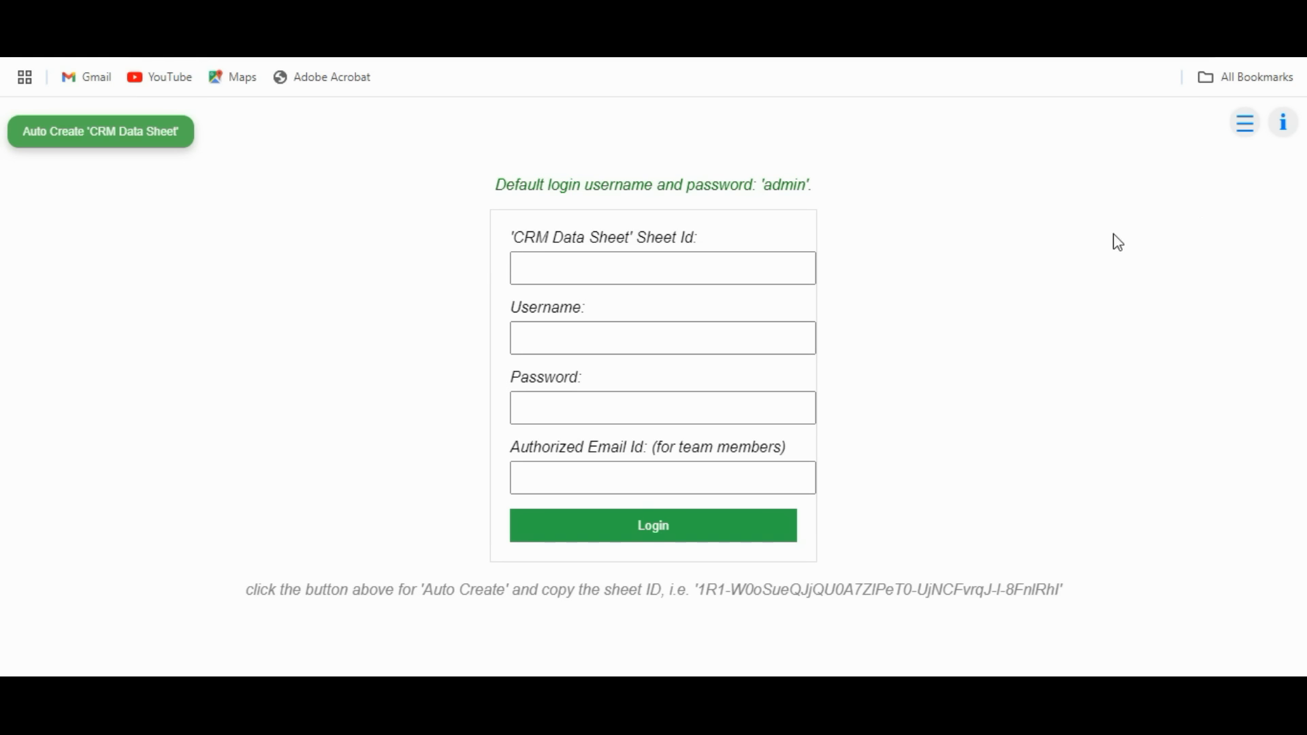
pyautogui.click(88, 145)
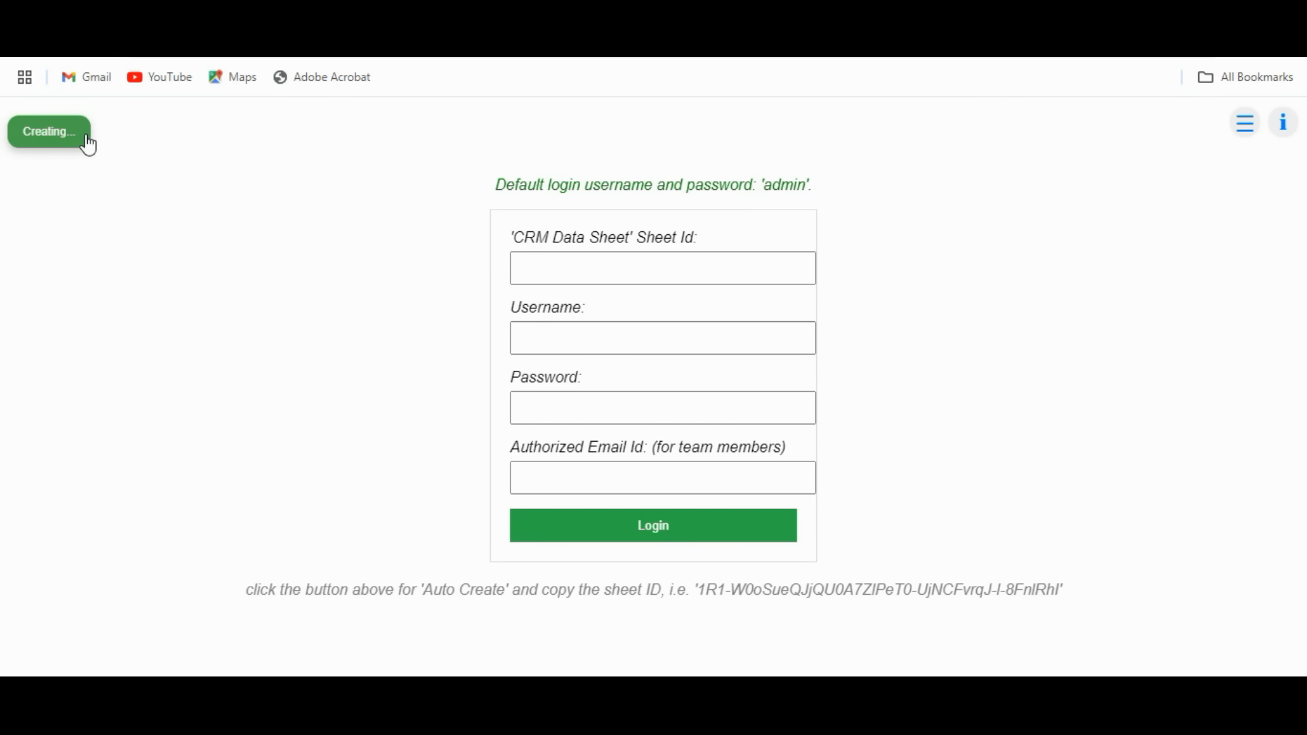
pyautogui.click(41, 147)
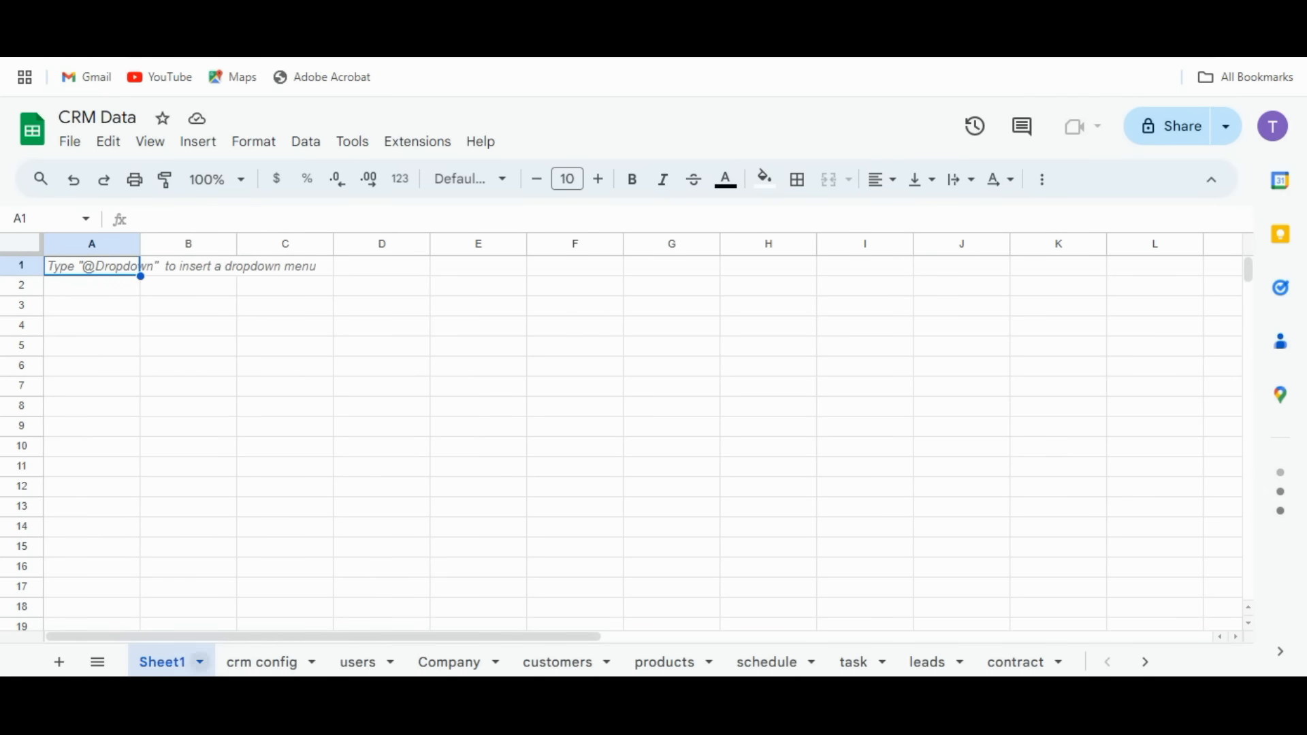
# Delete the empty Sheet1 and close the Tables panel.
pyautogui.click(199, 661)
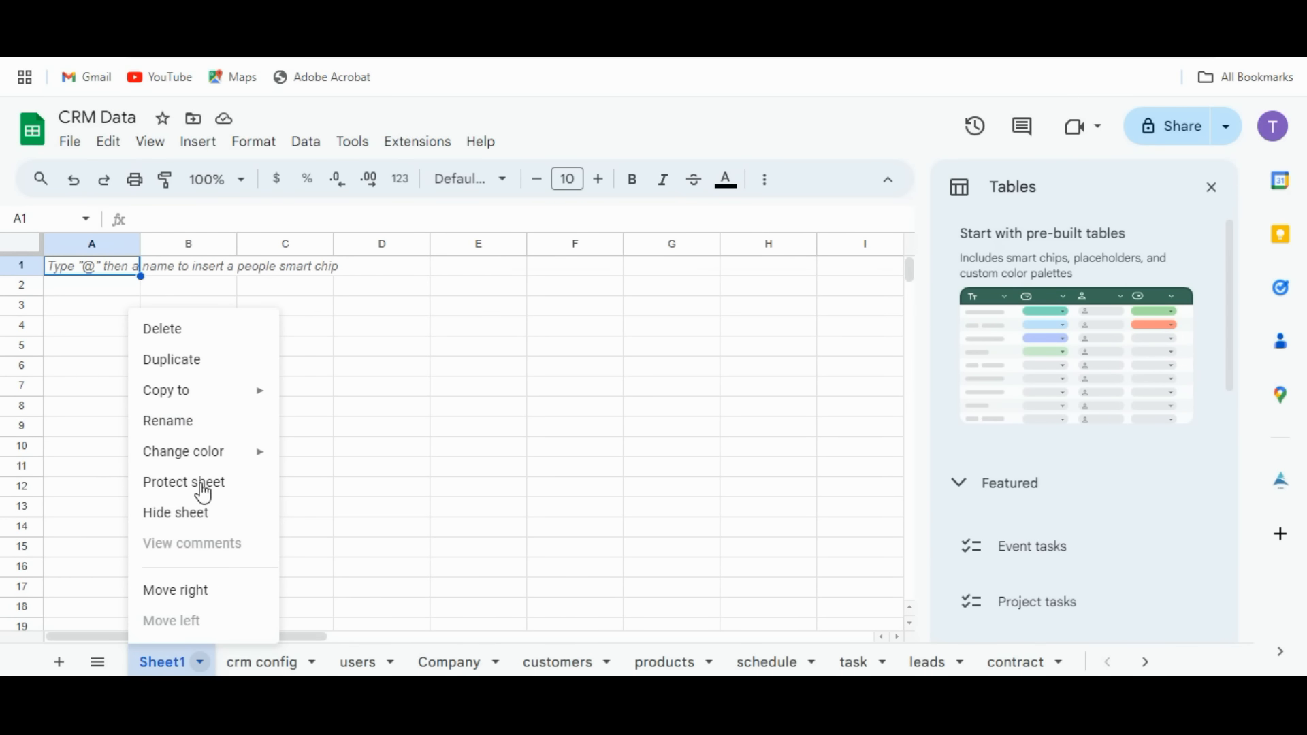
pyautogui.click(213, 329)
pyautogui.click(869, 435)
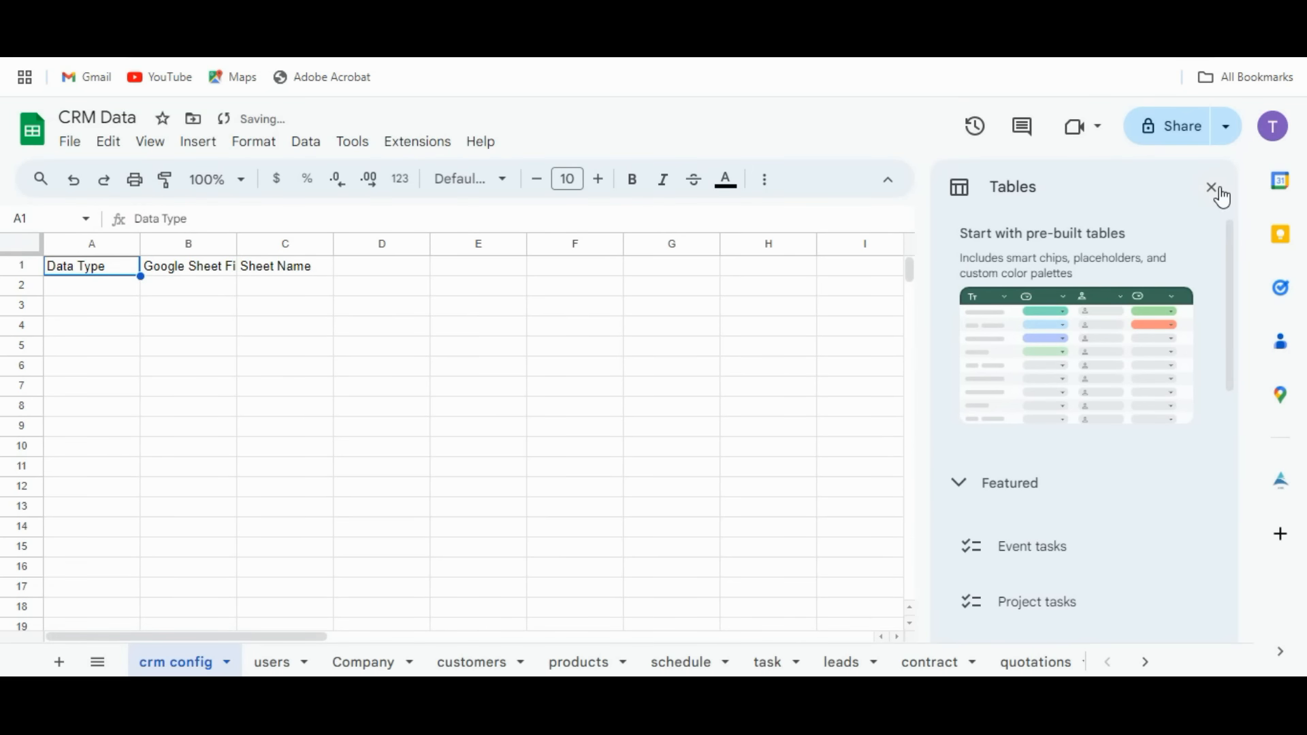
pyautogui.click(1215, 189)
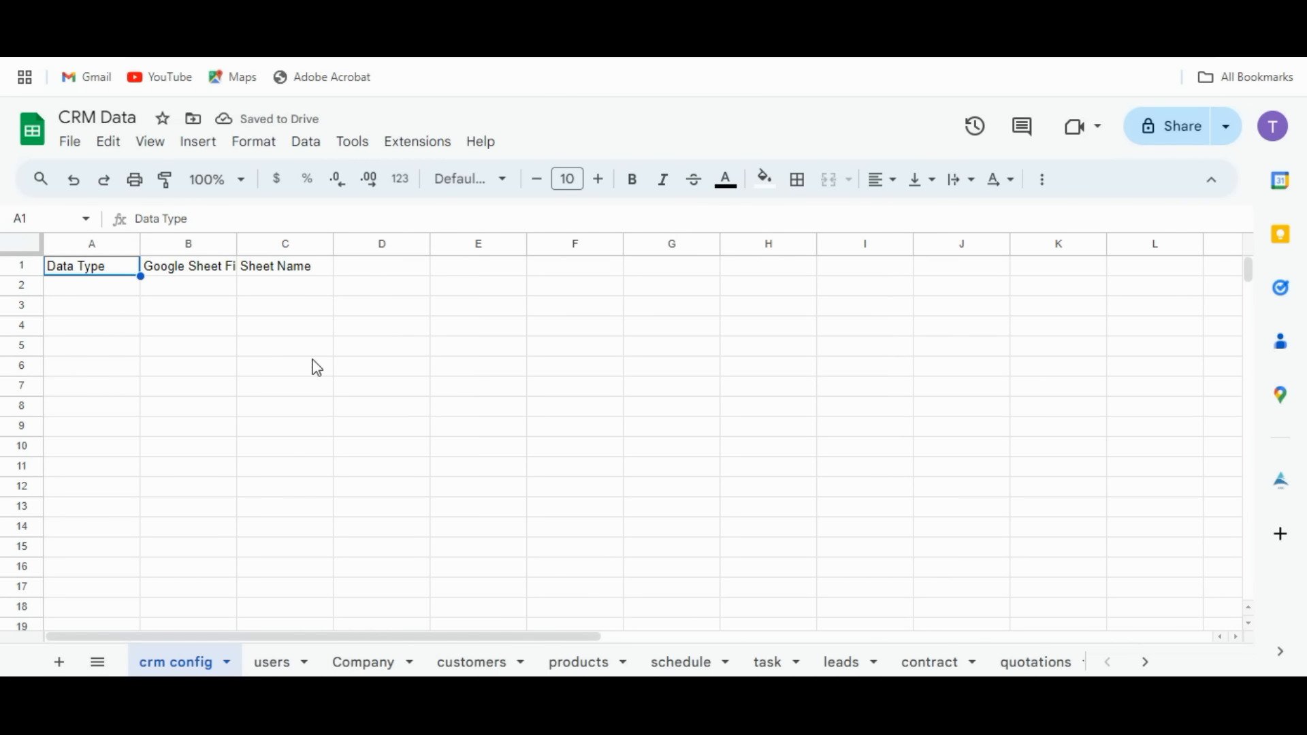
# Review the users, Company and customers sheets, selecting the default login credentials in row 2.
pyautogui.click(279, 665)
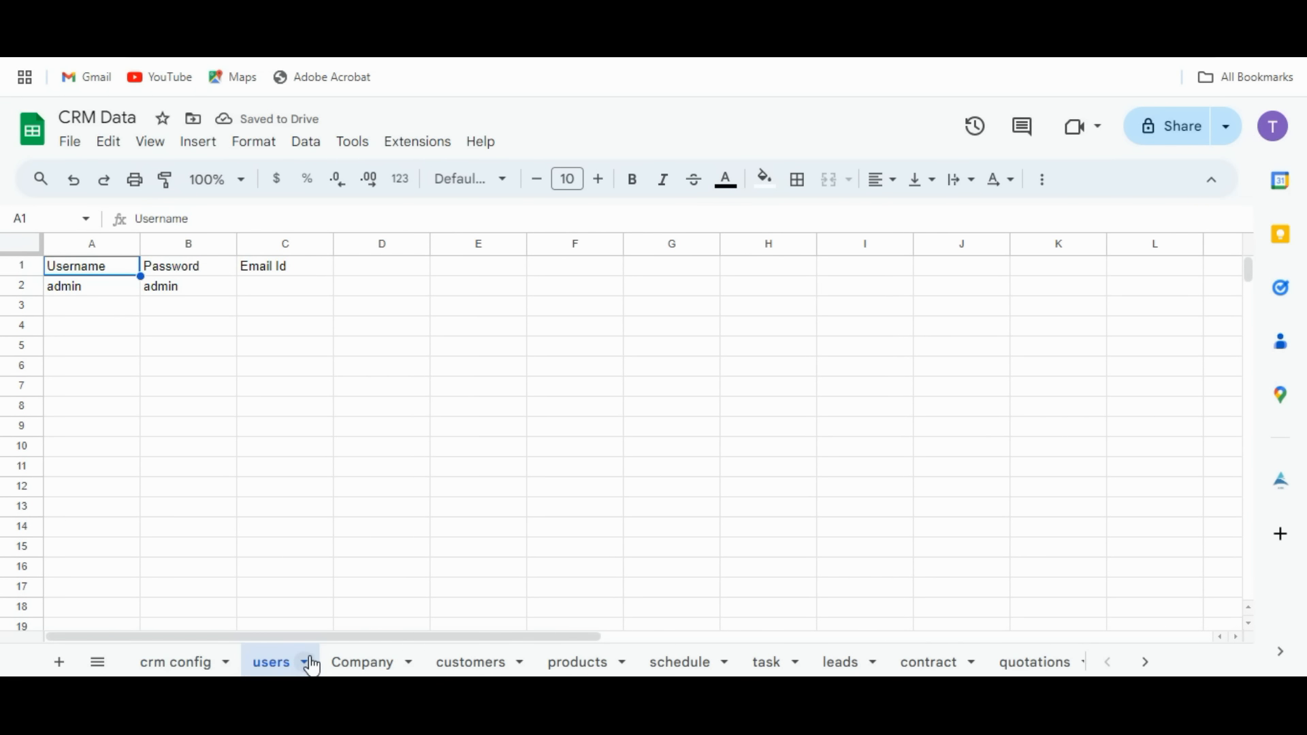
pyautogui.moveTo(62, 286); pyautogui.dragTo(159, 295)
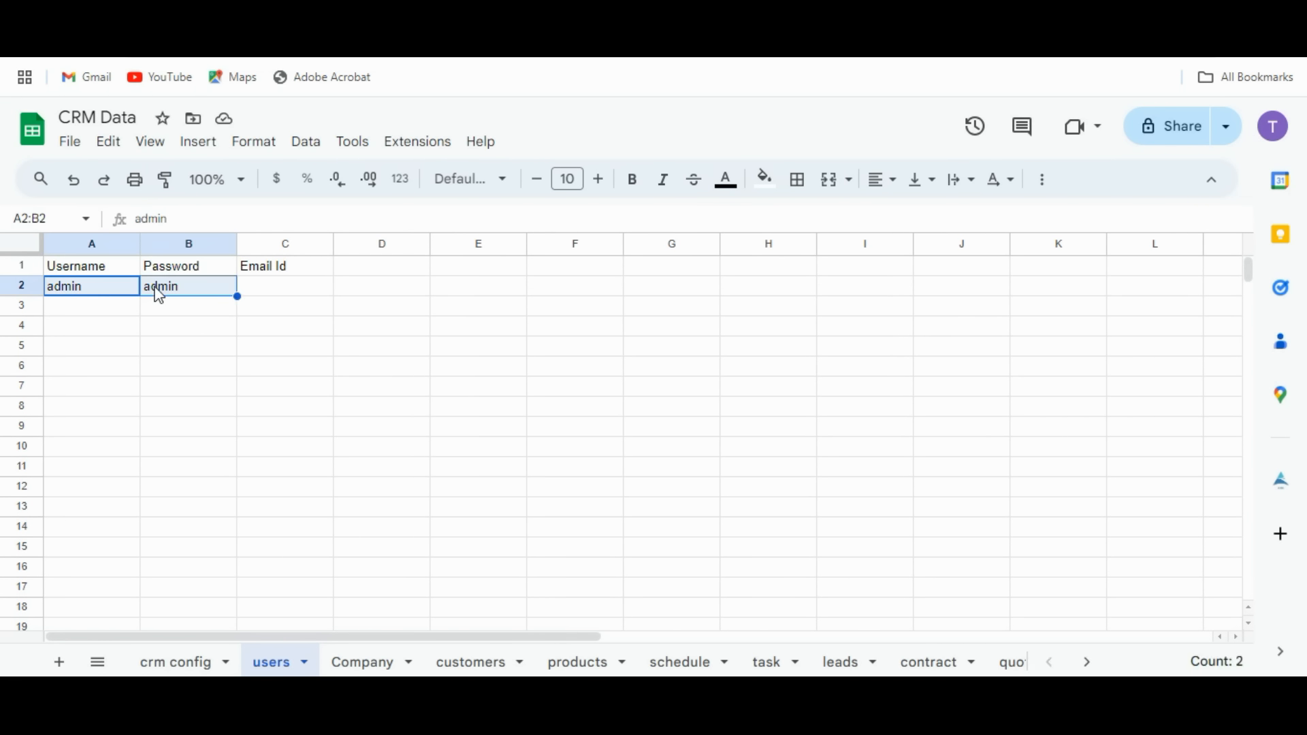
pyautogui.click(354, 666)
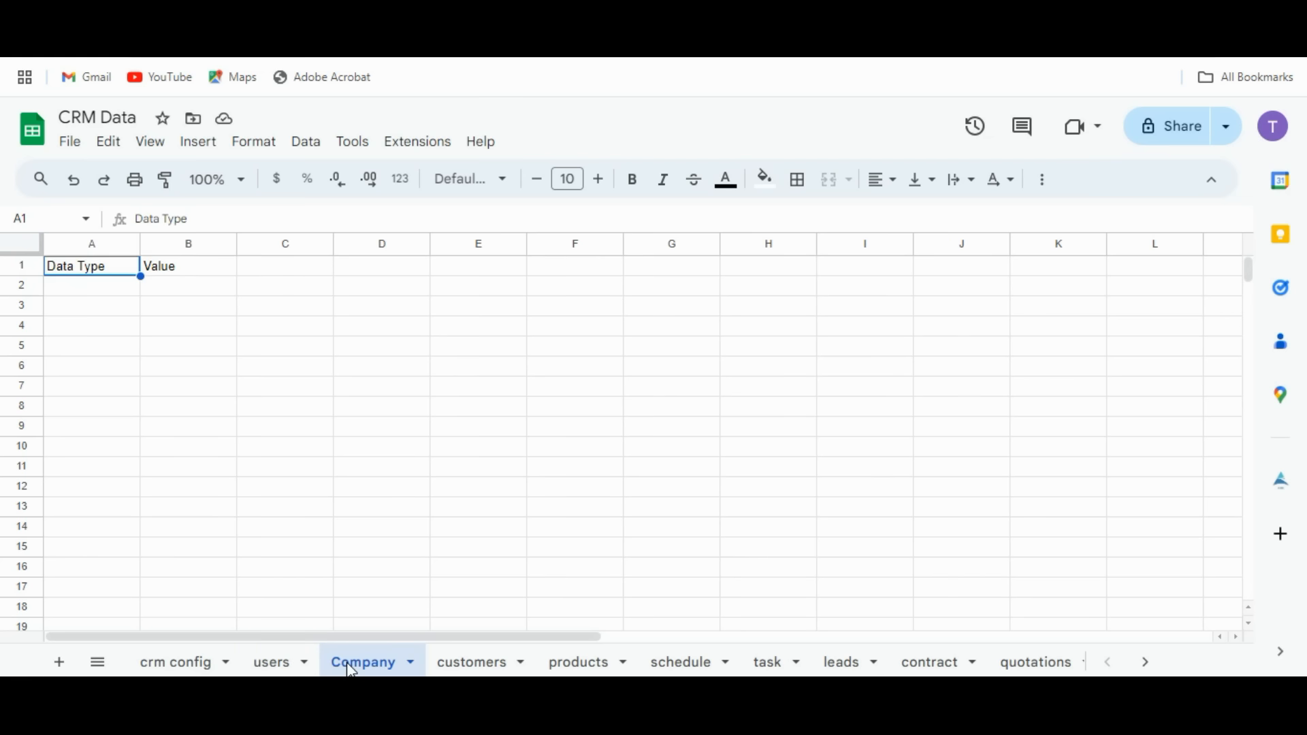
pyautogui.click(463, 667)
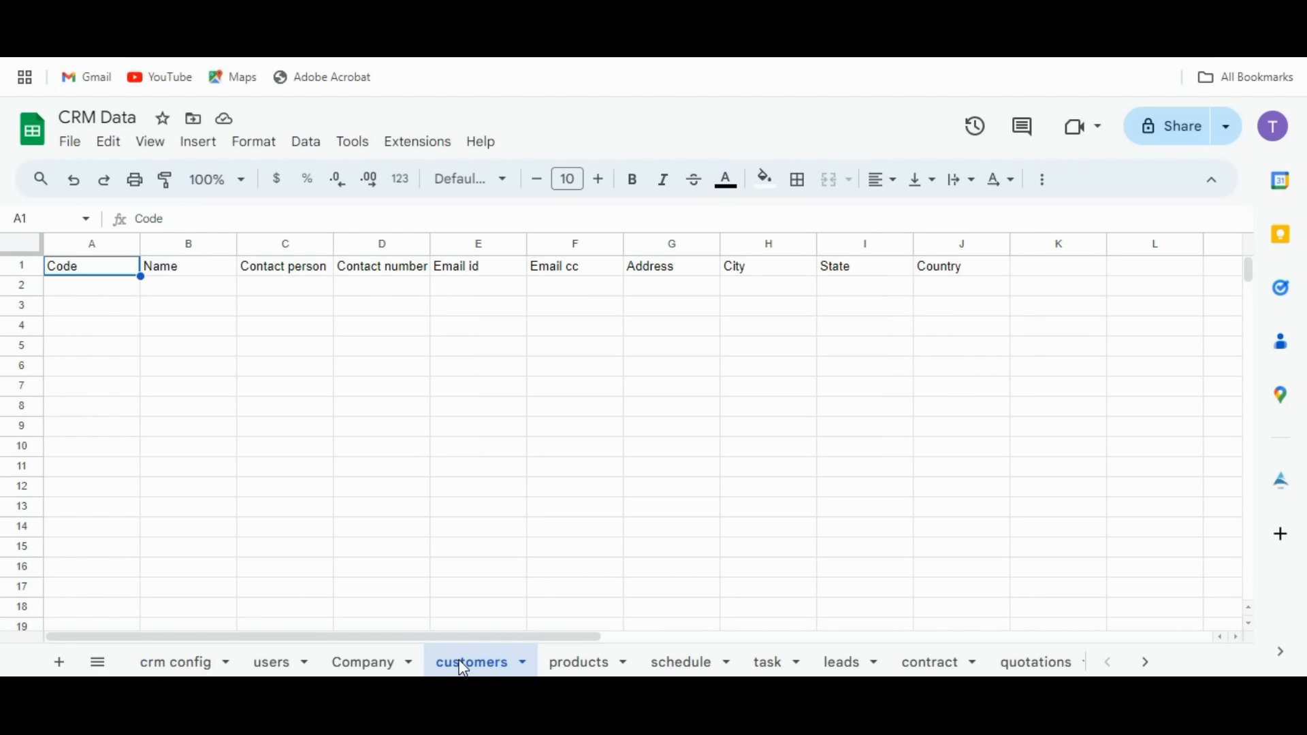
# Browse the products through sales_prod sheets, then copy the spreadsheet's web address.
pyautogui.click(574, 664)
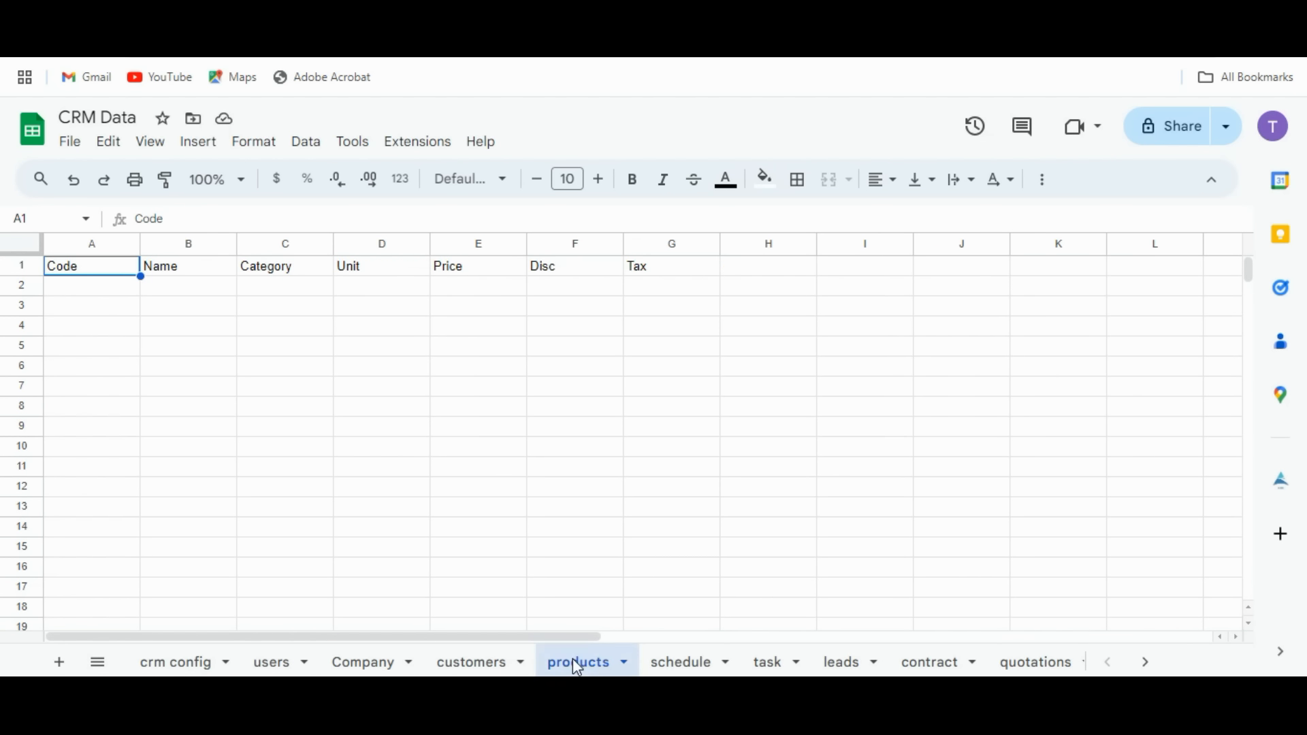
pyautogui.click(695, 669)
pyautogui.click(767, 663)
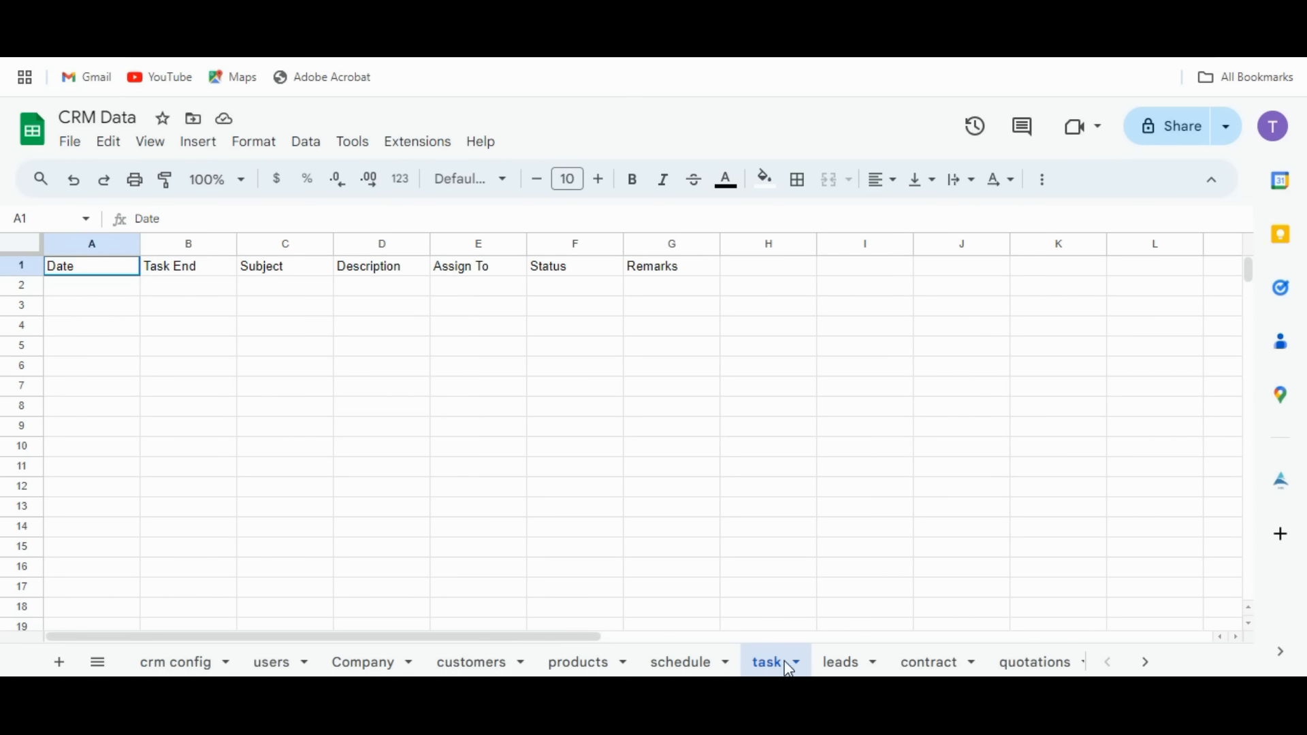
pyautogui.click(838, 666)
pyautogui.click(943, 664)
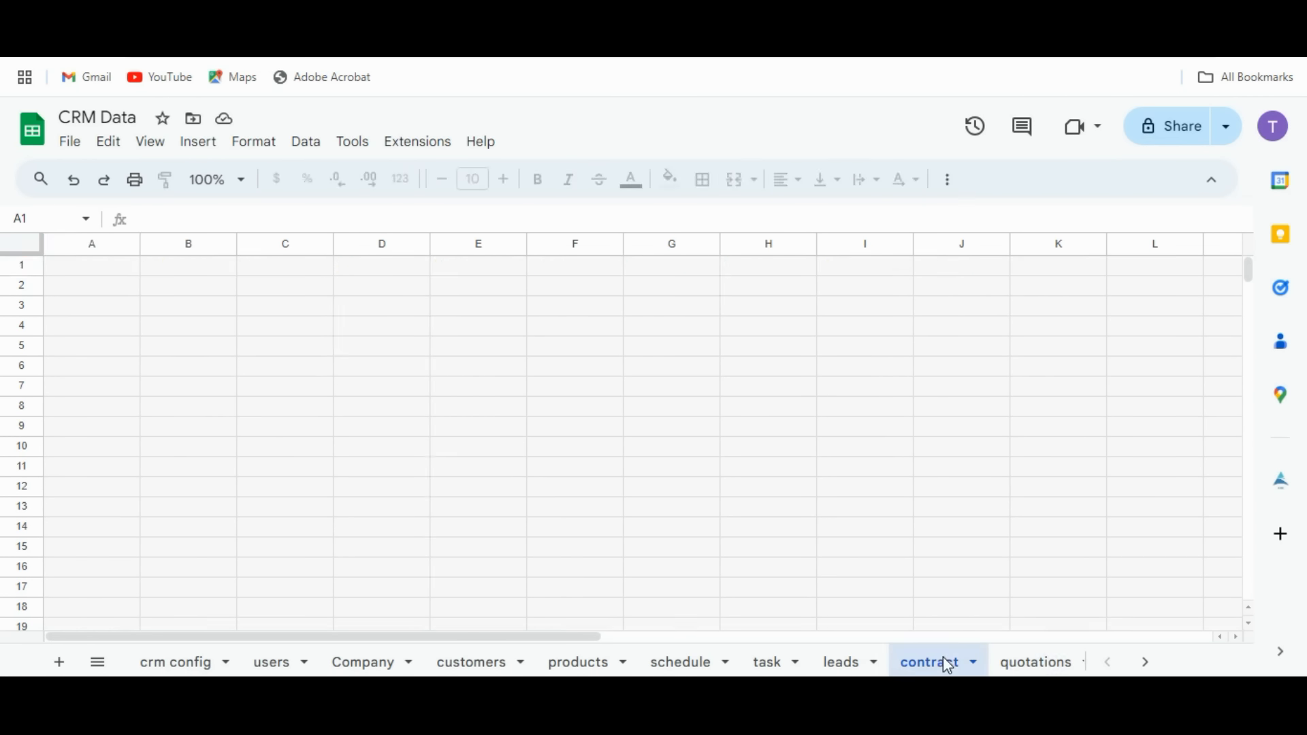
pyautogui.click(1020, 667)
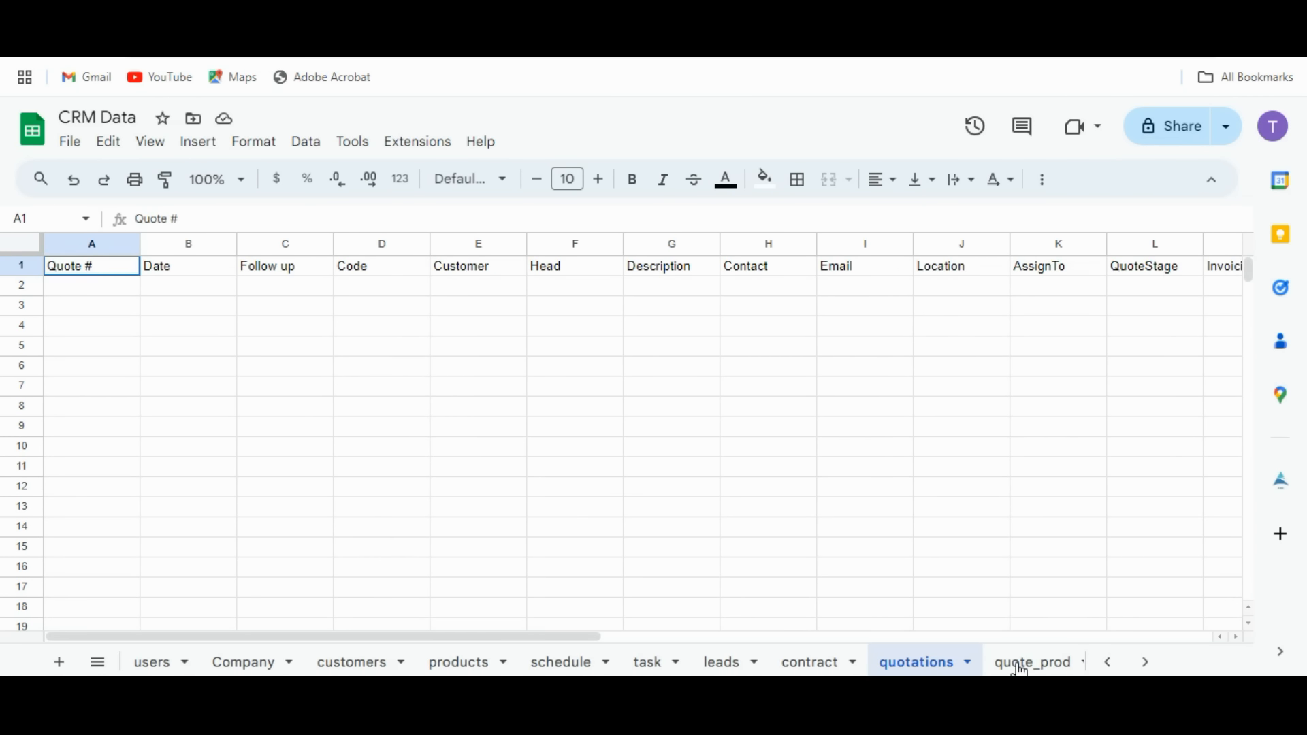
pyautogui.click(1020, 668)
pyautogui.click(1044, 667)
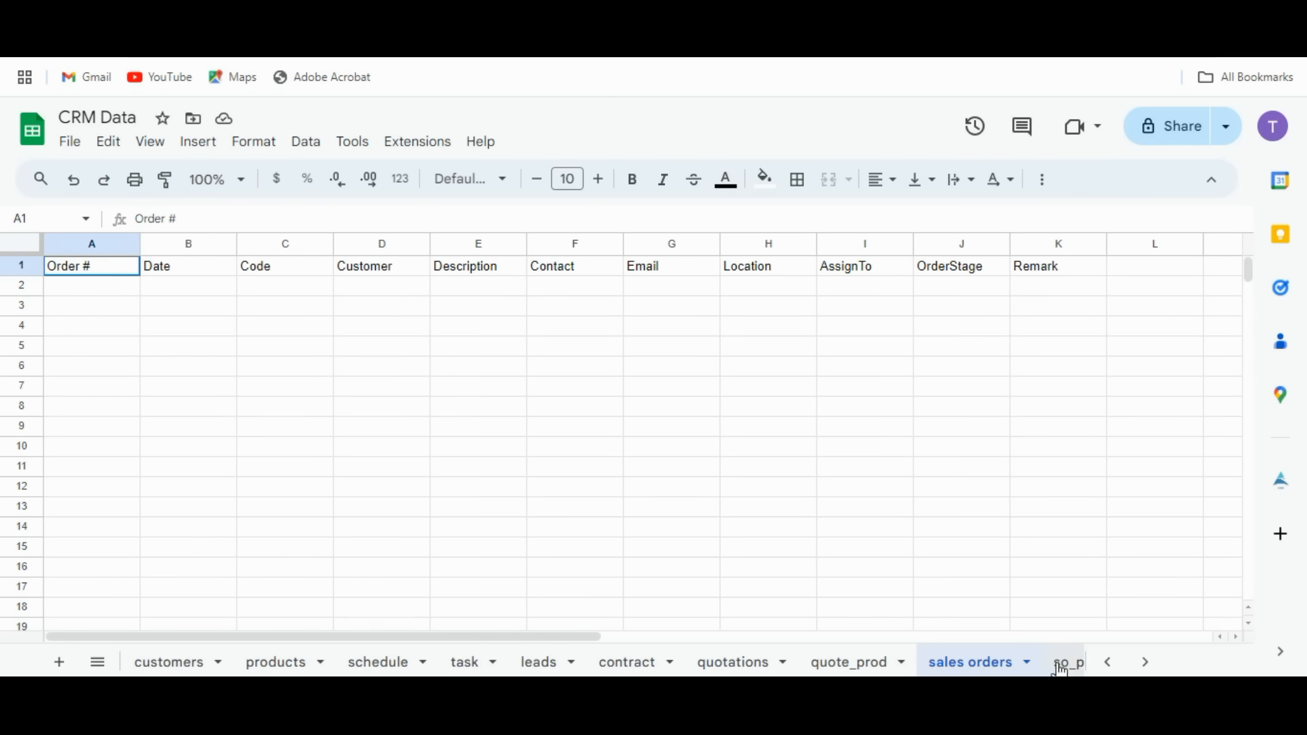
pyautogui.click(1061, 667)
pyautogui.click(1062, 667)
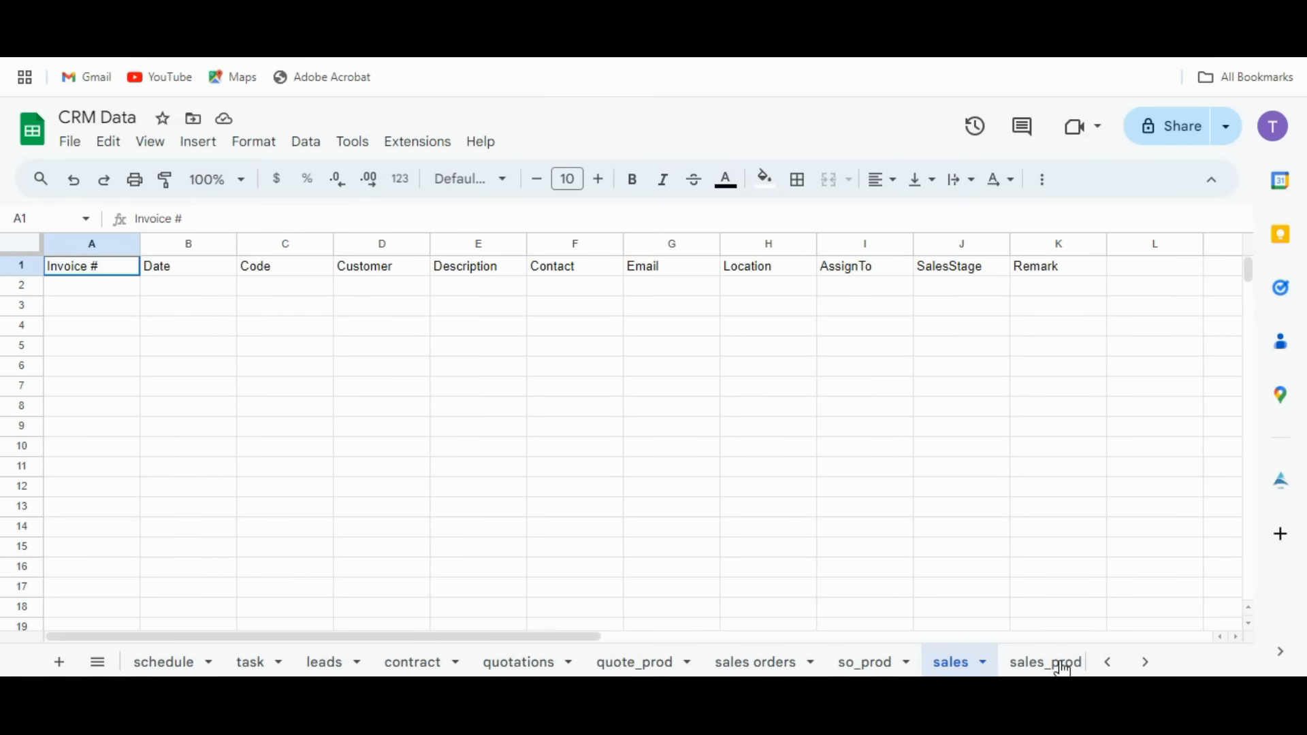
pyautogui.click(1063, 669)
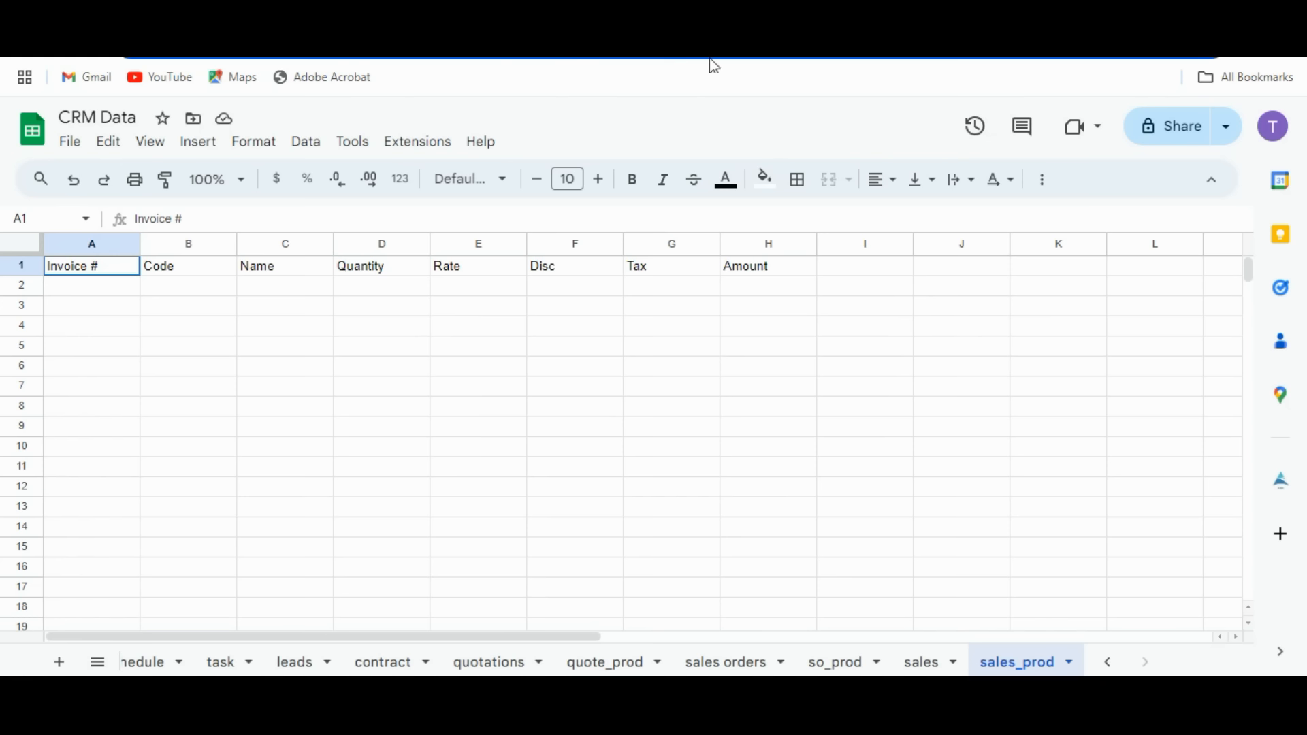
pyautogui.rightClick(520, 58)
pyautogui.click(575, 178)
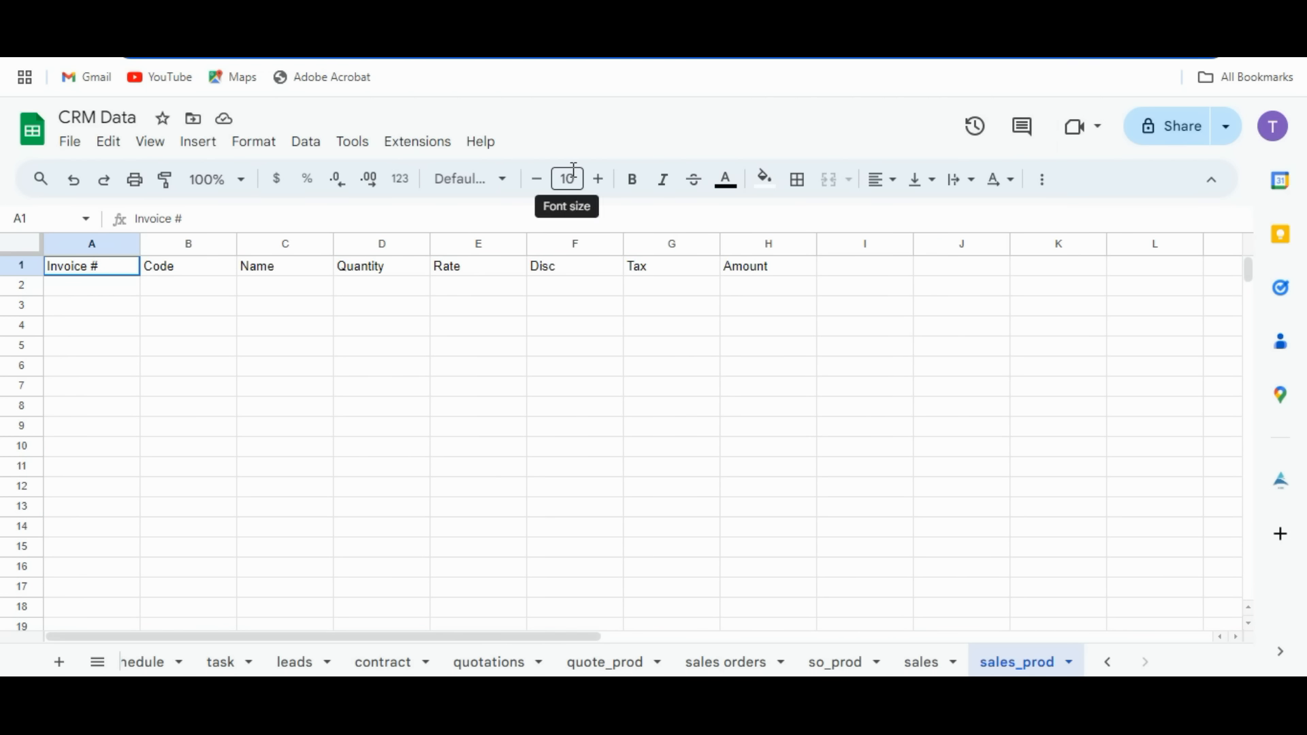
# On the CRM login page, paste the CRM Data sheet ID and enter username admin.
pyautogui.click(578, 310)
pyautogui.hotkey('ctrl', 'shift', 'Tab')
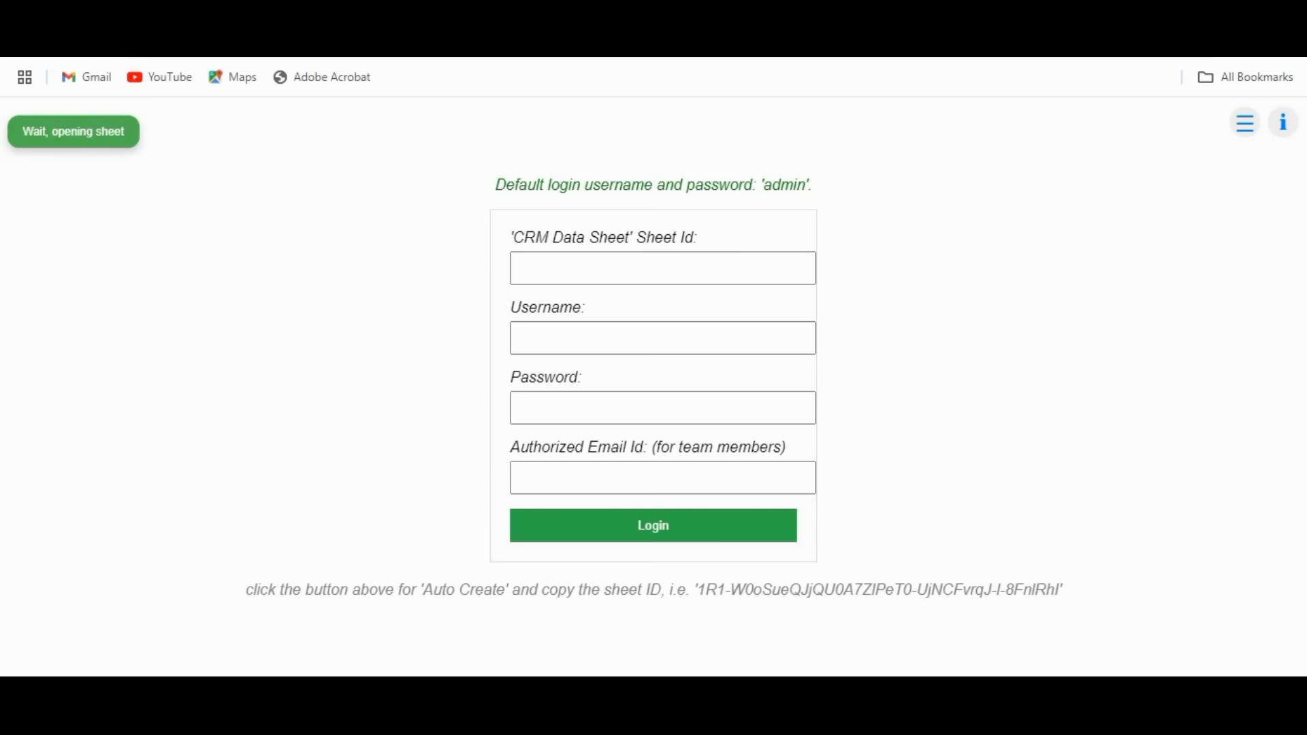
pyautogui.click(586, 259)
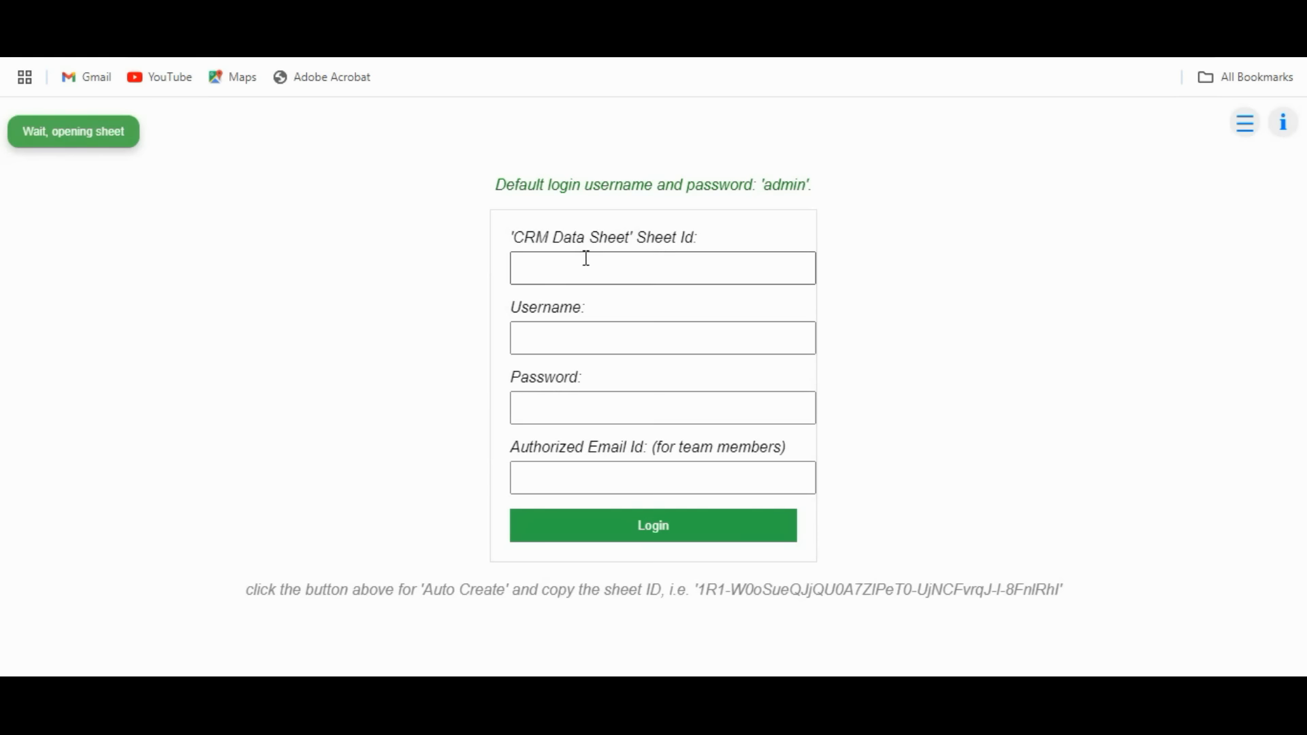
pyautogui.click(586, 258)
pyautogui.hotkey('ctrl', 'v')
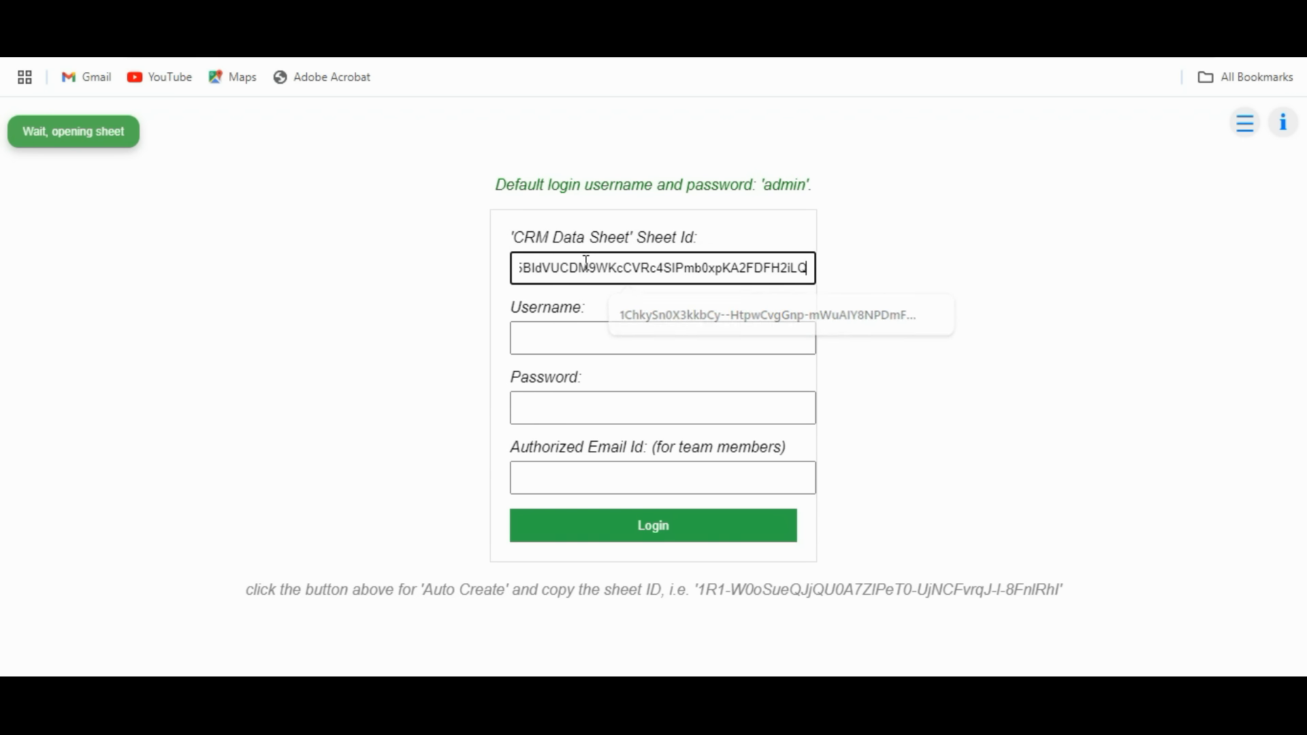
pyautogui.click(562, 330)
pyautogui.write('a')
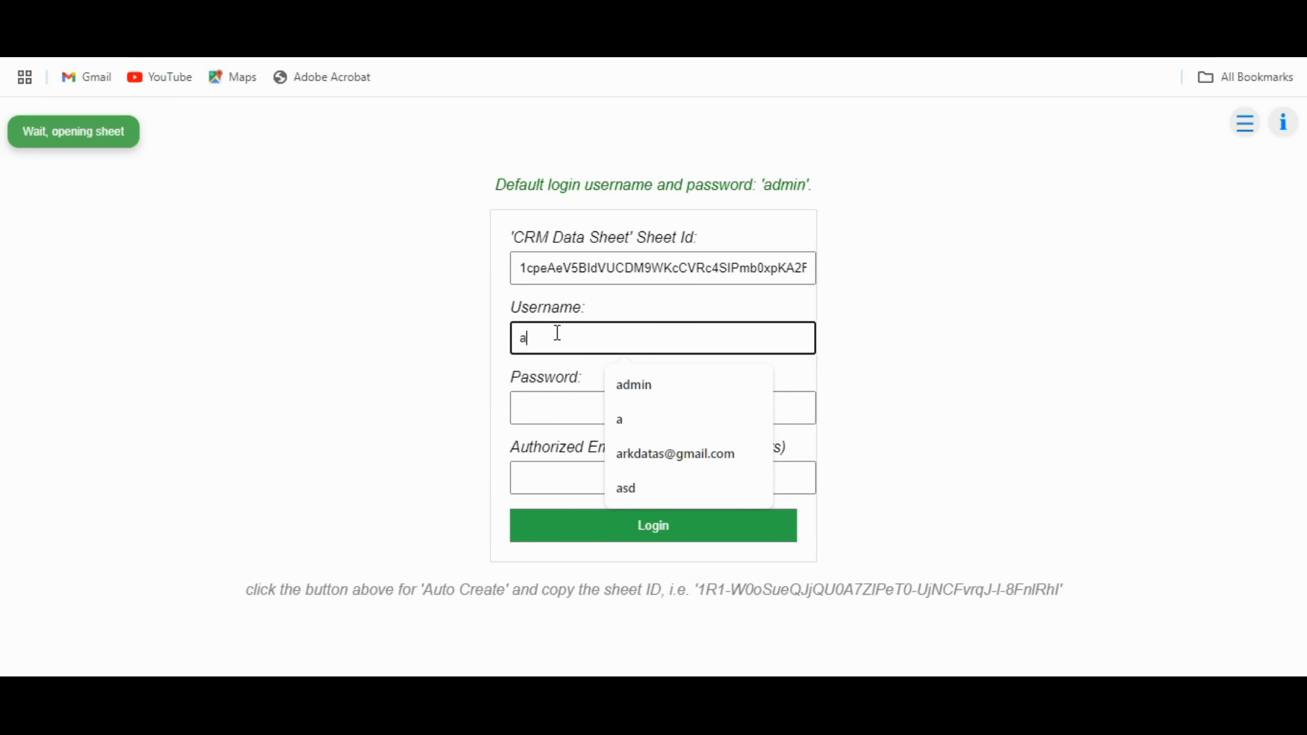
pyautogui.write('dmin')
pyautogui.press('Tab')
pyautogui.write('admin')
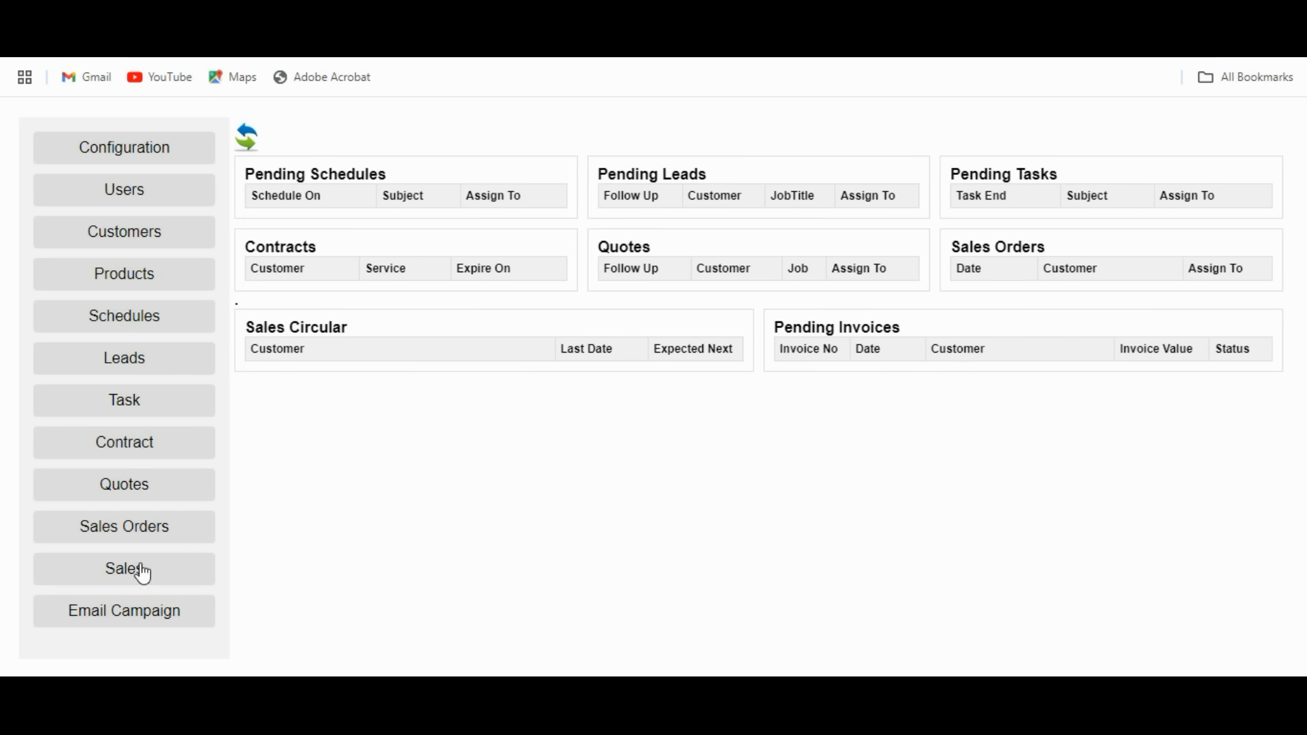
# Go to the Configuration page from the dashboard's left sidebar.
pyautogui.click(135, 155)
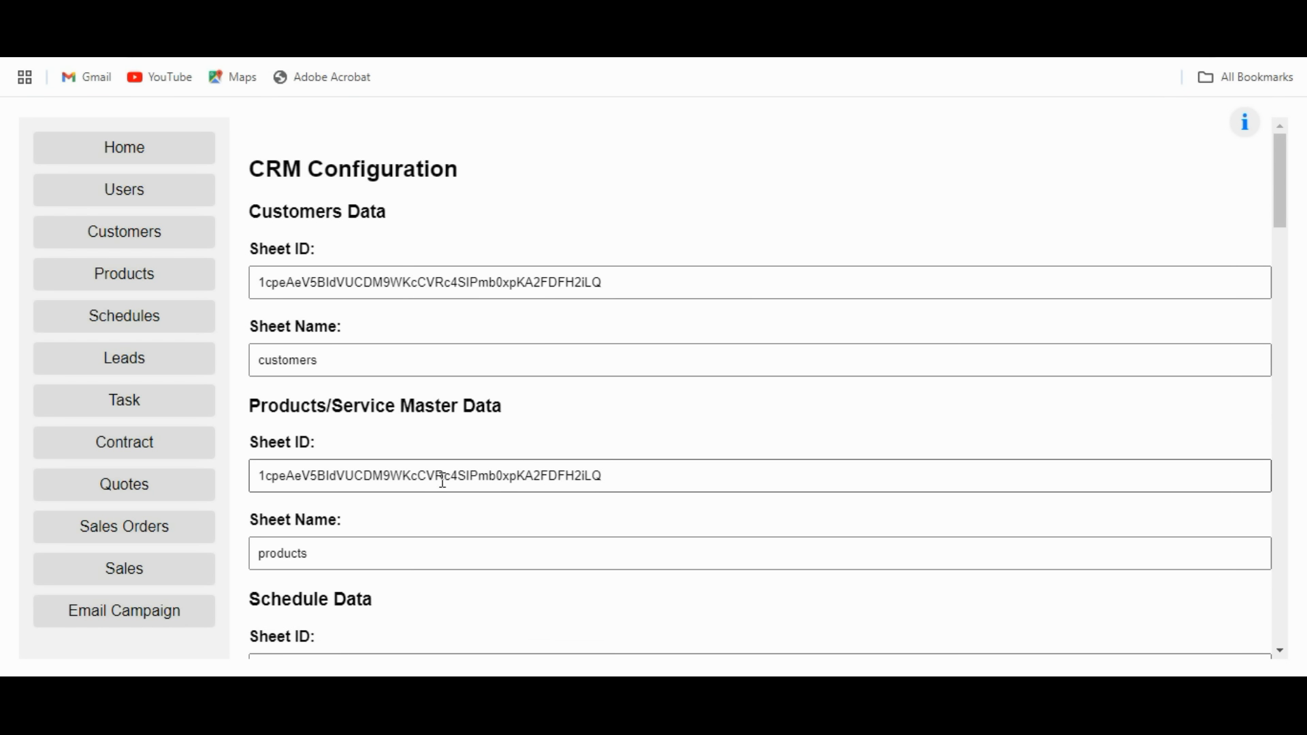
# Check the customers and products sheet name mappings, then scroll down to Company Details for PDF.
pyautogui.moveTo(362, 361); pyautogui.dragTo(254, 356)
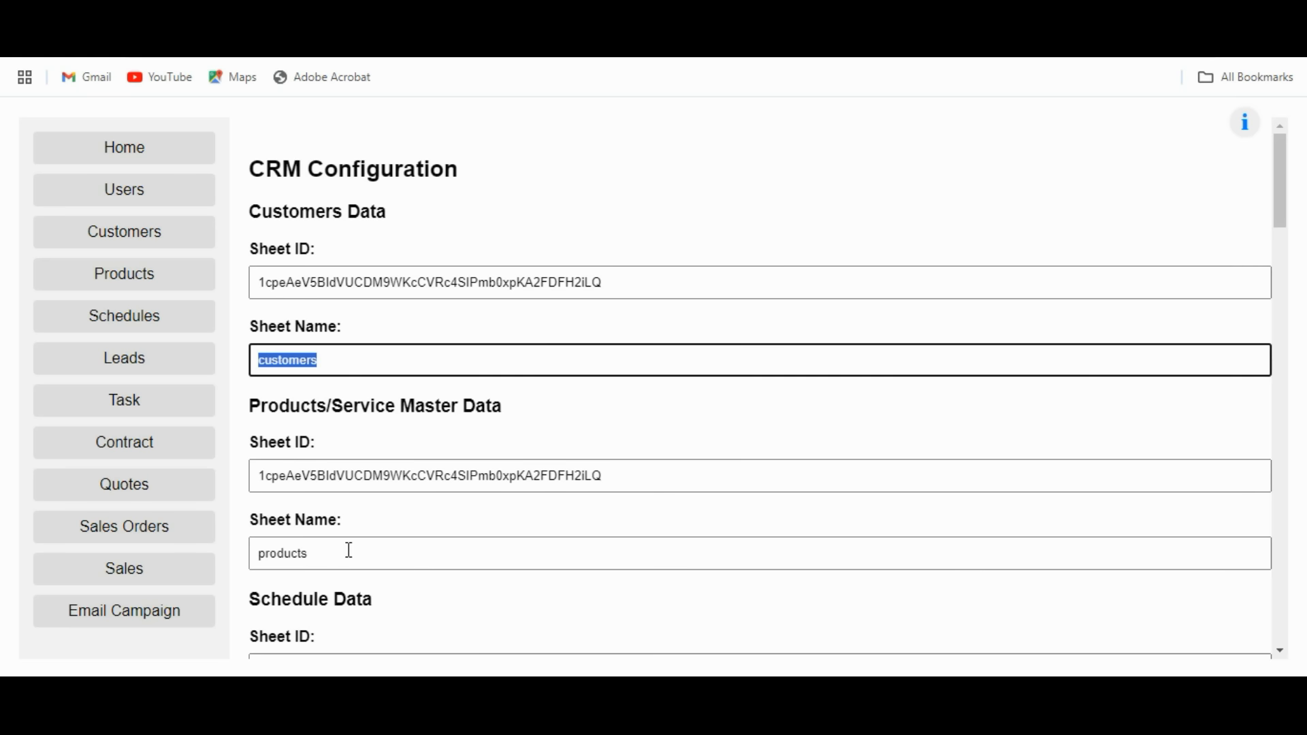
pyautogui.moveTo(335, 555); pyautogui.dragTo(264, 554)
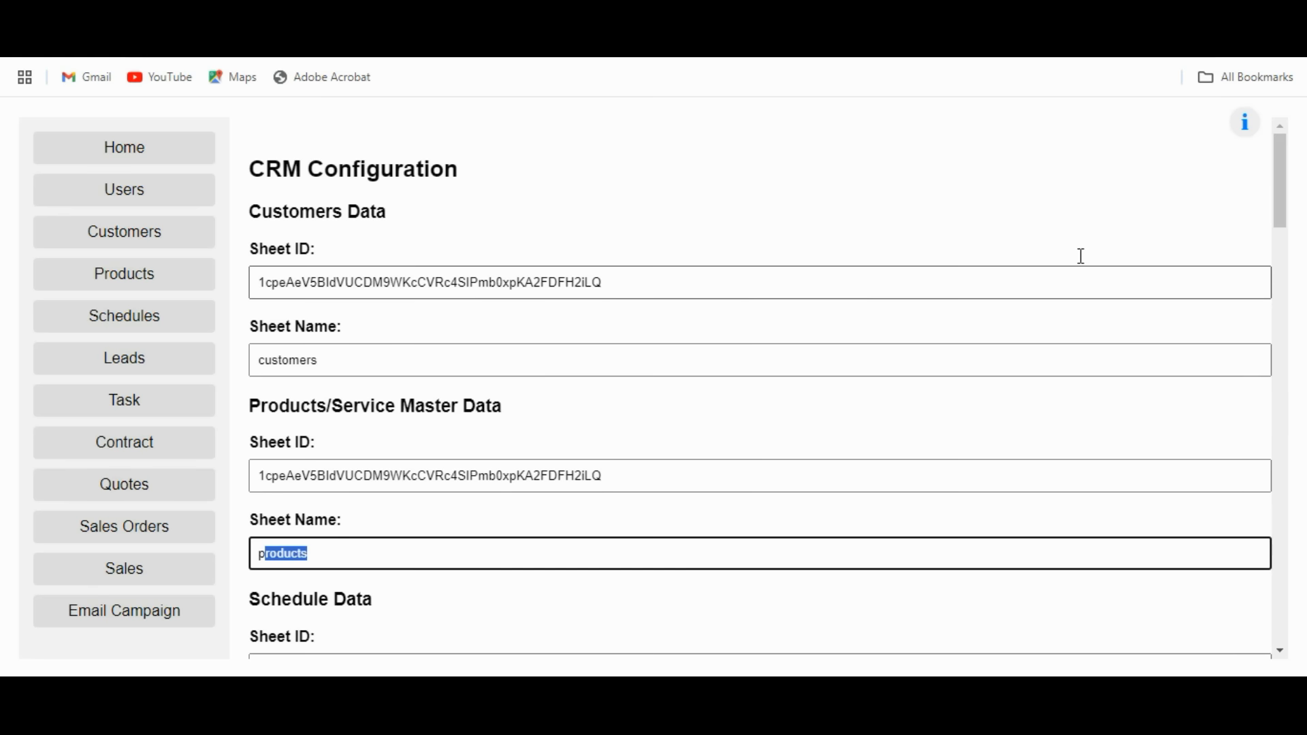
pyautogui.moveTo(1242, 121)
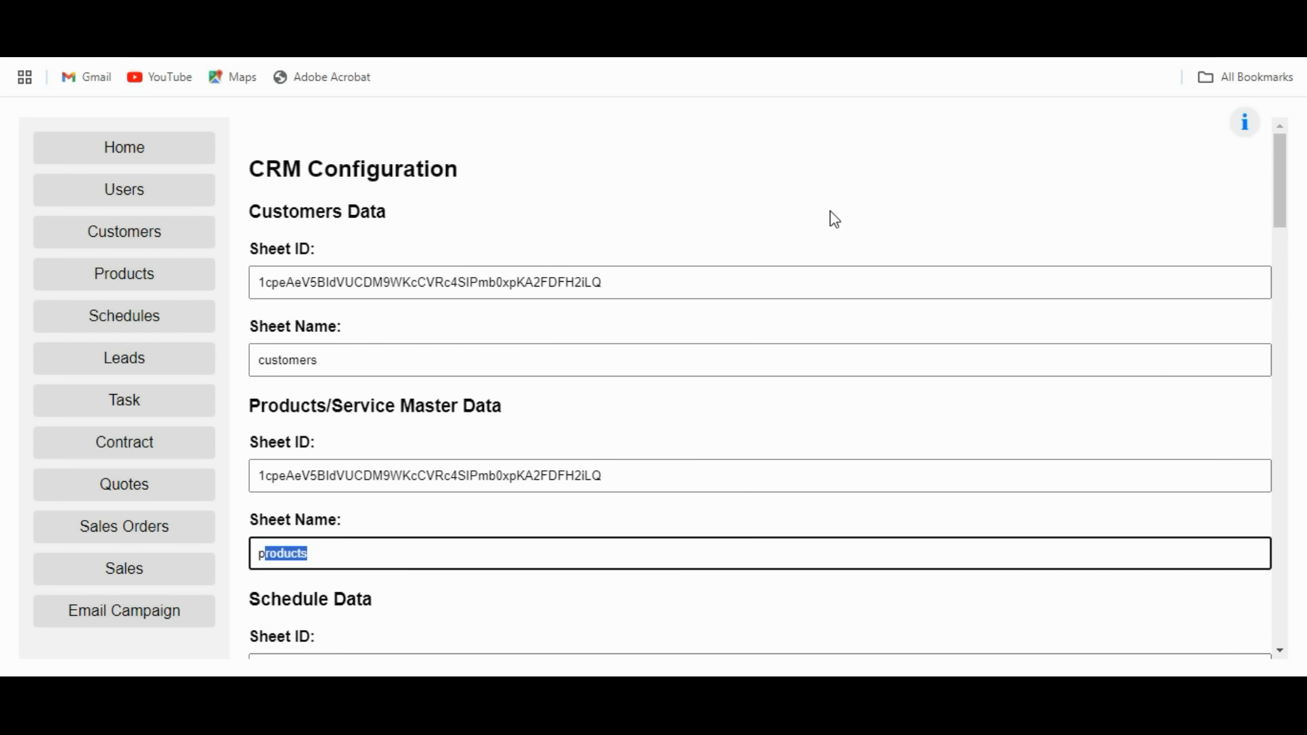
pyautogui.scroll(-10, 749, 292)
pyautogui.scroll(-18, 751, 294)
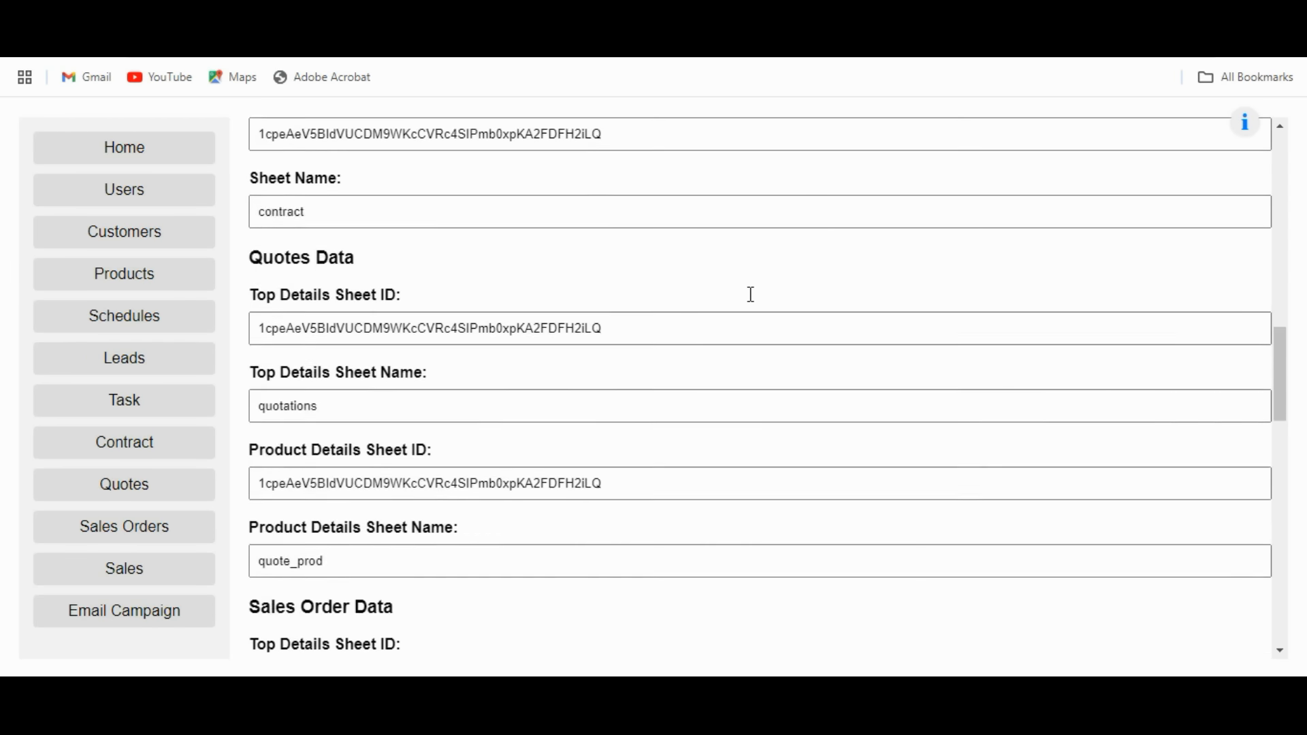
pyautogui.scroll(-3, 751, 294)
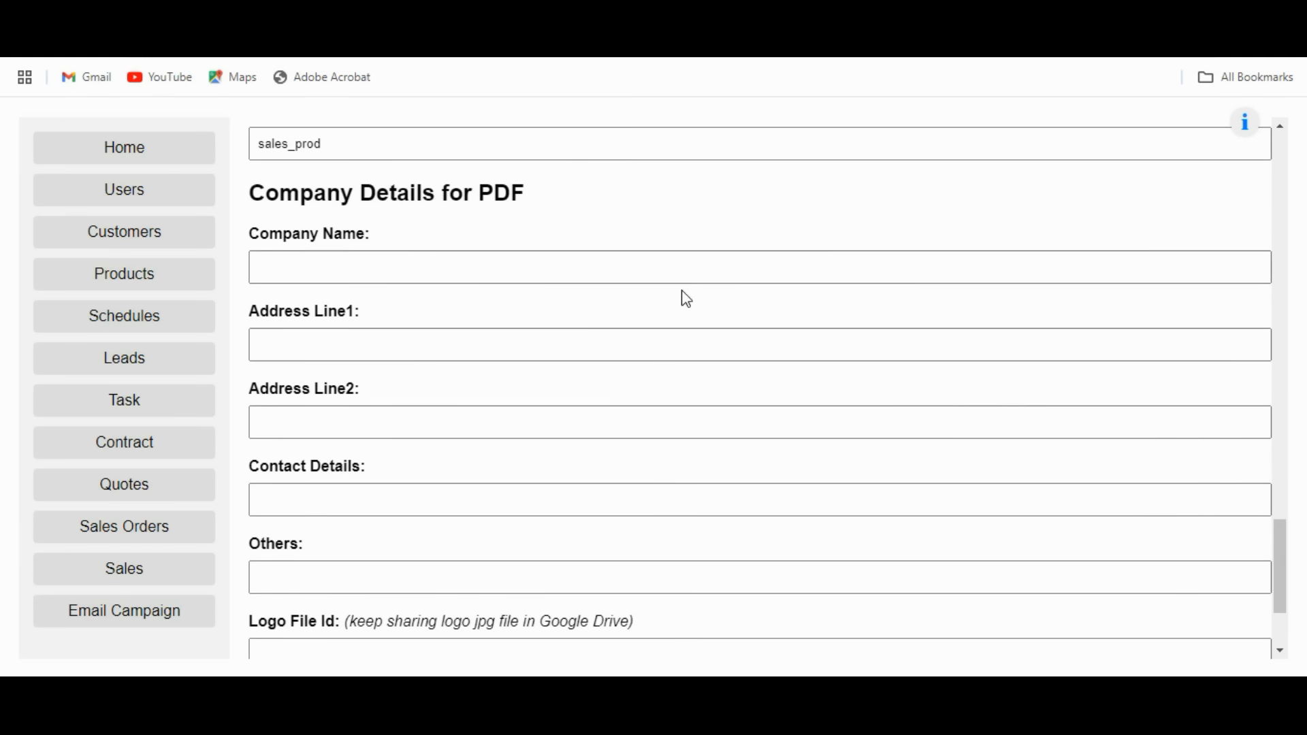
# Enter company name ARK Data Solutions, address lines Andheri east and Mumbai, and a contact number.
pyautogui.click(317, 272)
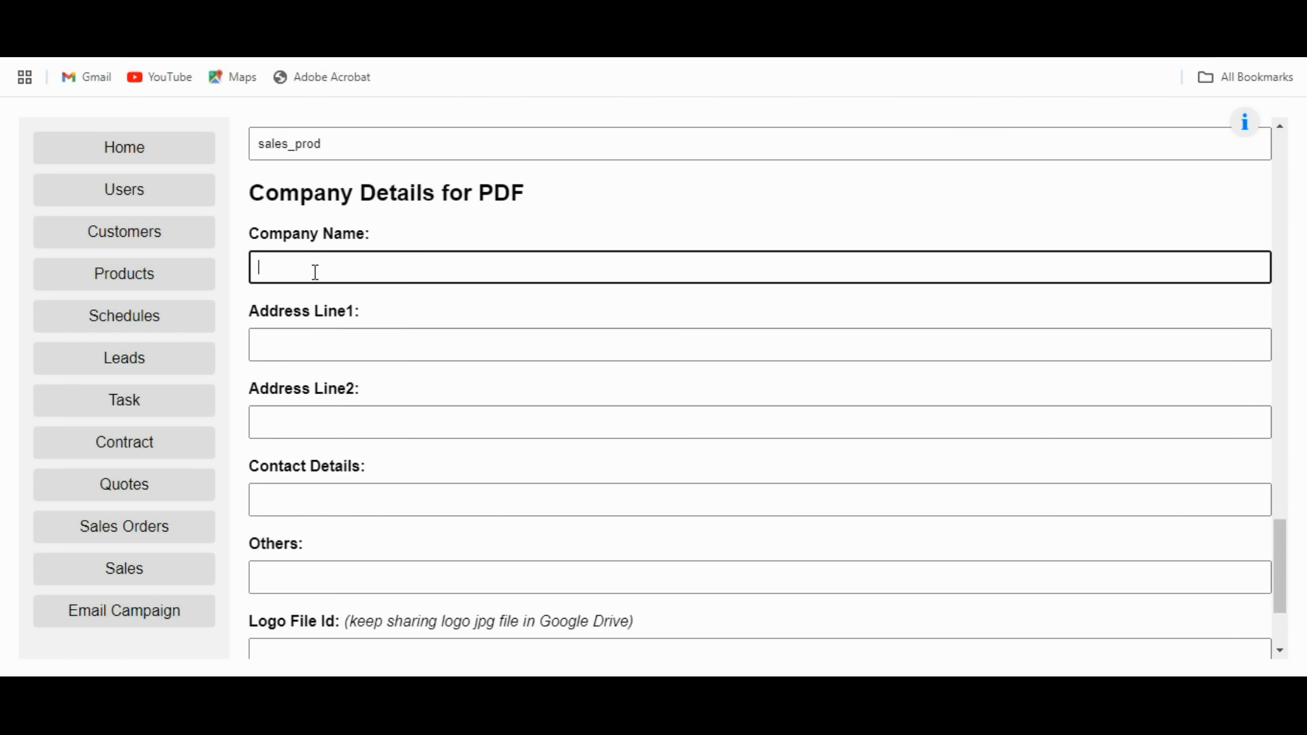
pyautogui.write('ARK Data Solutions')
pyautogui.press('Tab')
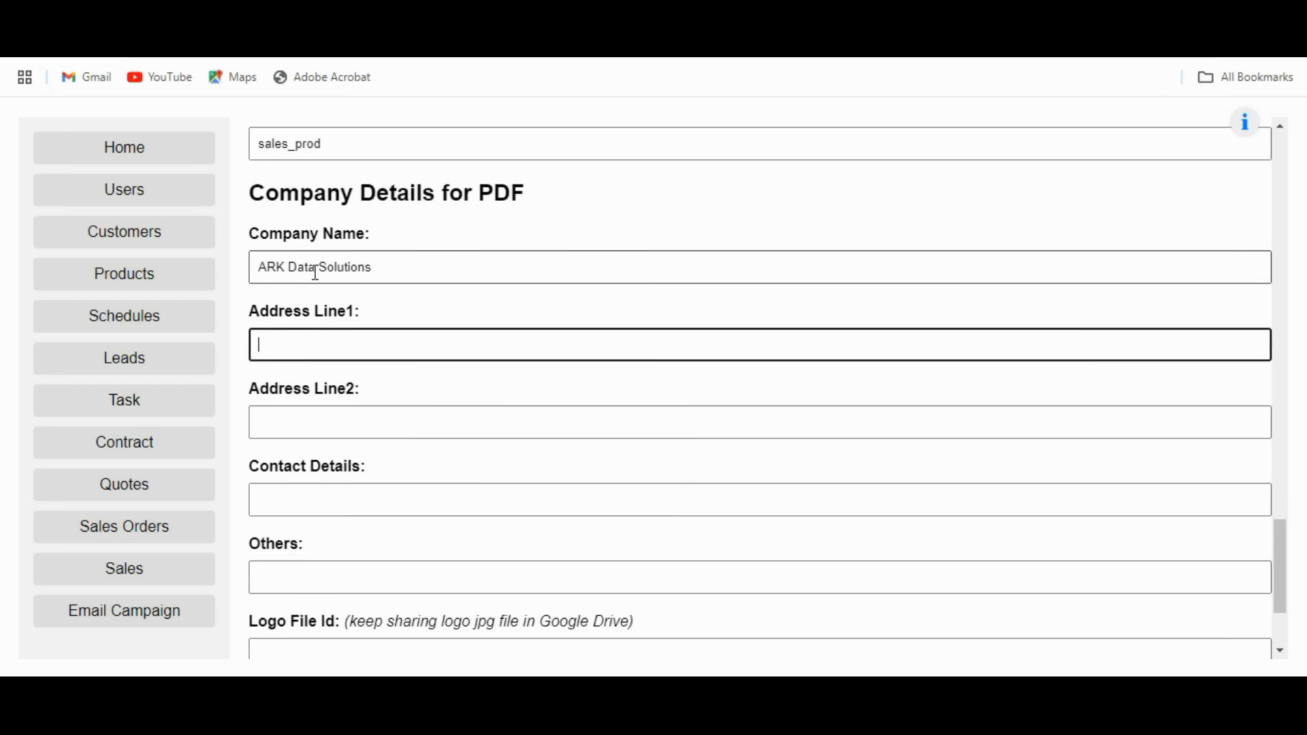
pyautogui.write('Andheri east')
pyautogui.press('Tab')
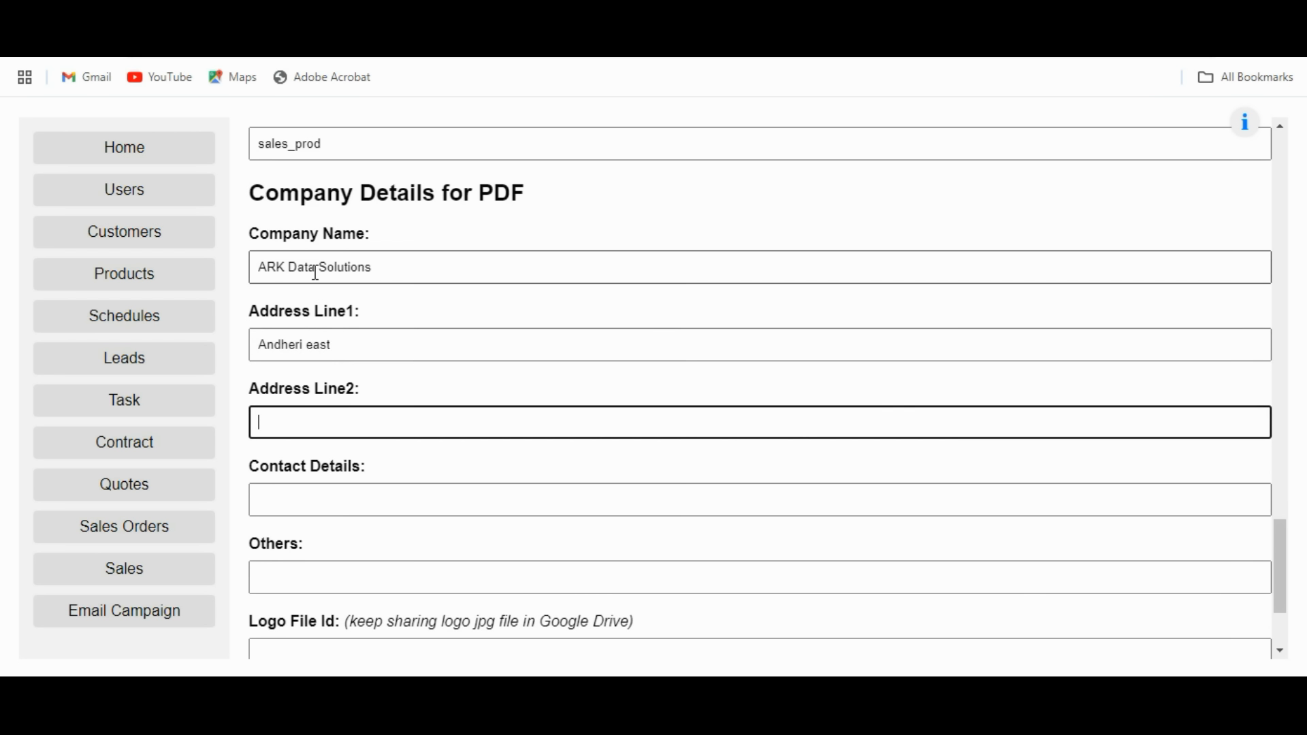
pyautogui.write('Mumbai')
pyautogui.click(286, 498)
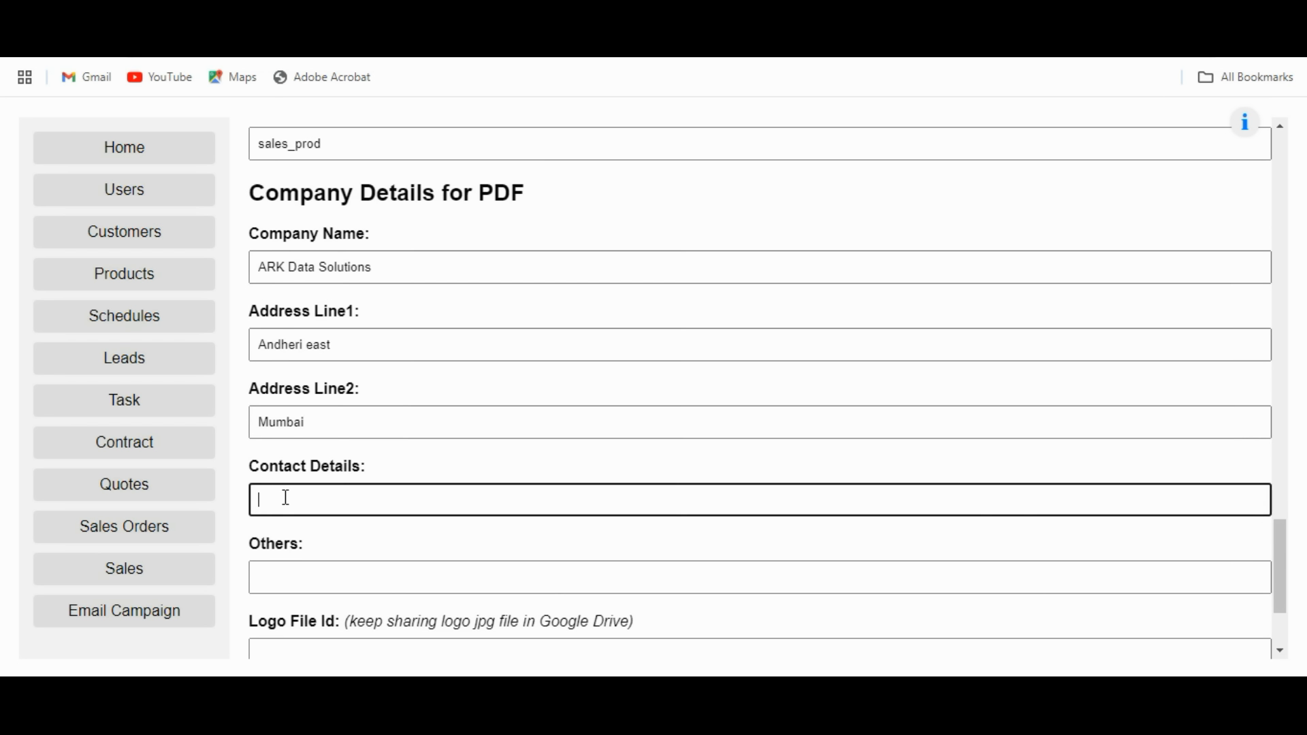
pyautogui.write('9999999999')
# Visit the Others and Logo File Id fields, then bring up Logo.png in Google Drive.
pyautogui.scroll(-3, 418, 473)
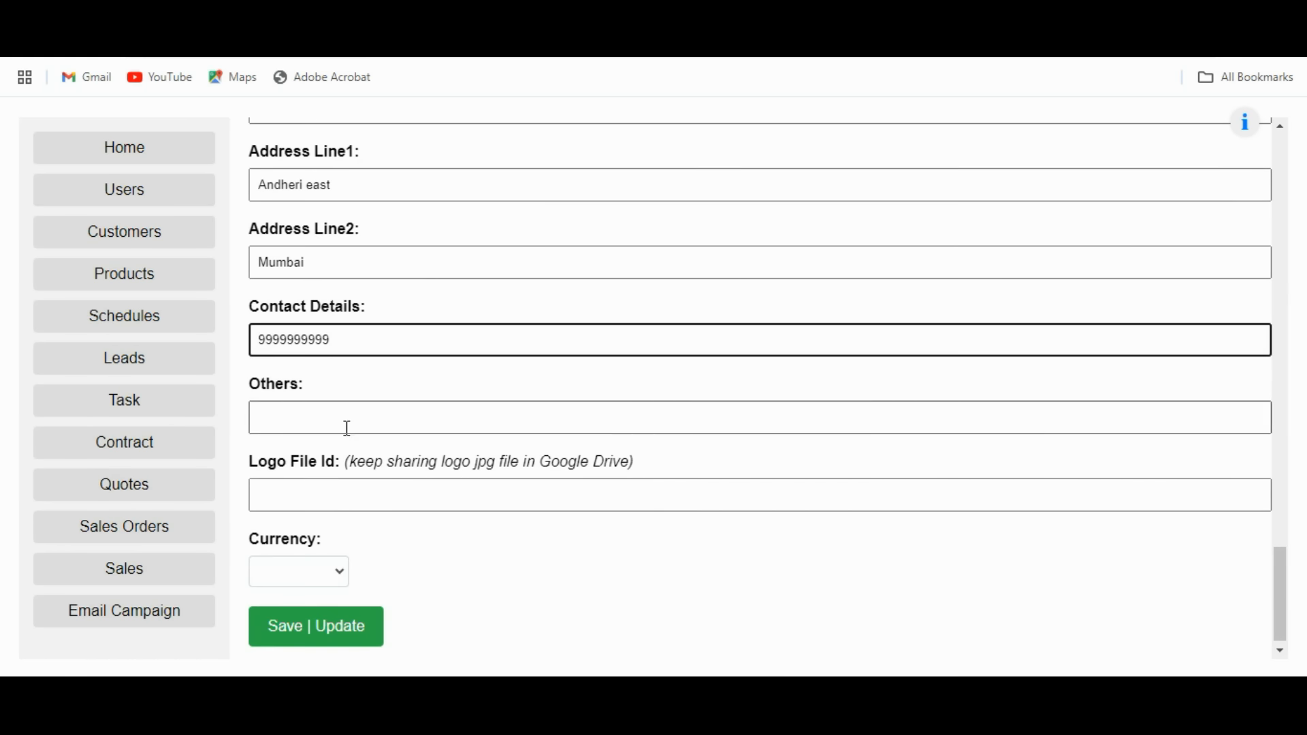
pyautogui.click(290, 416)
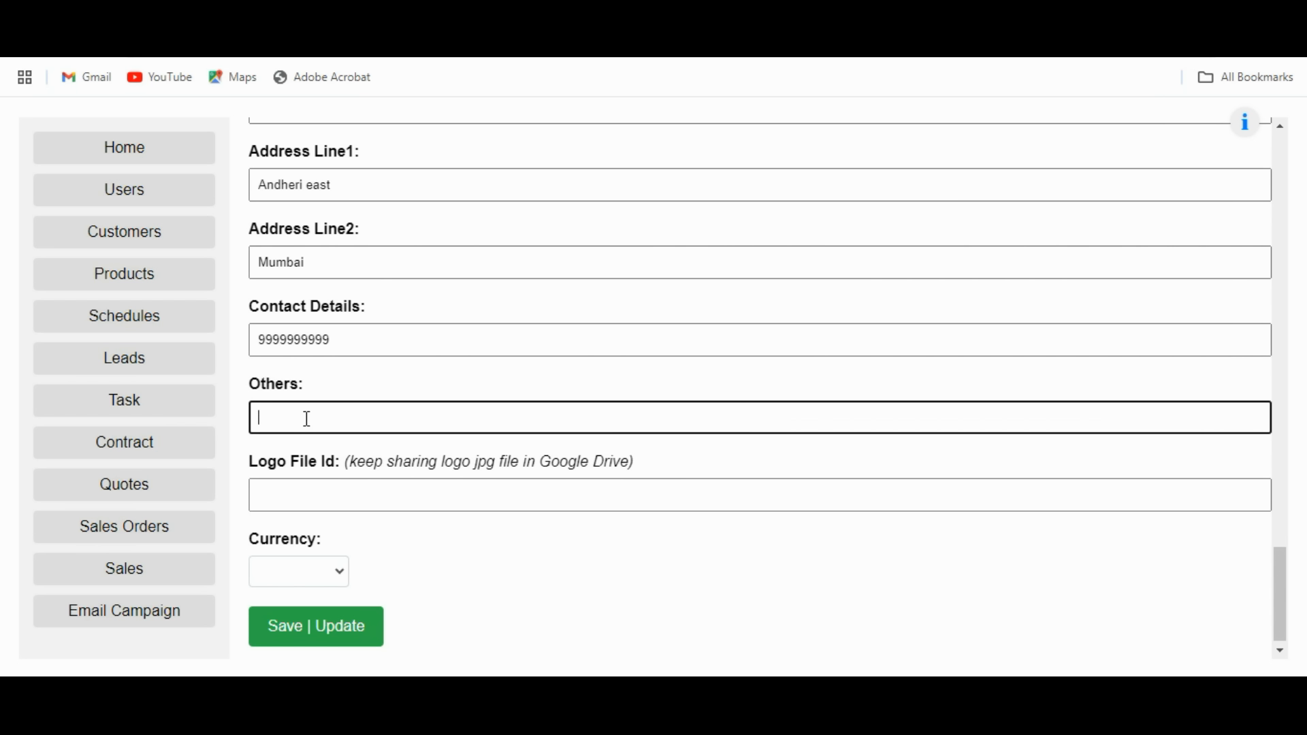
pyautogui.click(326, 496)
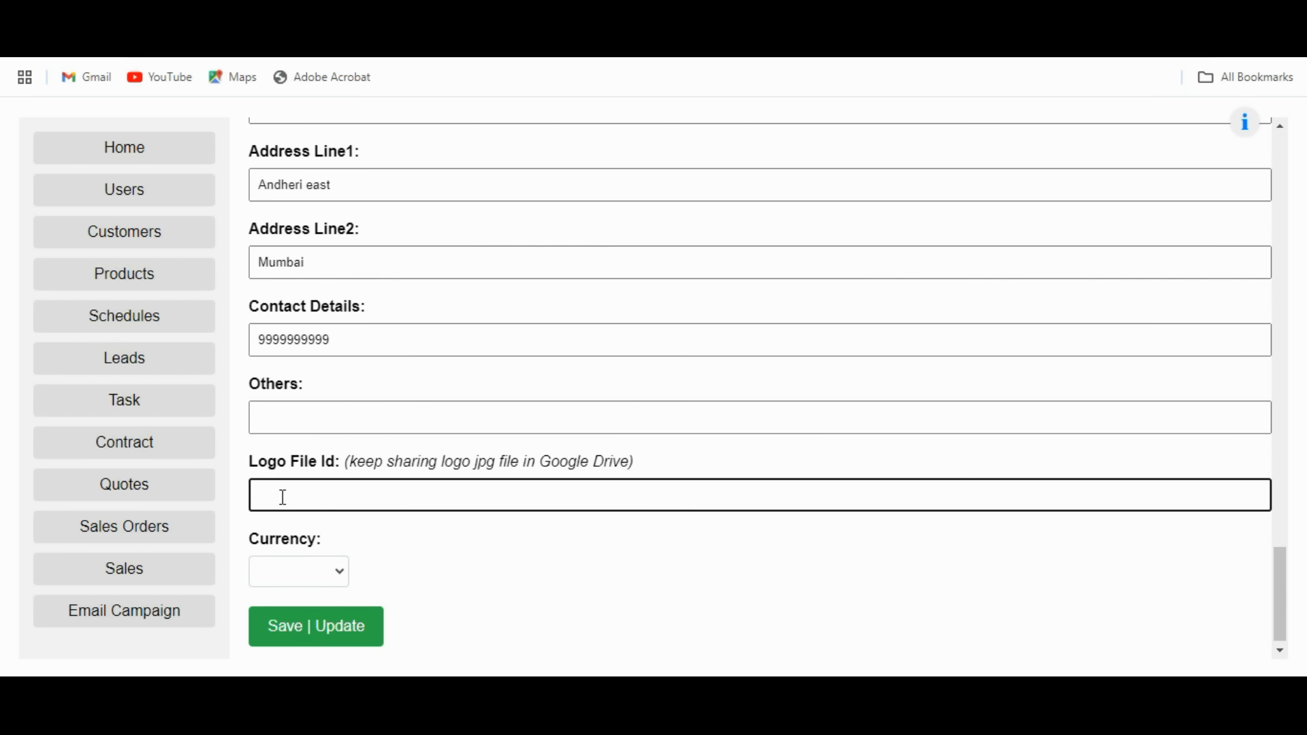
pyautogui.click(1006, 14)
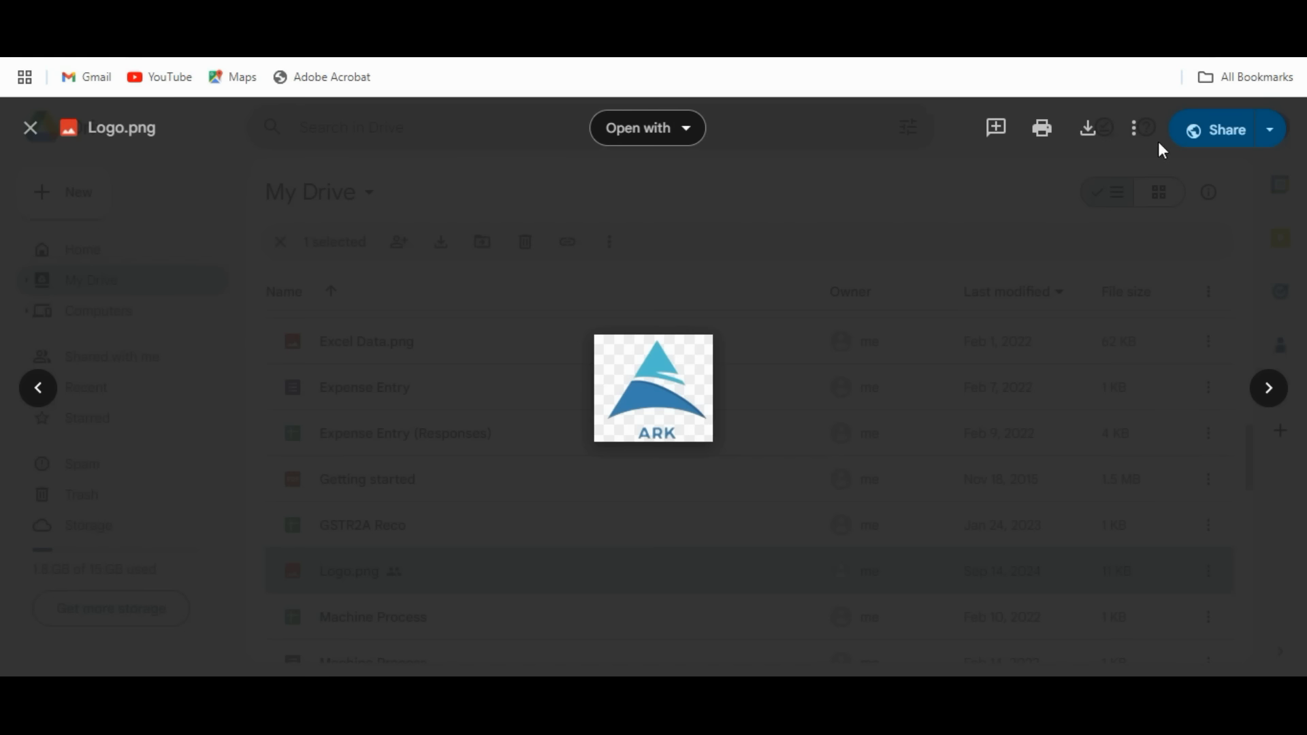
# Copy the Google Drive sharing link for Logo.png.
pyautogui.click(1270, 130)
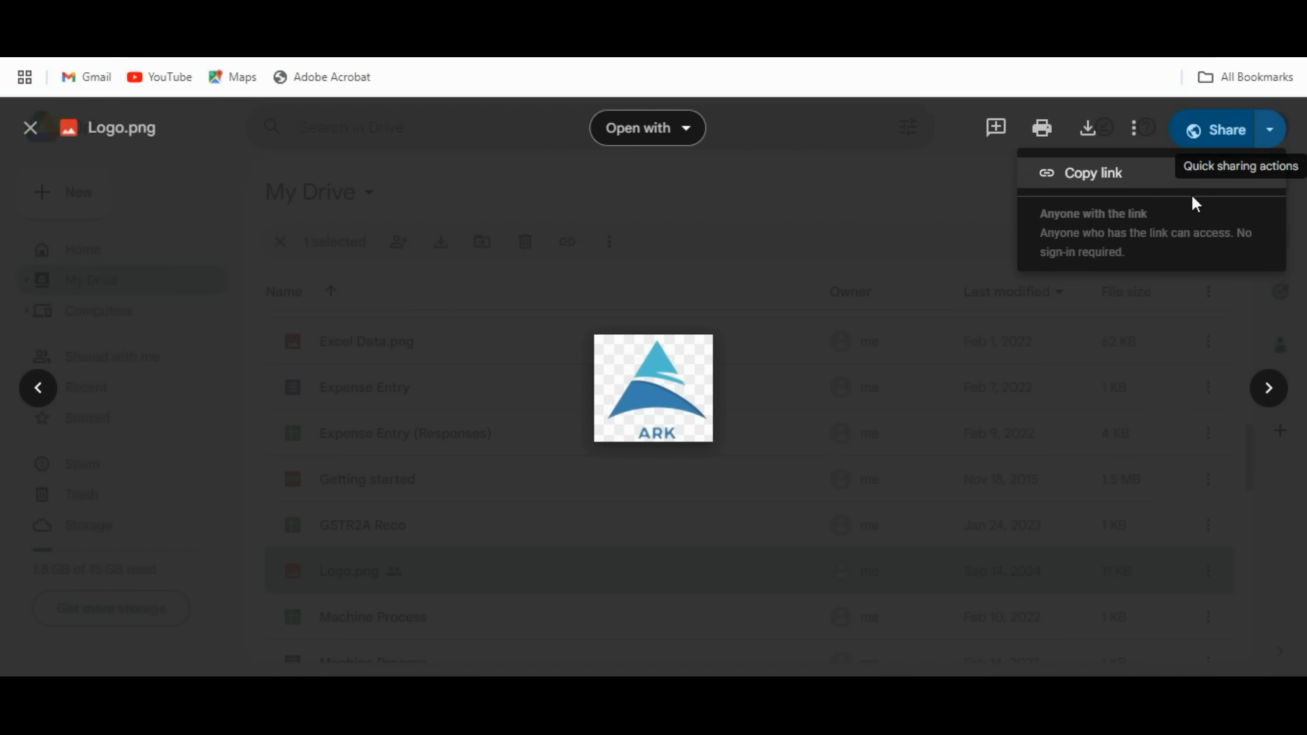
pyautogui.click(1111, 176)
# Paste the Logo.png share link into Logo File Id and trim it to the file ID.
pyautogui.hotkey('ctrl', 'Tab')
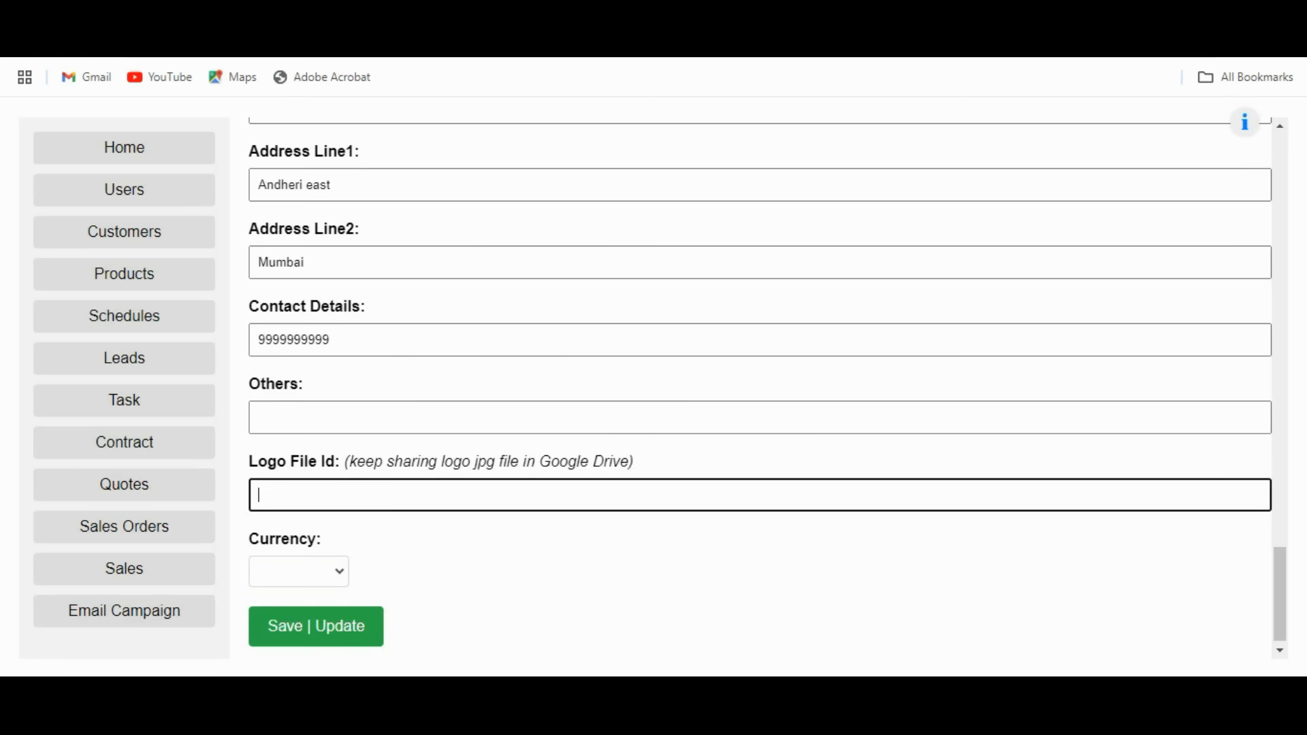
pyautogui.hotkey('ctrl', 'v')
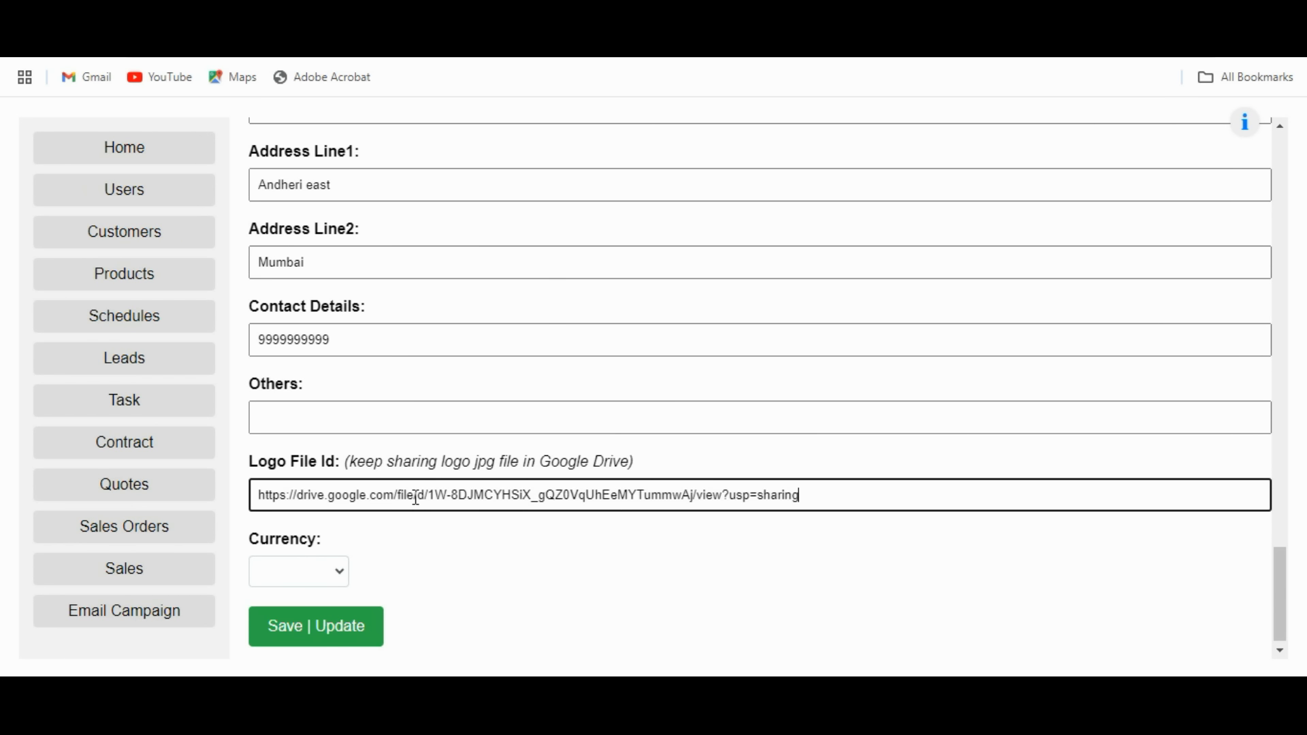
pyautogui.click(424, 503)
pyautogui.hotkey('shift', 'Home')
pyautogui.press('BackSpace')
pyautogui.hotkey('shift', 'Left')
pyautogui.hotkey('shift', 'Left')
pyautogui.hotkey('shift', 'Left')
pyautogui.hotkey('shift', 'Left')
pyautogui.hotkey('shift', 'Left')
pyautogui.hotkey('shift', 'Left')
pyautogui.hotkey('shift', 'Left')
pyautogui.hotkey('shift', 'Left')
pyautogui.hotkey('shift', 'Left')
pyautogui.hotkey('shift', 'Left')
pyautogui.hotkey('shift', 'Left')
pyautogui.hotkey('shift', 'Left')
pyautogui.hotkey('shift', 'Left')
pyautogui.hotkey('shift', 'Left')
pyautogui.hotkey('shift', 'Left')
pyautogui.hotkey('shift', 'Left')
pyautogui.hotkey('shift', 'Left')
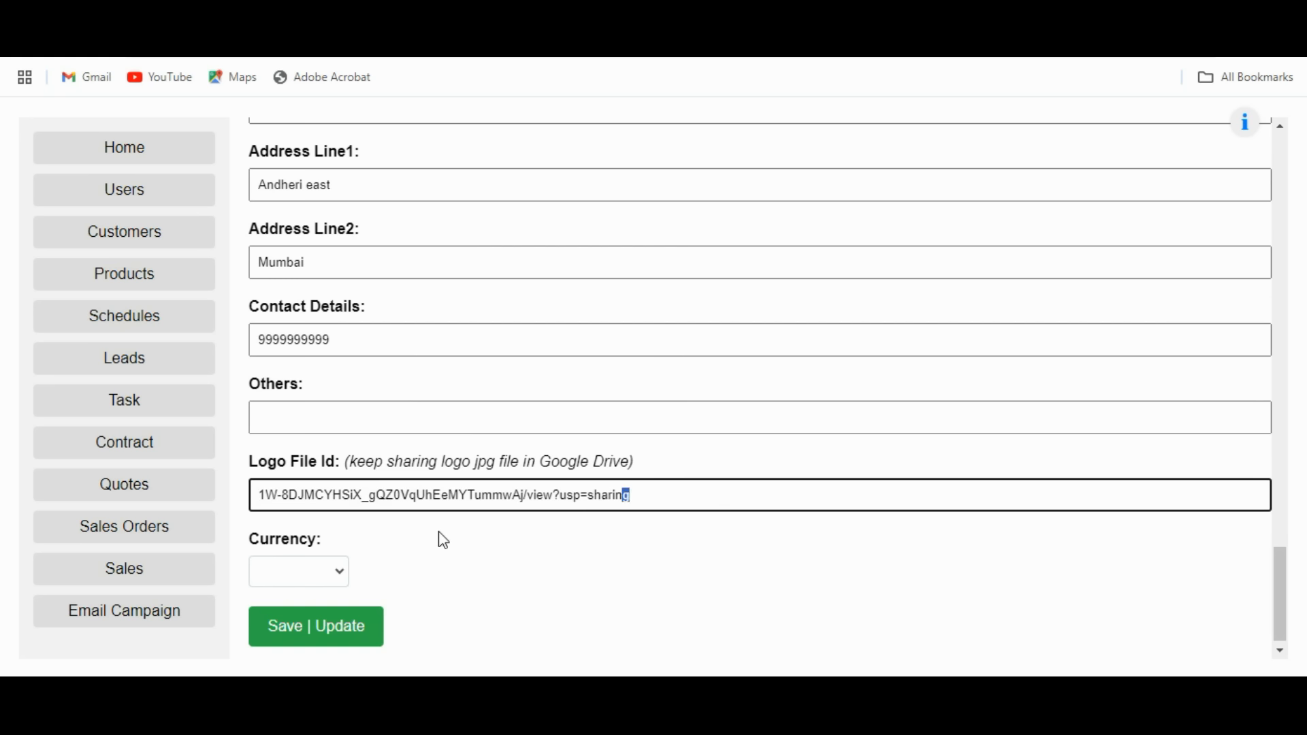
pyautogui.press('BackSpace')
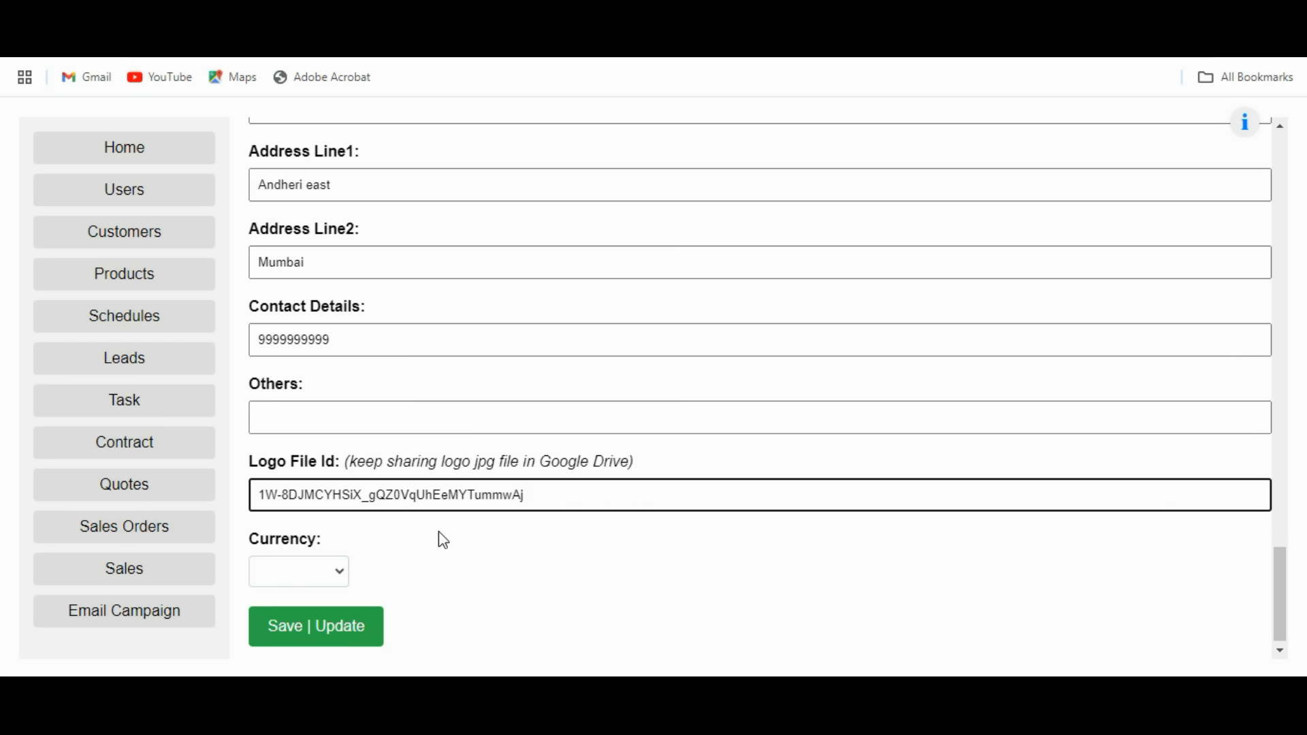
pyautogui.moveTo(539, 497); pyautogui.dragTo(255, 491)
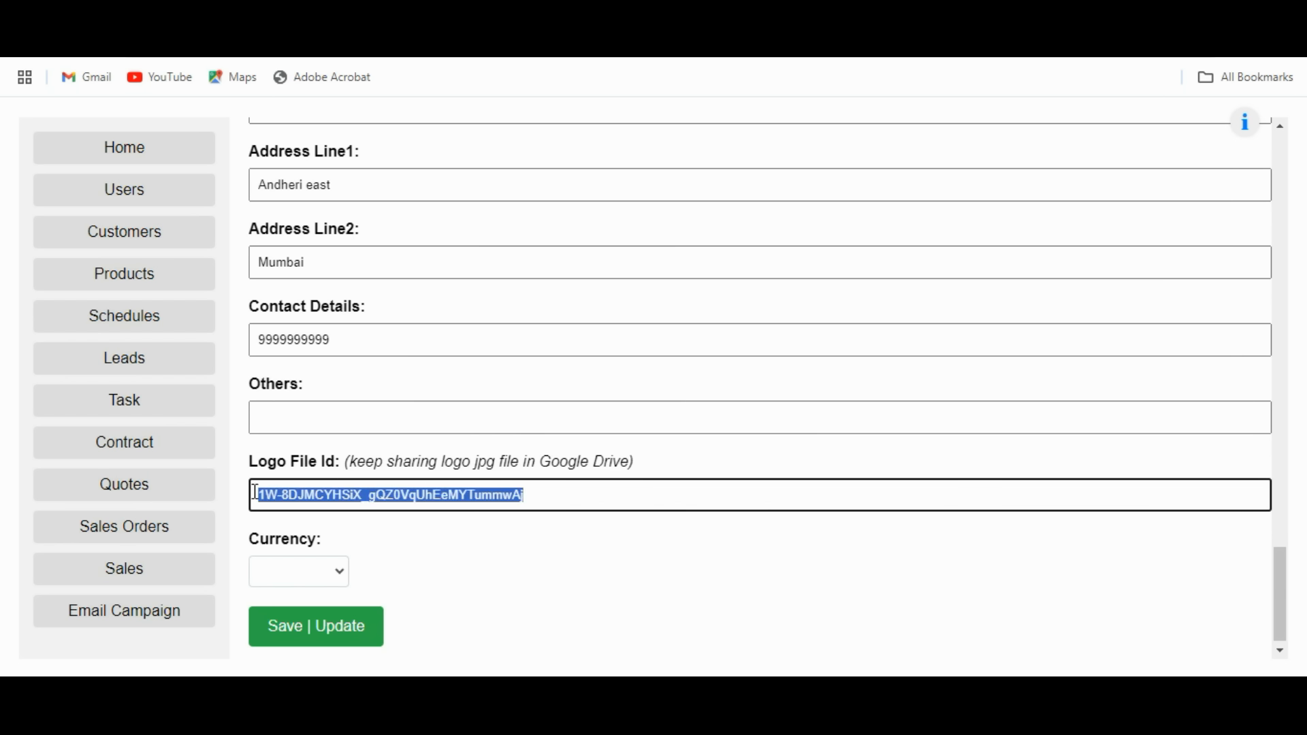
# Set the currency to ₹ and go to the Users page.
pyautogui.click(338, 572)
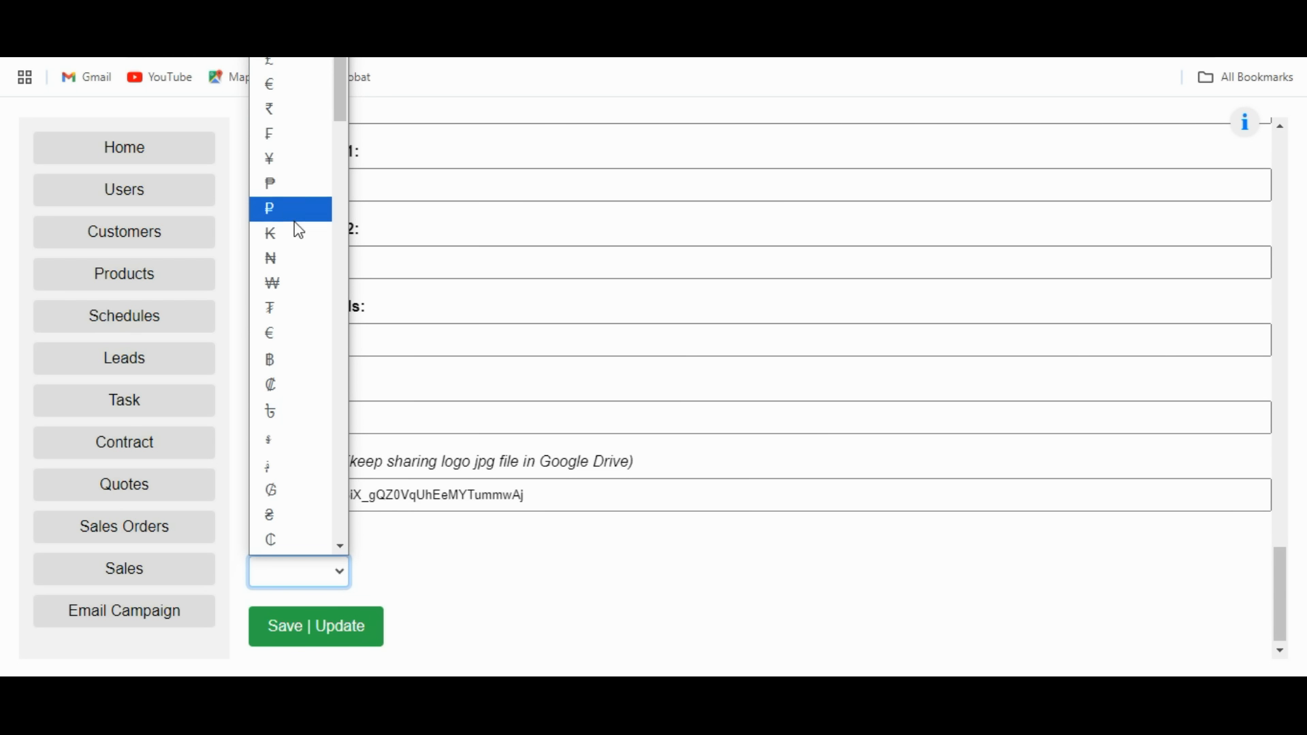
pyautogui.click(287, 122)
pyautogui.click(327, 640)
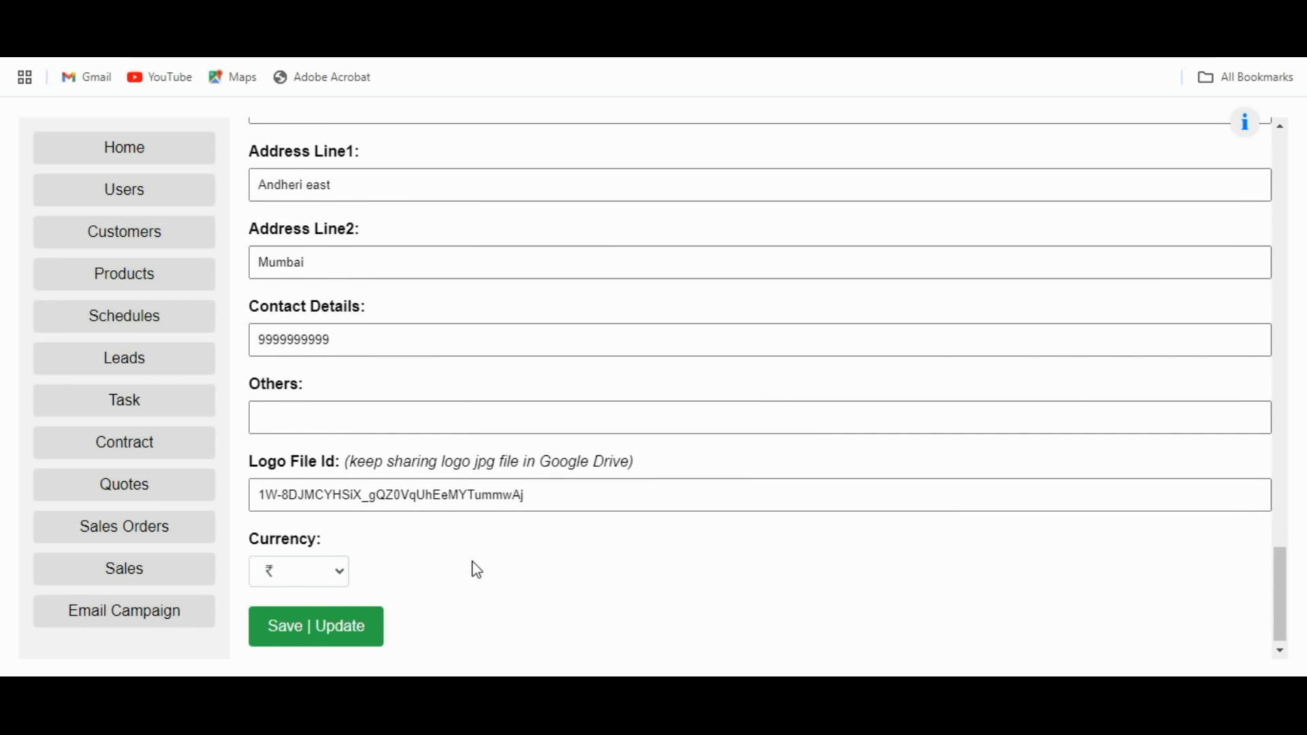
pyautogui.scroll(15, 487, 542)
pyautogui.scroll(12, 490, 544)
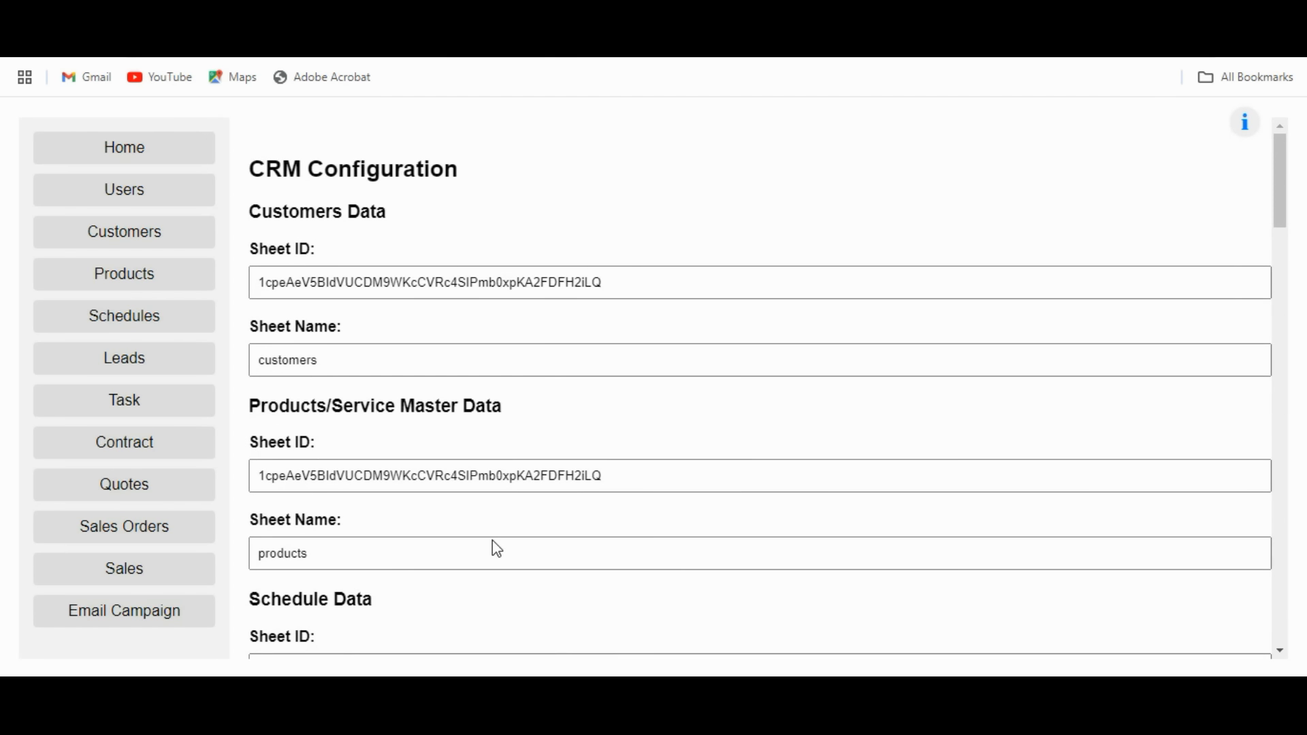
pyautogui.click(142, 191)
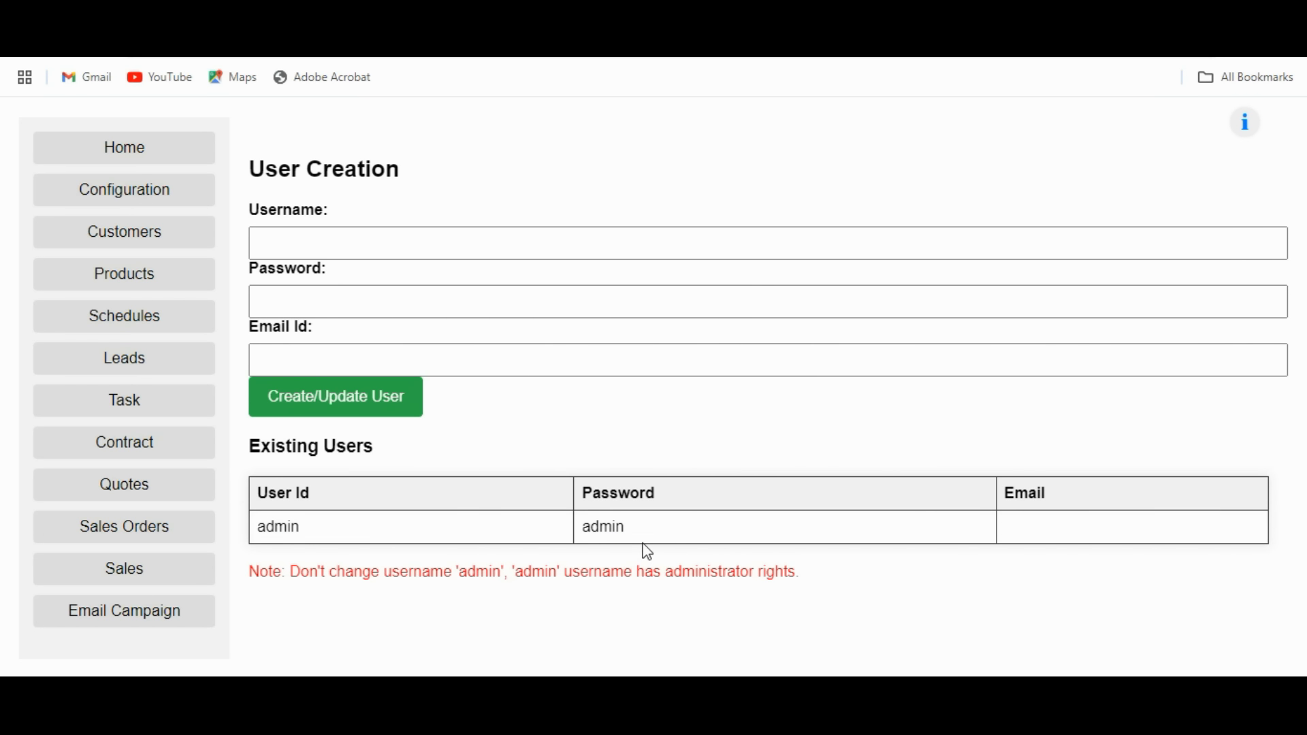
# Load the admin user and replace its password with a new one.
pyautogui.click(602, 526)
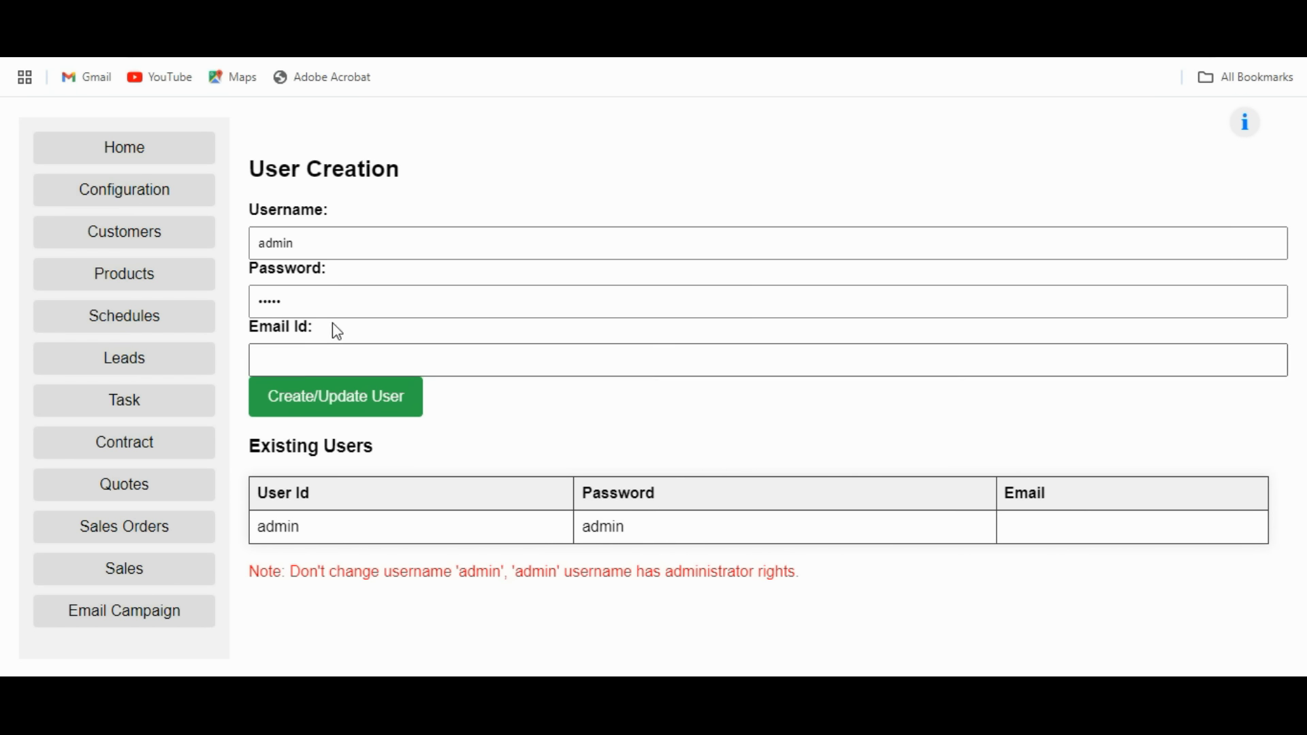
pyautogui.click(327, 300)
pyautogui.hotkey('ctrl', 'a')
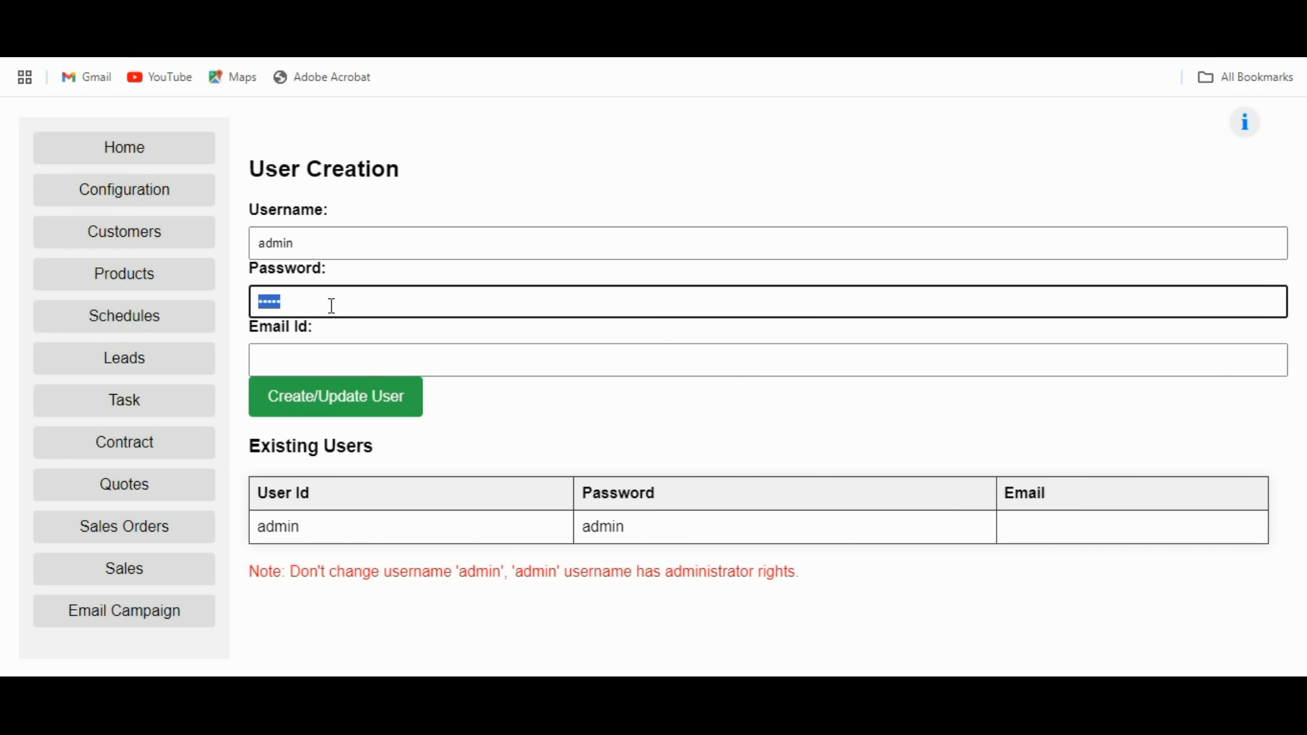
pyautogui.write('•••••••••')
# Enter the admin's e-mail address, save the user, and open the Customers page.
pyautogui.click(325, 353)
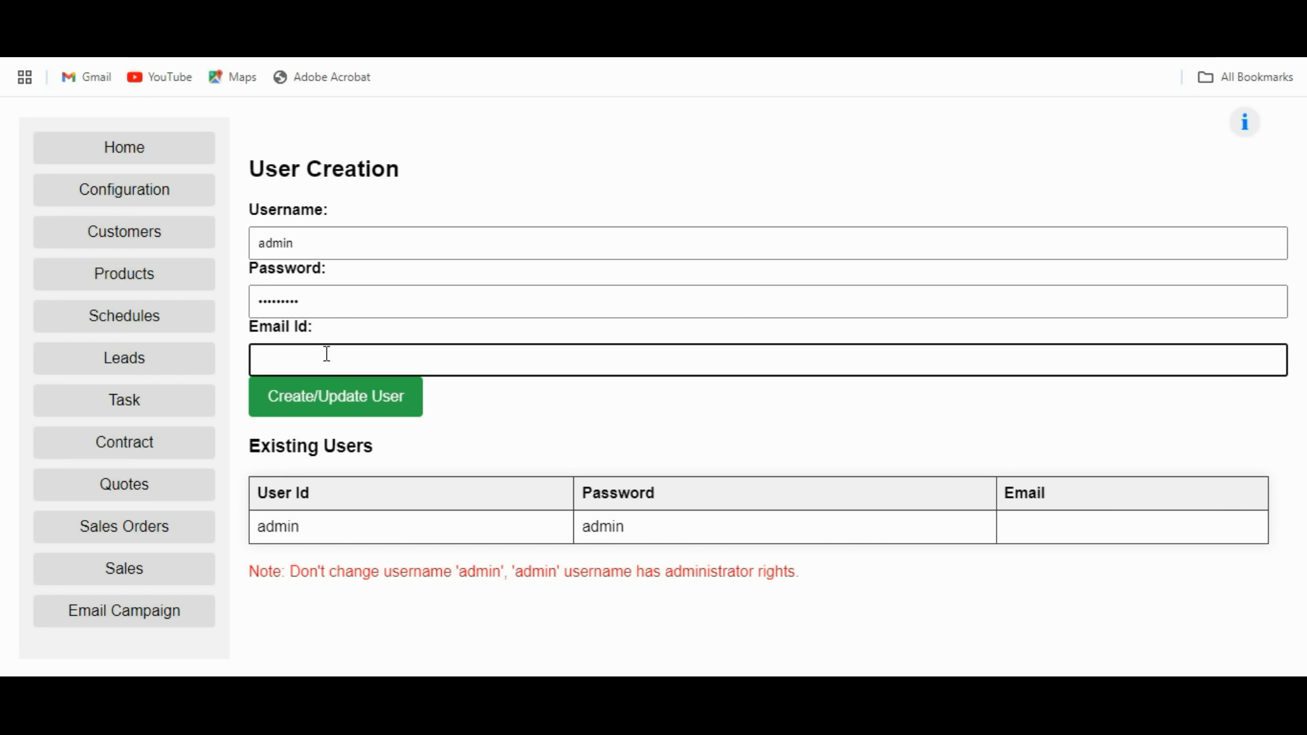
pyautogui.write('abc@gmail.com')
pyautogui.click(332, 407)
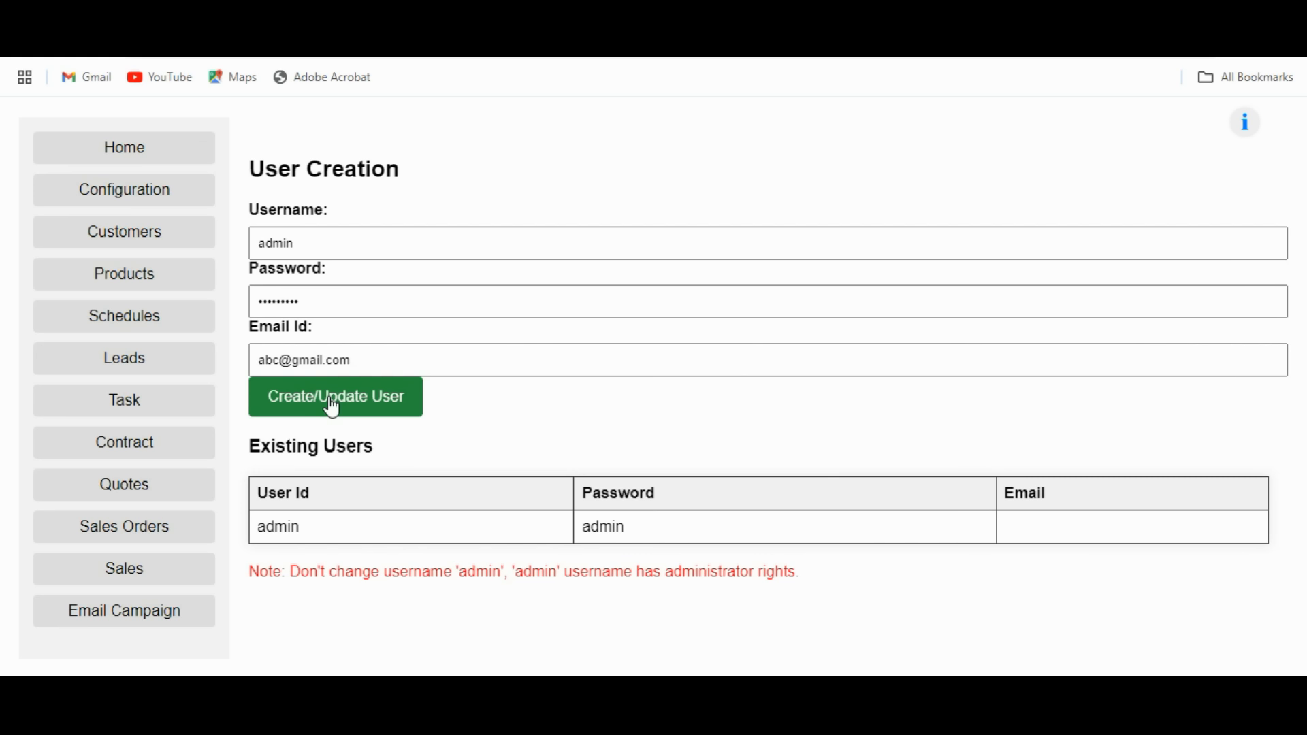
pyautogui.click(332, 407)
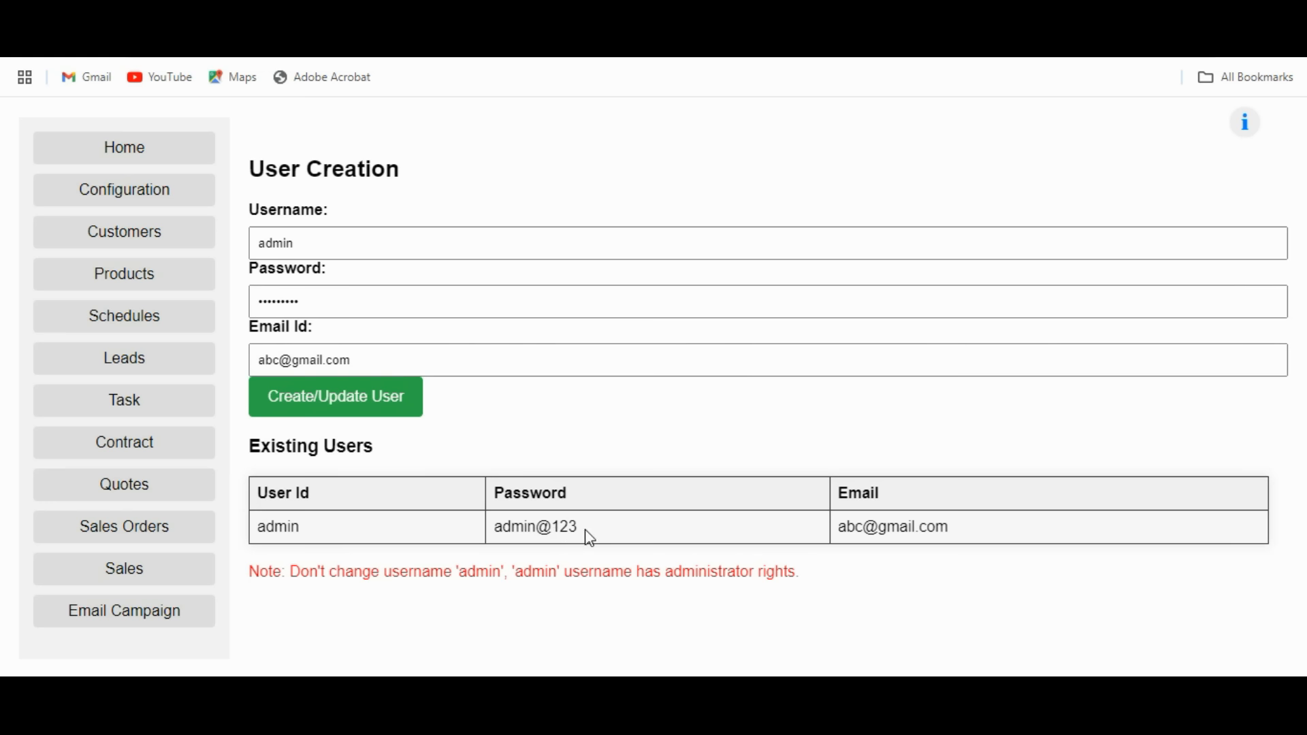
pyautogui.click(150, 156)
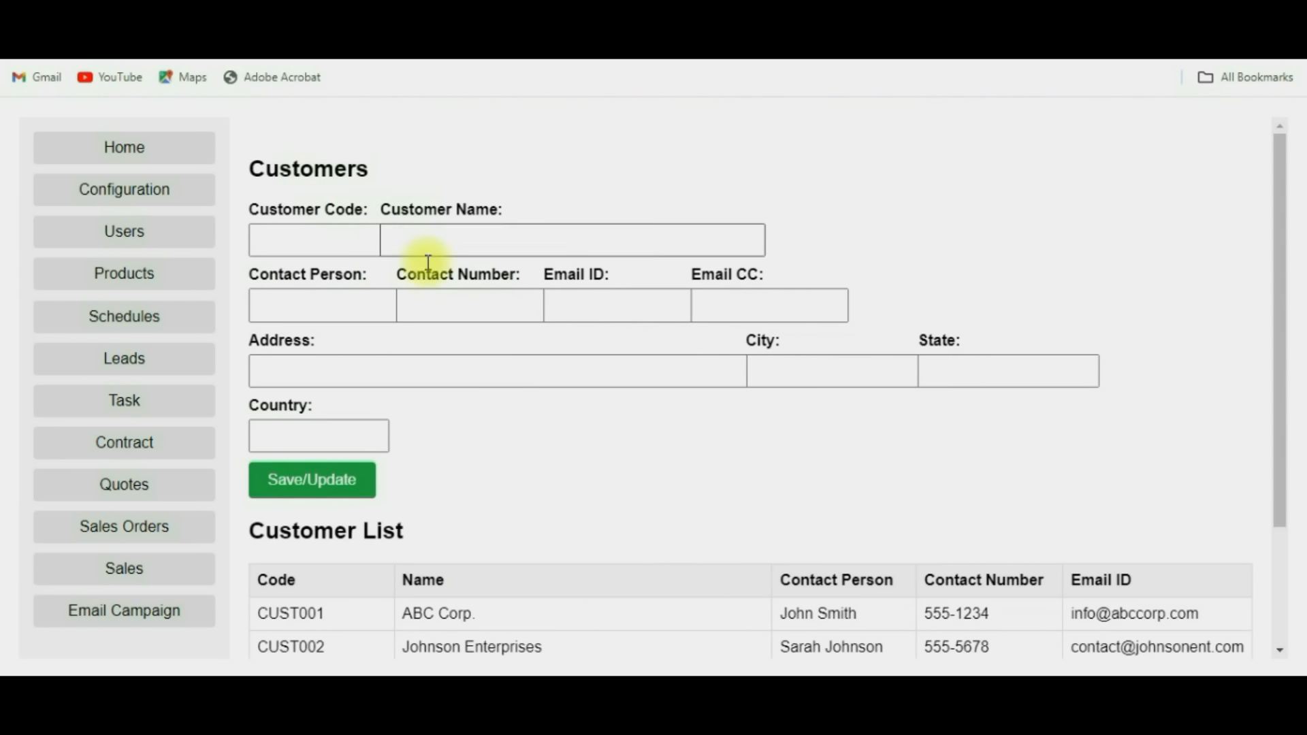
# Trim Johnson Enterprises' address to the street, save the customer, and open Products.
pyautogui.scroll(-3, 519, 408)
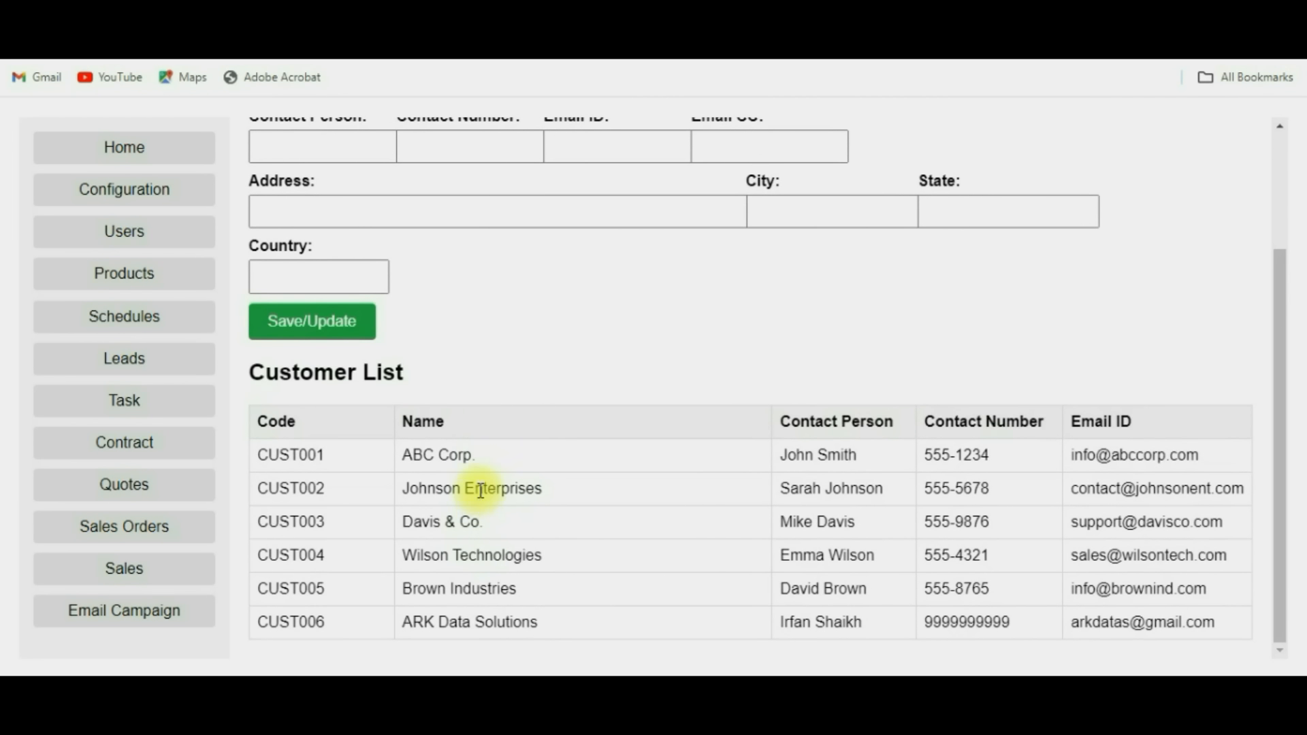
pyautogui.click(480, 490)
pyautogui.scroll(3, 538, 477)
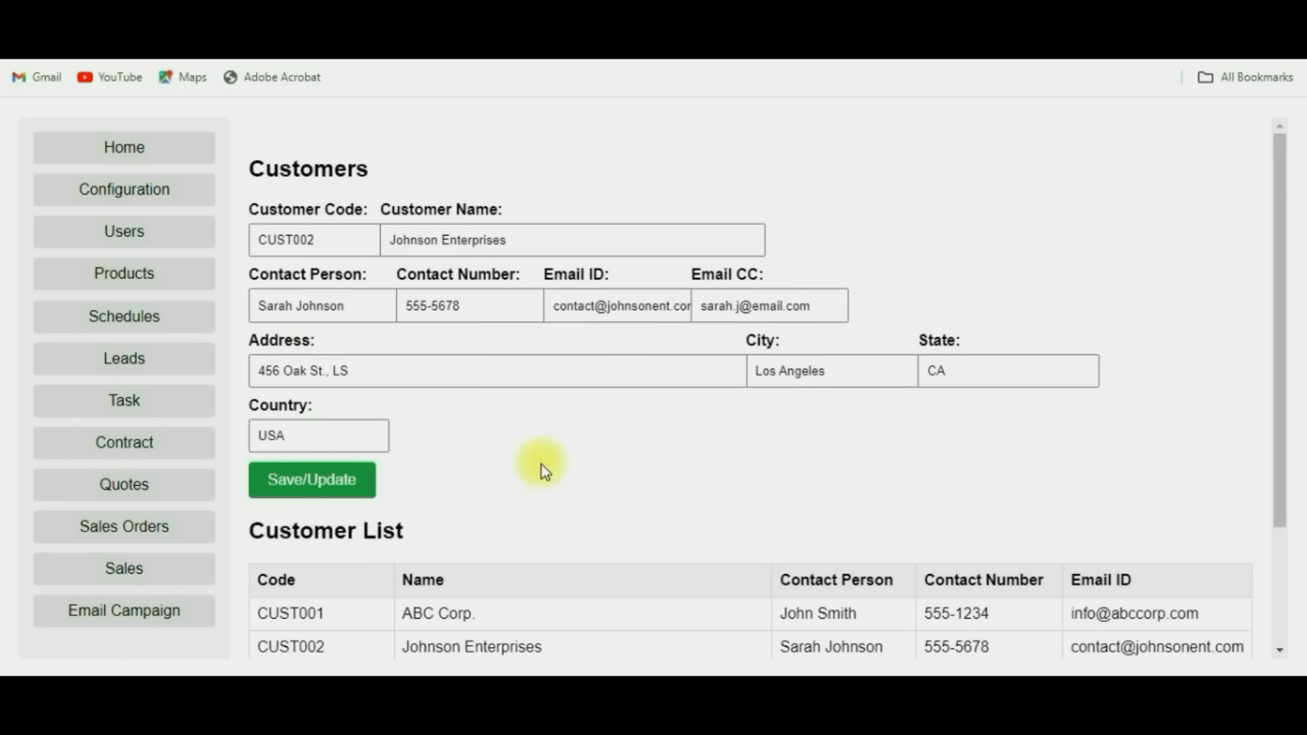
pyautogui.click(389, 372)
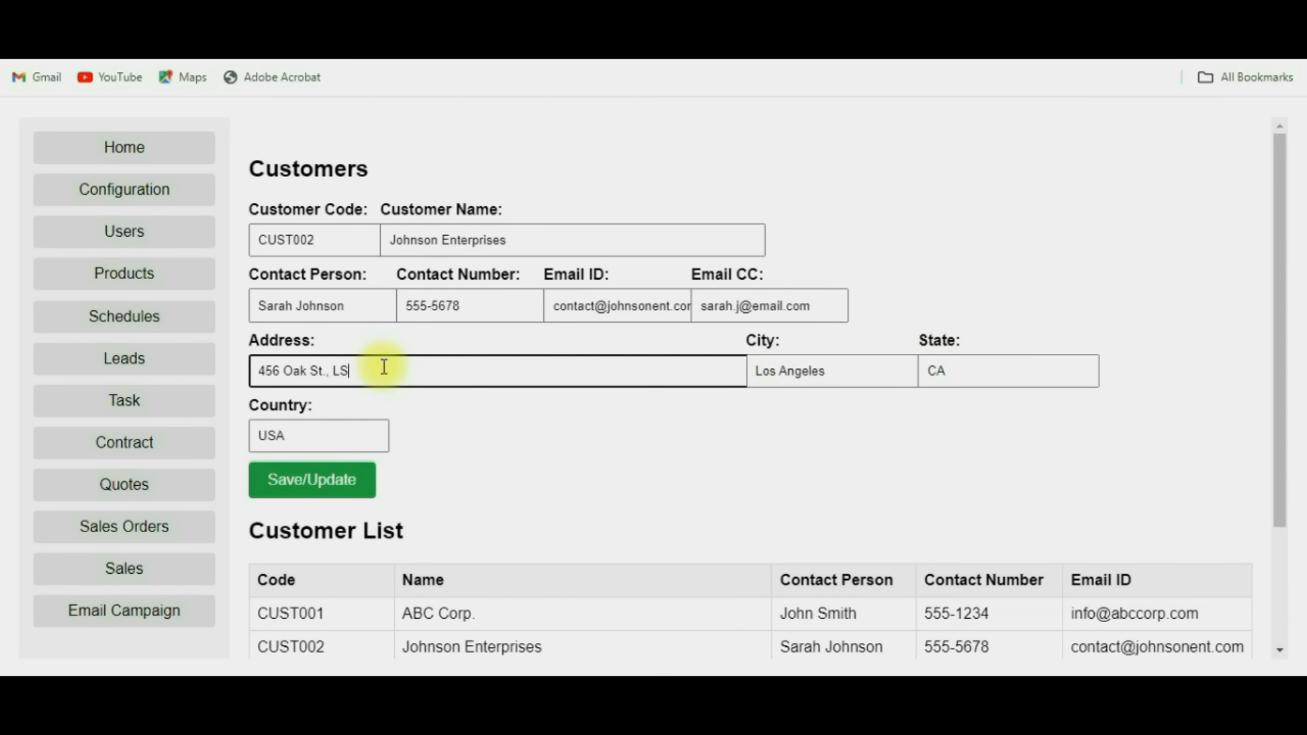
pyautogui.press('BackSpace')
pyautogui.press('BackSpace')
pyautogui.press('BackSpace')
pyautogui.press('BackSpace')
pyautogui.press('BackSpace')
pyautogui.click(302, 498)
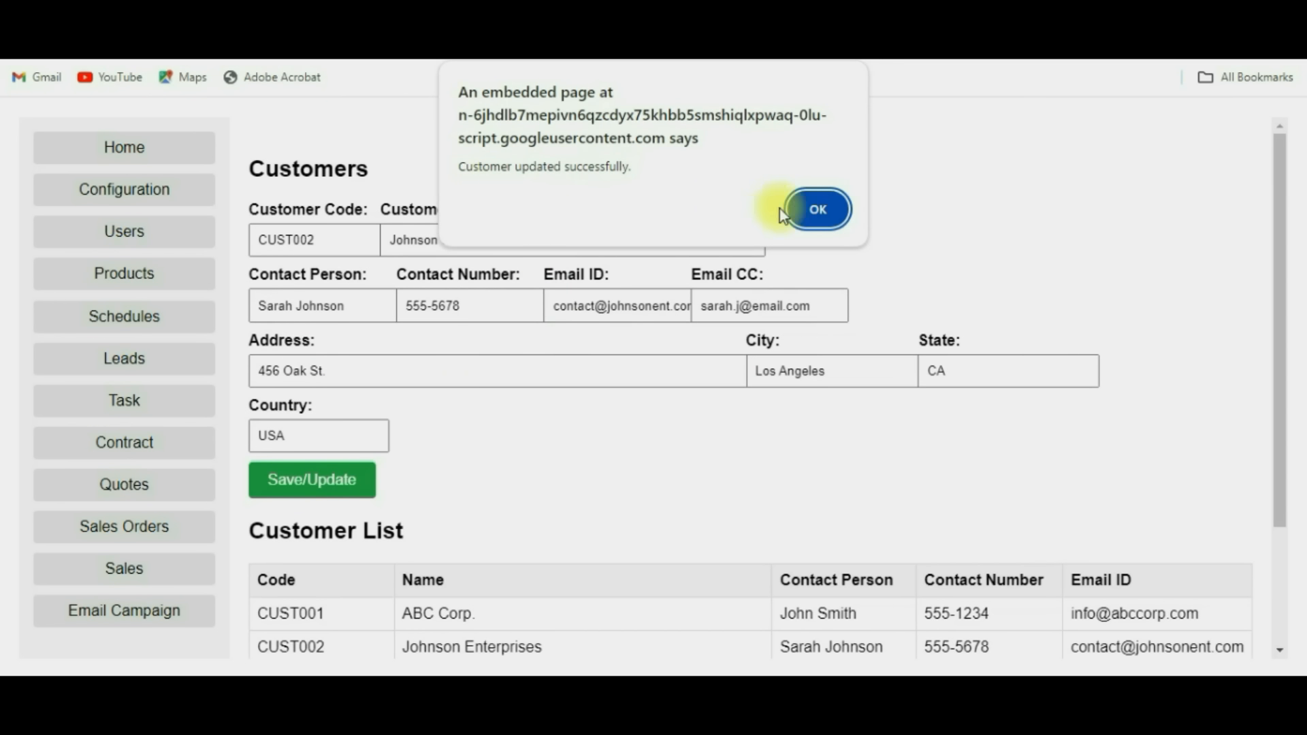
pyautogui.click(817, 209)
pyautogui.scroll(-2, 688, 489)
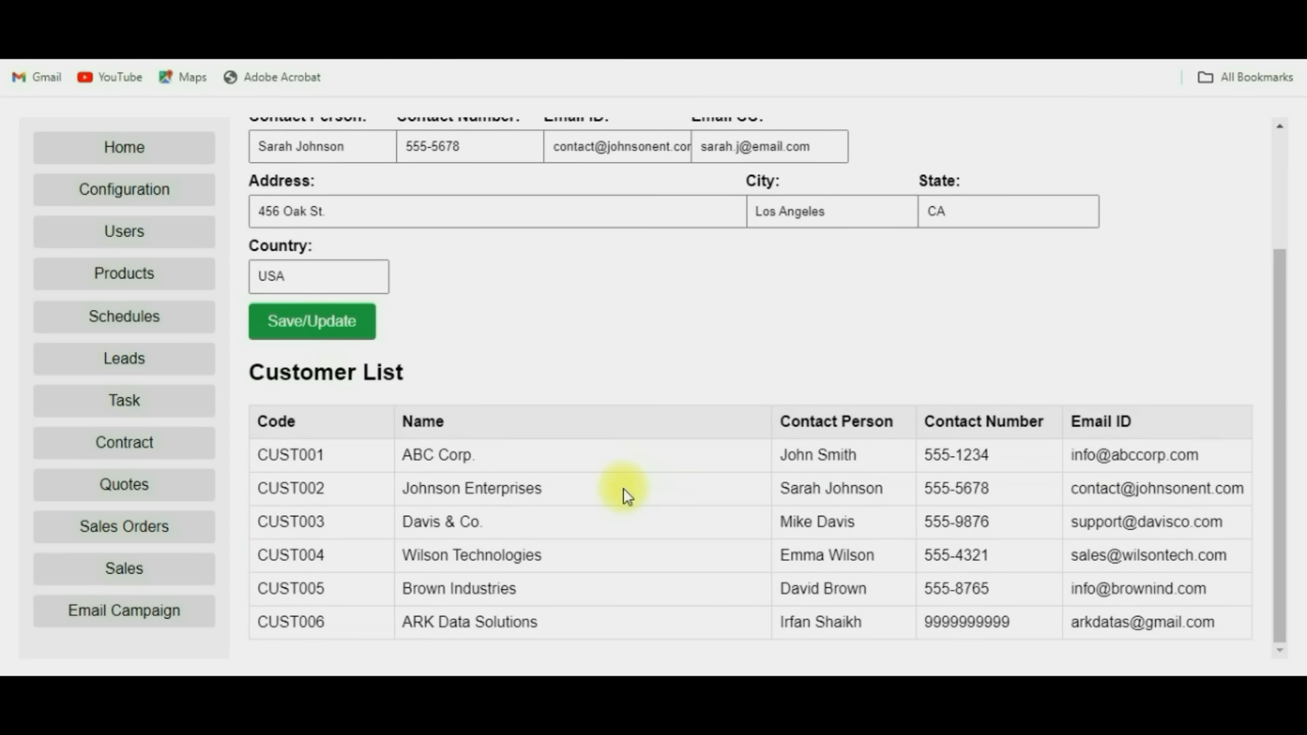
pyautogui.click(128, 280)
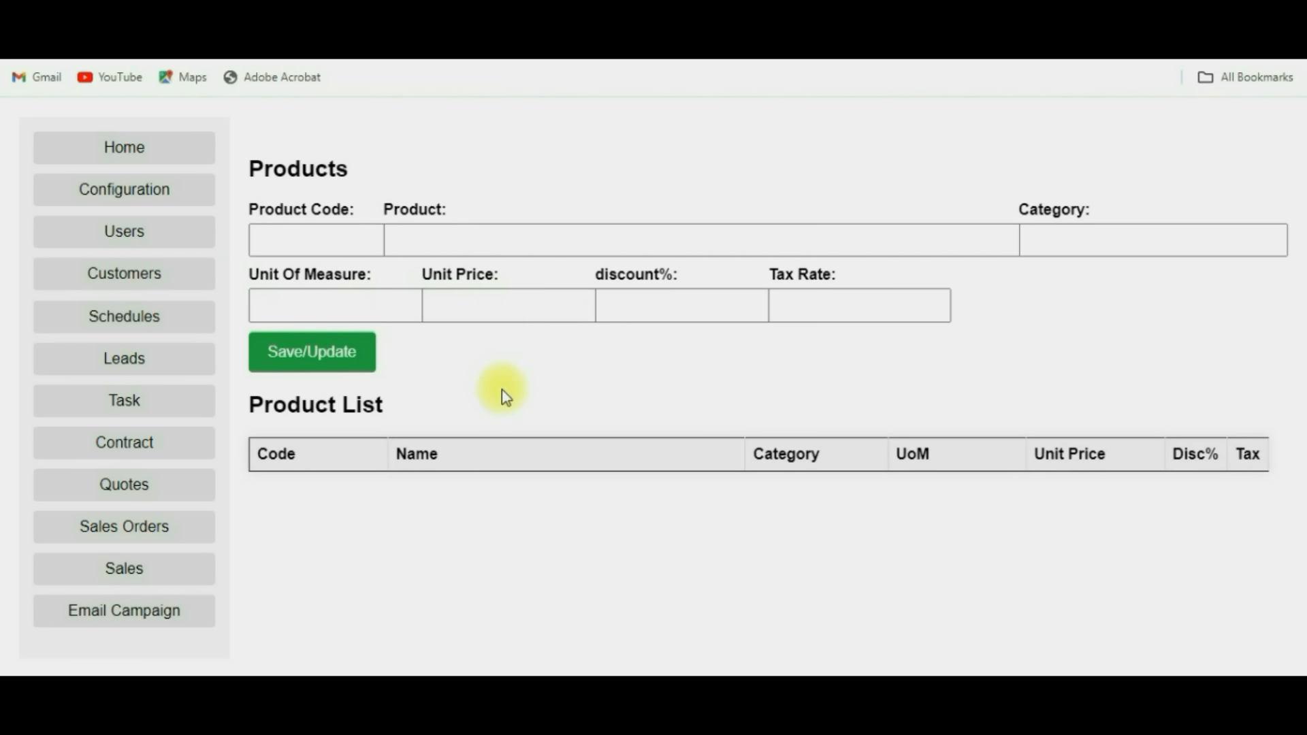
# Load PROD001 Laptop Pro X into the product form, then open Schedules.
pyautogui.scroll(-1, 479, 431)
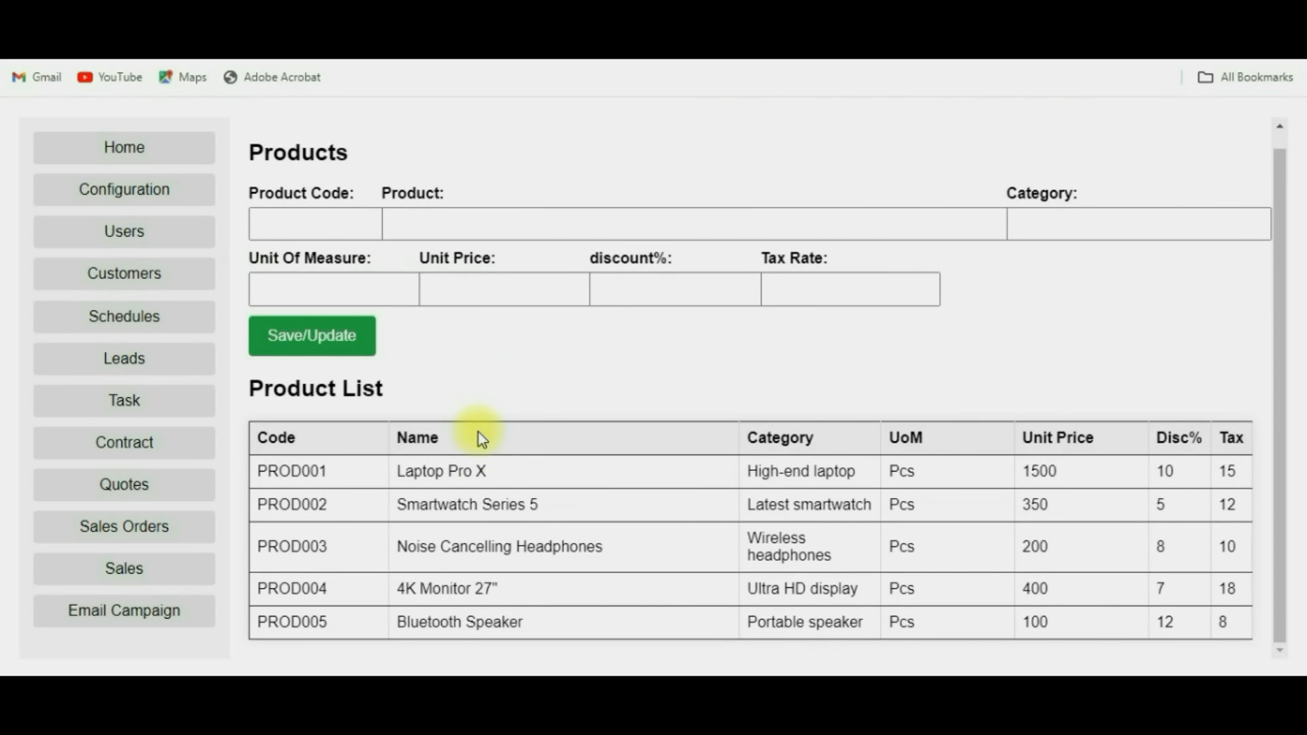
pyautogui.click(512, 482)
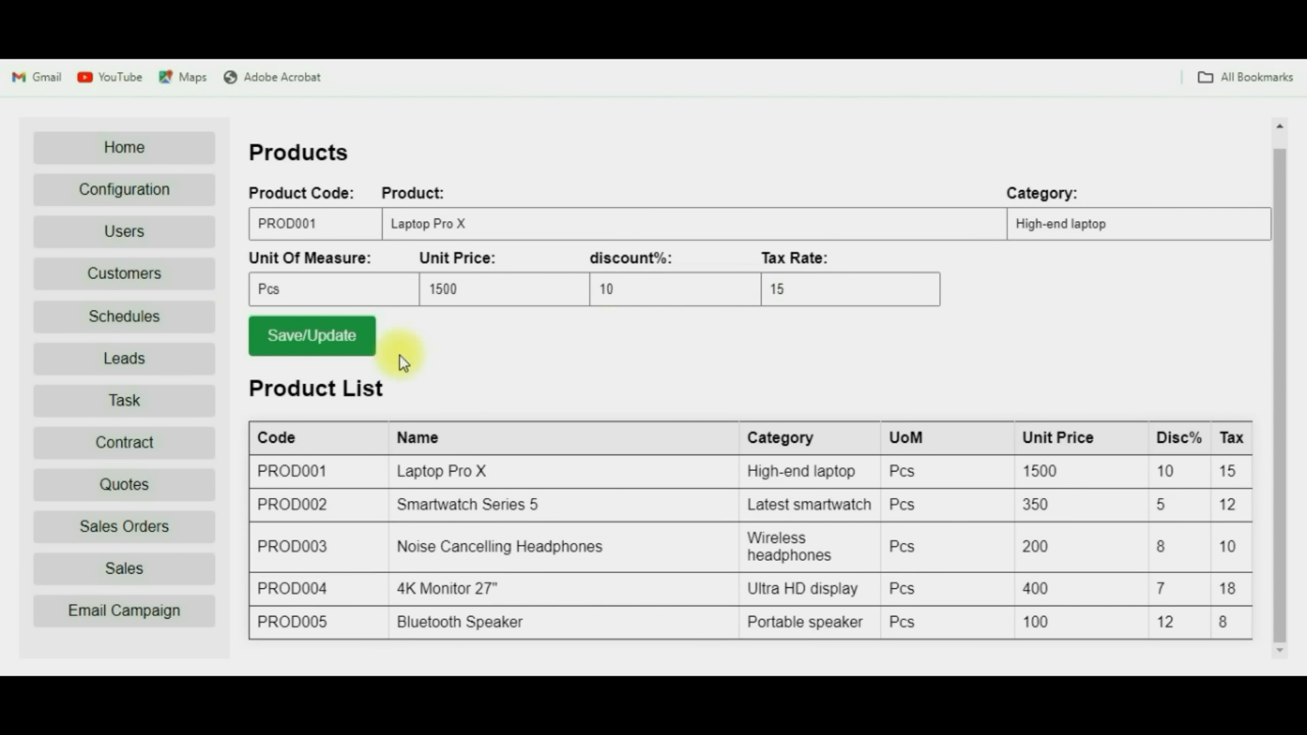
pyautogui.click(113, 324)
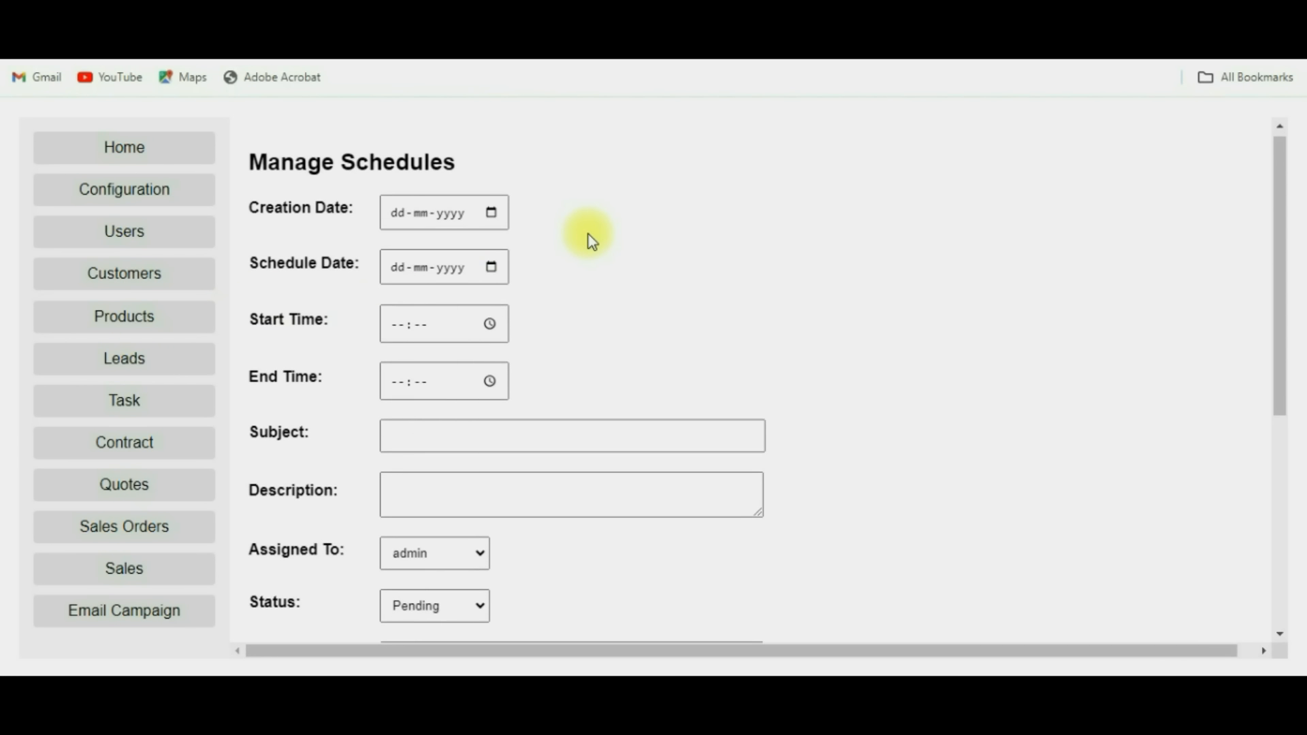
# Switch the Schedule List filter to all schedules, then back to pending only.
pyautogui.scroll(-6, 587, 239)
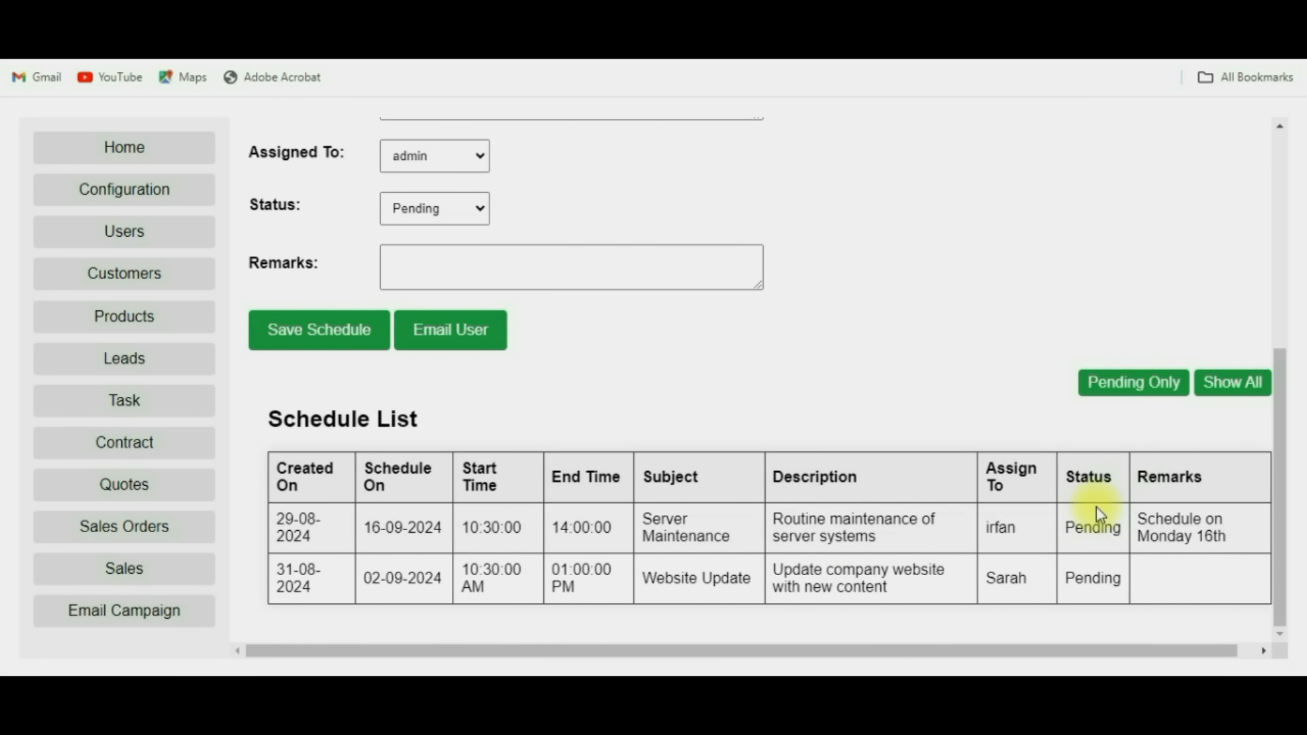
pyautogui.click(1232, 382)
pyautogui.scroll(-3, 1146, 545)
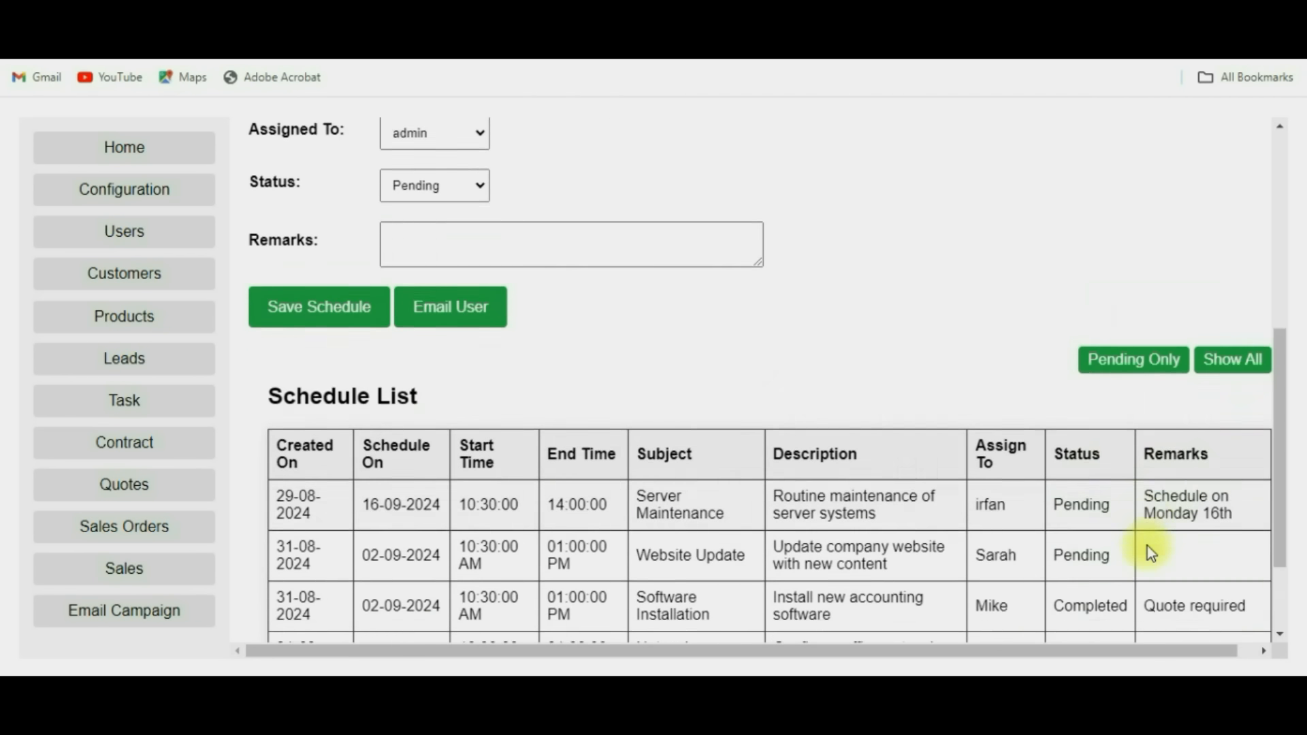
pyautogui.click(1131, 229)
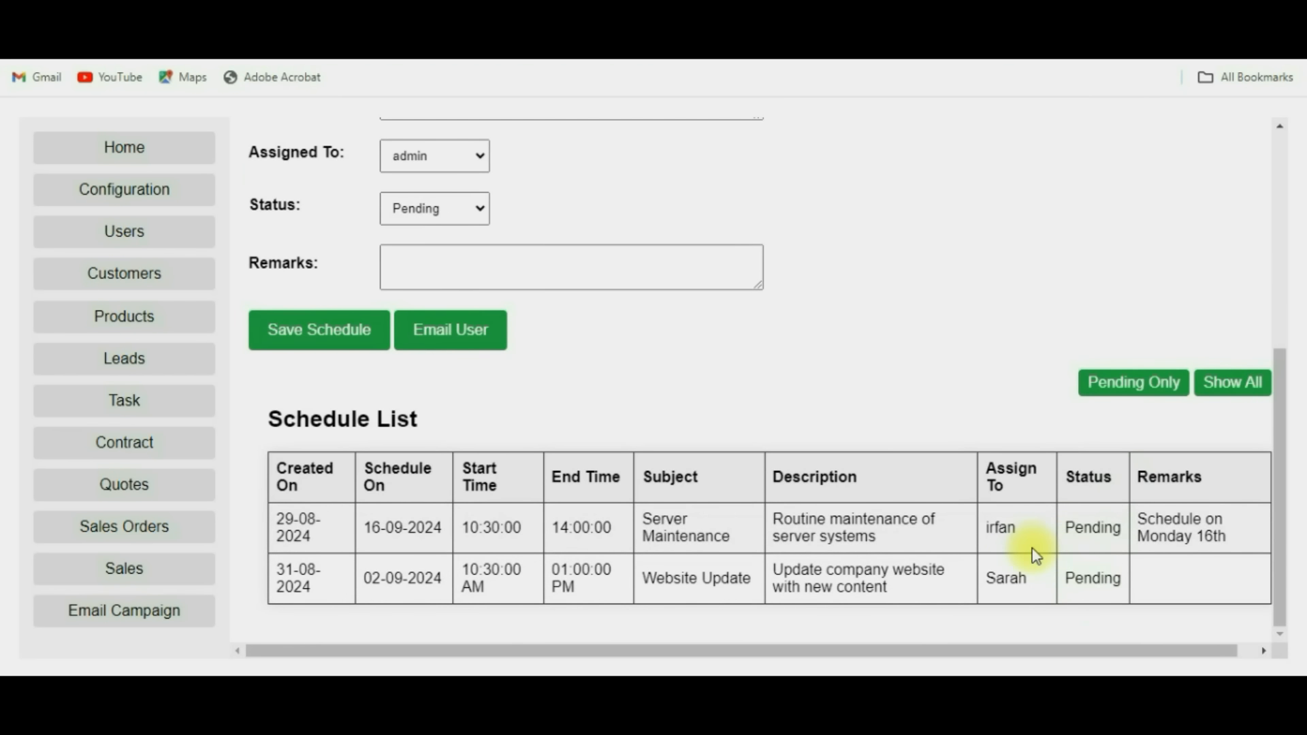
pyautogui.scroll(6, 870, 519)
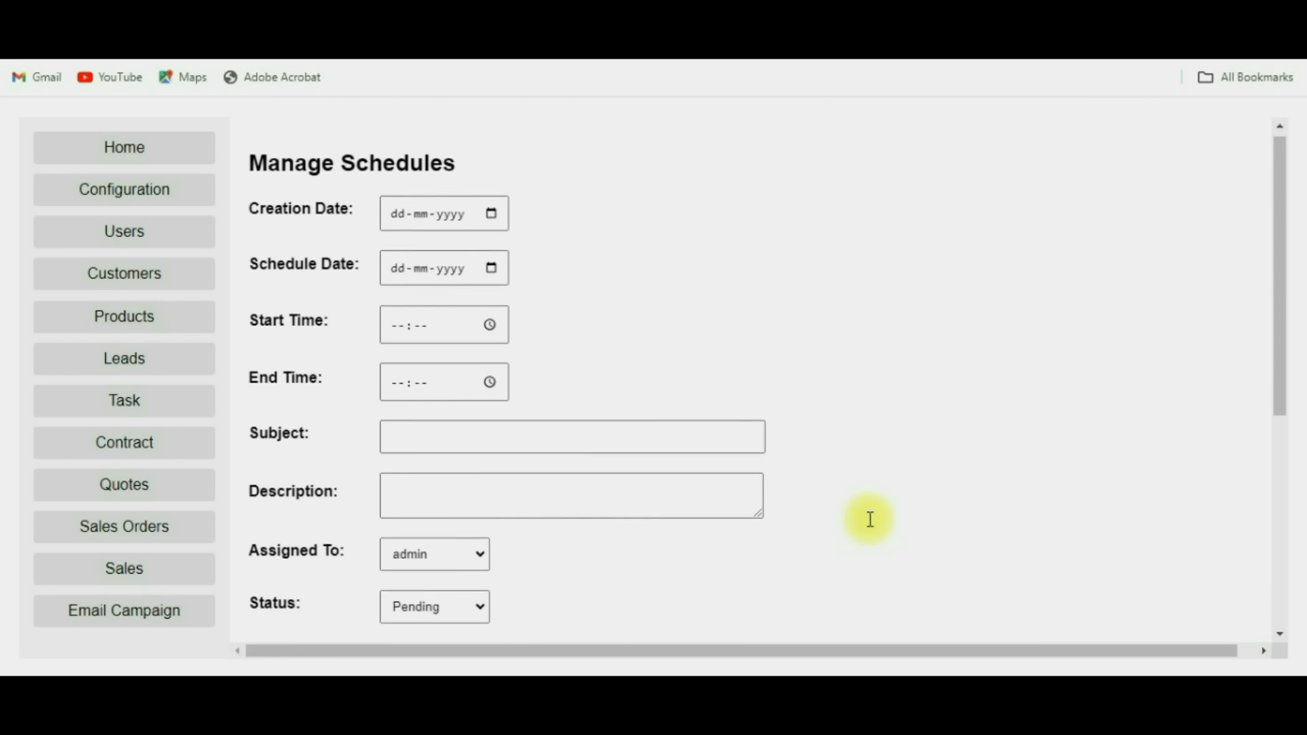
# Set creation date 16-09-2024, schedule date 18-09-2024, and start and end times 16:00.
pyautogui.click(491, 221)
pyautogui.click(413, 404)
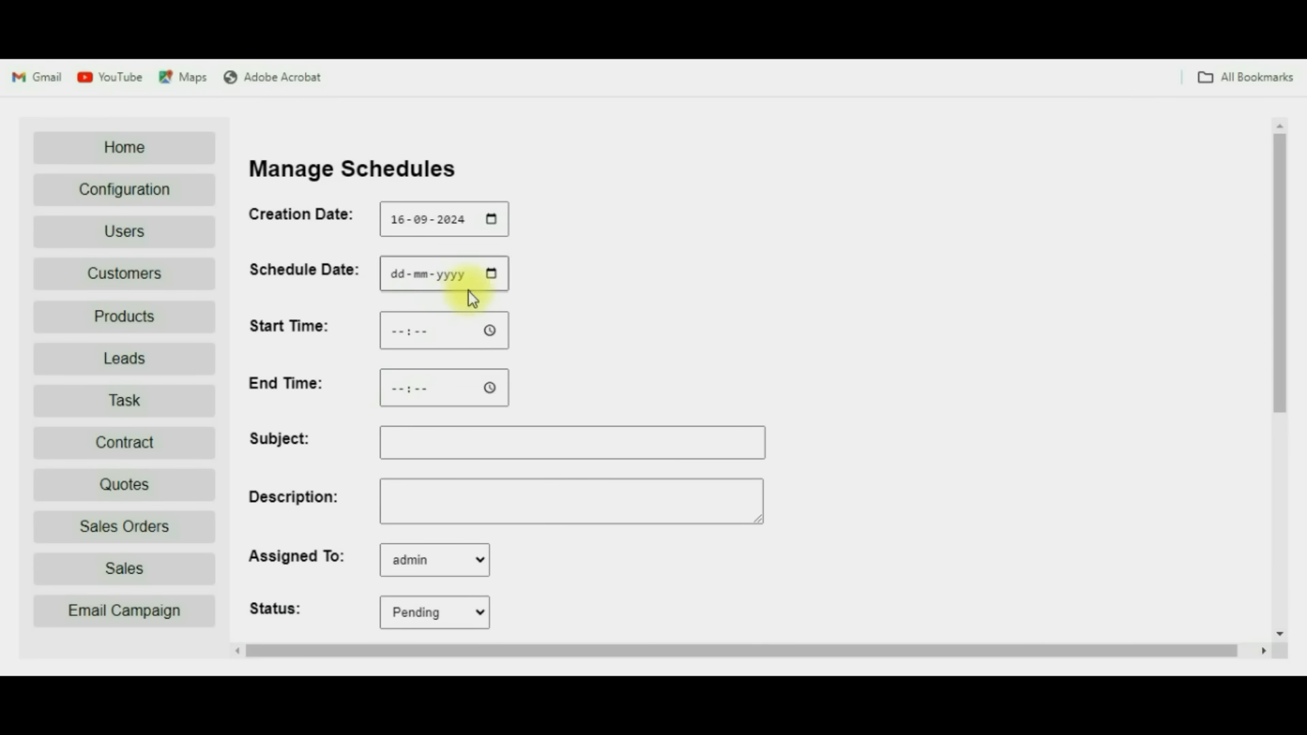
pyautogui.click(491, 273)
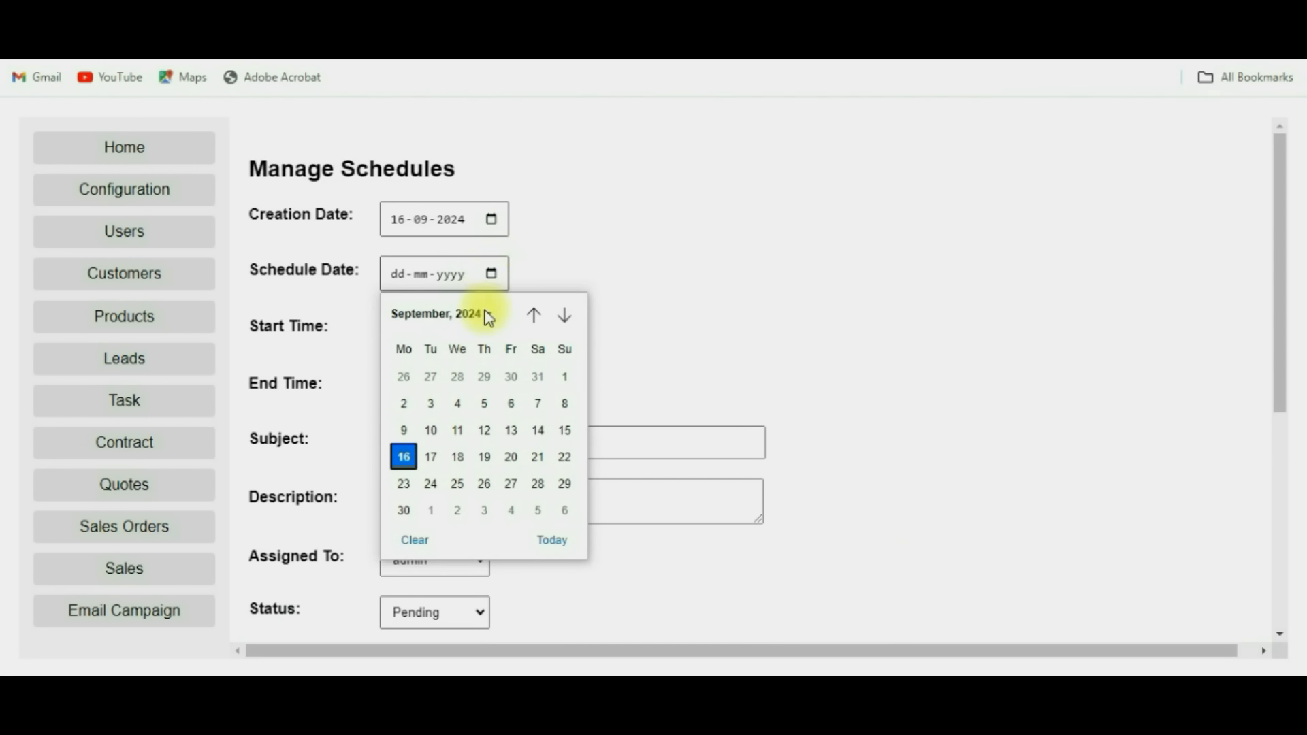
pyautogui.click(458, 457)
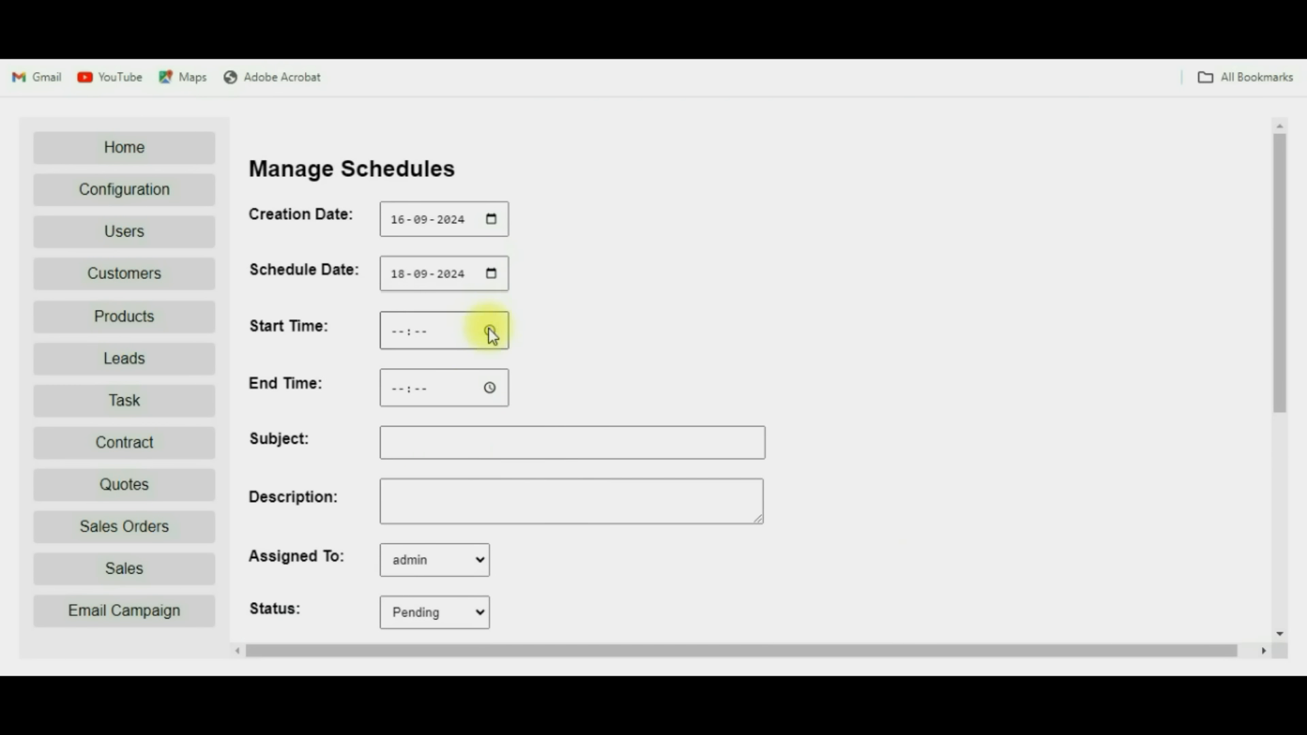
pyautogui.click(491, 332)
pyautogui.click(409, 371)
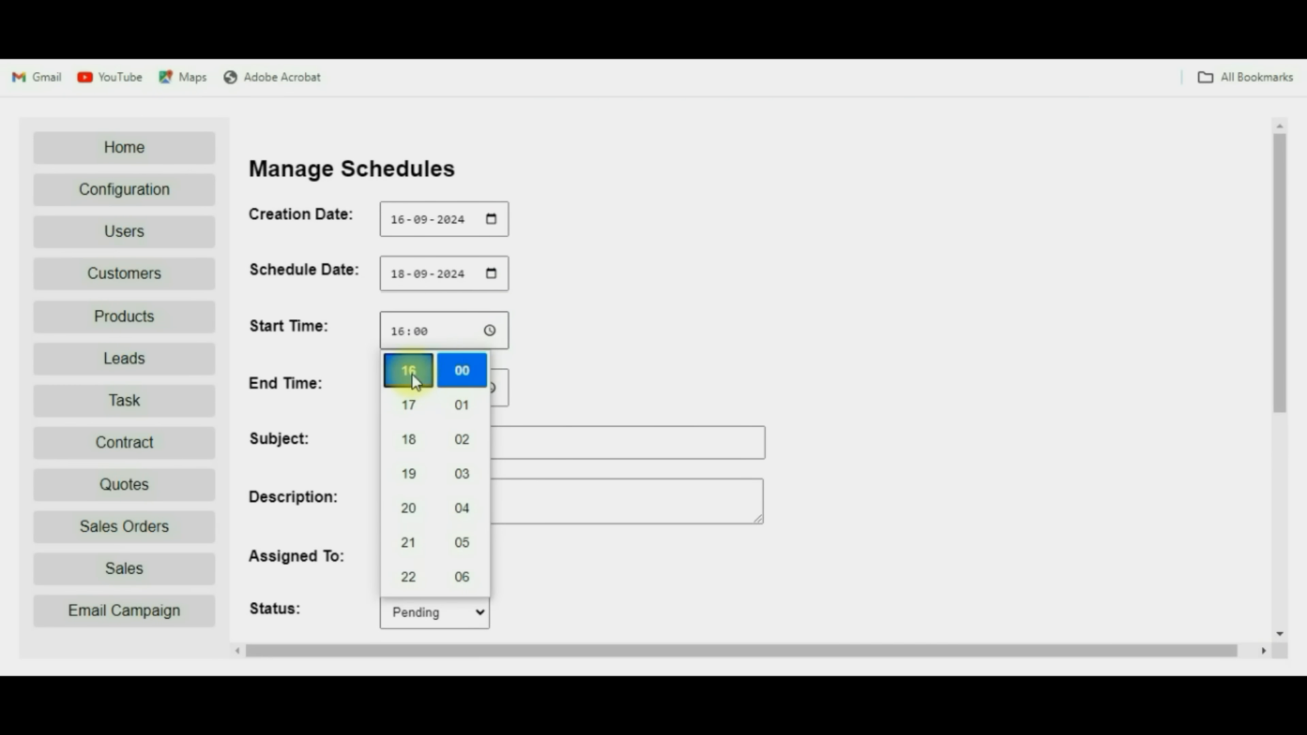
pyautogui.click(549, 382)
pyautogui.click(489, 389)
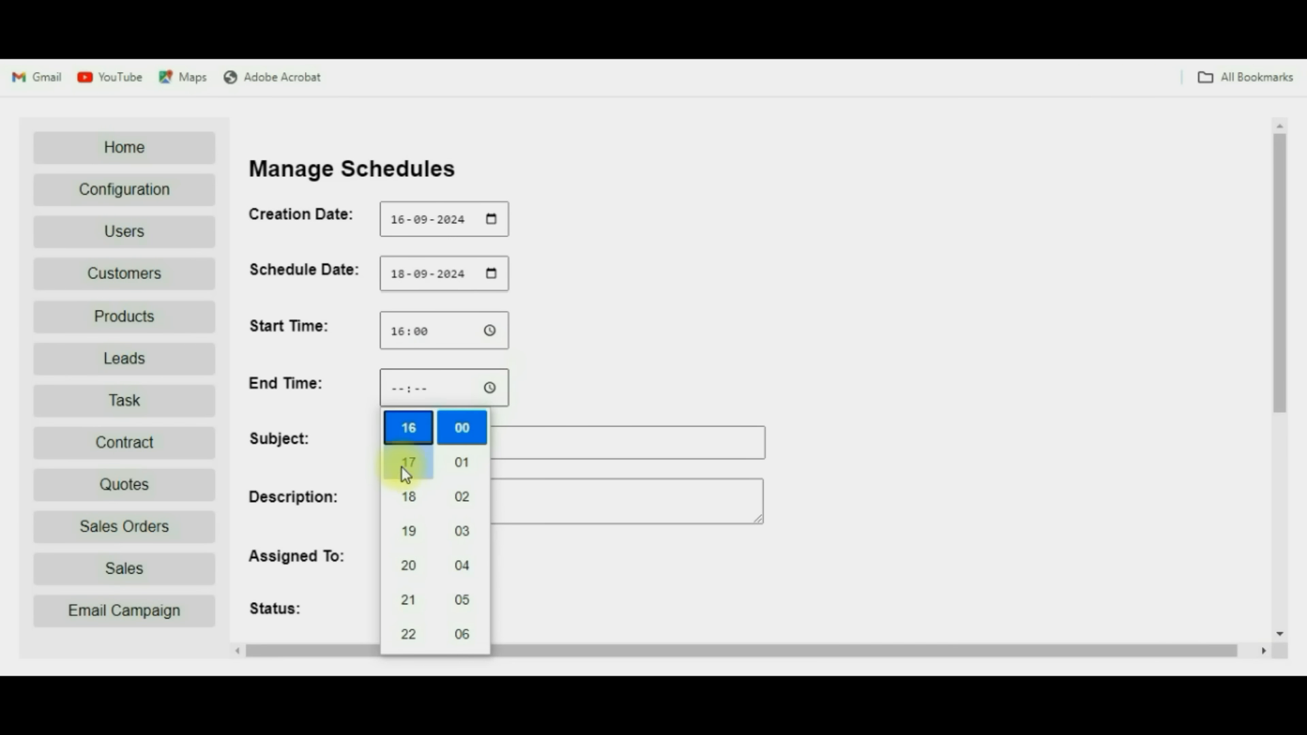
pyautogui.click(410, 435)
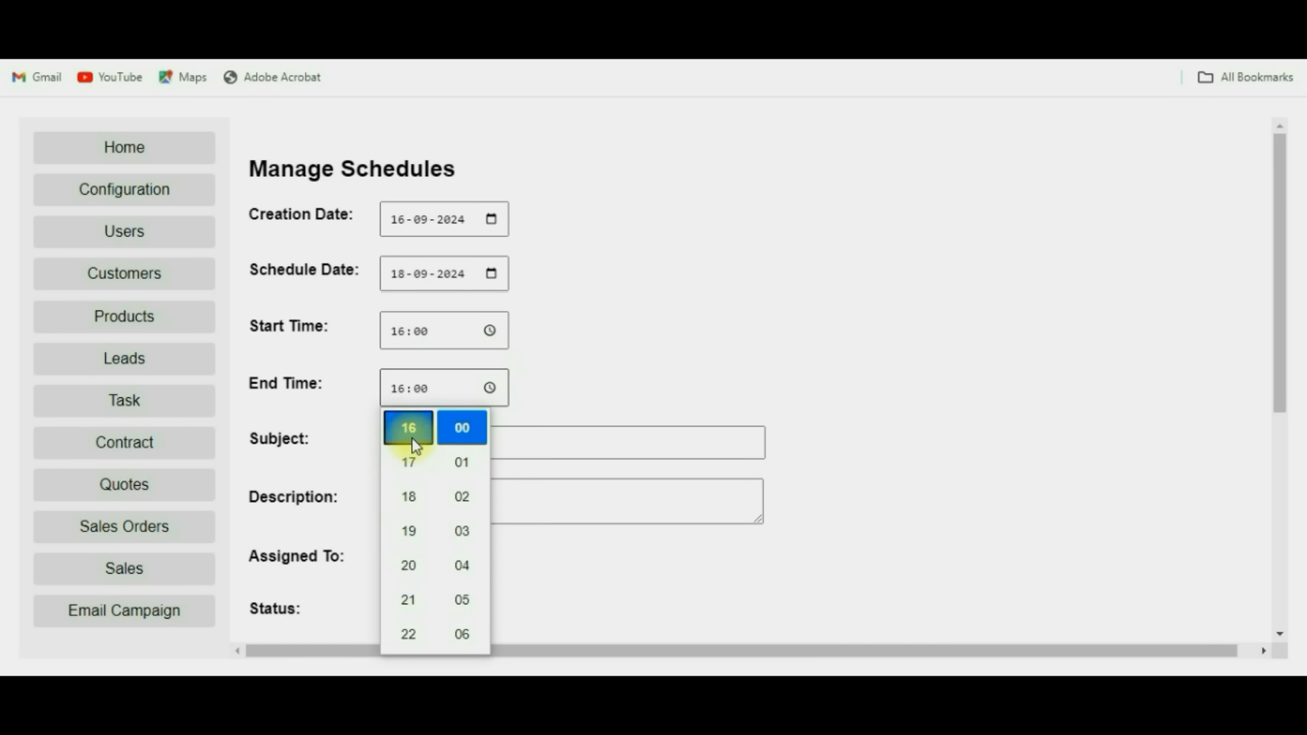
pyautogui.click(652, 384)
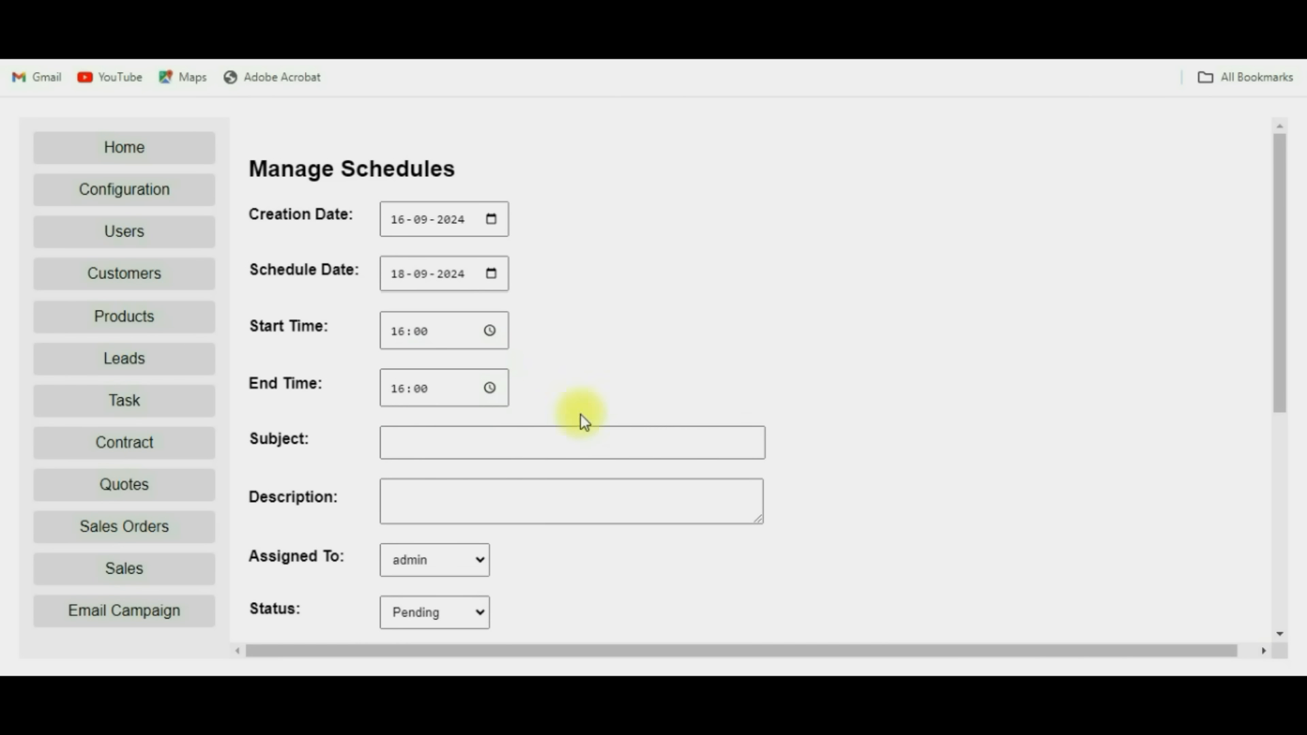
# Enter subject 'Client Meeting for Server Setup', description 'Dell Server Requirements with 256GB RAM etc', and reassign it.
pyautogui.click(506, 444)
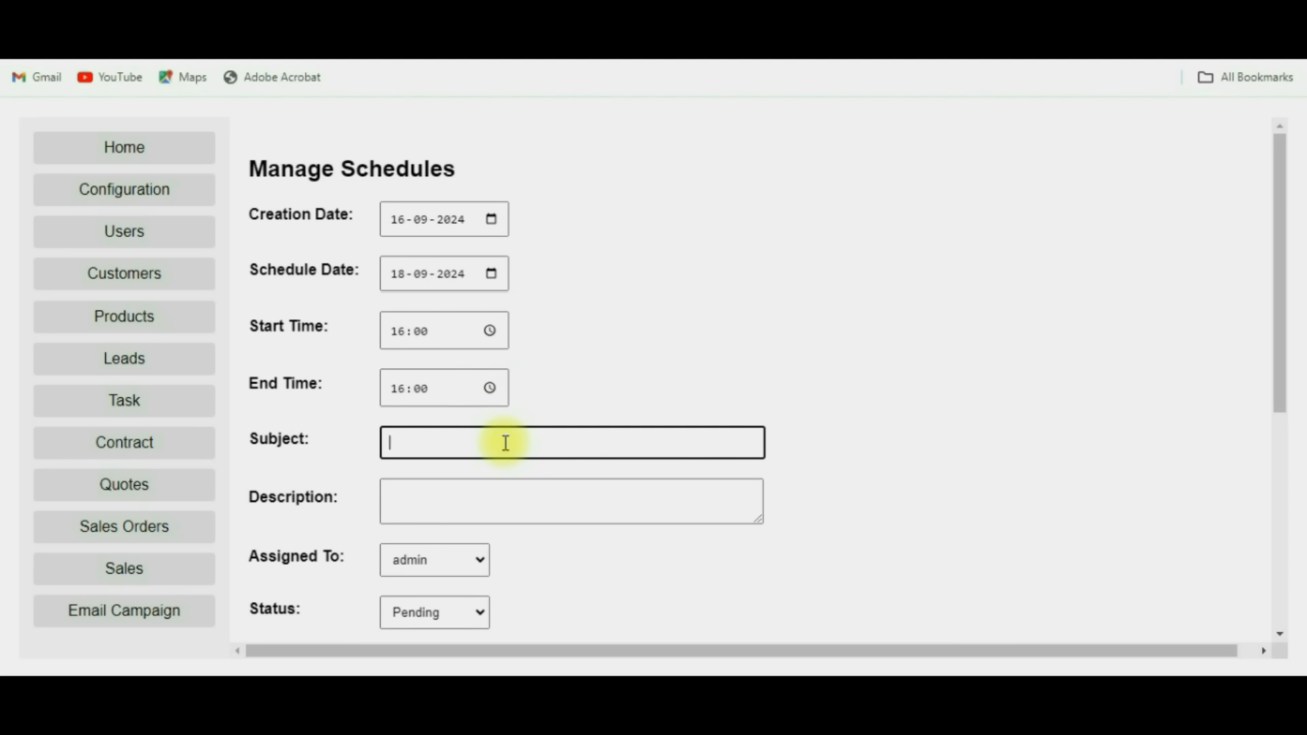
pyautogui.write('Client Meeting for Server Setup')
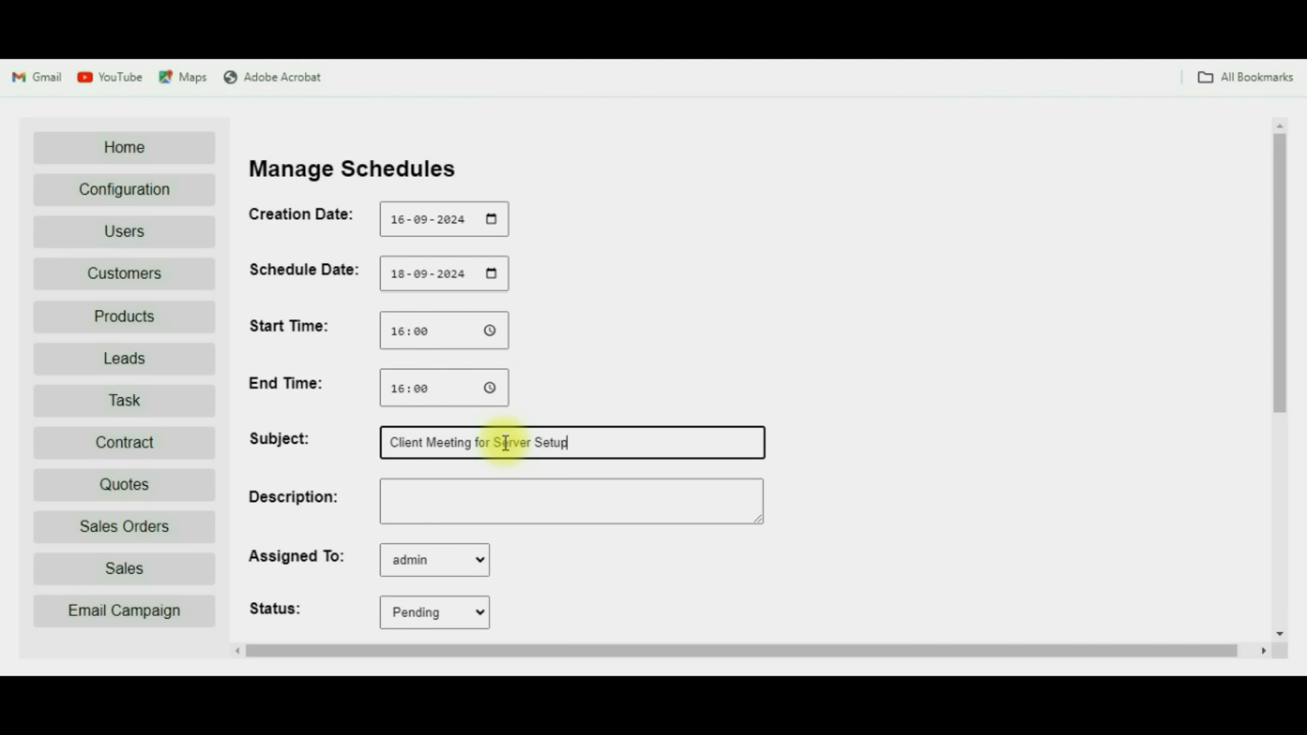
pyautogui.click(550, 500)
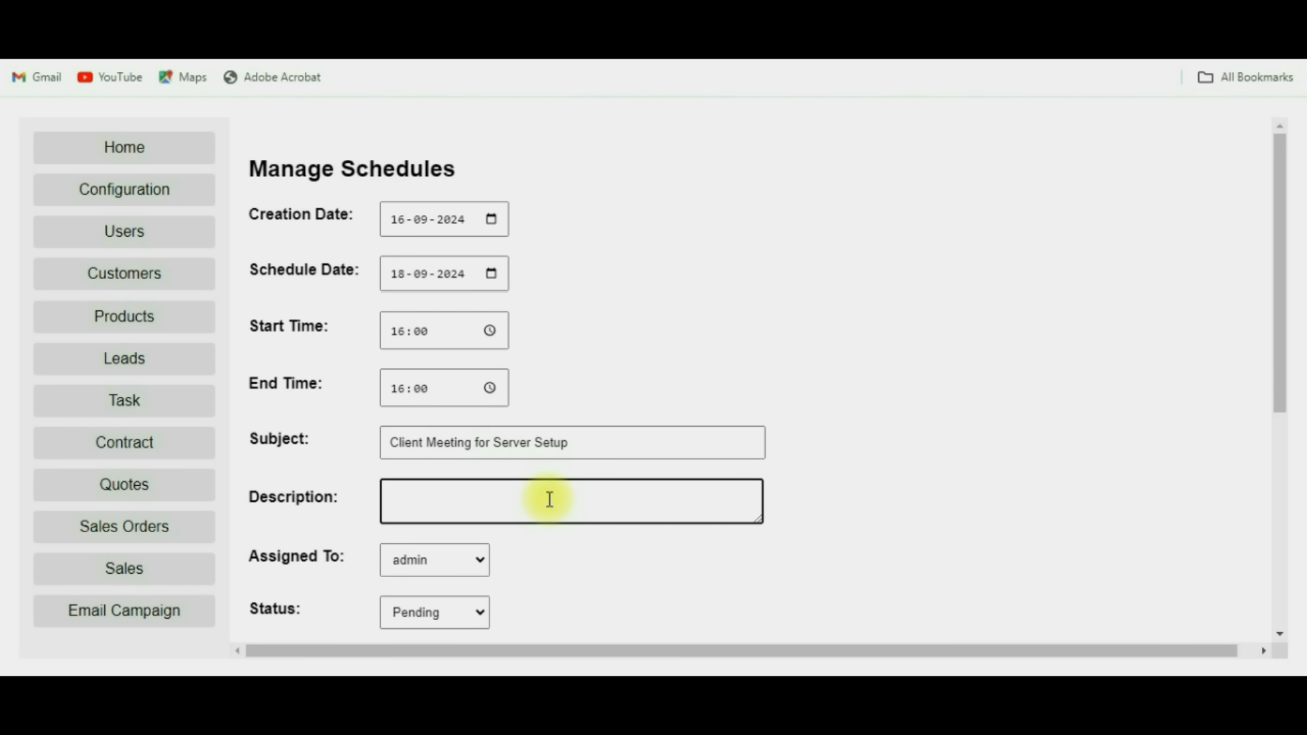
pyautogui.write('Dell Server Requirement')
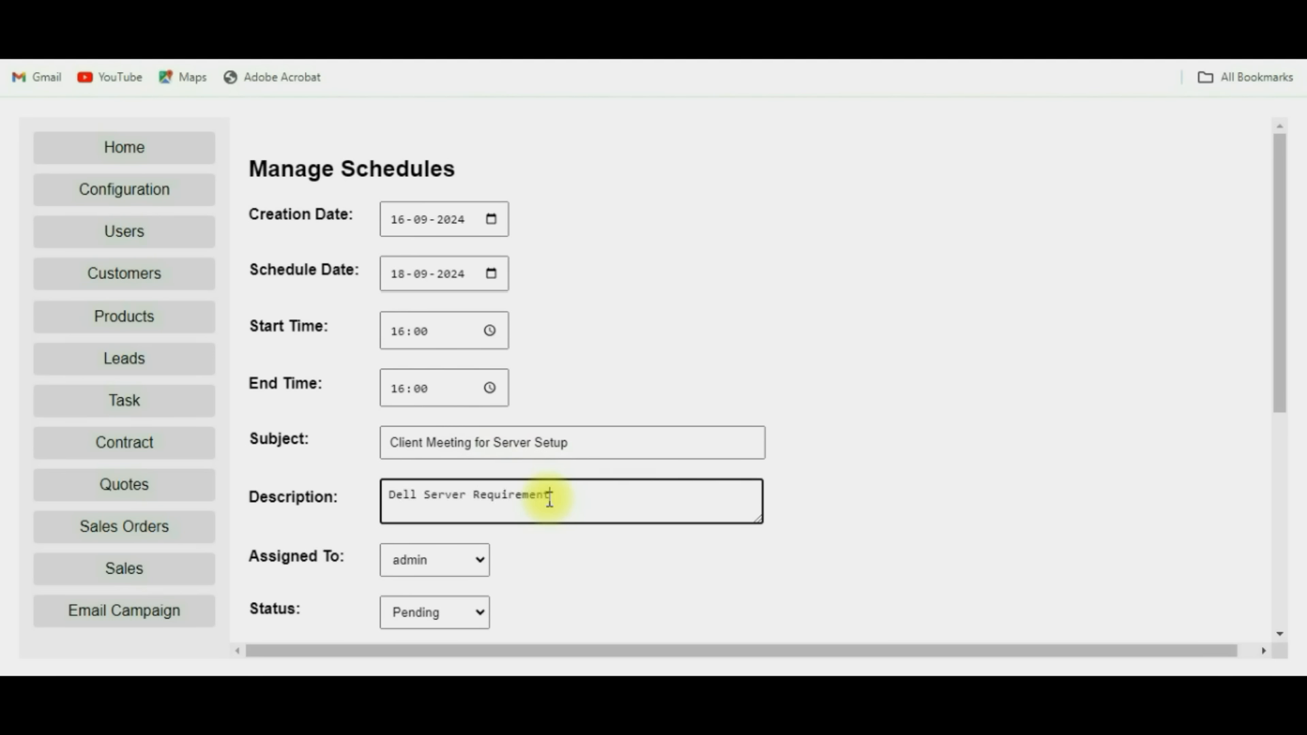
pyautogui.write('s with 256GB RAM, 1TB HDD')
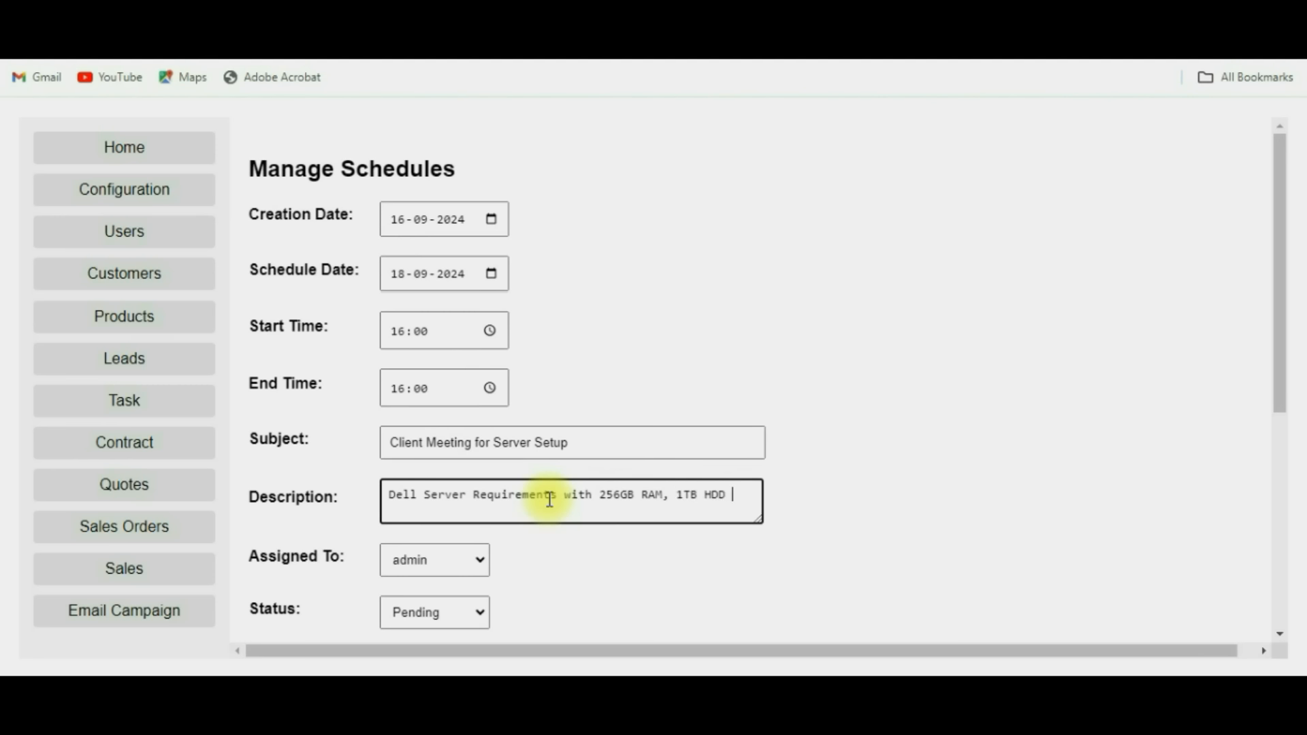
pyautogui.write('etc')
pyautogui.click(482, 563)
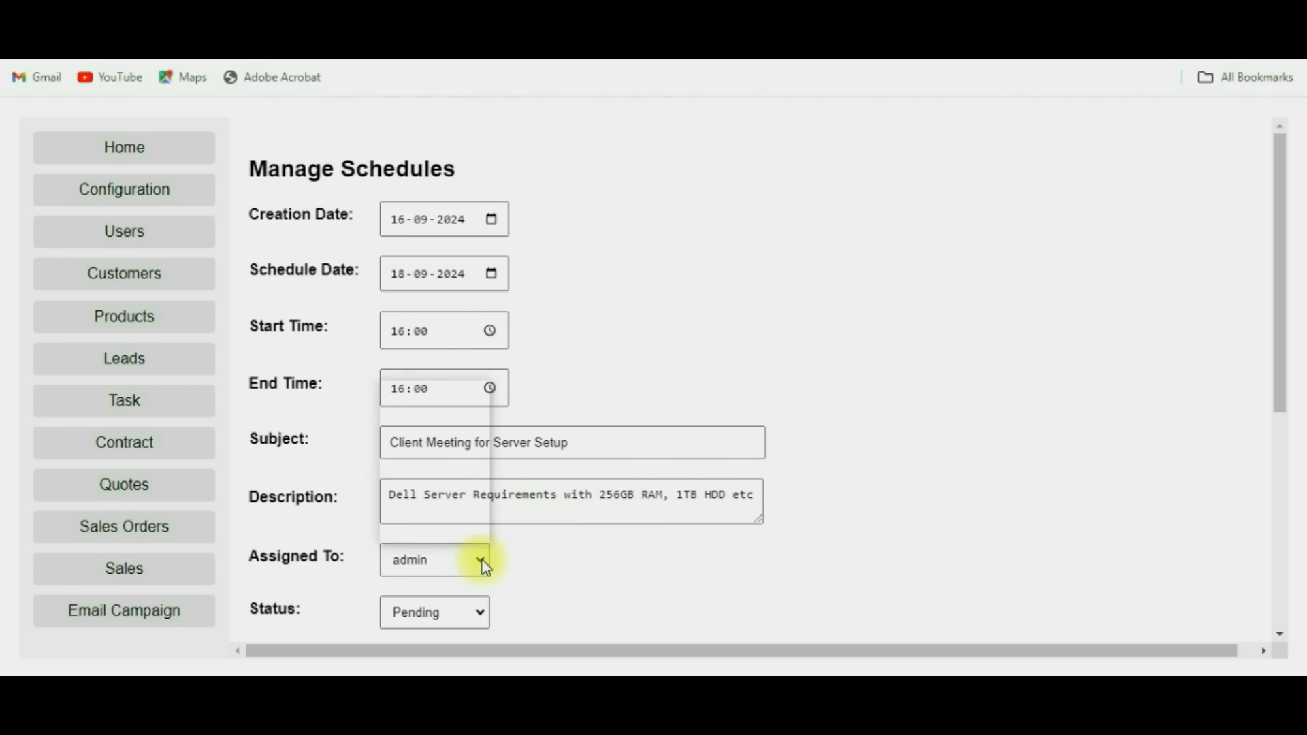
pyautogui.click(441, 426)
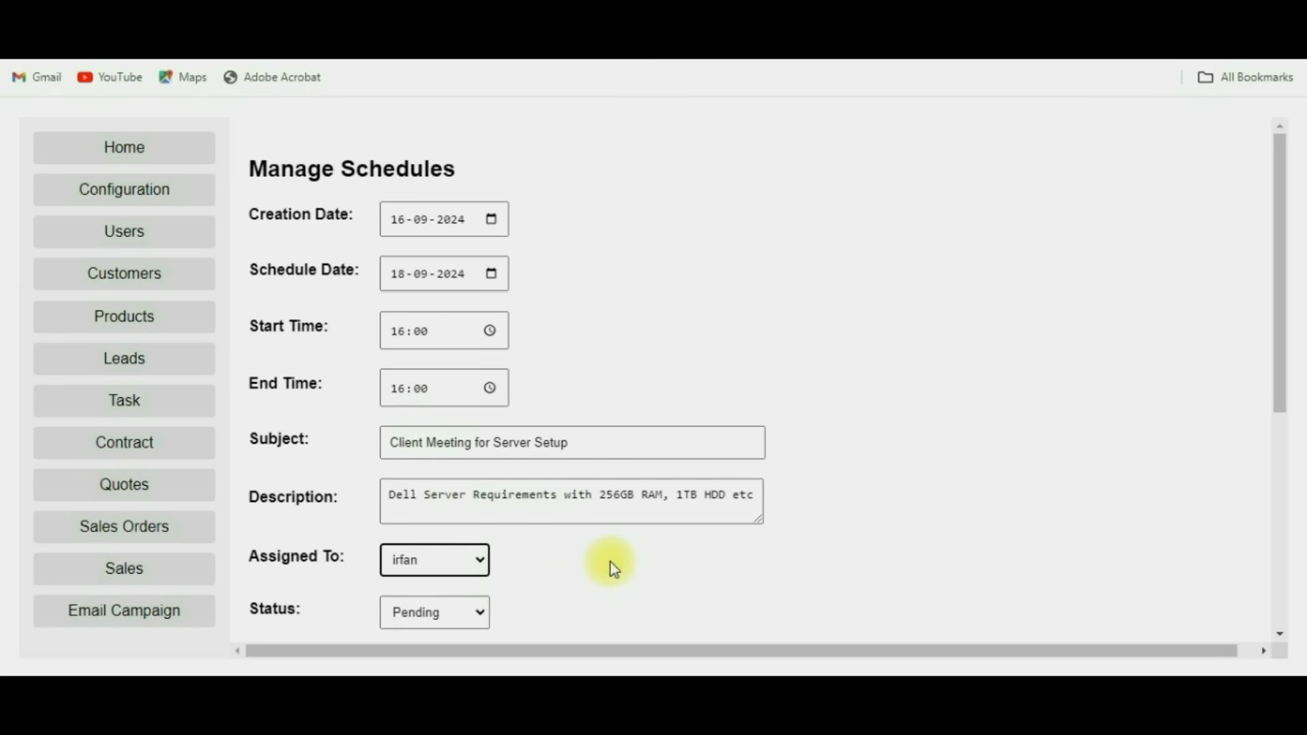
pyautogui.scroll(-2, 610, 562)
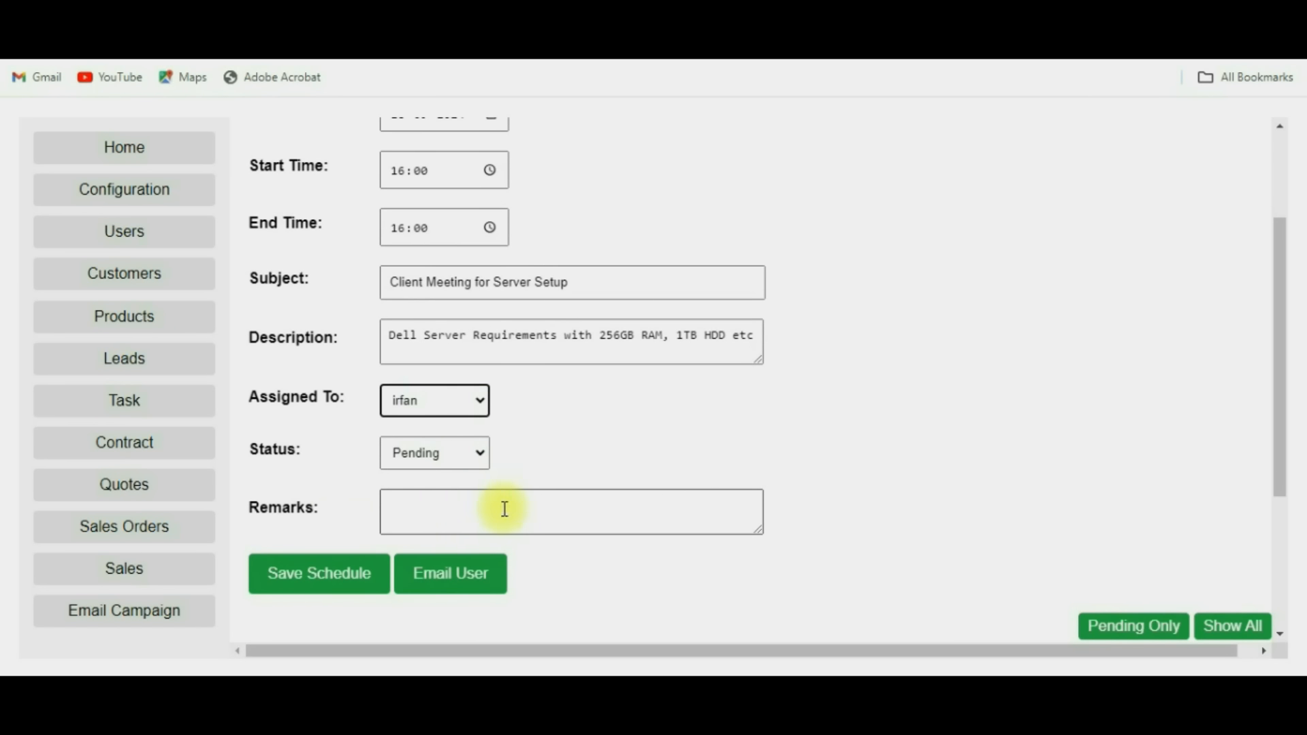
# Save the schedule, acknowledge the confirmation, and check its new row in the Schedule List.
pyautogui.click(467, 514)
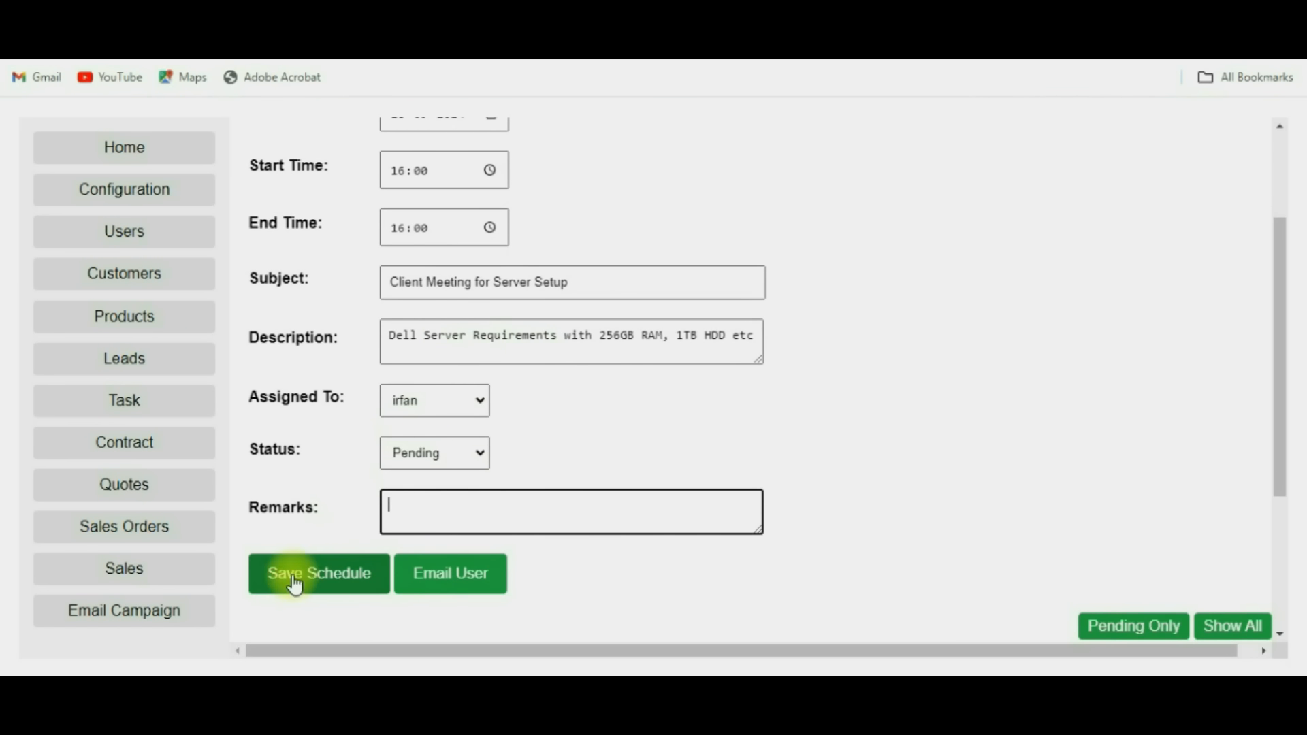
pyautogui.click(335, 575)
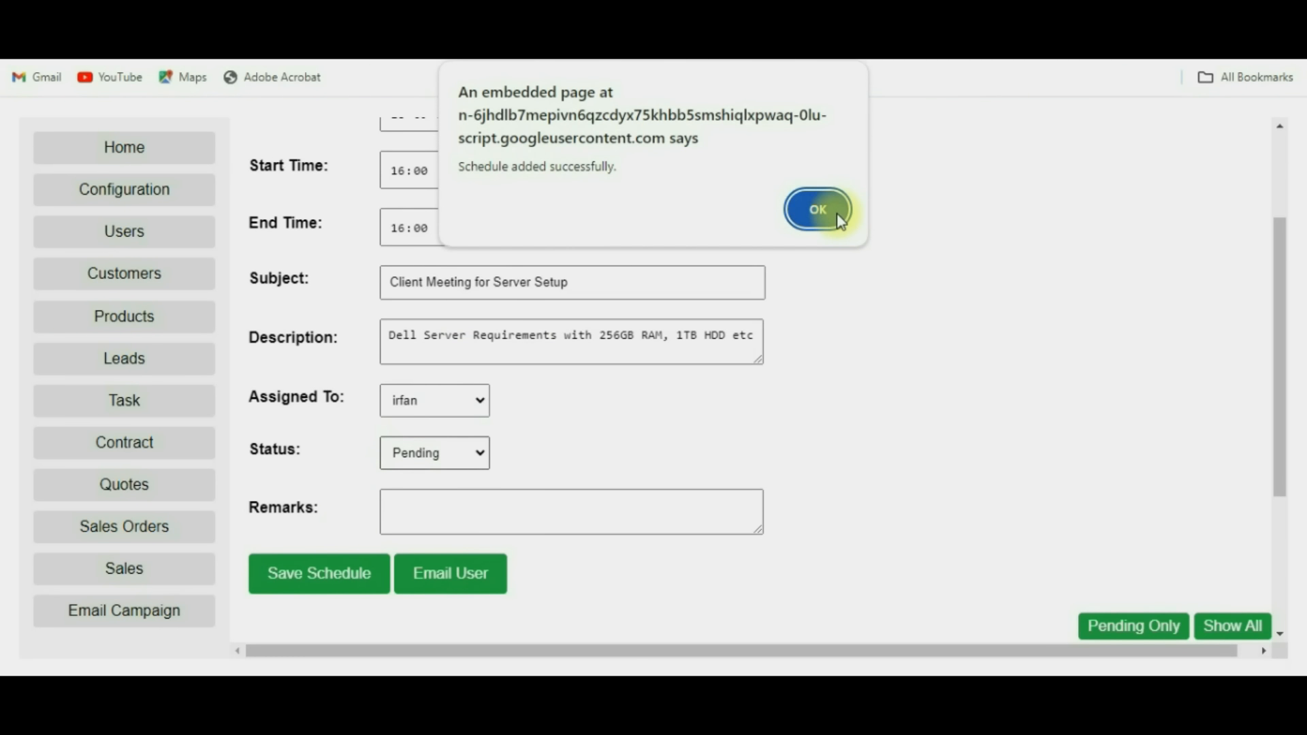
pyautogui.click(817, 211)
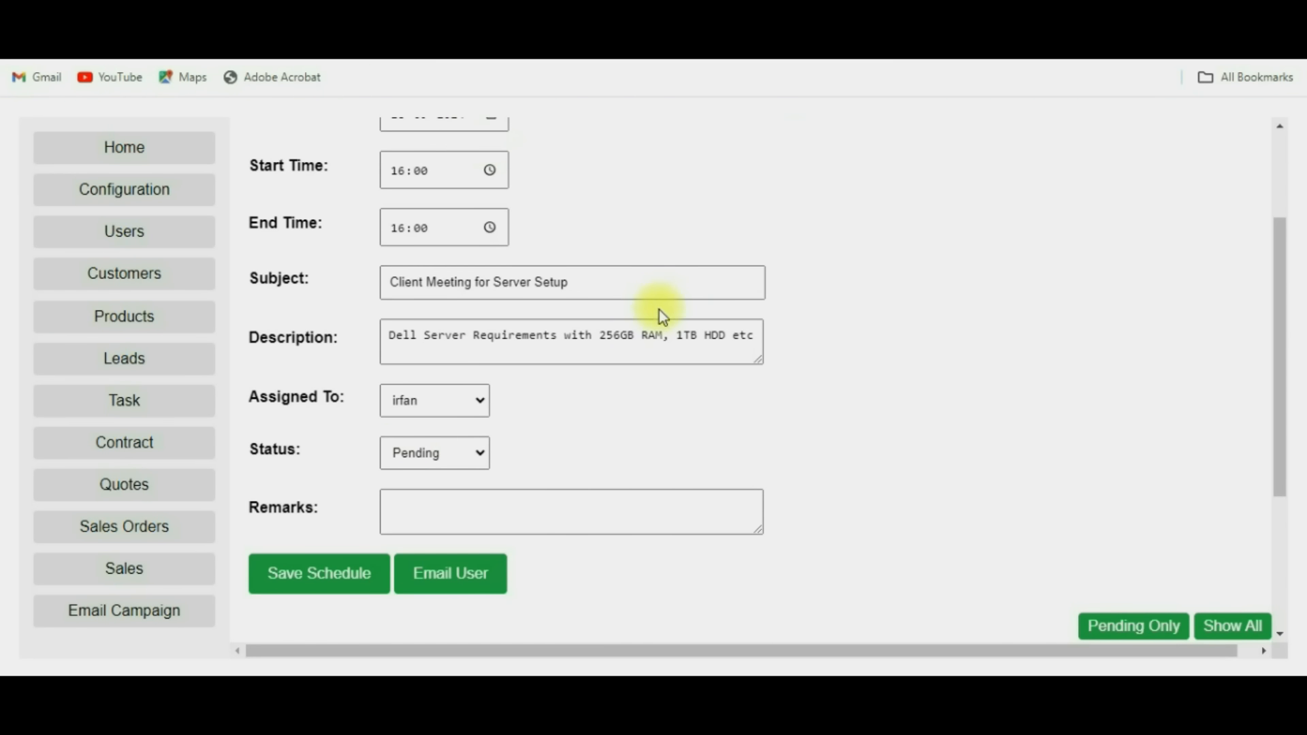
pyautogui.scroll(-3, 899, 517)
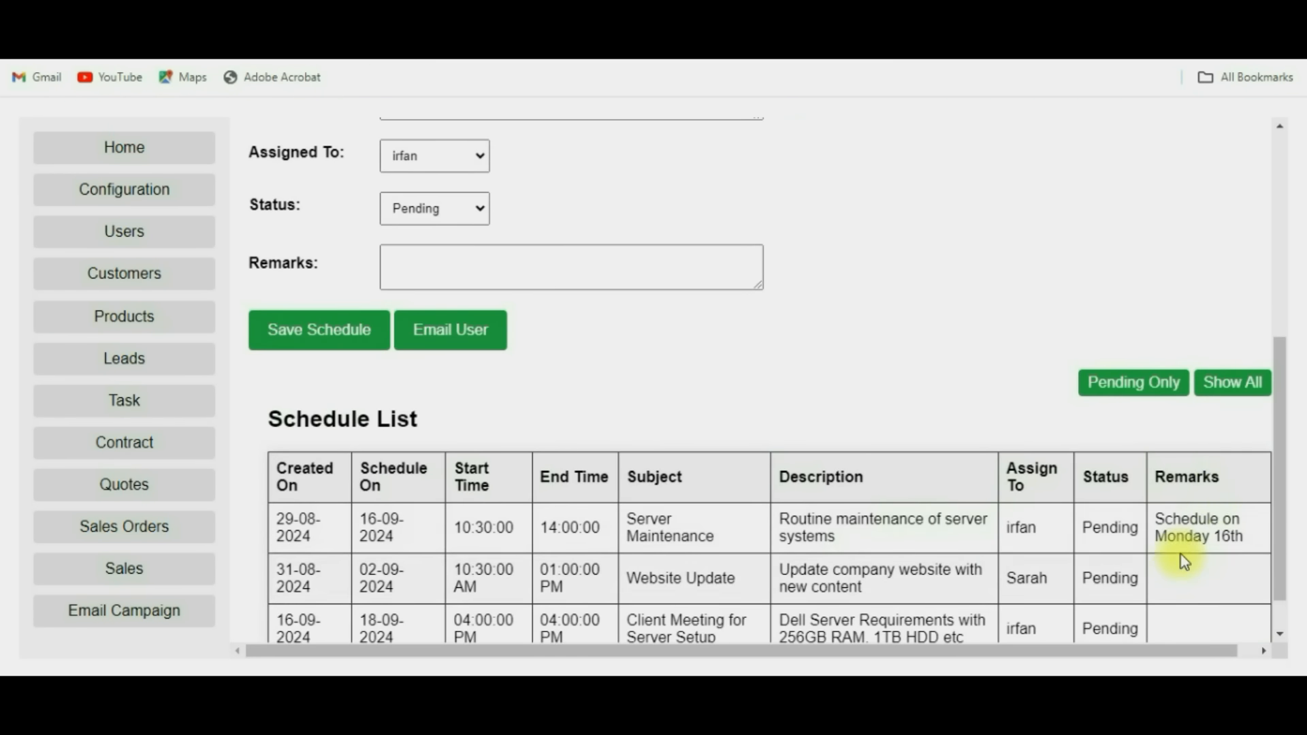
pyautogui.scroll(-1, 1181, 555)
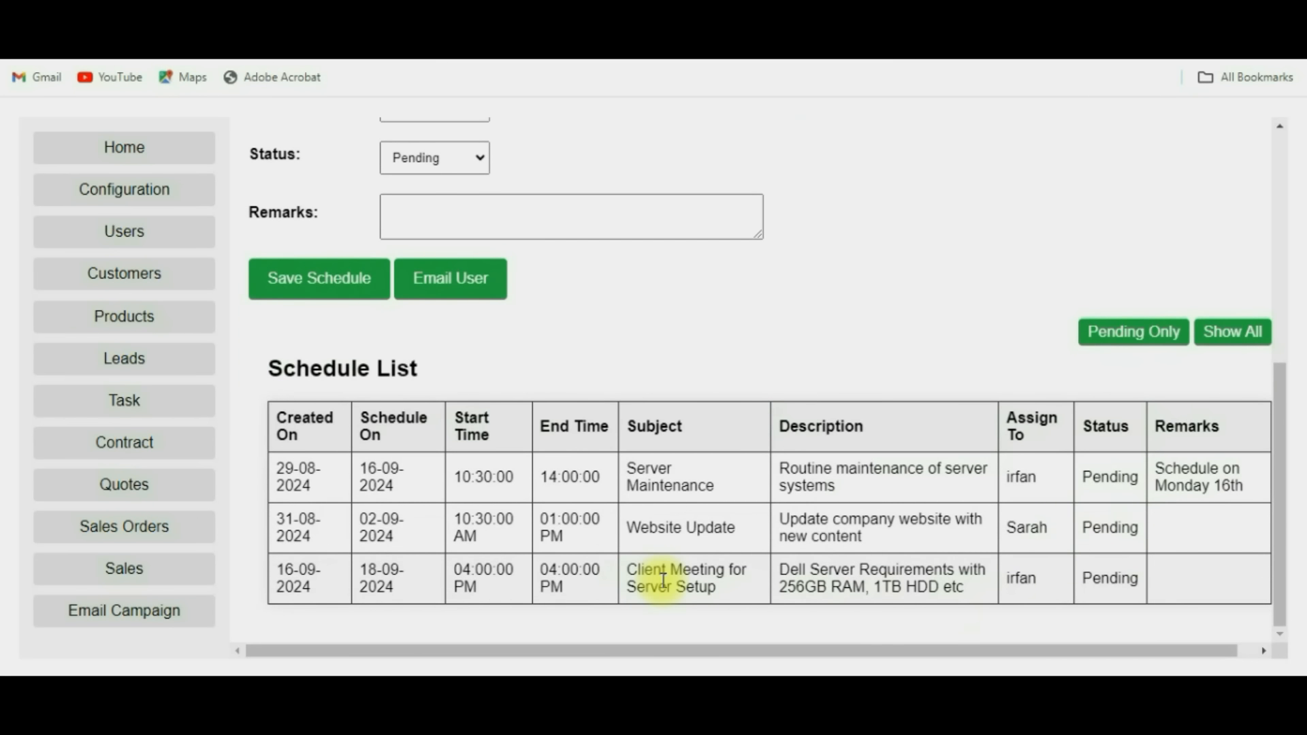
pyautogui.moveTo(882, 590); pyautogui.dragTo(715, 573)
pyautogui.click(601, 571)
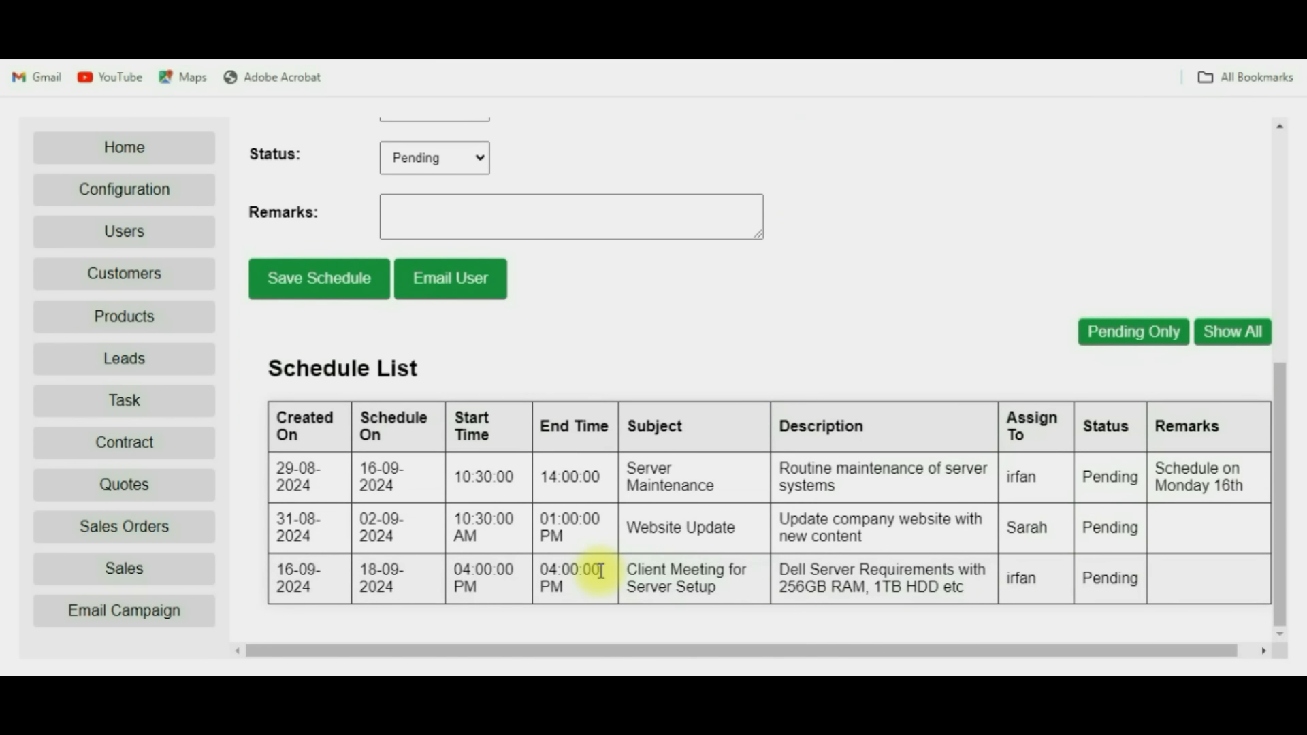
pyautogui.scroll(6, 599, 572)
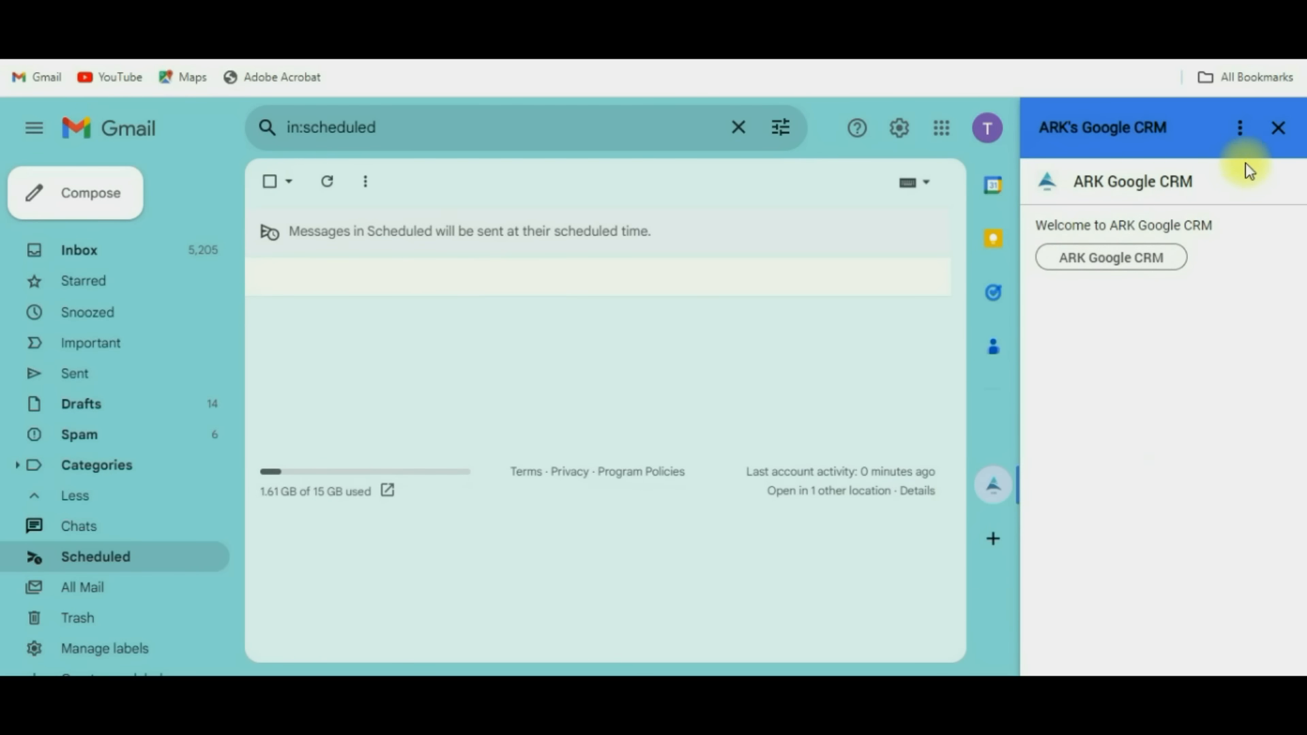
# View the Sep 18, 4pm Client Meeting for Server Setup event in Gmail's Calendar panel.
pyautogui.click(1284, 131)
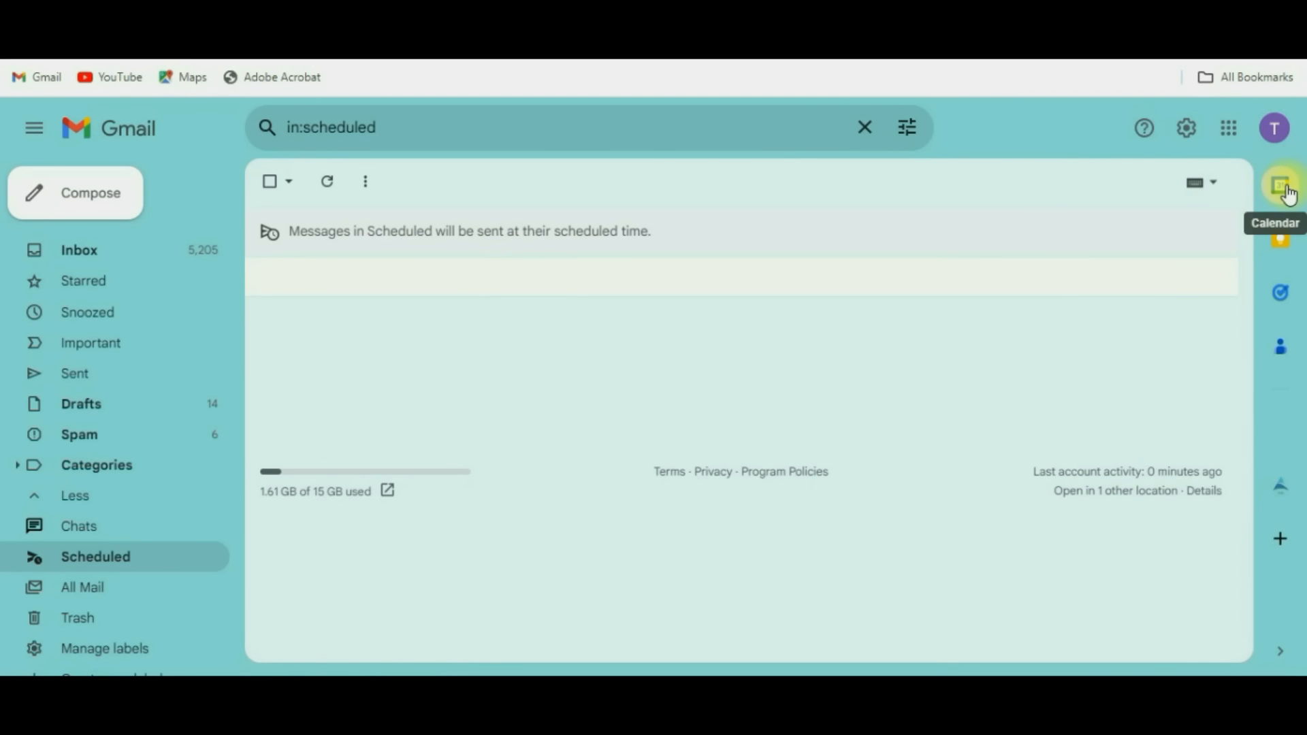
pyautogui.click(1286, 185)
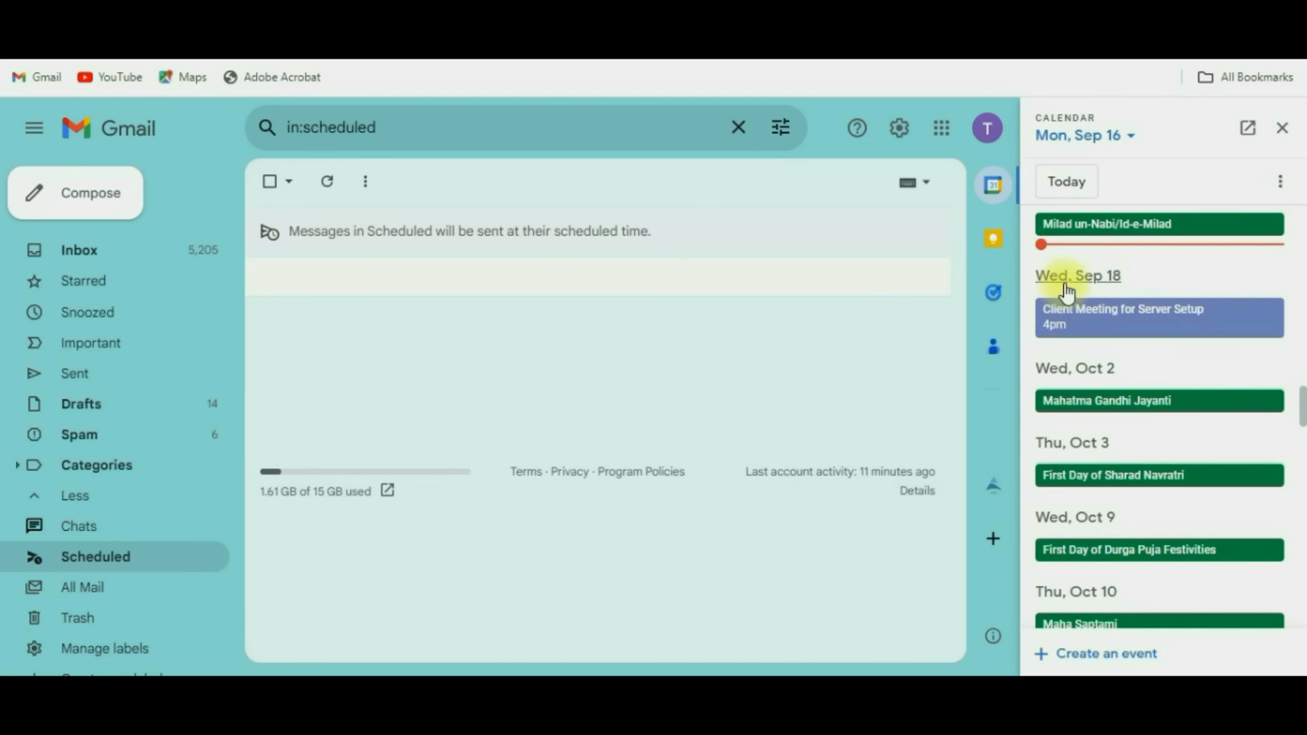
pyautogui.click(1109, 328)
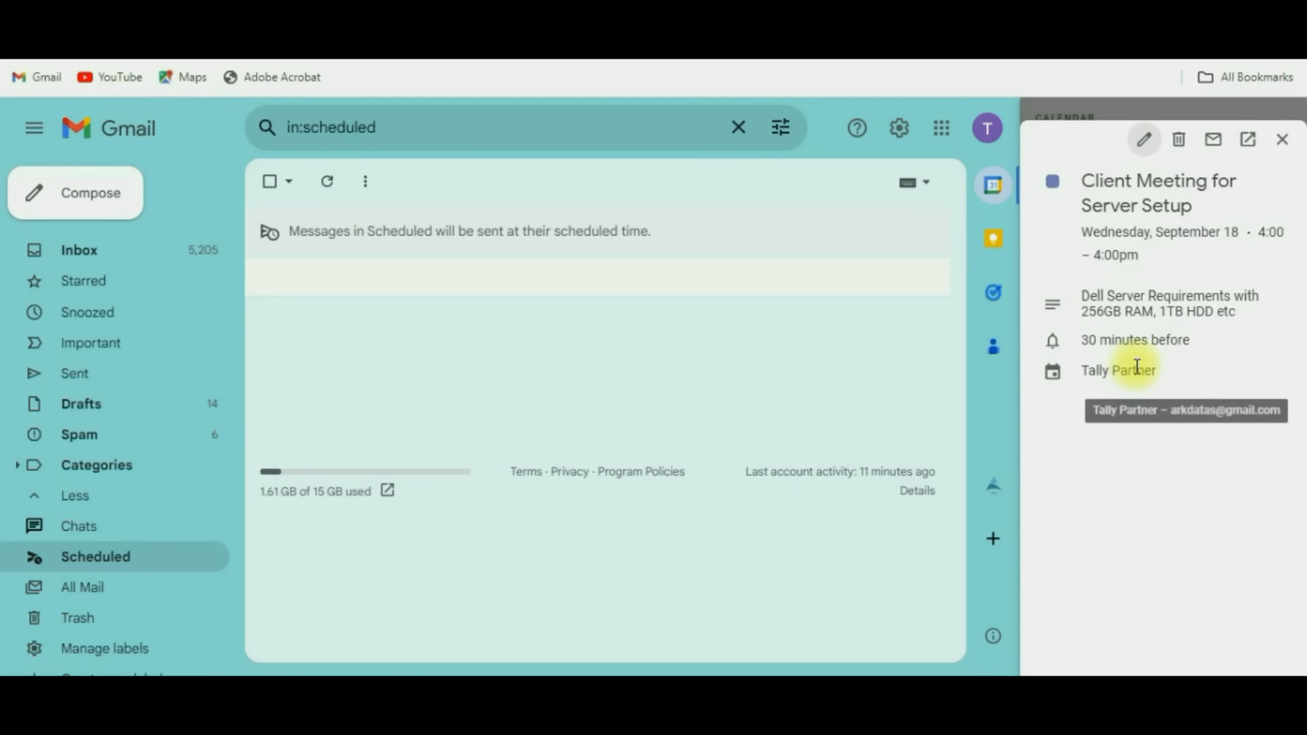
pyautogui.click(392, 17)
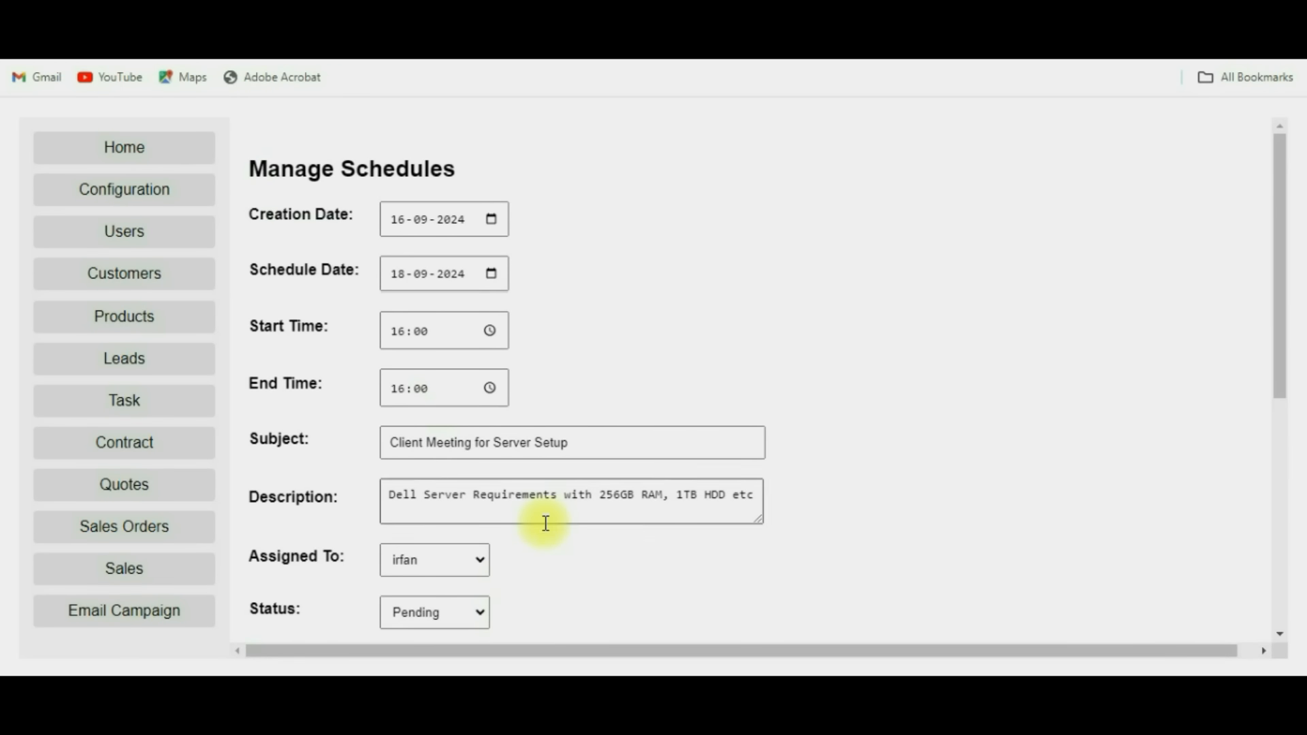
# Leave the schedule's assignee unchanged and go to the Leads module.
pyautogui.scroll(-5, 545, 524)
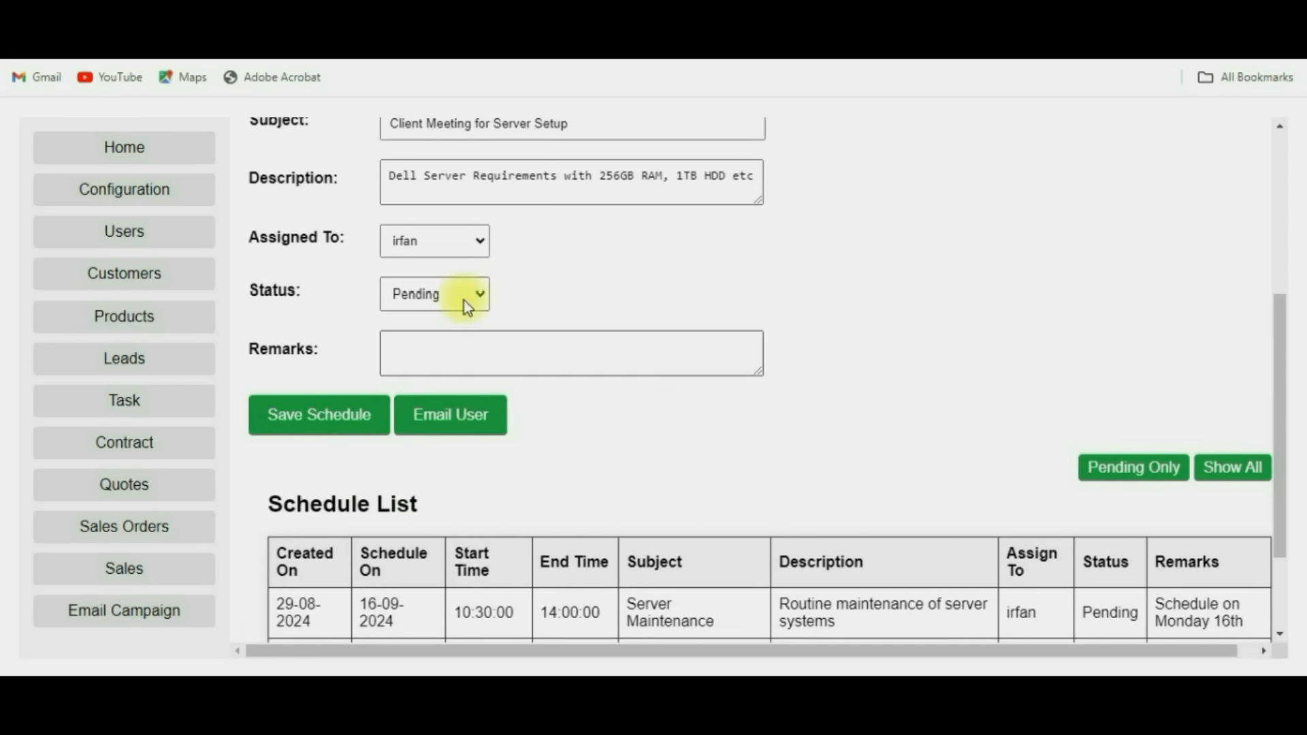
pyautogui.click(458, 243)
pyautogui.click(458, 244)
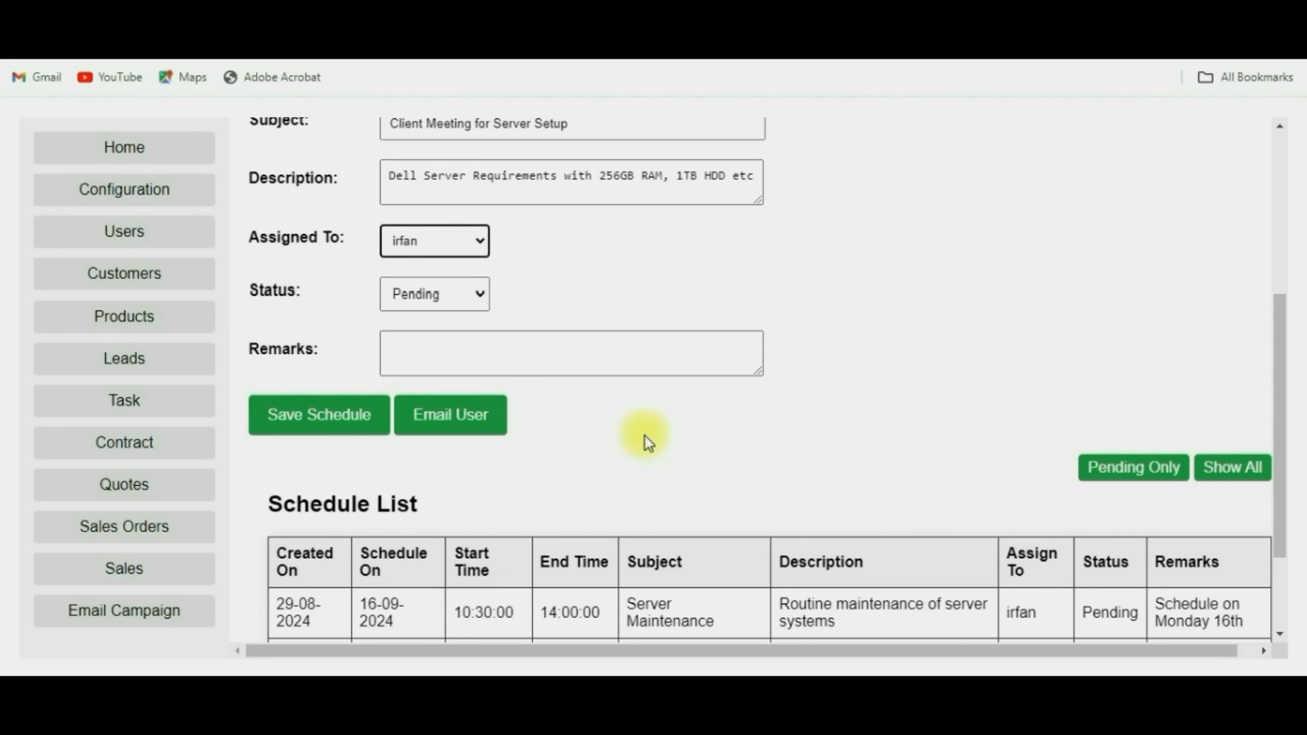
pyautogui.click(114, 367)
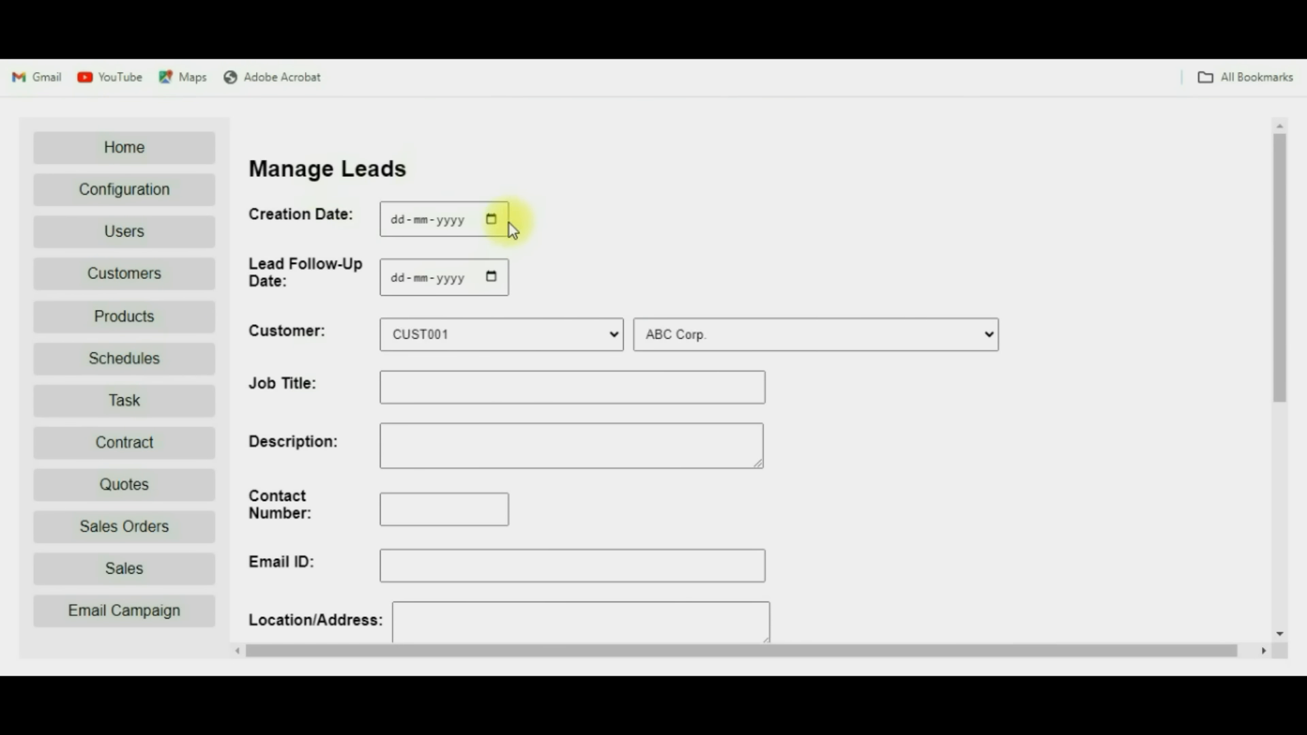
# Pick Wilson Technologies as the lead's customer and look over the lead form fields.
pyautogui.click(492, 221)
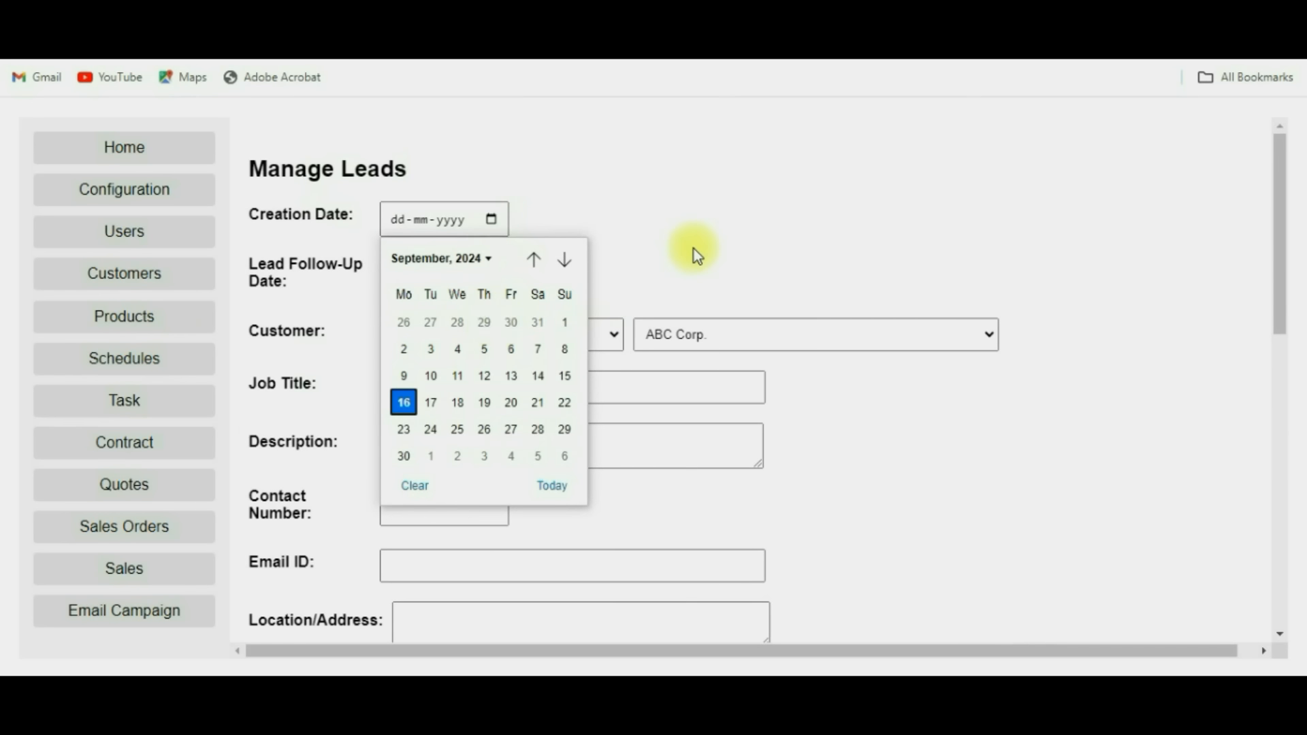
pyautogui.click(583, 333)
pyautogui.click(584, 341)
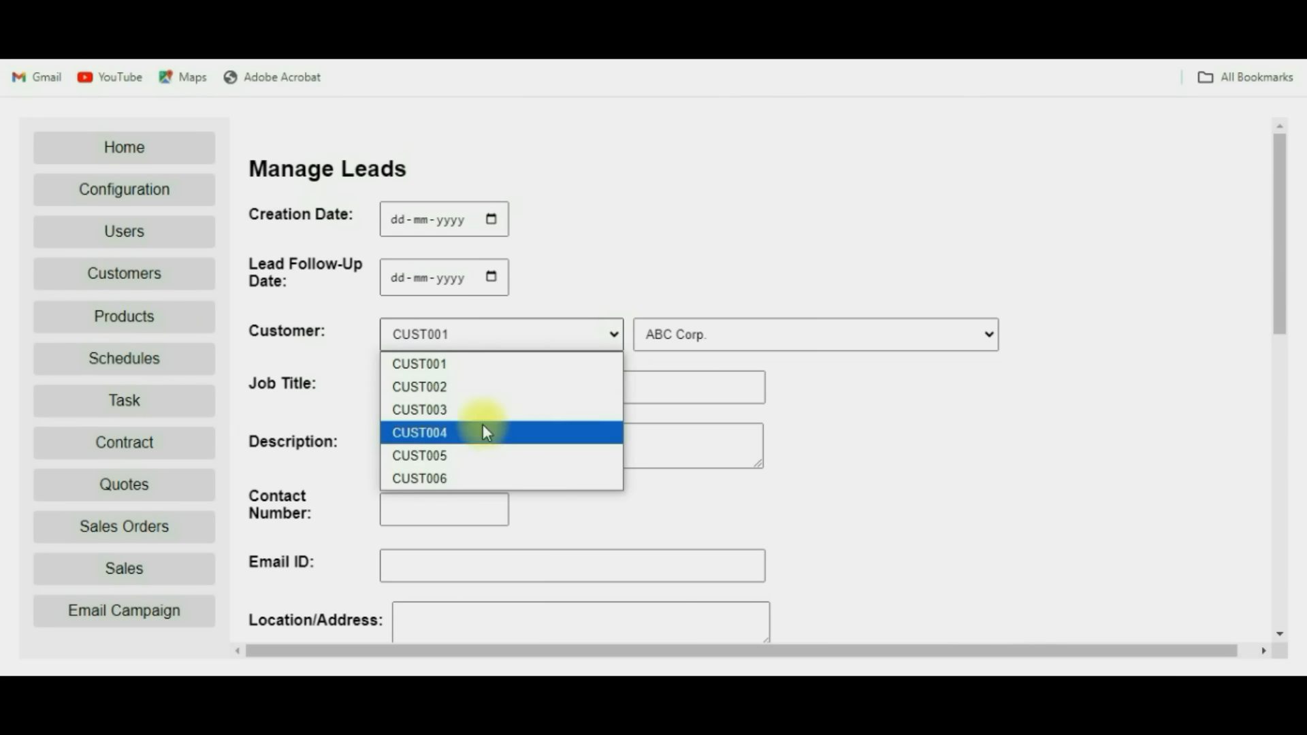
pyautogui.click(460, 436)
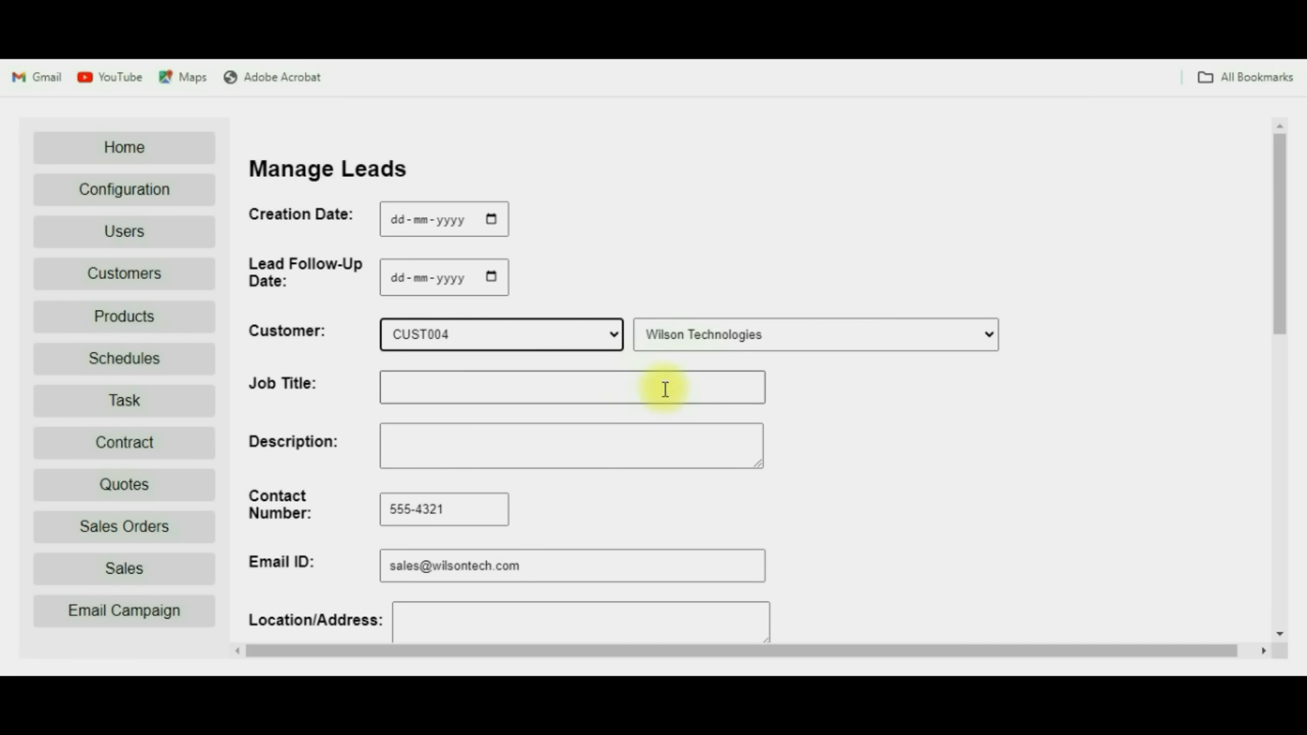
pyautogui.click(468, 392)
pyautogui.click(533, 446)
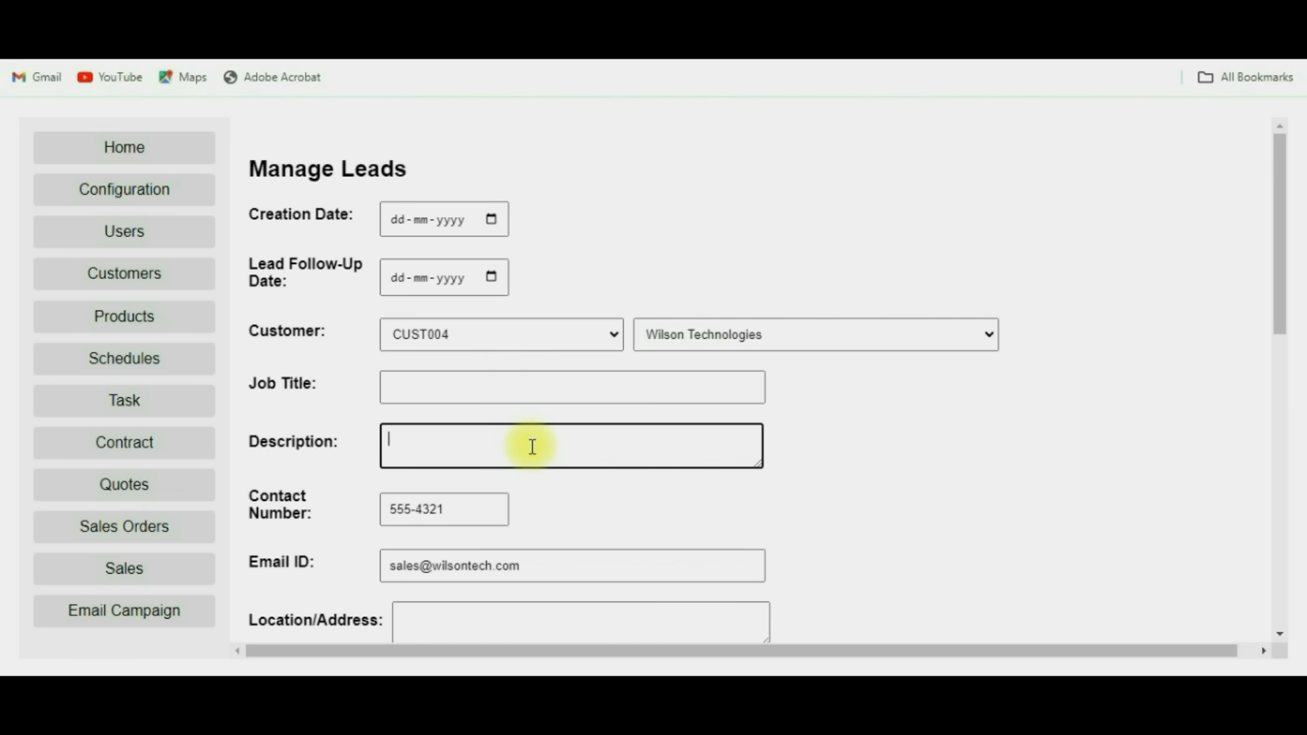
pyautogui.scroll(-1, 777, 450)
pyautogui.scroll(-5, 778, 450)
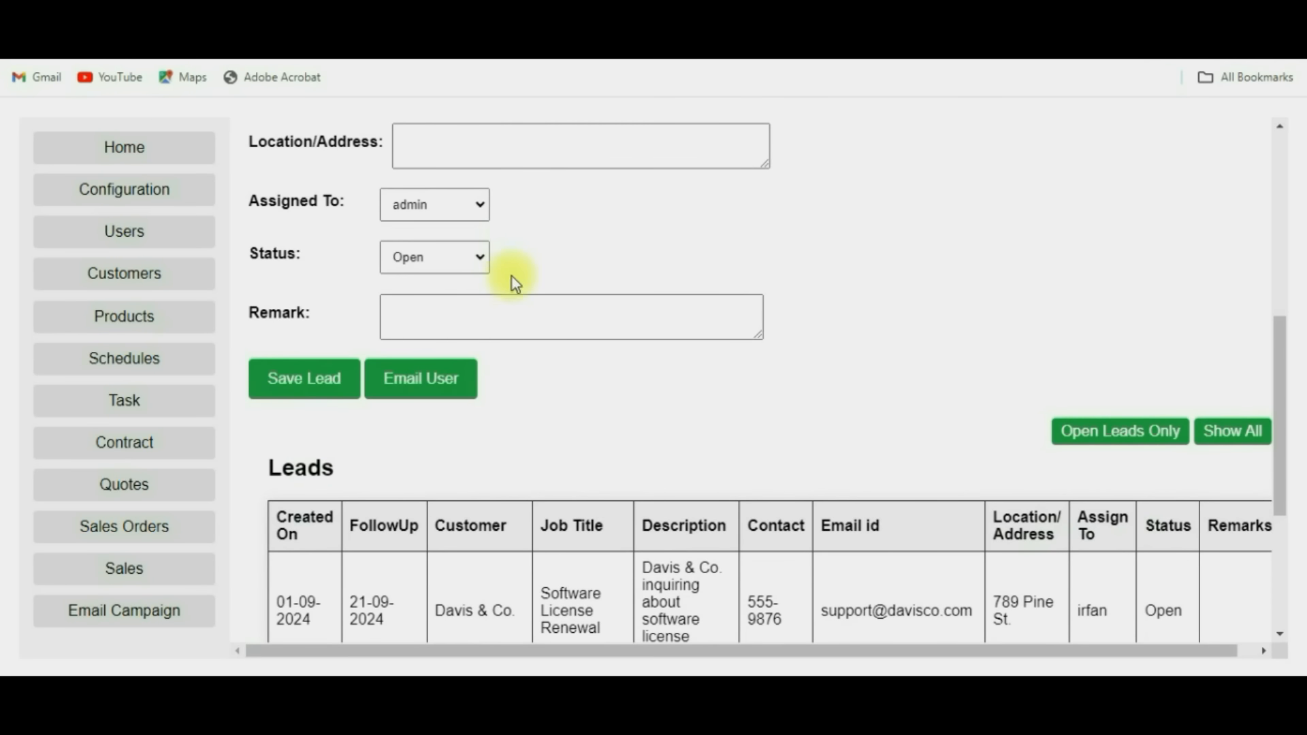
pyautogui.scroll(-4, 611, 335)
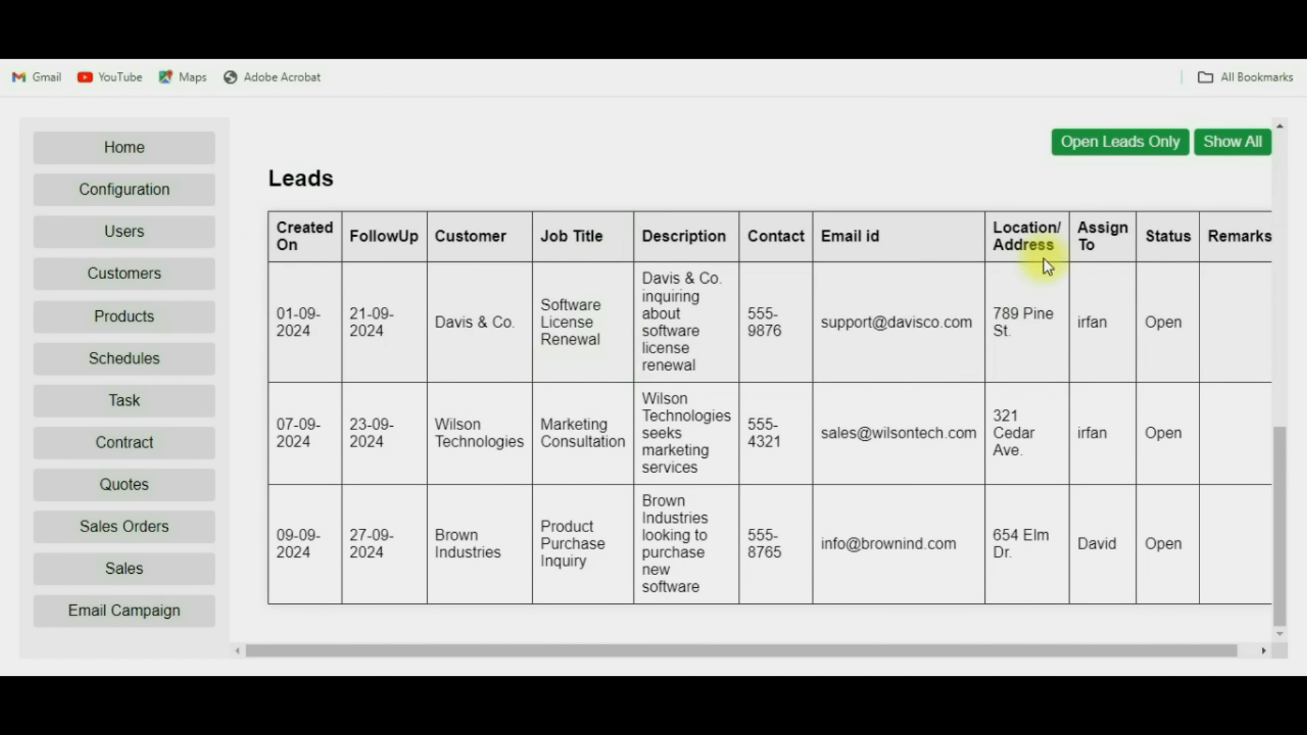
pyautogui.scroll(2, 1069, 230)
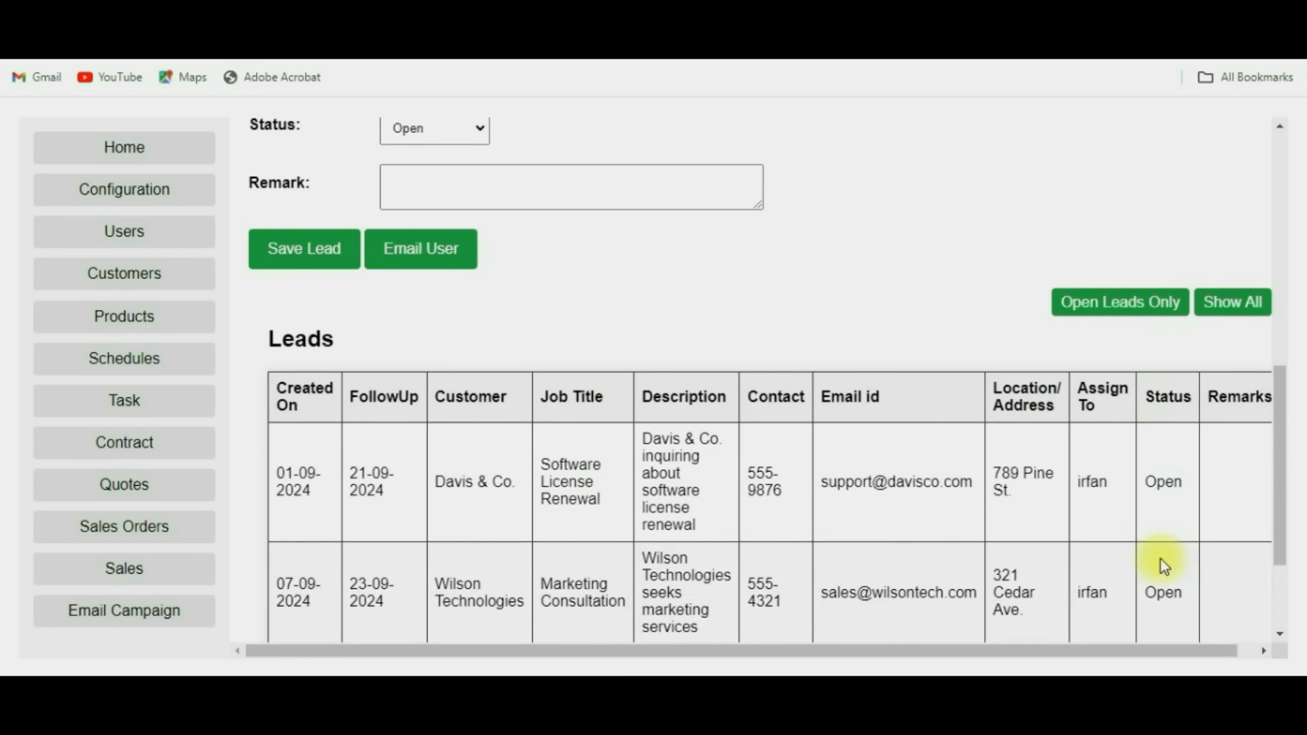
# Filter the Leads table to open leads and load the Davis & Co. Software License Renewal lead.
pyautogui.click(1252, 317)
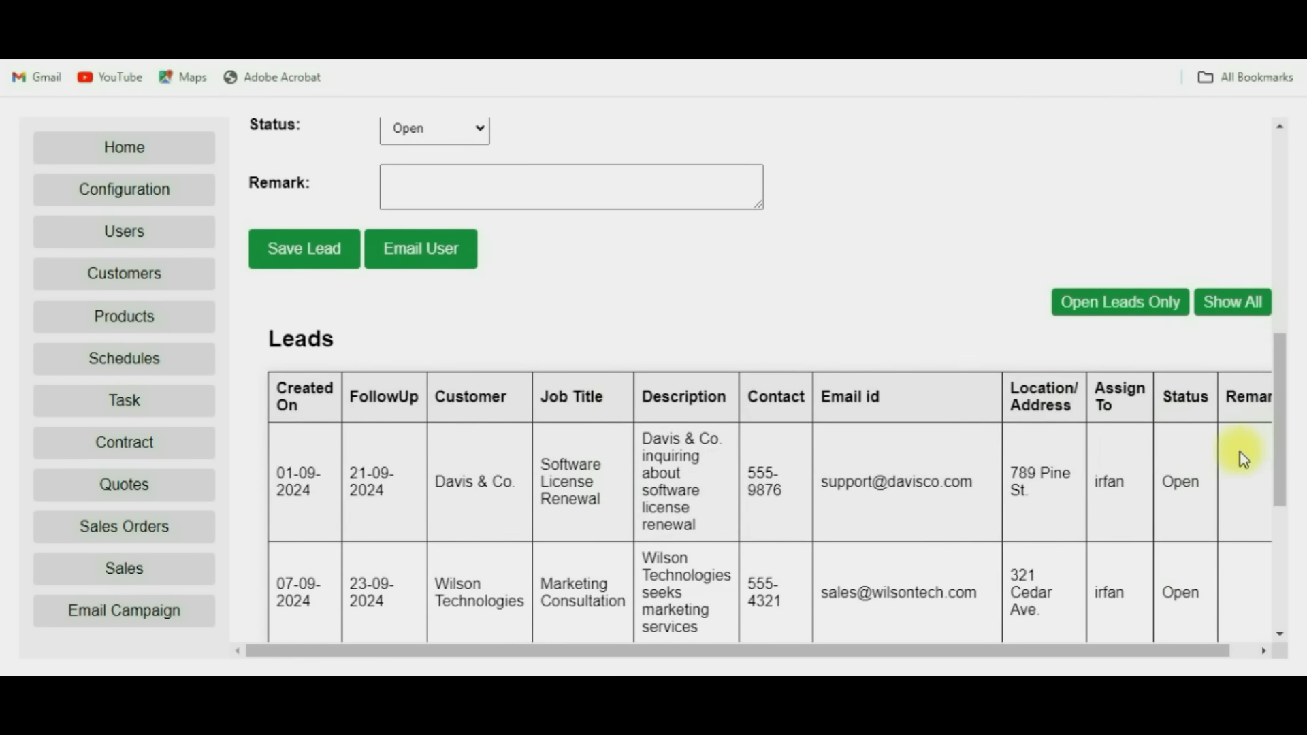
pyautogui.scroll(-5, 1240, 452)
pyautogui.scroll(4, 1236, 427)
pyautogui.click(1135, 264)
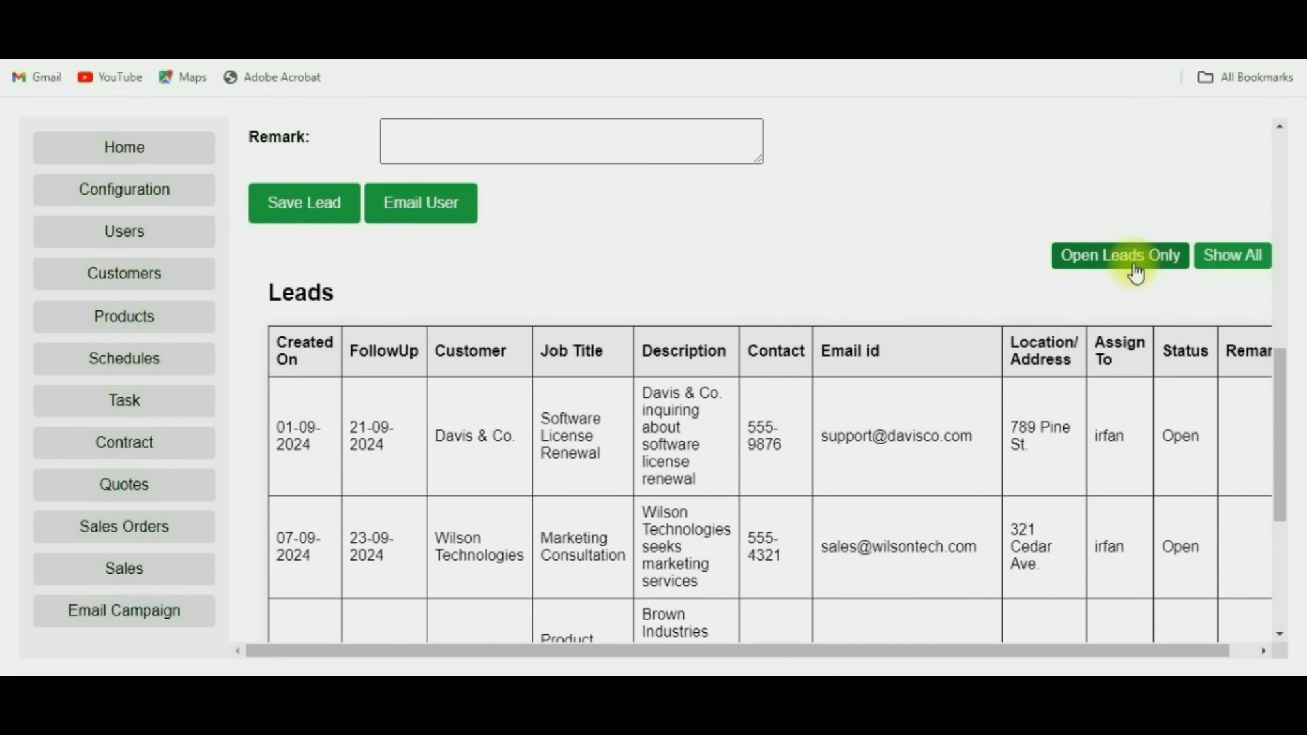
pyautogui.scroll(-1, 1123, 463)
pyautogui.scroll(2, 1122, 463)
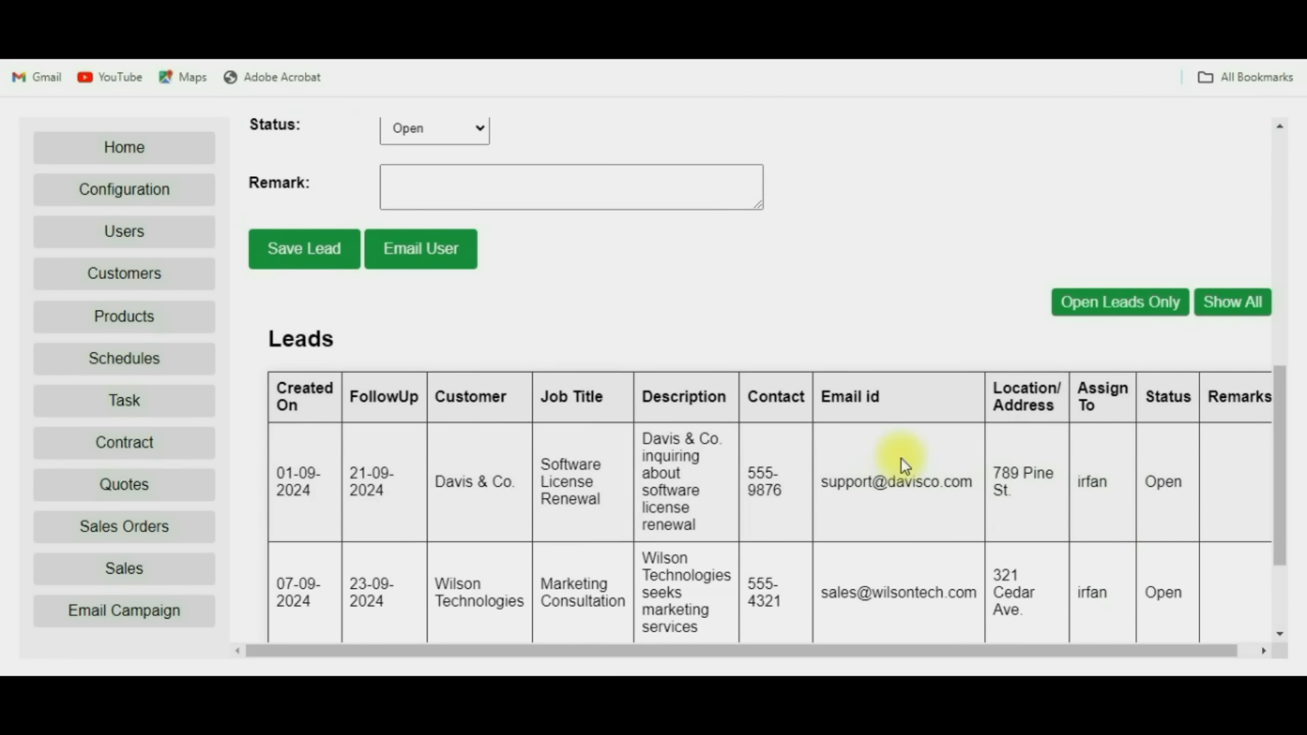
pyautogui.click(843, 456)
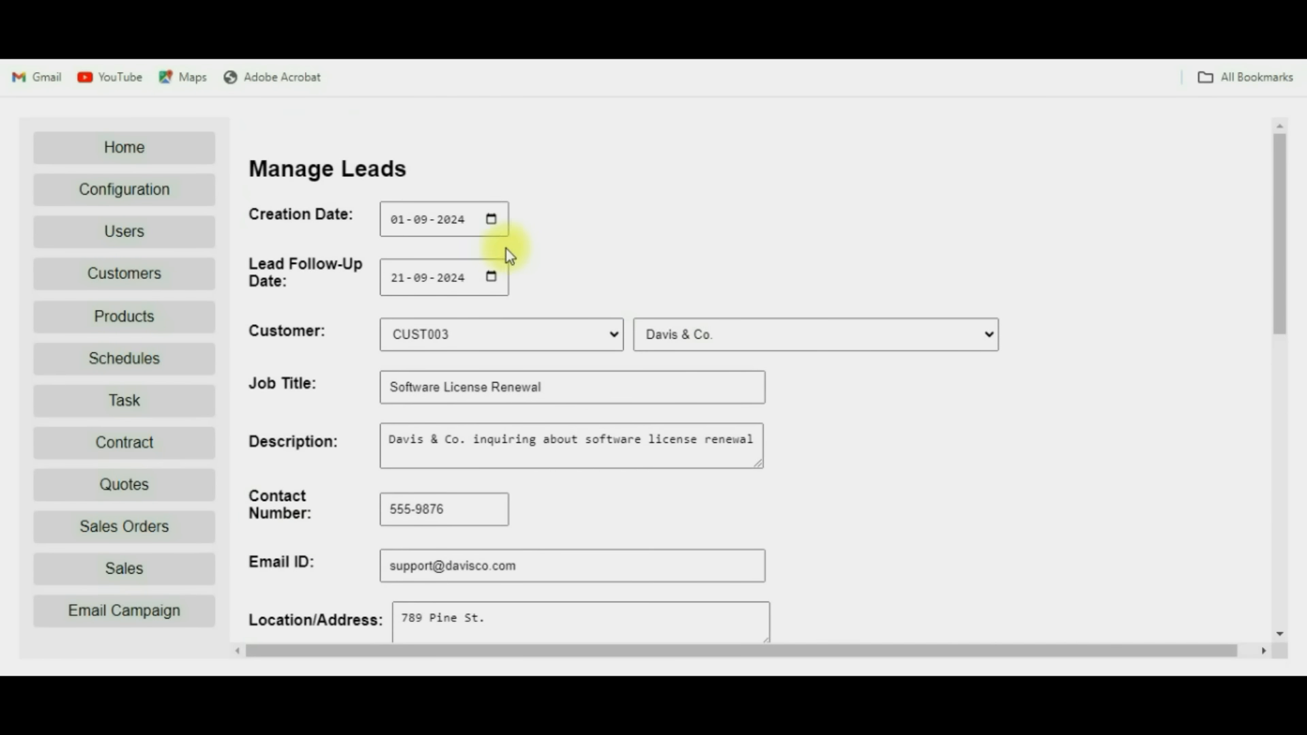
pyautogui.scroll(-2, 550, 423)
pyautogui.scroll(-2, 551, 428)
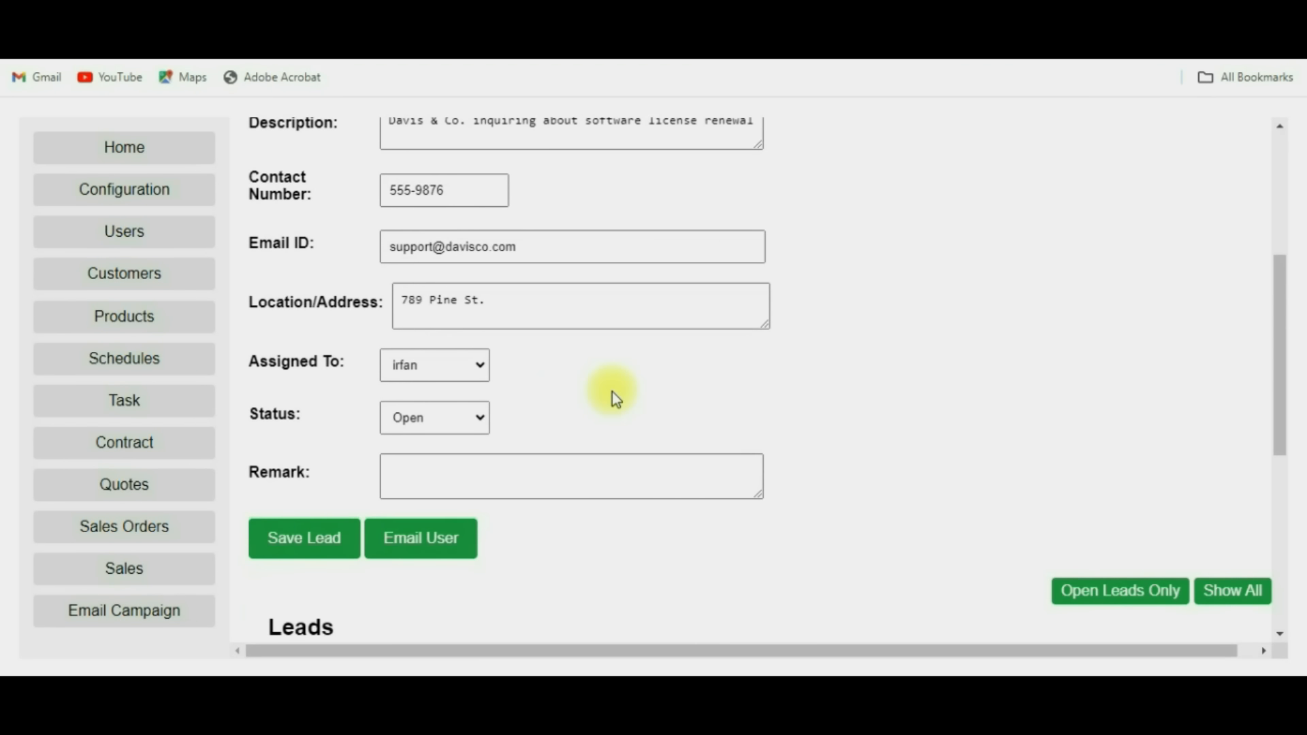
pyautogui.scroll(-2, 611, 391)
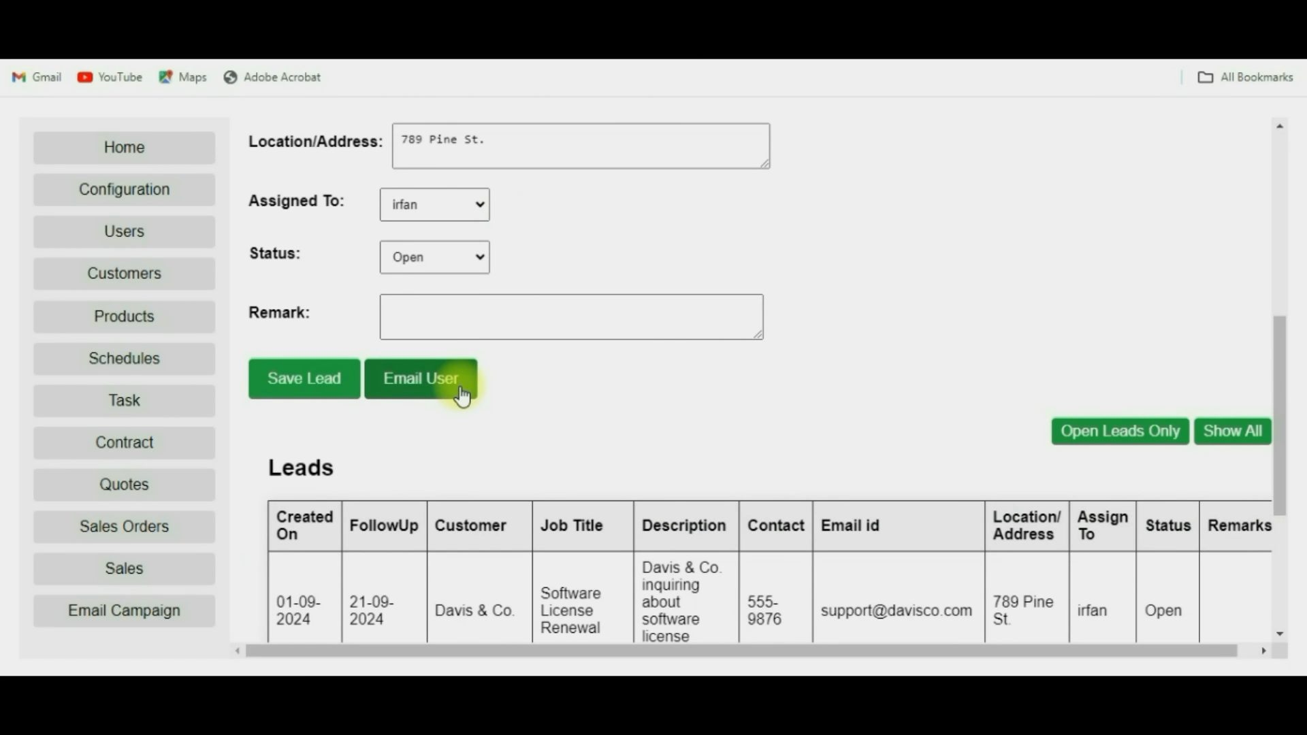
# Open Manage Tasks, review the three pending tasks in the Task List, and check the Assigned To options.
pyautogui.click(125, 401)
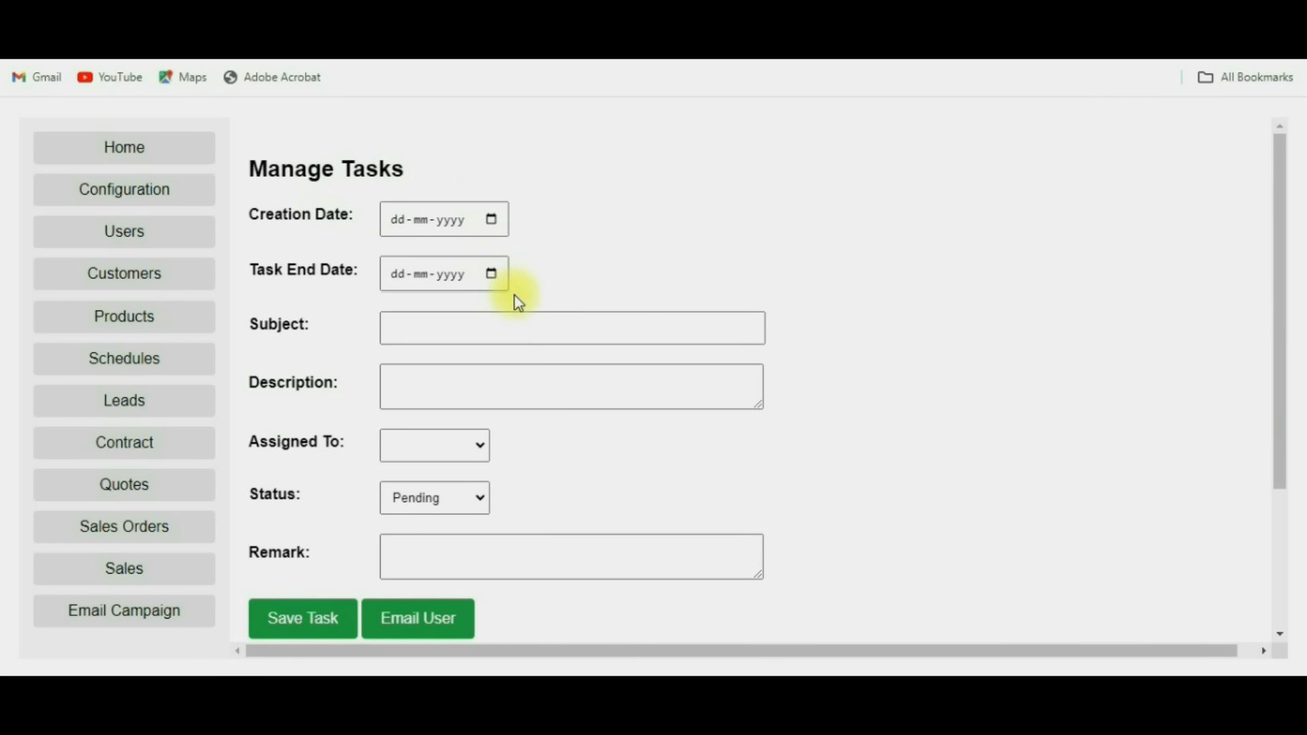
pyautogui.scroll(-3, 535, 306)
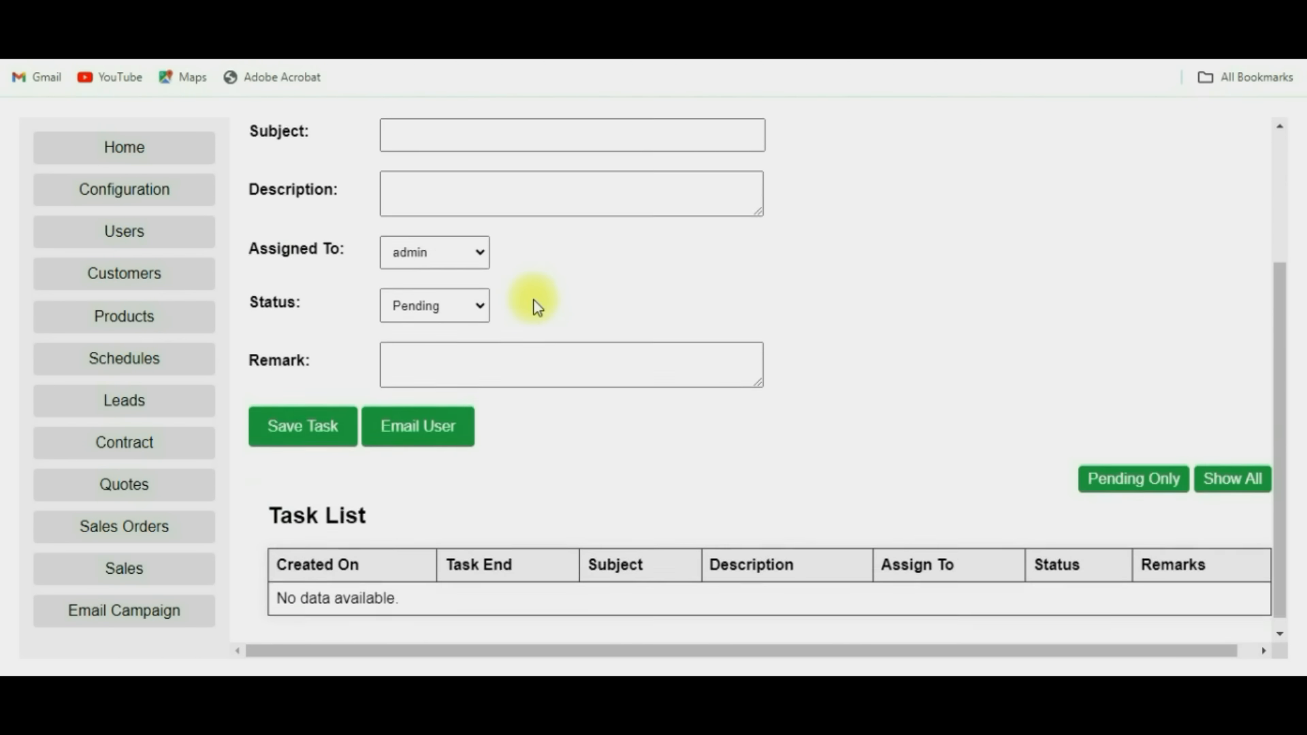
pyautogui.scroll(-1, 623, 291)
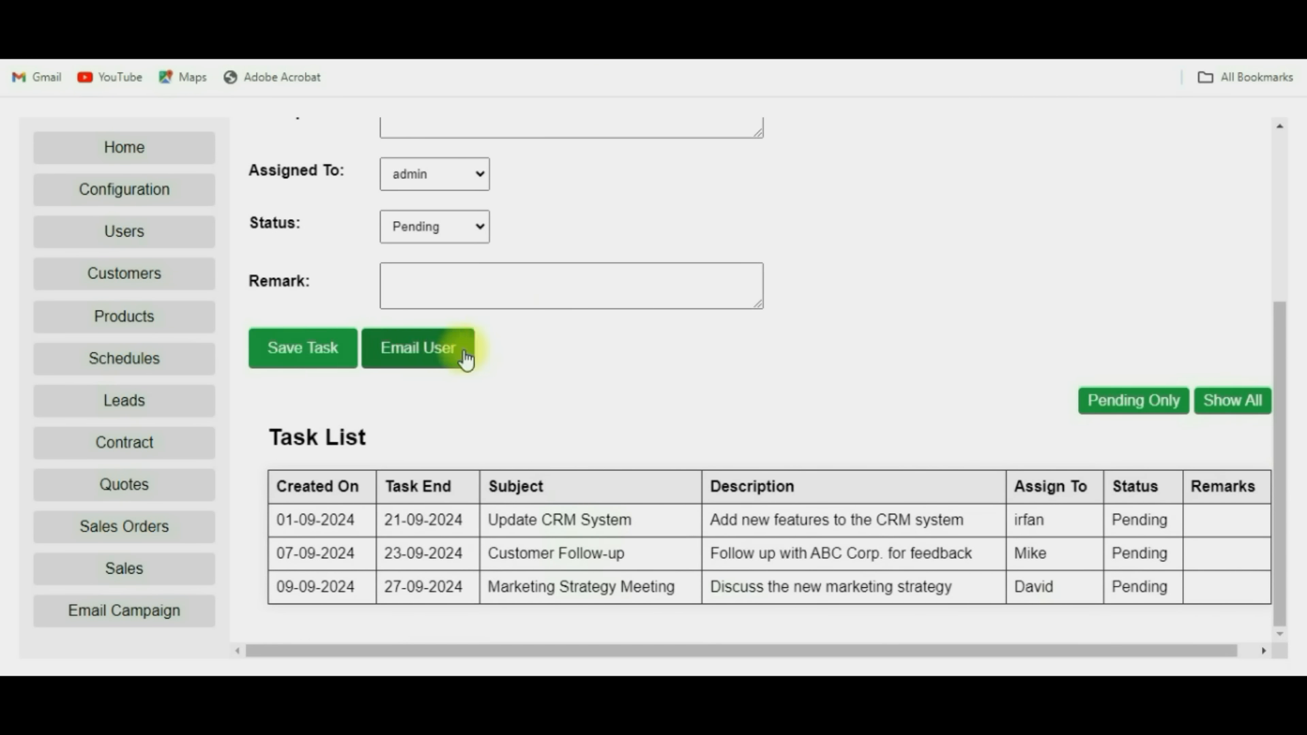
pyautogui.click(461, 169)
pyautogui.click(591, 204)
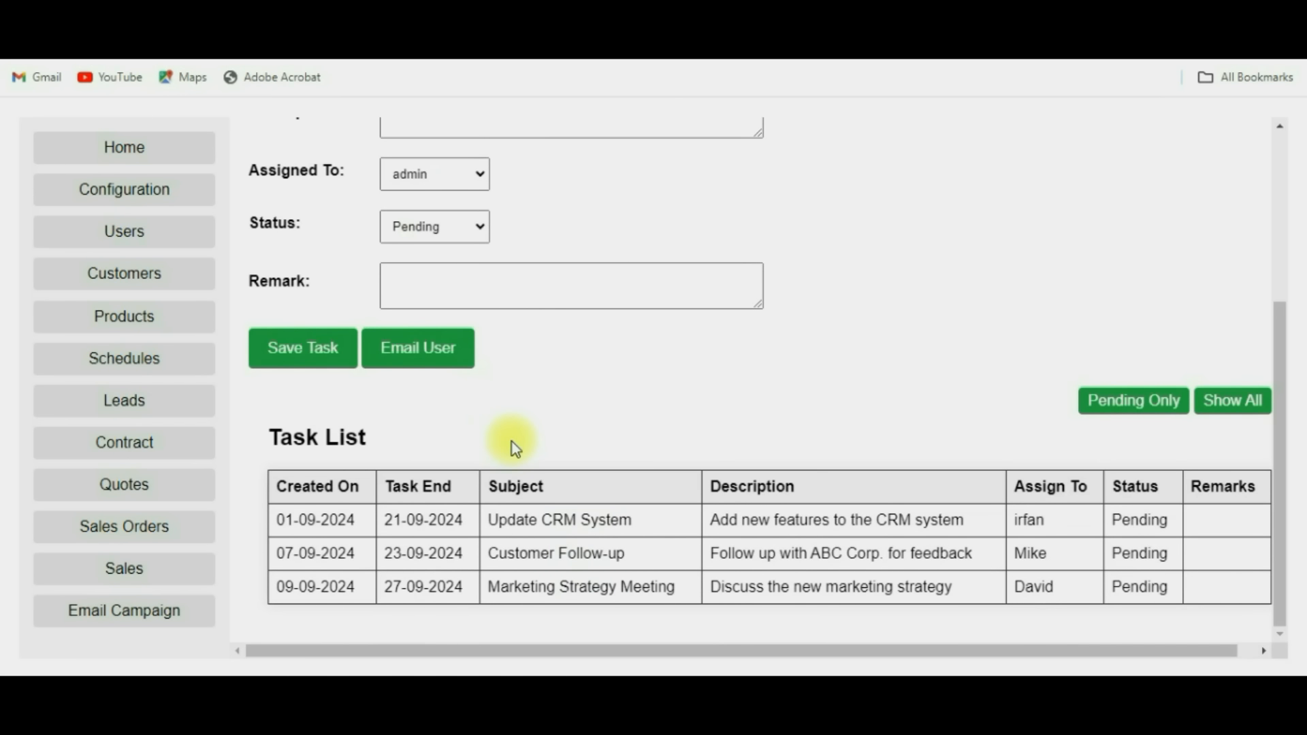
# On the Contracts page, choose customer CUST002 (Johnson Enterprises) and scroll through the Contract List.
pyautogui.click(144, 455)
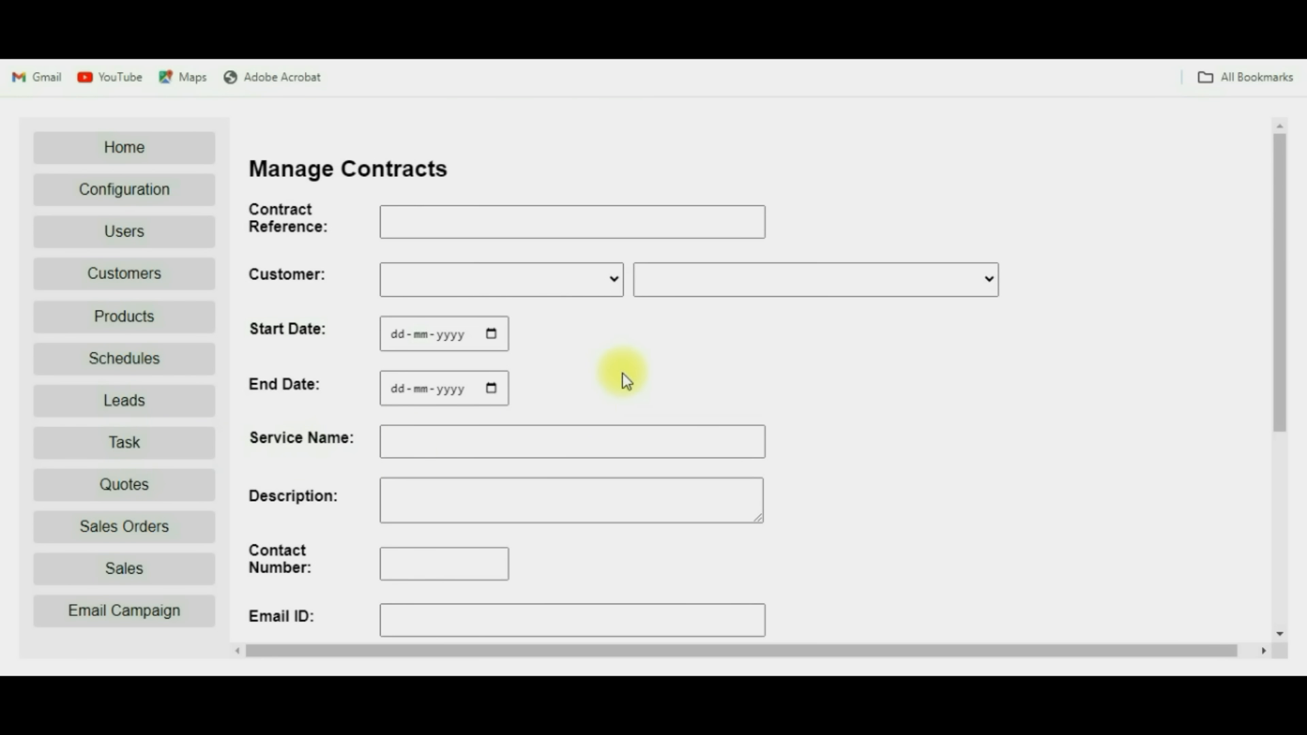
pyautogui.click(537, 265)
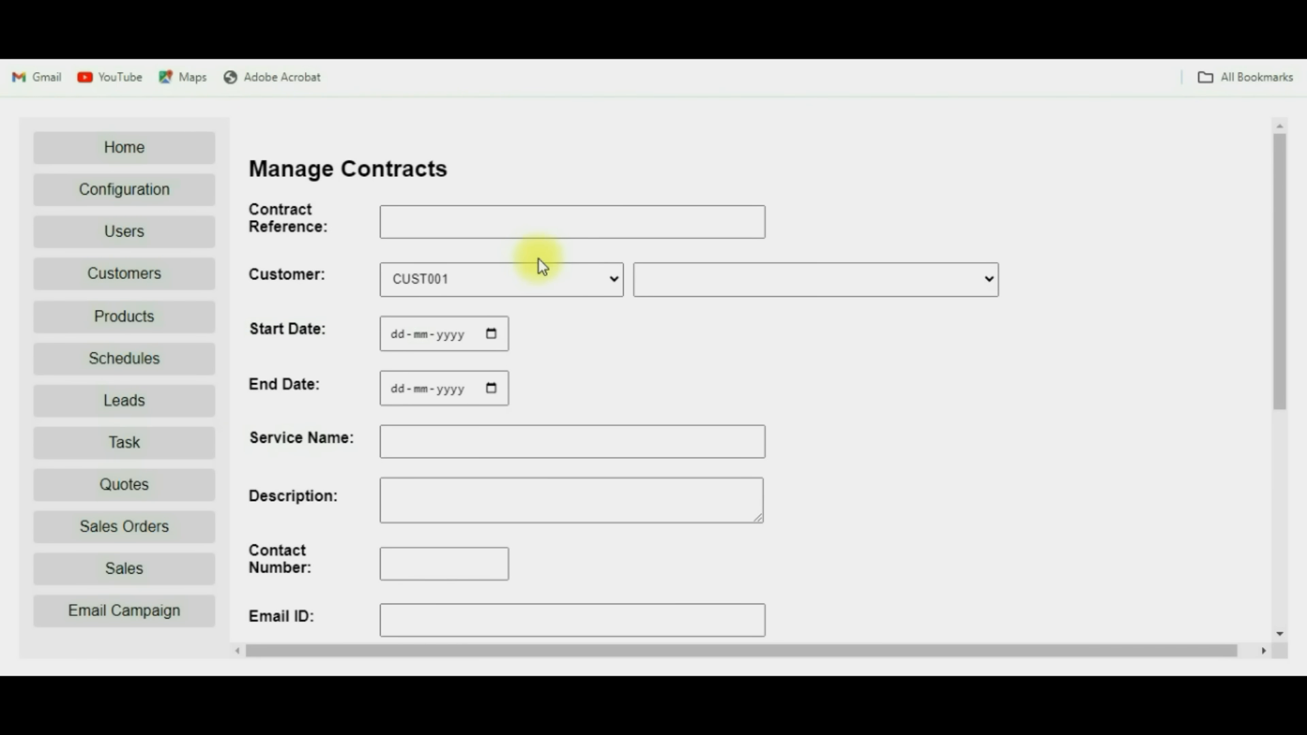
pyautogui.click(579, 285)
pyautogui.click(519, 329)
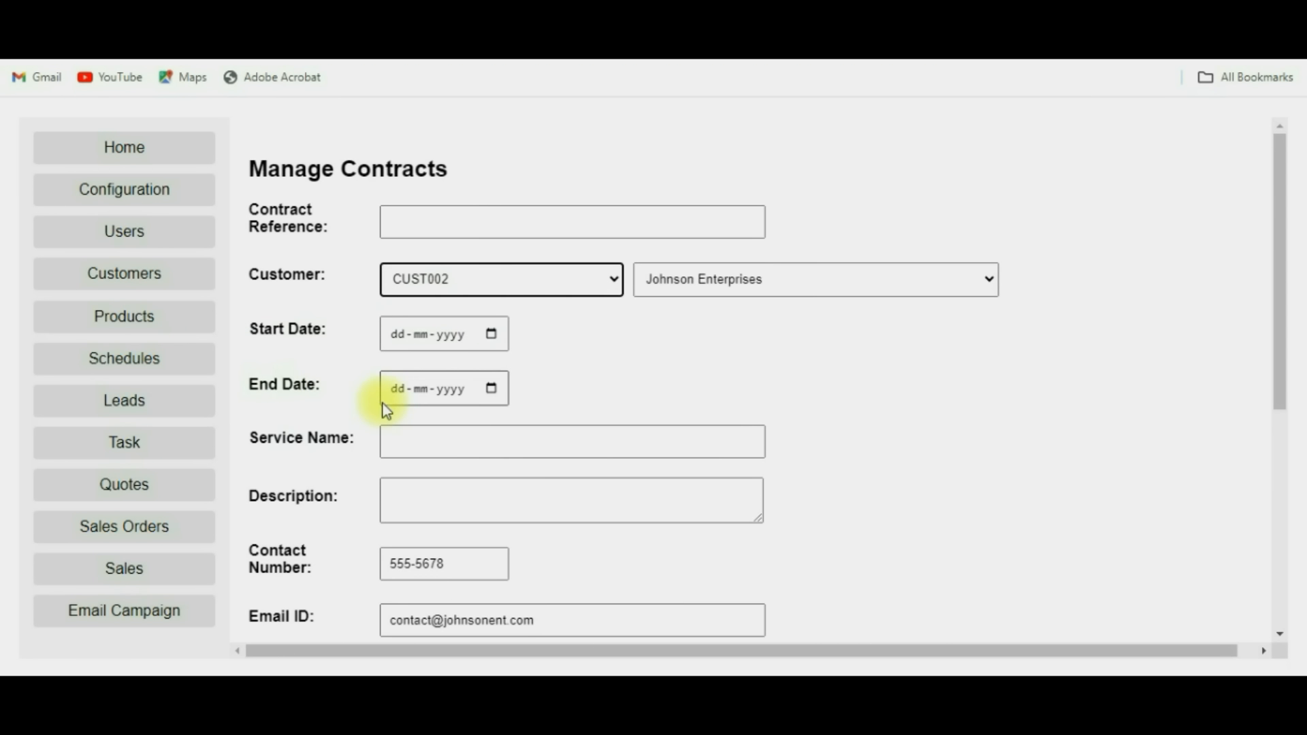
pyautogui.scroll(-2, 422, 307)
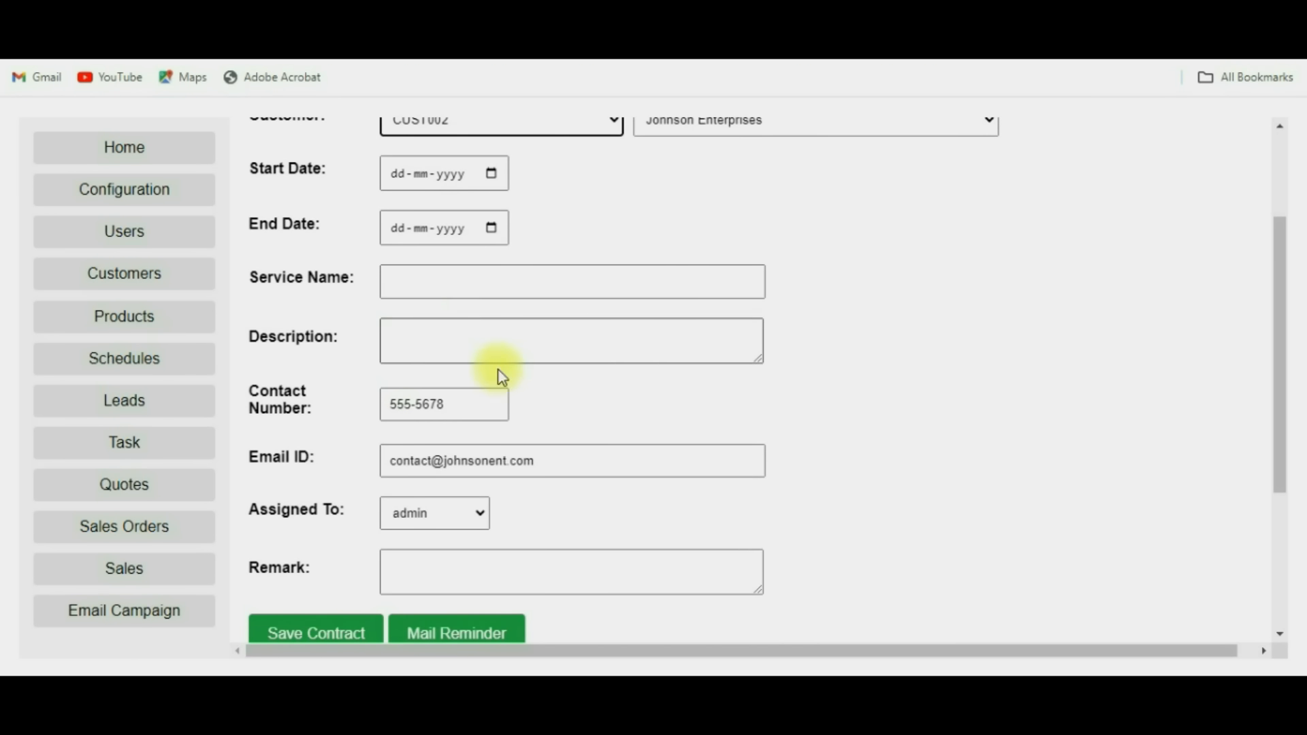
pyautogui.scroll(-2, 562, 359)
pyautogui.scroll(-1, 603, 349)
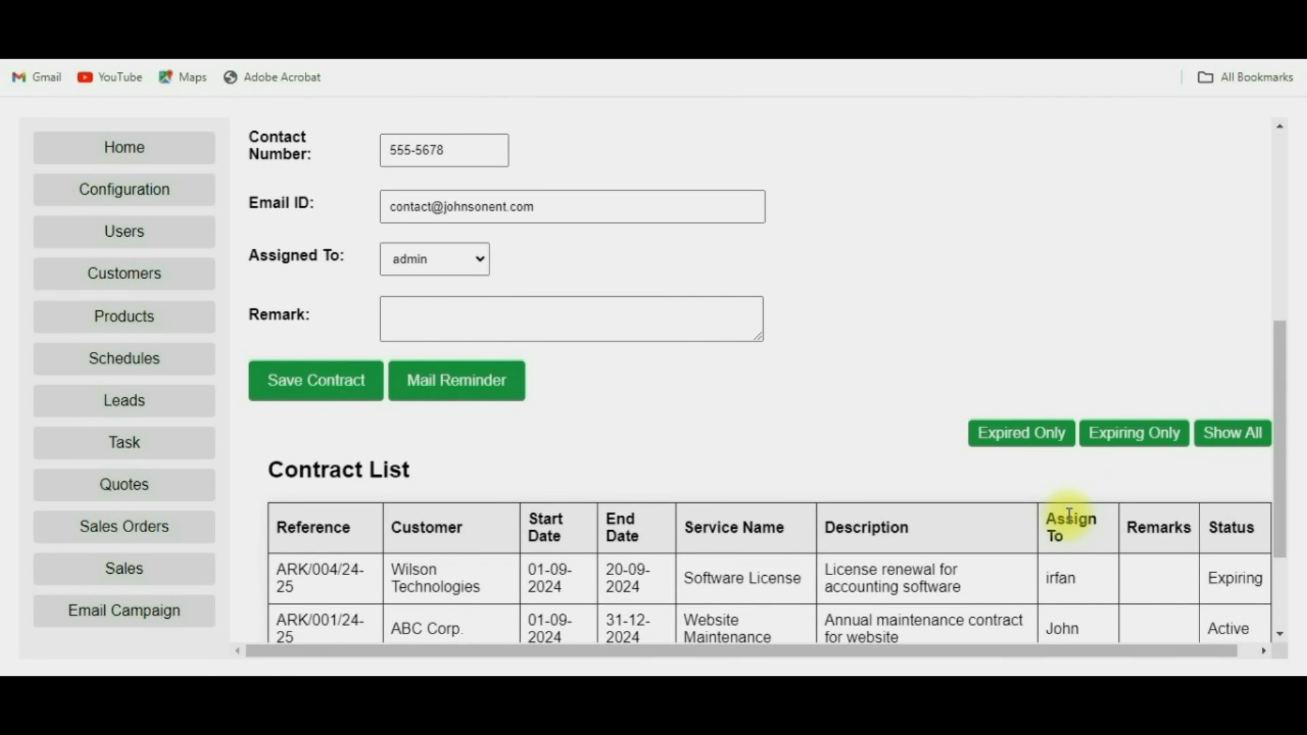
pyautogui.scroll(-2, 1068, 515)
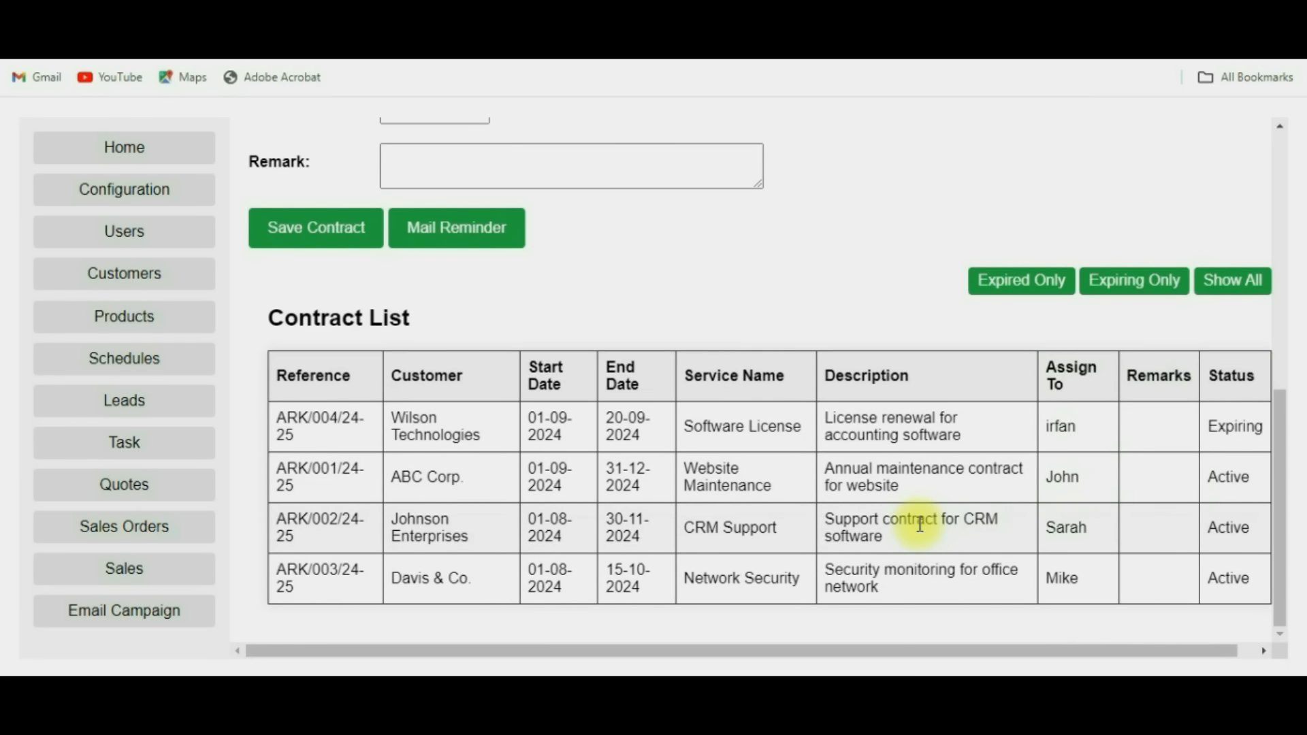
# Enter contract reference ARK/005/24-25 with dates 01-09-2024 to 30-09-2024.
pyautogui.scroll(8, 822, 482)
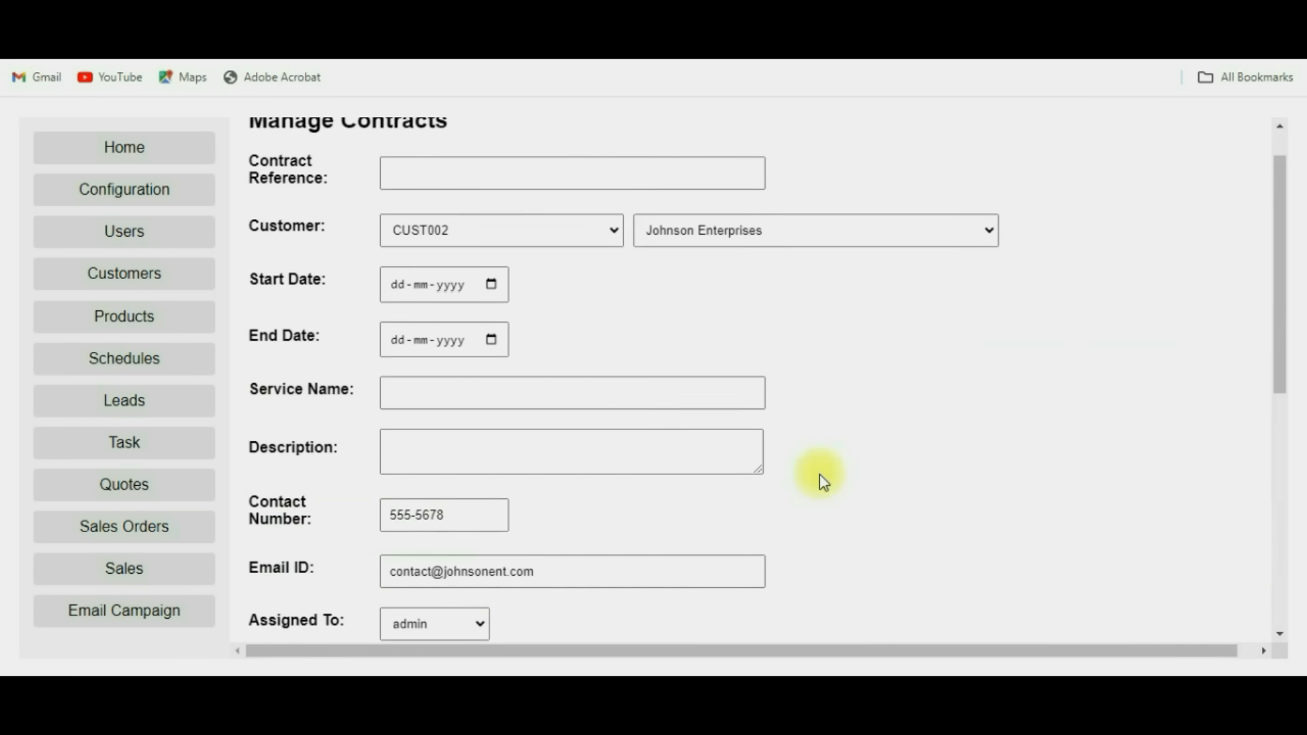
pyautogui.click(405, 225)
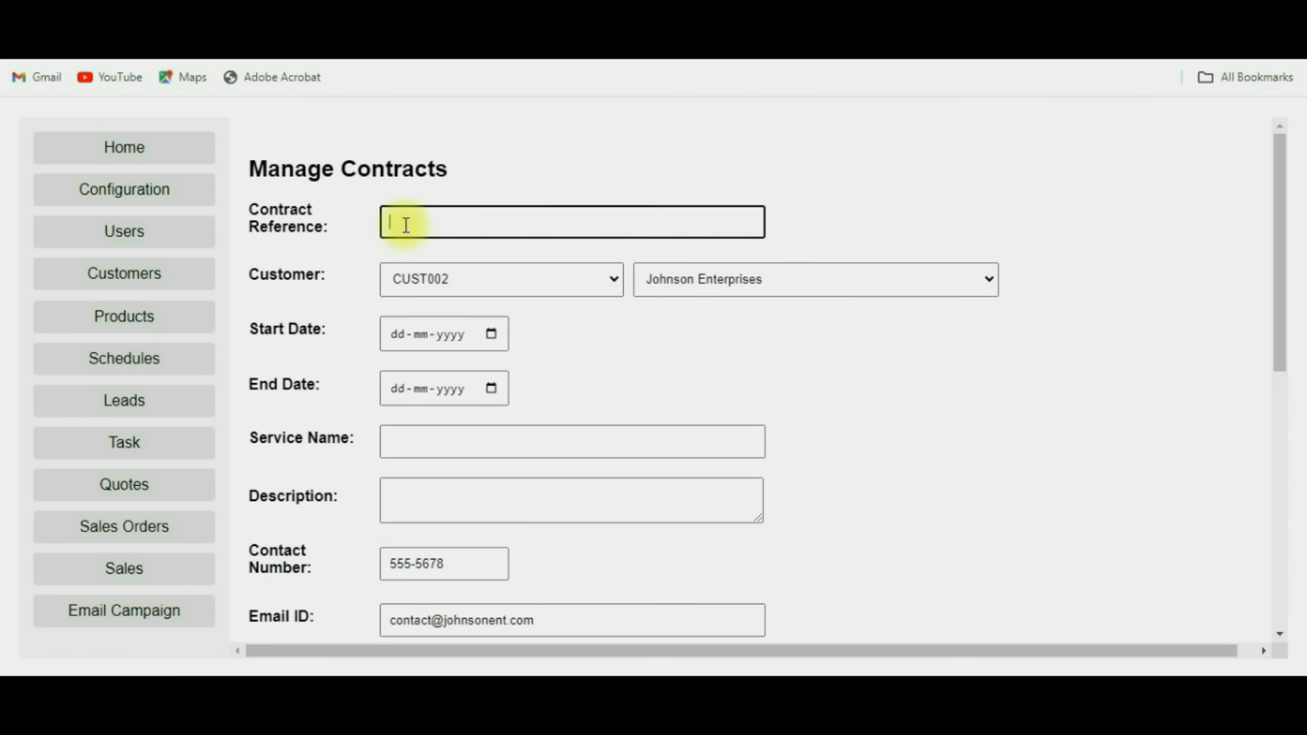
pyautogui.write('ARK')
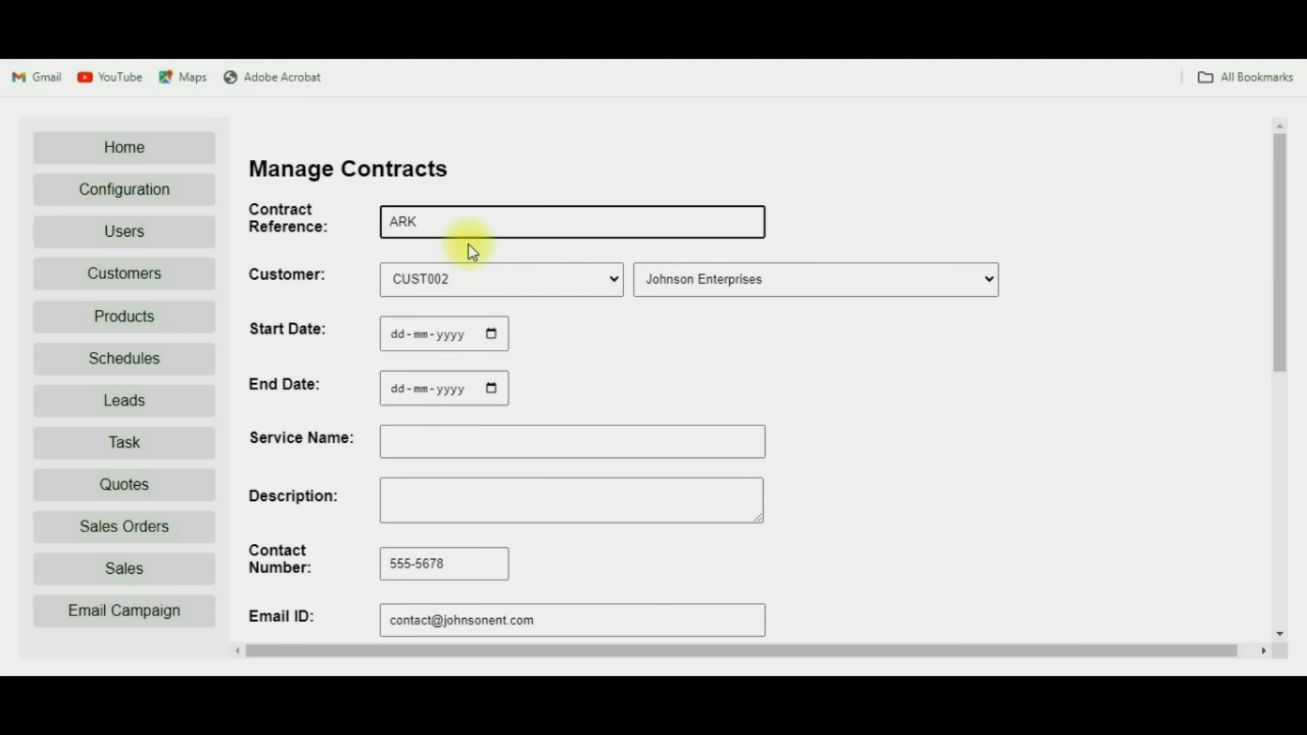
pyautogui.write('/005/24-25')
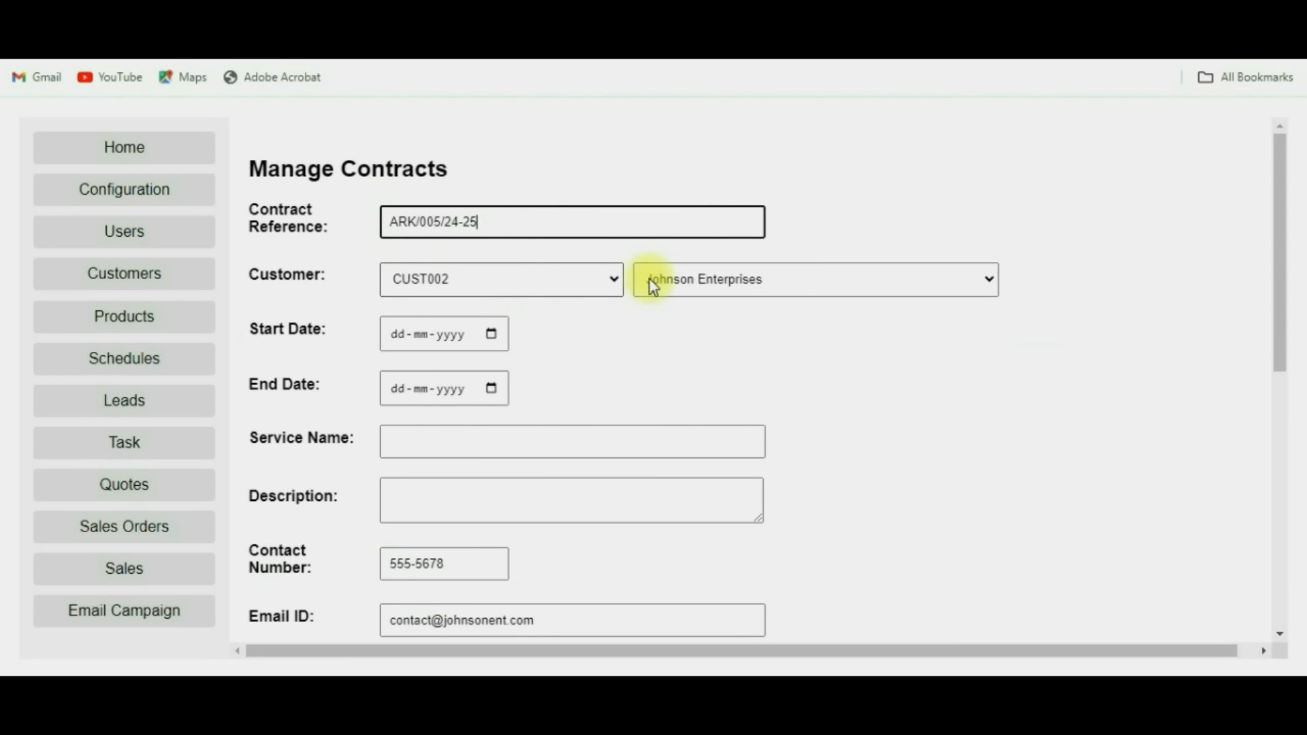
pyautogui.click(491, 334)
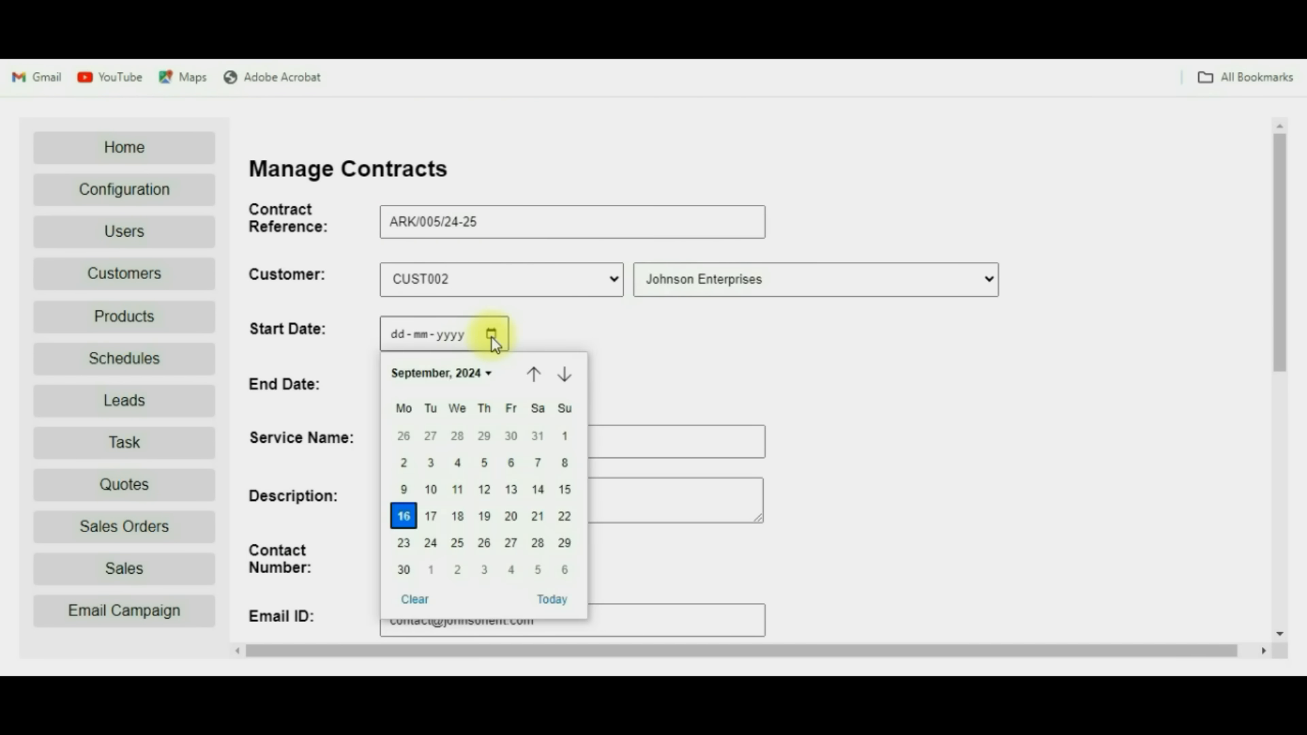
pyautogui.click(559, 433)
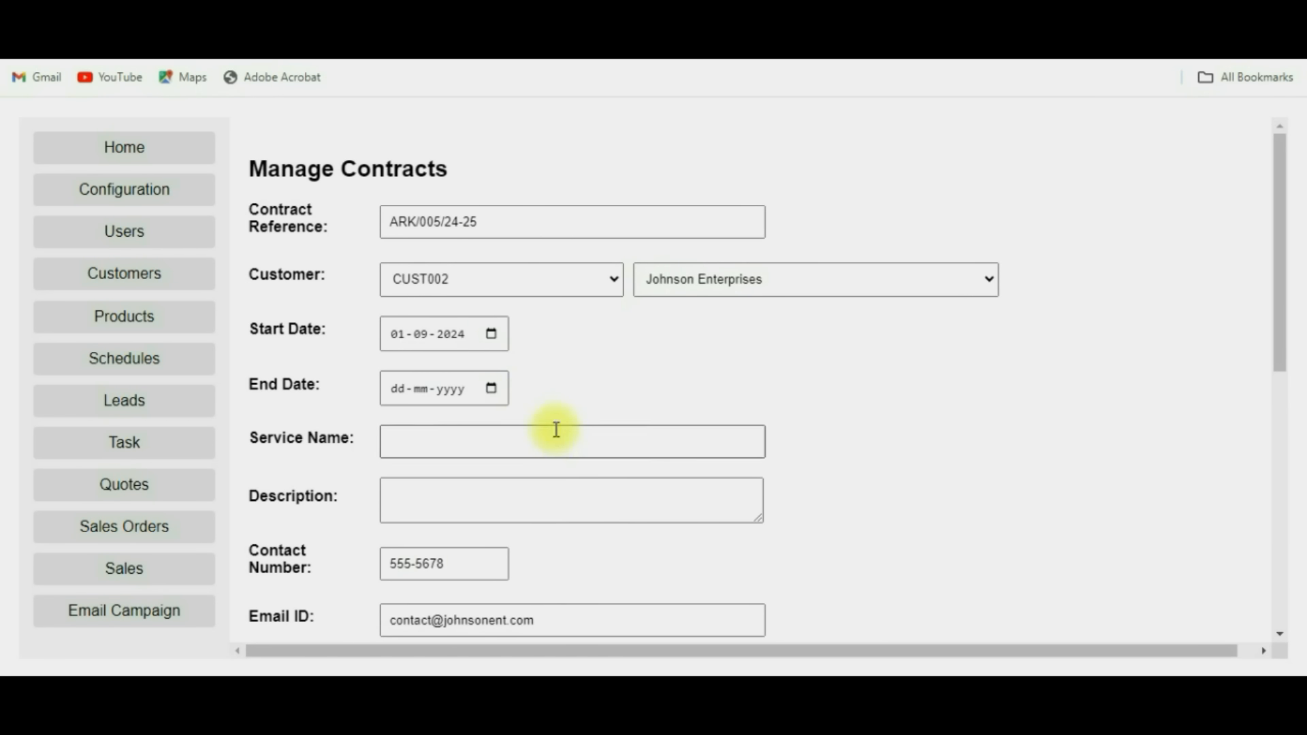
pyautogui.click(492, 389)
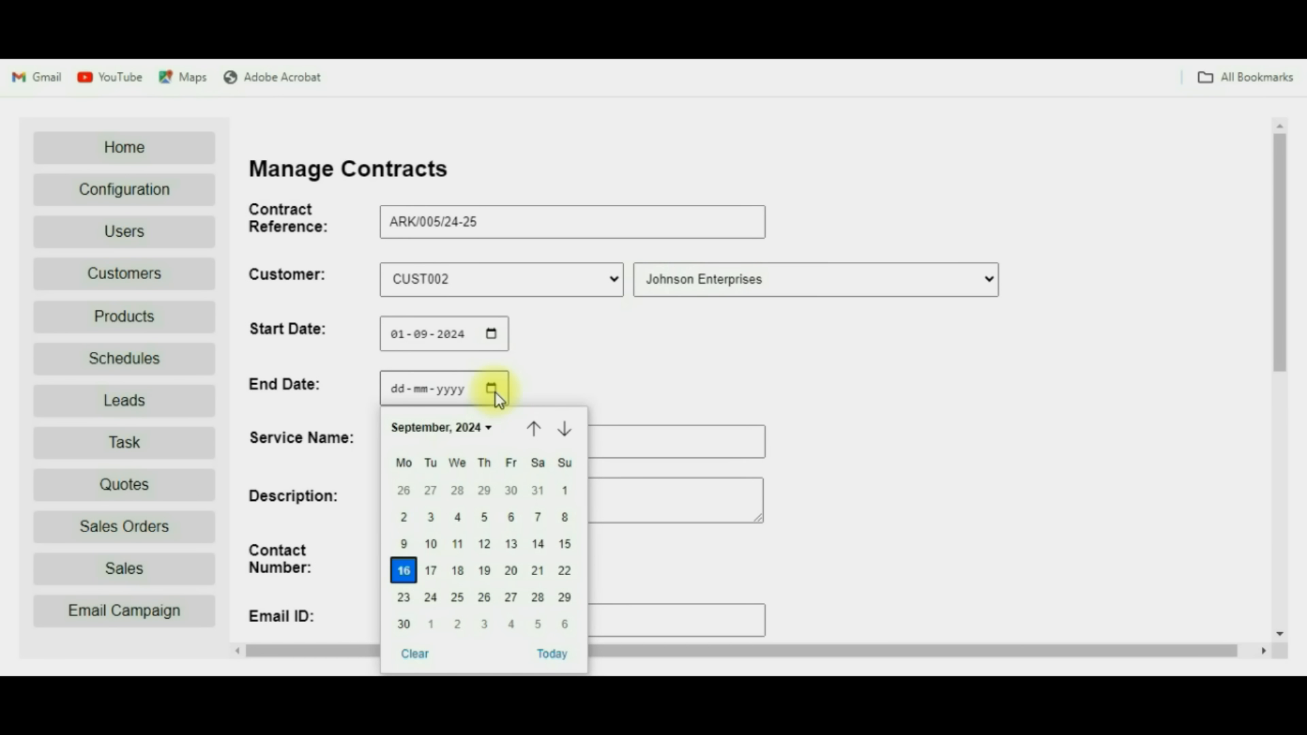
pyautogui.click(403, 624)
# Set service name 'Server Support Services' and description 'Sept Month Support Service for Server System'.
pyautogui.click(448, 447)
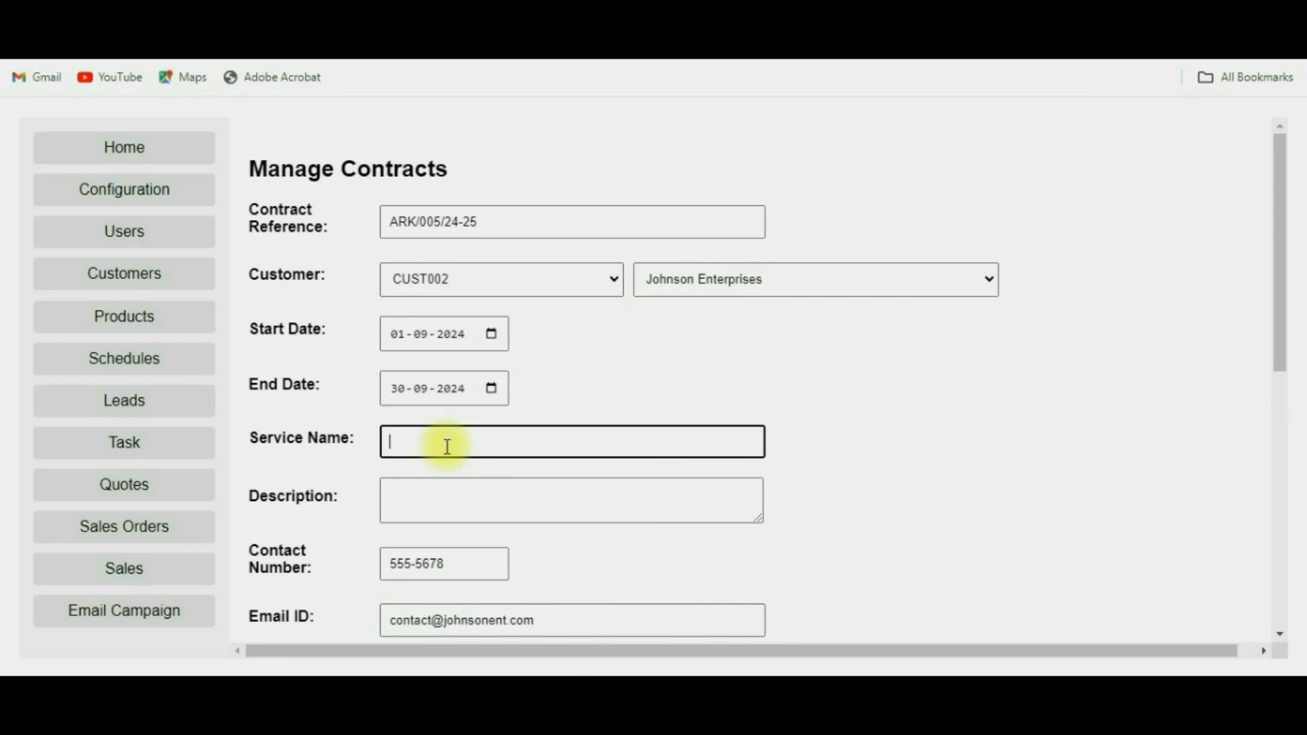
pyautogui.write('Server Support Services')
pyautogui.click(444, 504)
pyautogui.write('Sept ')
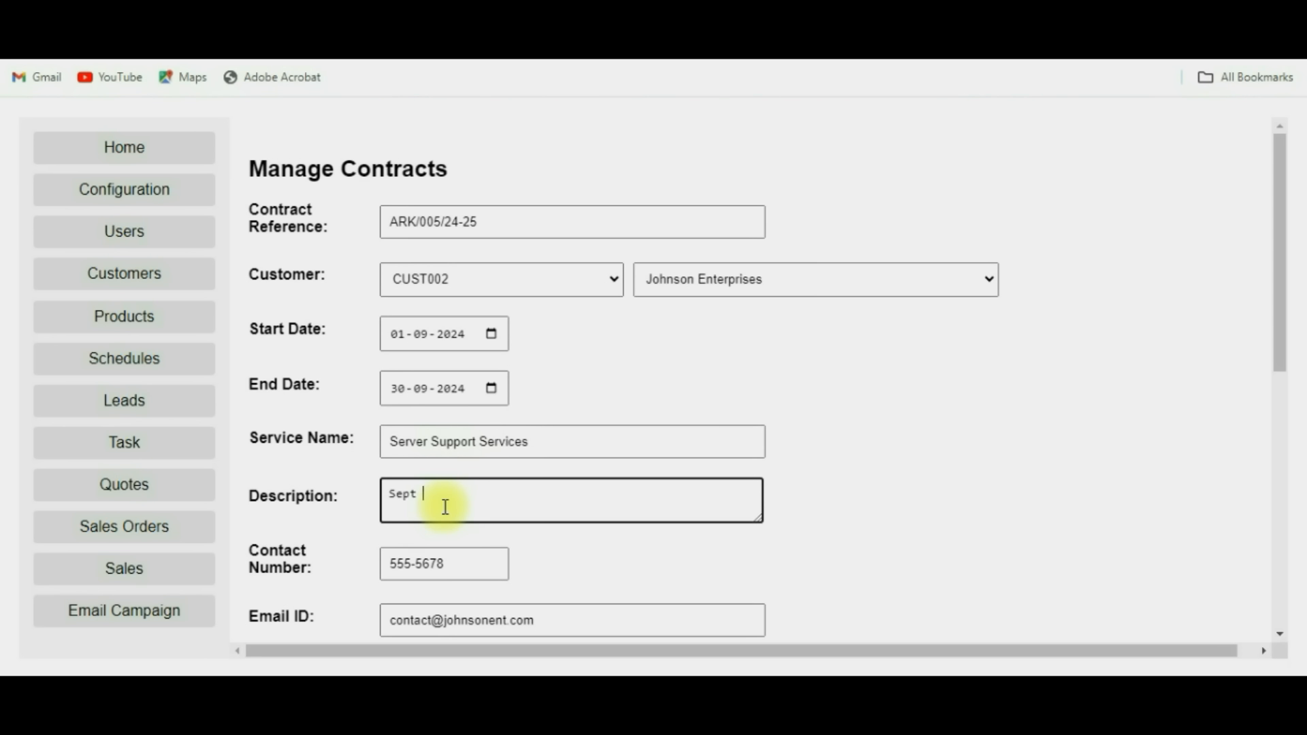
pyautogui.write('Month Support Service for')
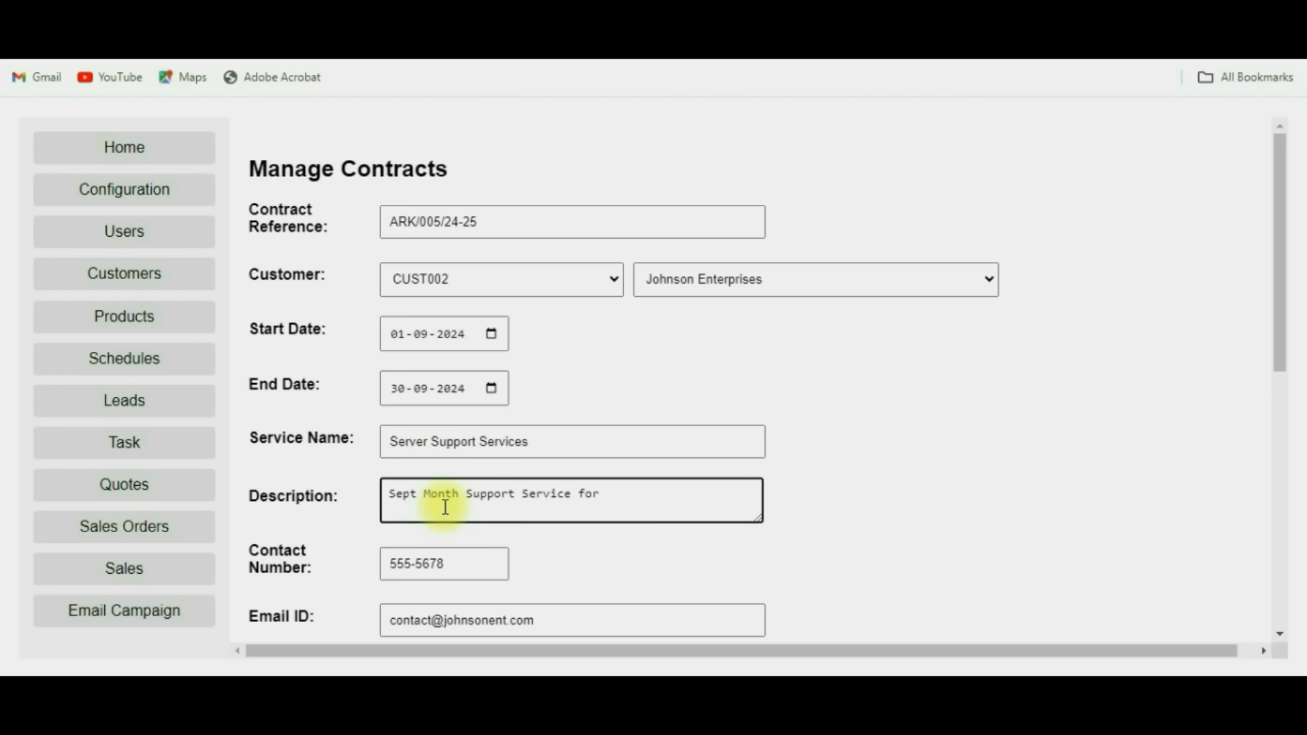
pyautogui.write(' Server System')
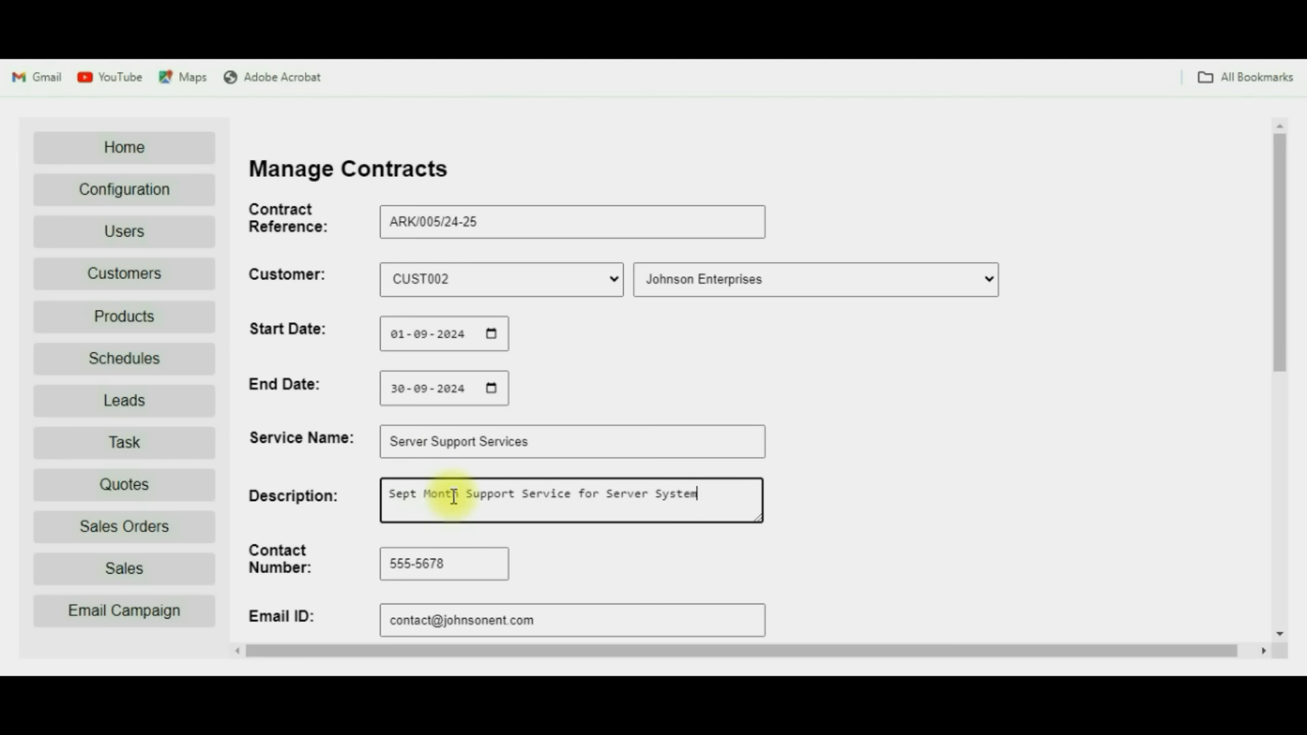
pyautogui.scroll(-2, 454, 497)
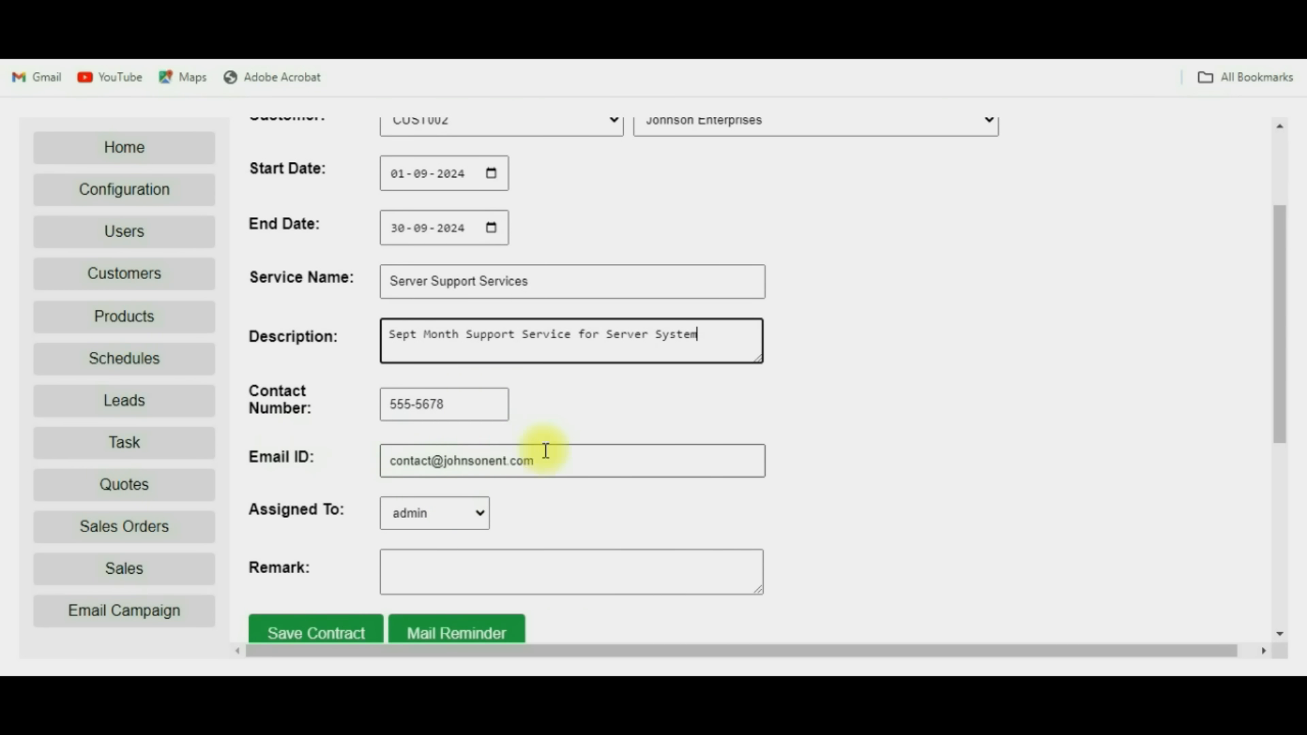
# Assign the contract to the team member and clear the existing contact e-mail.
pyautogui.scroll(-2, 546, 450)
pyautogui.click(478, 361)
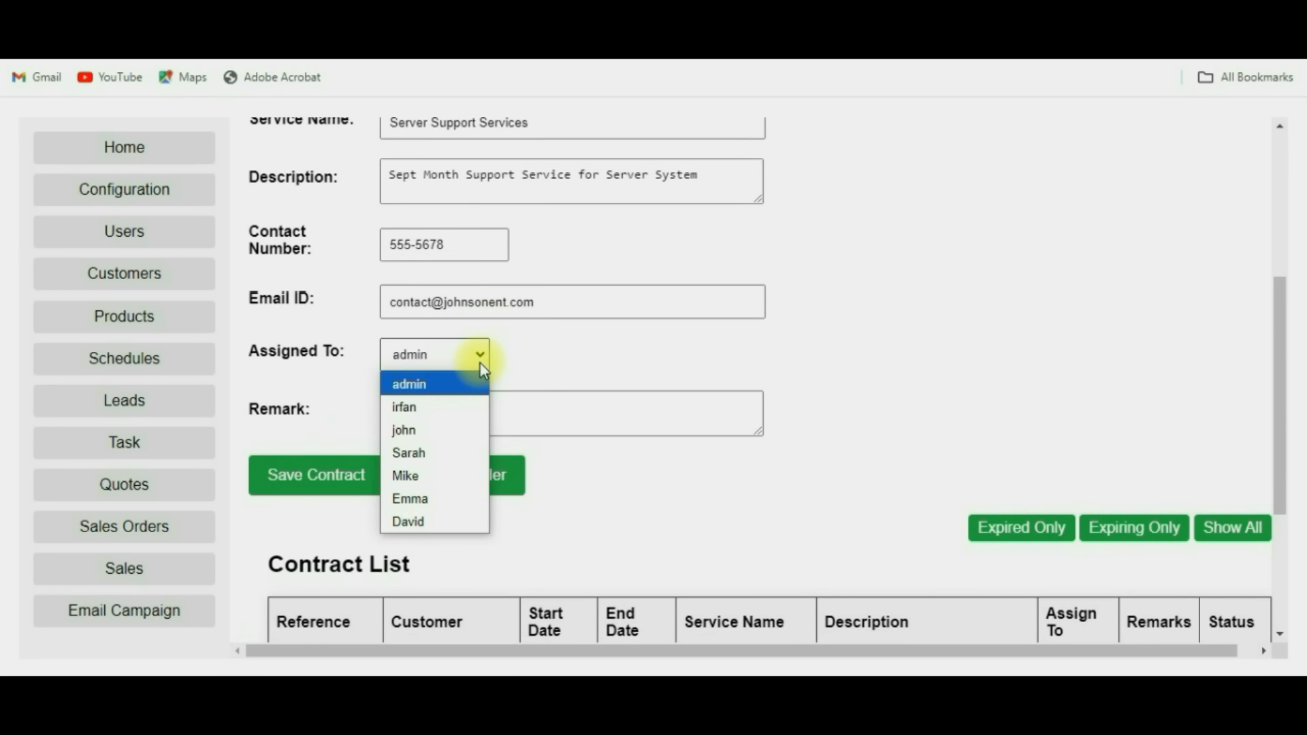
pyautogui.click(444, 406)
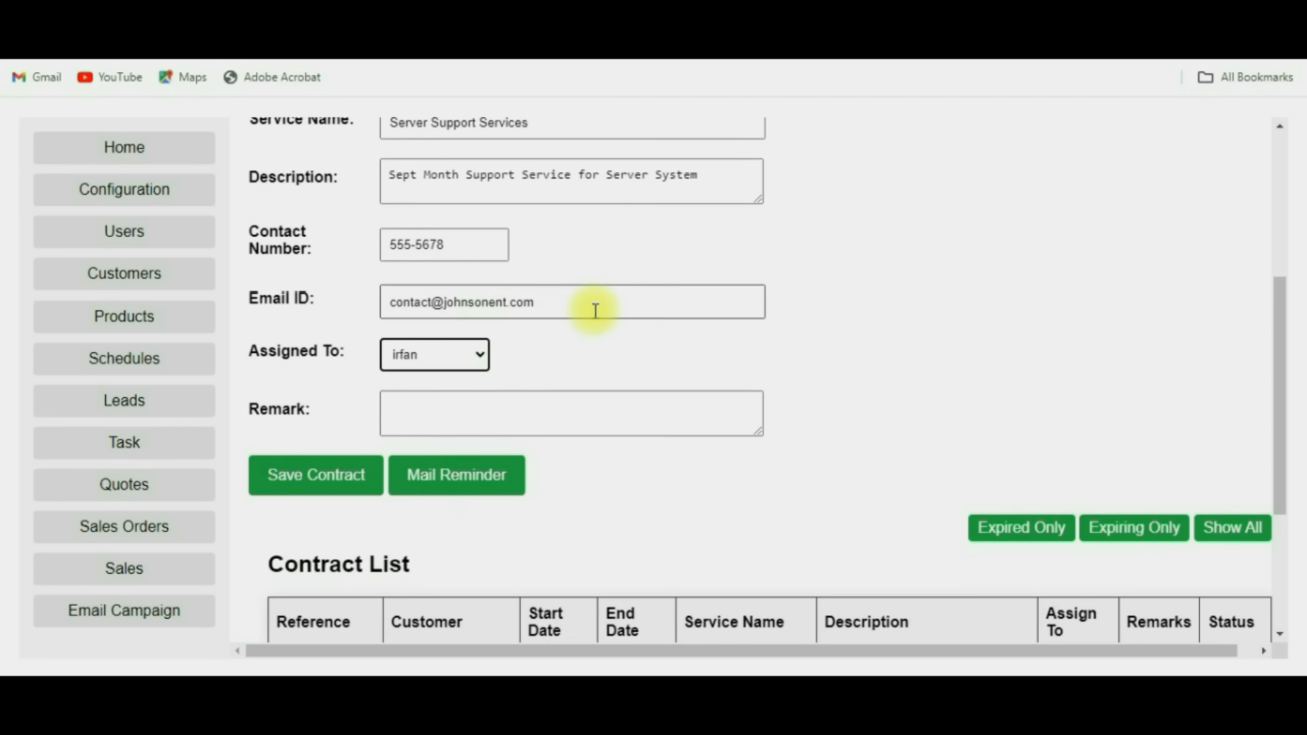
pyautogui.moveTo(592, 304); pyautogui.dragTo(381, 311)
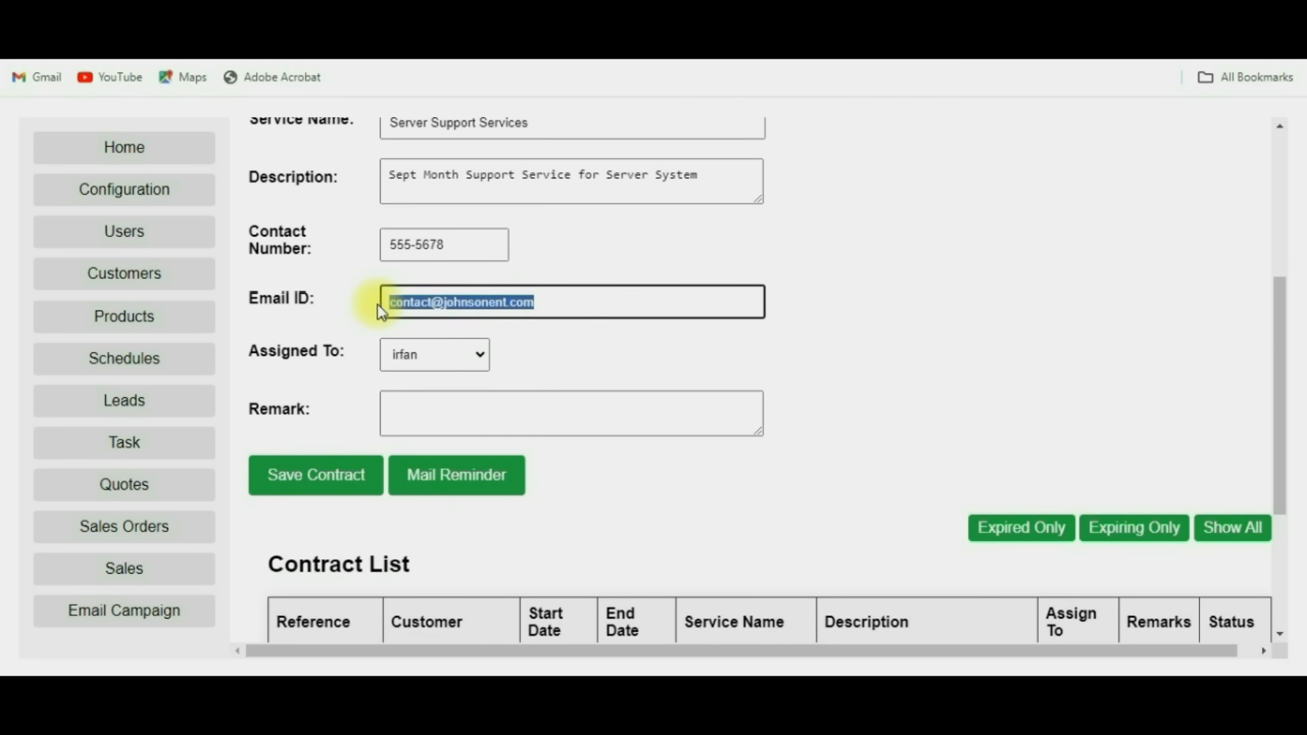
pyautogui.press('BackSpace')
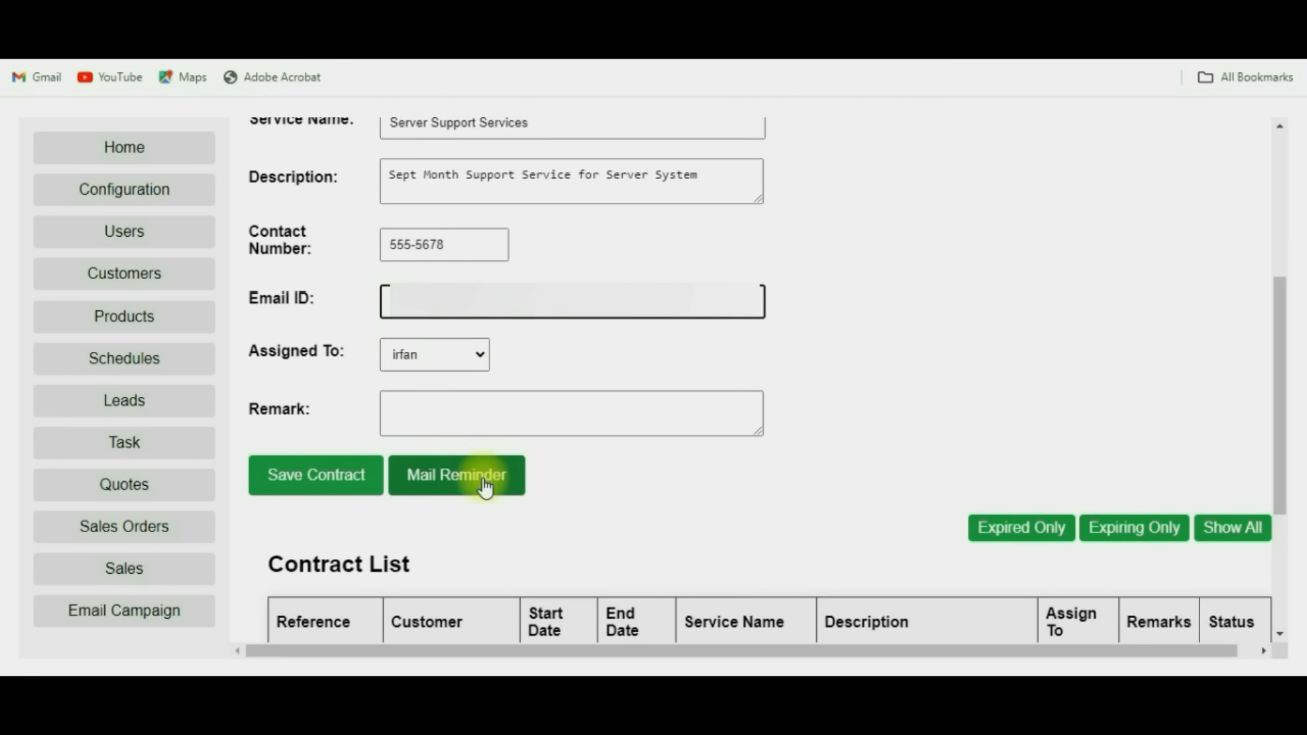
# Save the contract and send its mail reminder, confirming both notices.
pyautogui.click(338, 478)
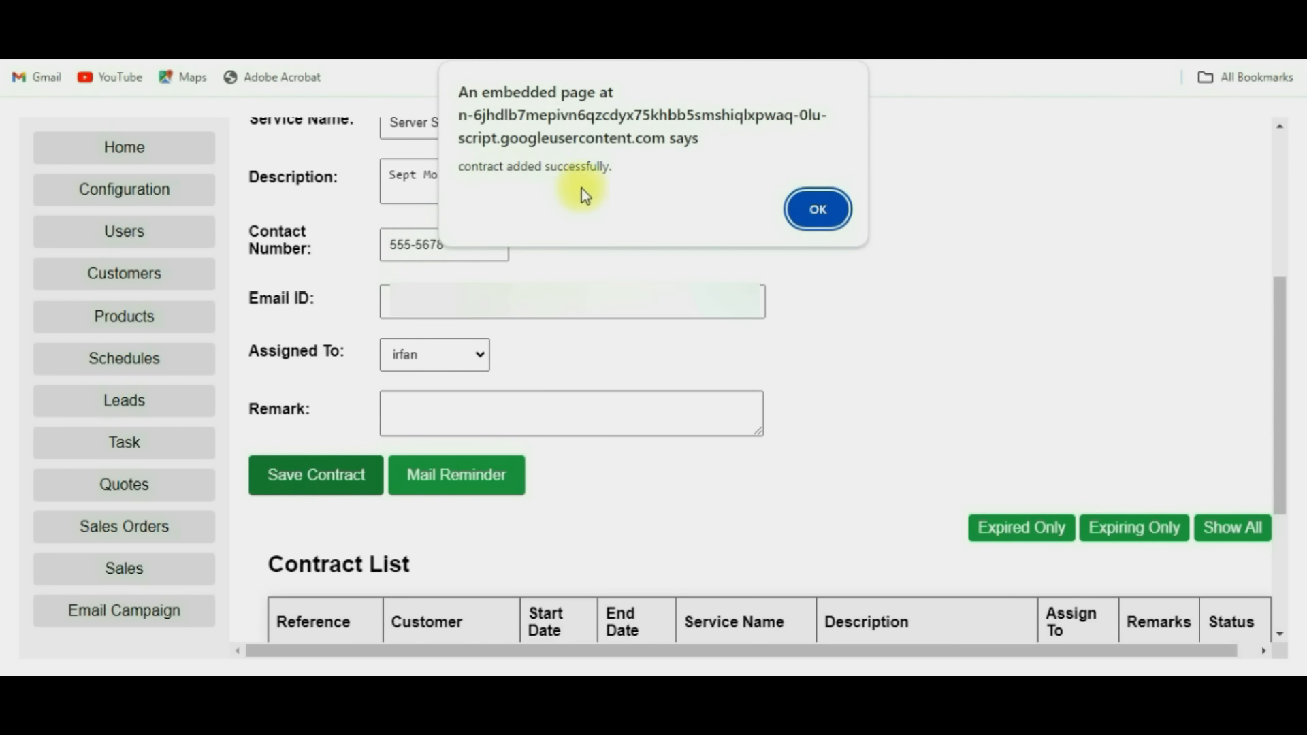
pyautogui.click(808, 211)
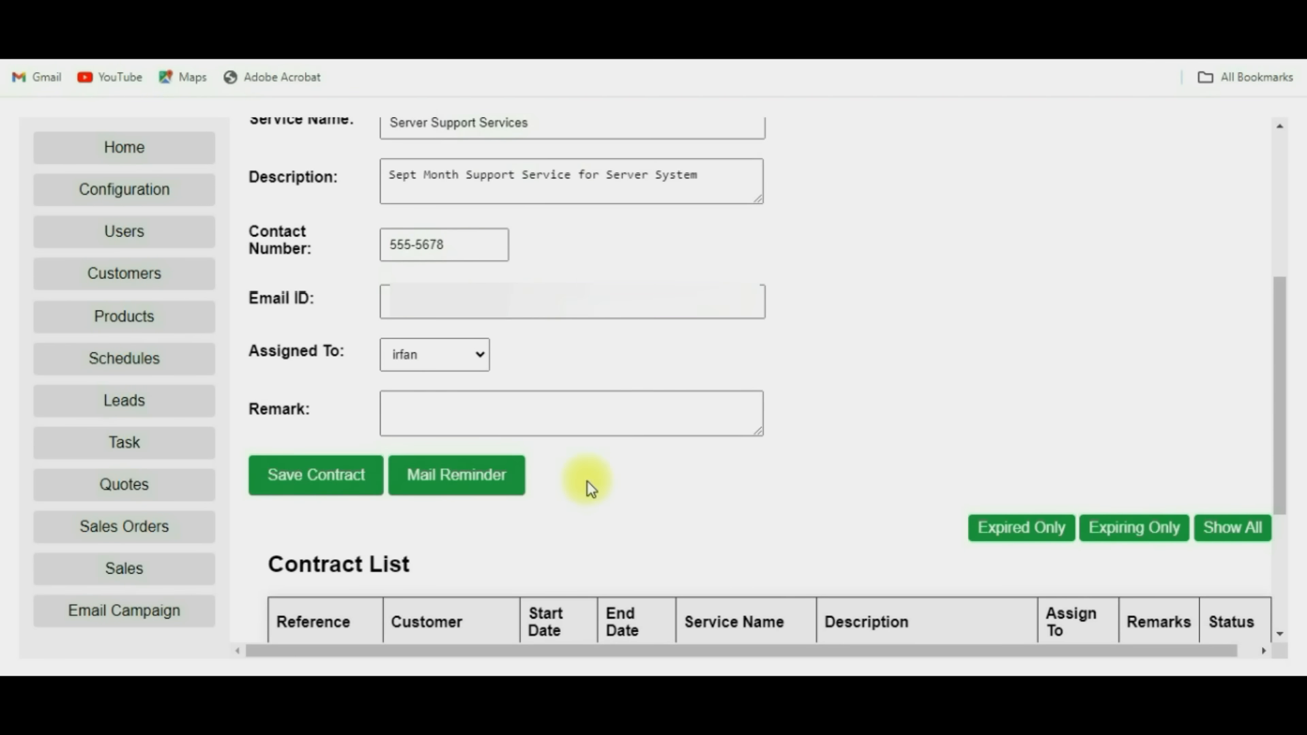
pyautogui.click(444, 478)
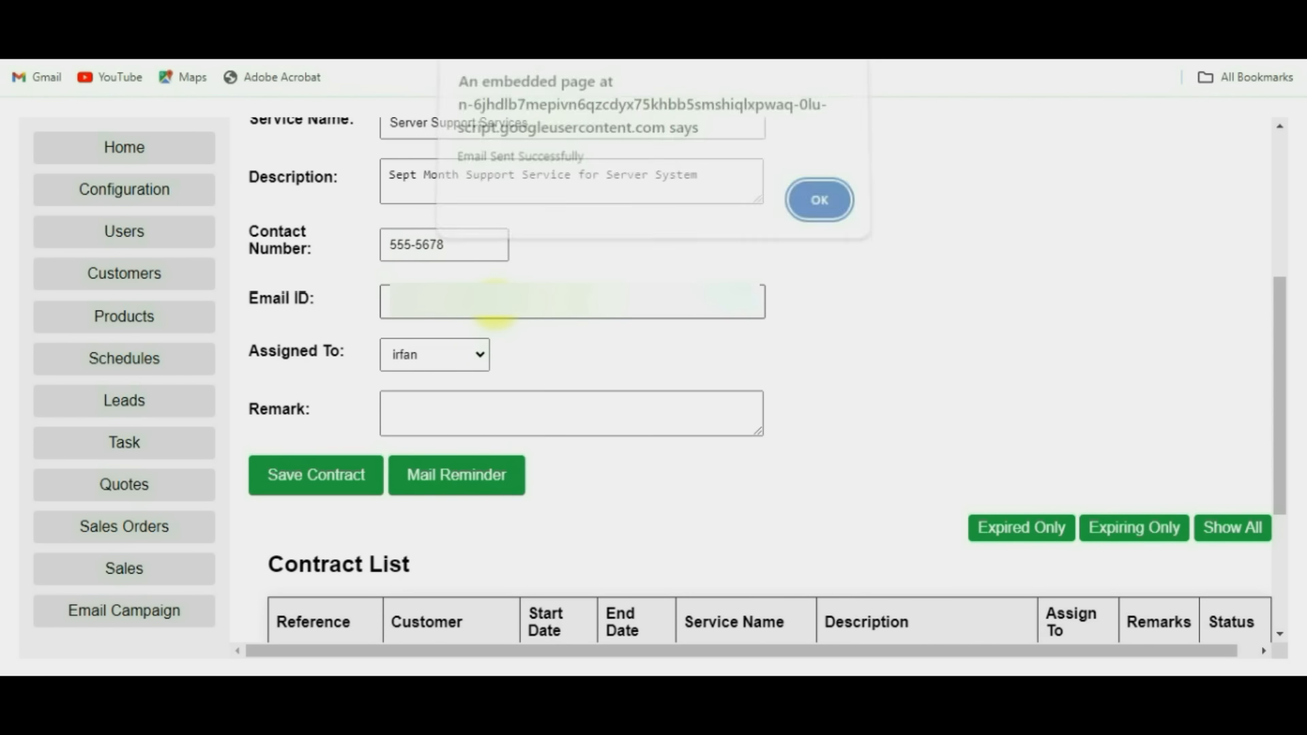
pyautogui.click(821, 210)
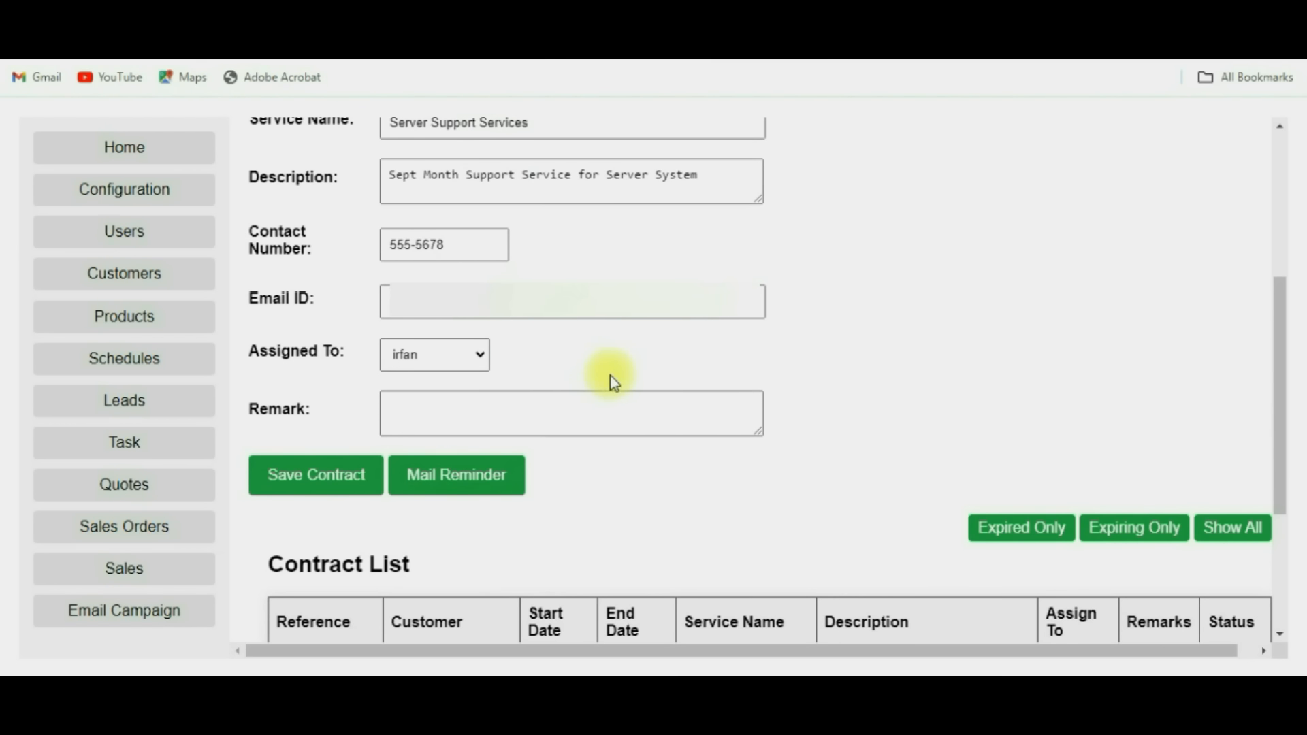
# On the Quotes page, add a product line of 10 Smartwatch Series 5 totalling ₹3724.00.
pyautogui.click(122, 490)
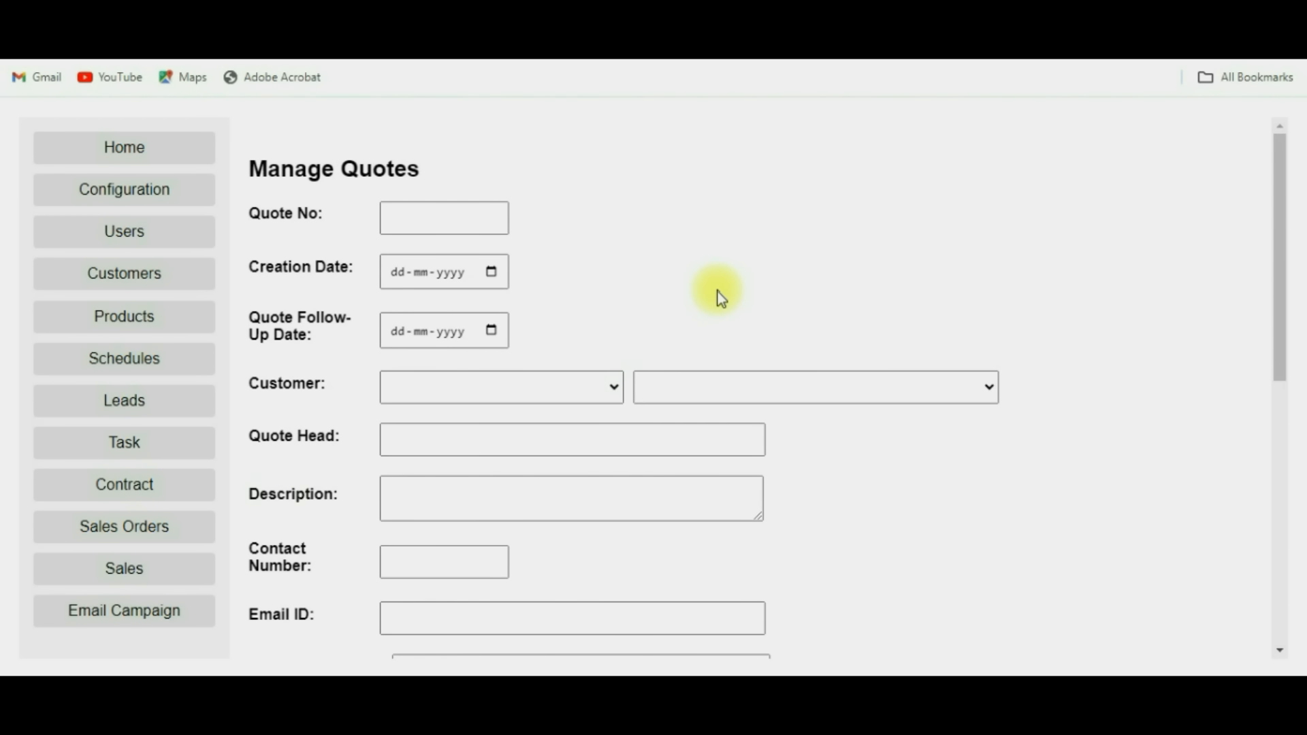
pyautogui.scroll(-2, 717, 292)
pyautogui.scroll(2, 719, 291)
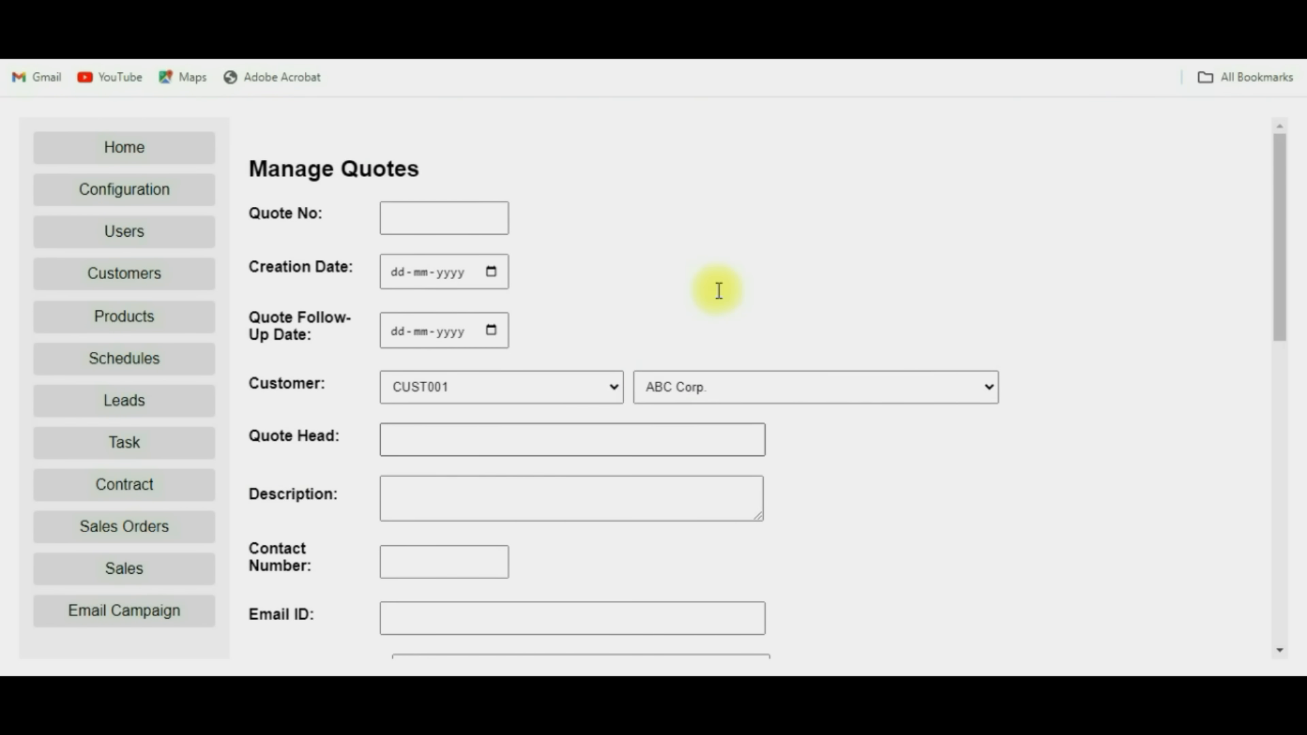
pyautogui.scroll(-7, 719, 291)
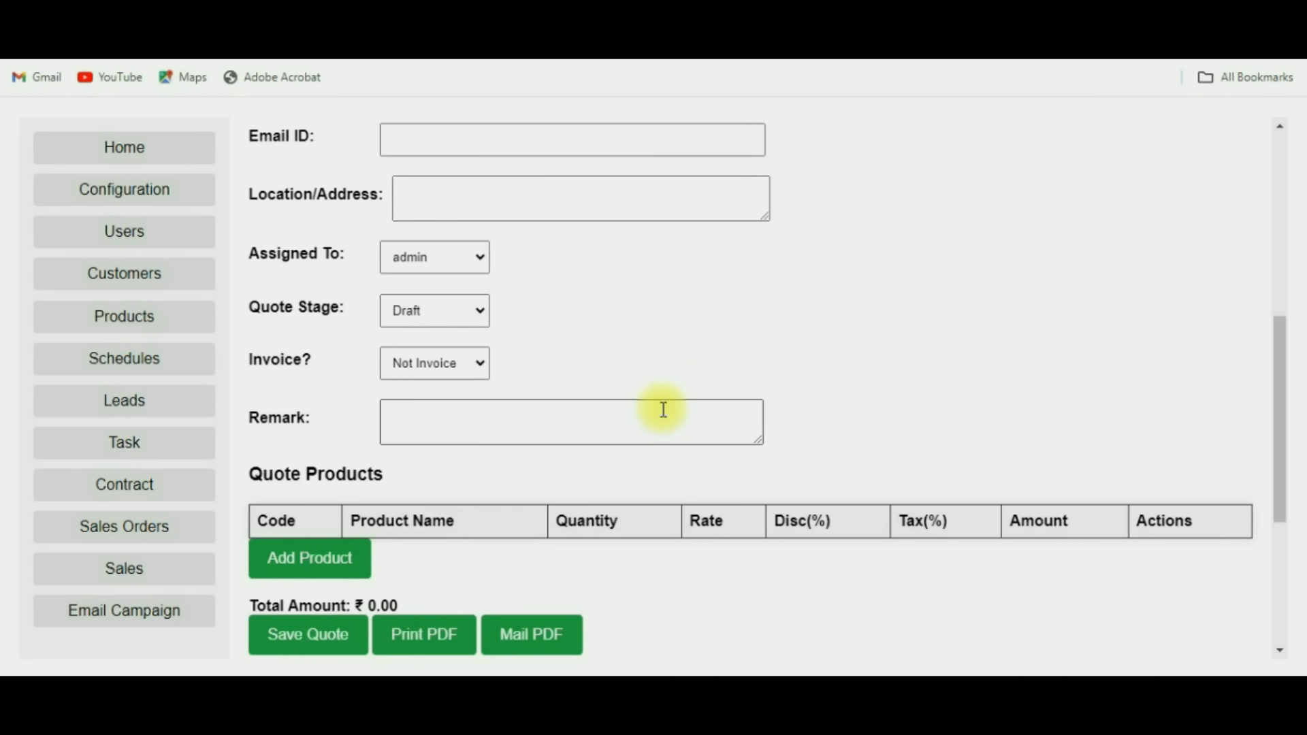
pyautogui.scroll(-2, 665, 405)
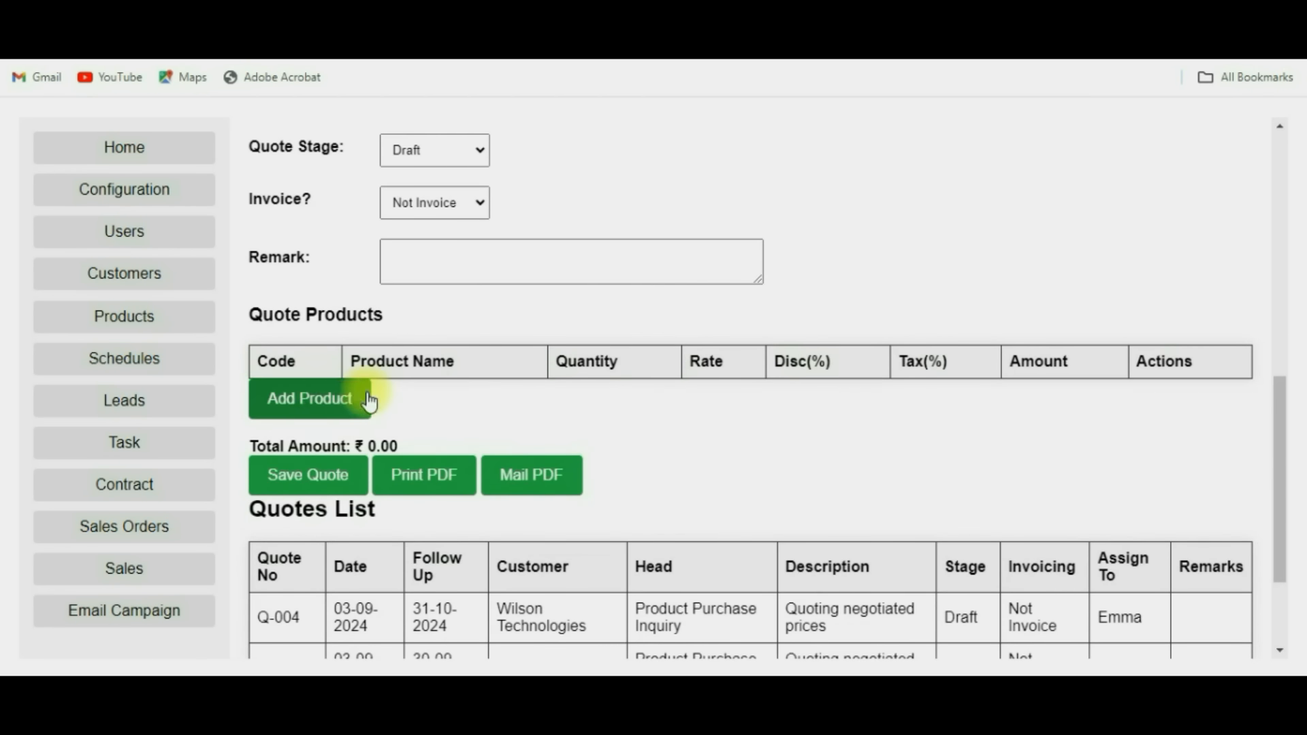
pyautogui.click(333, 412)
pyautogui.click(316, 408)
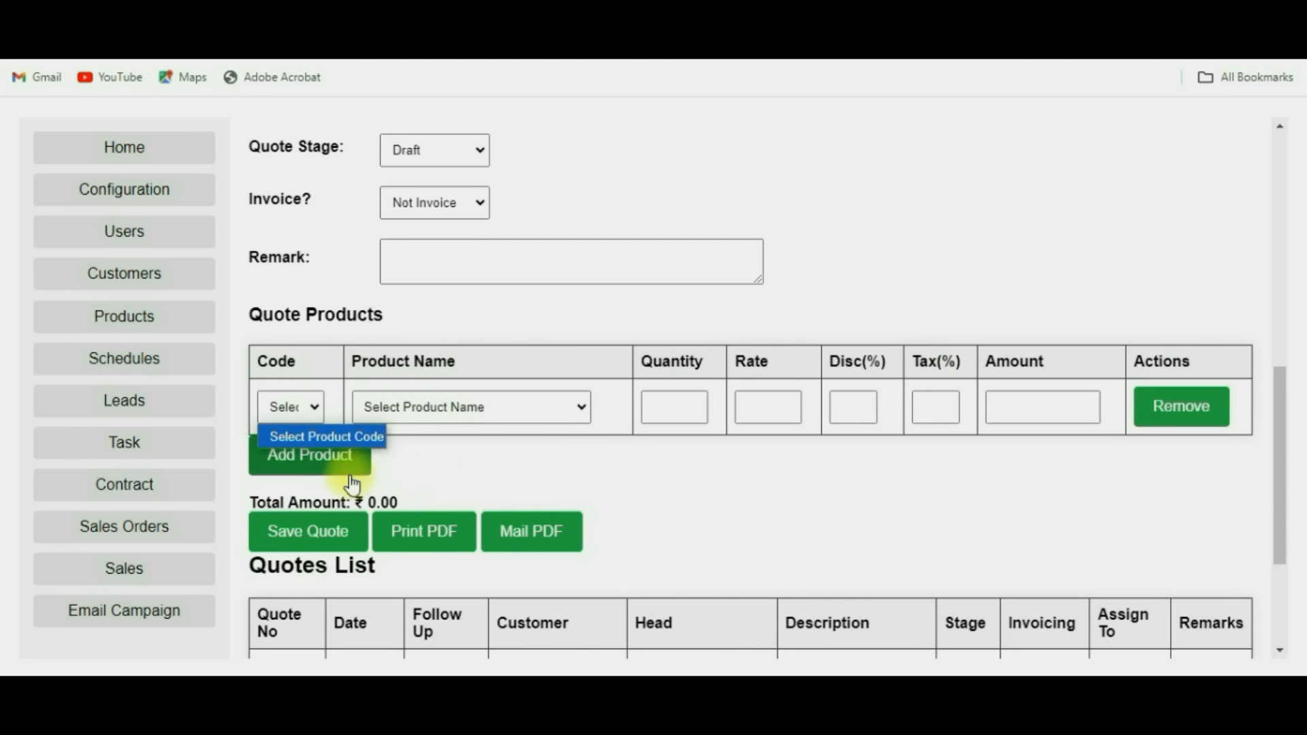
pyautogui.click(322, 481)
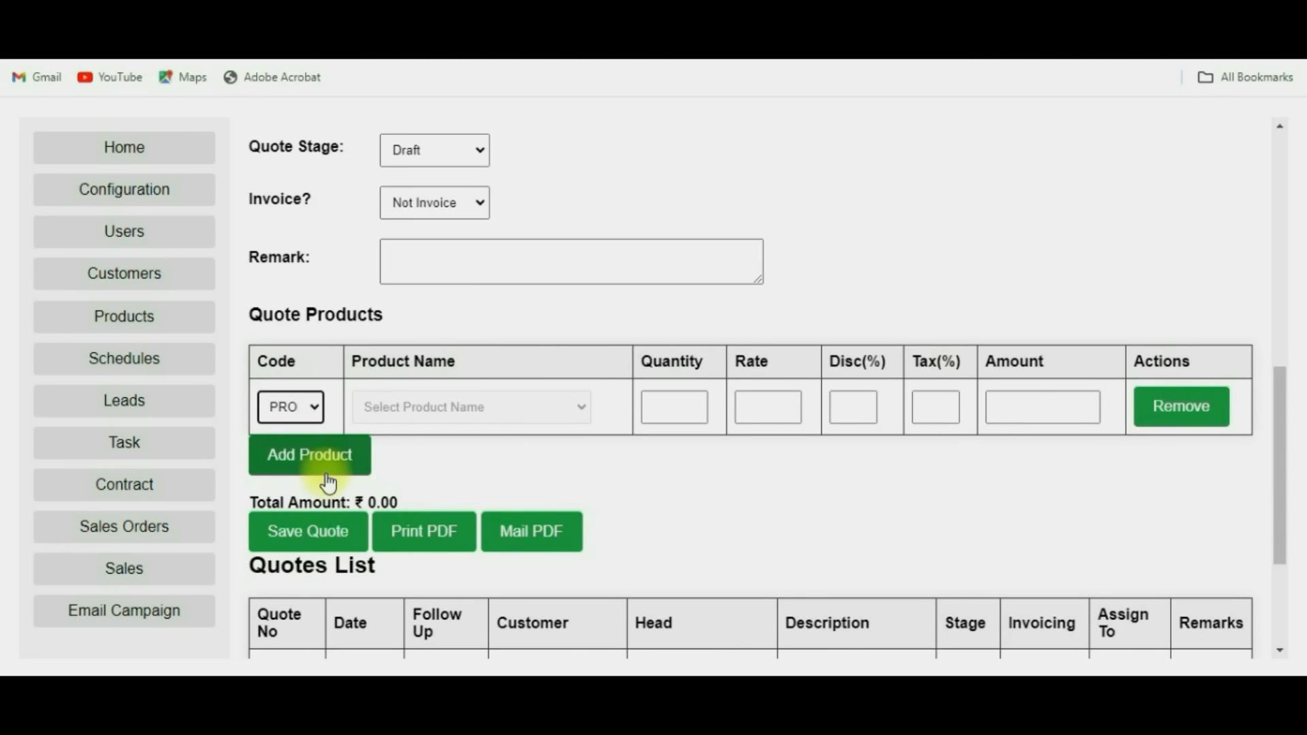
pyautogui.click(663, 405)
pyautogui.write('10')
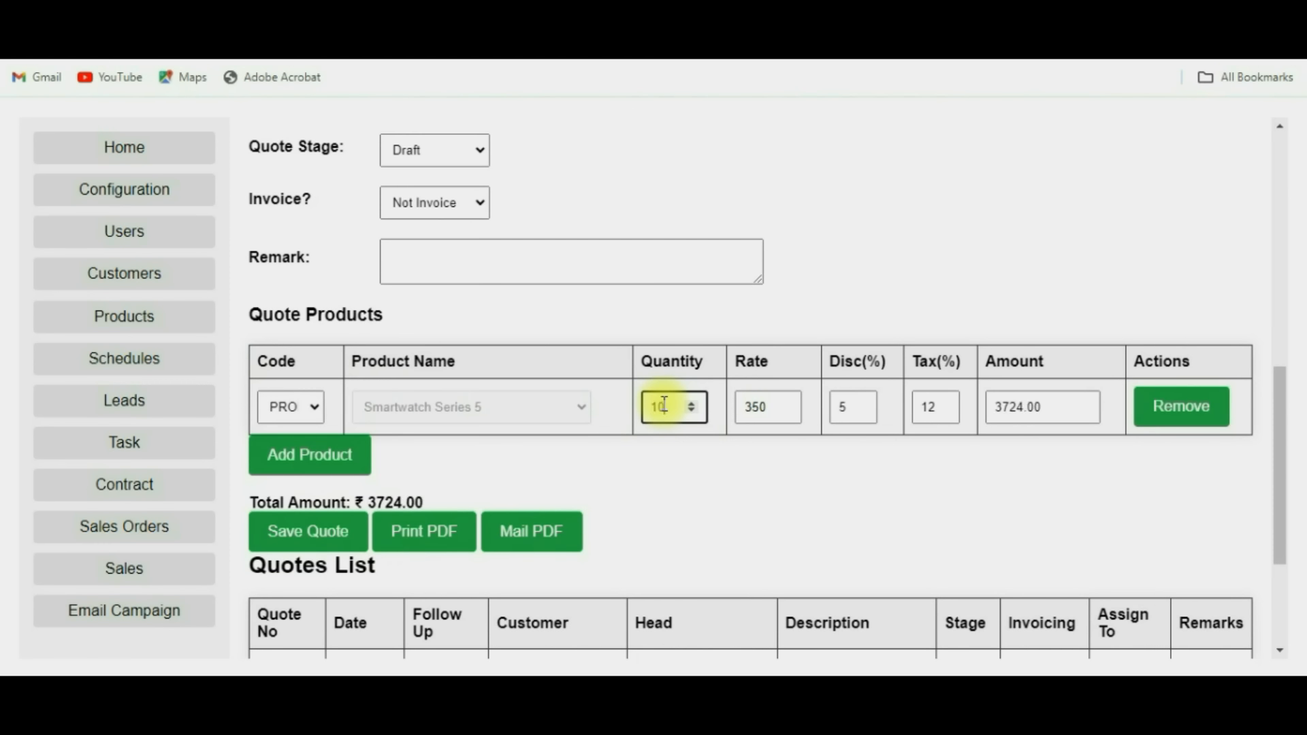
pyautogui.doubleClick(402, 503)
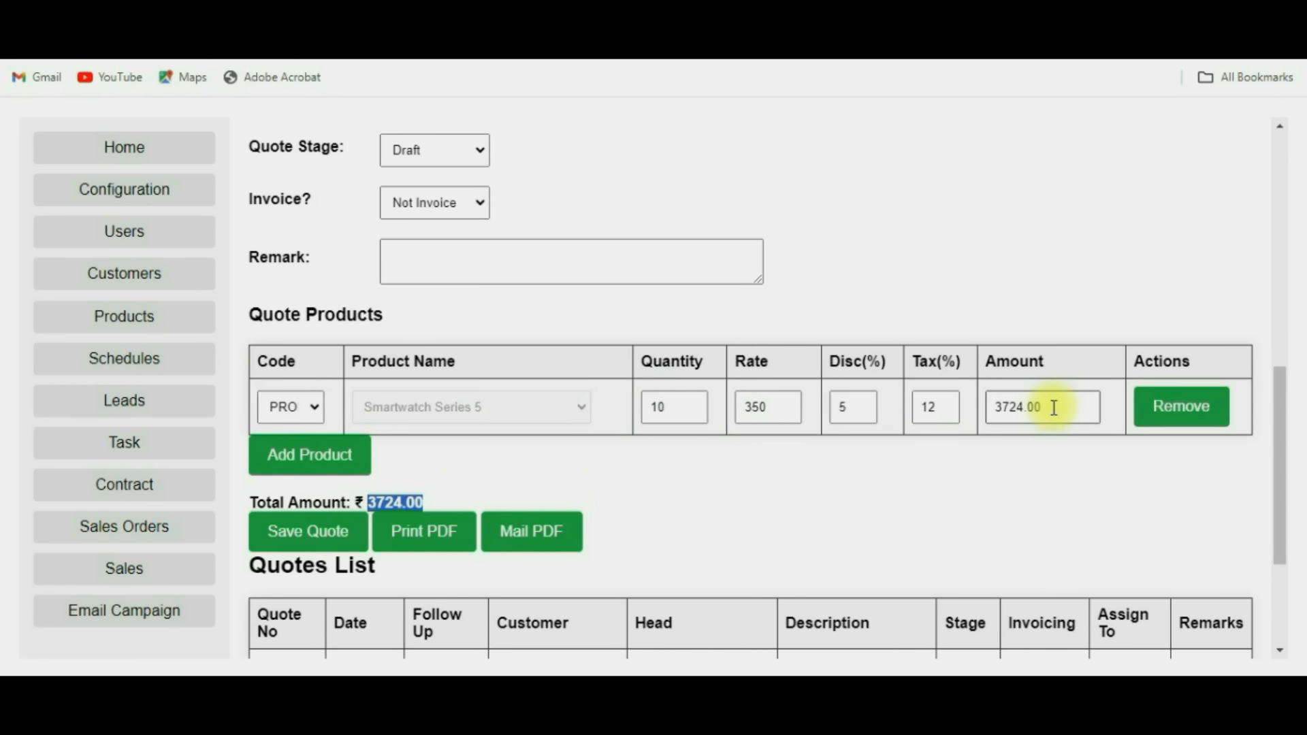
# Open existing quote Q-004 for Wilson Technologies from the Quotes List.
pyautogui.scroll(-3, 592, 482)
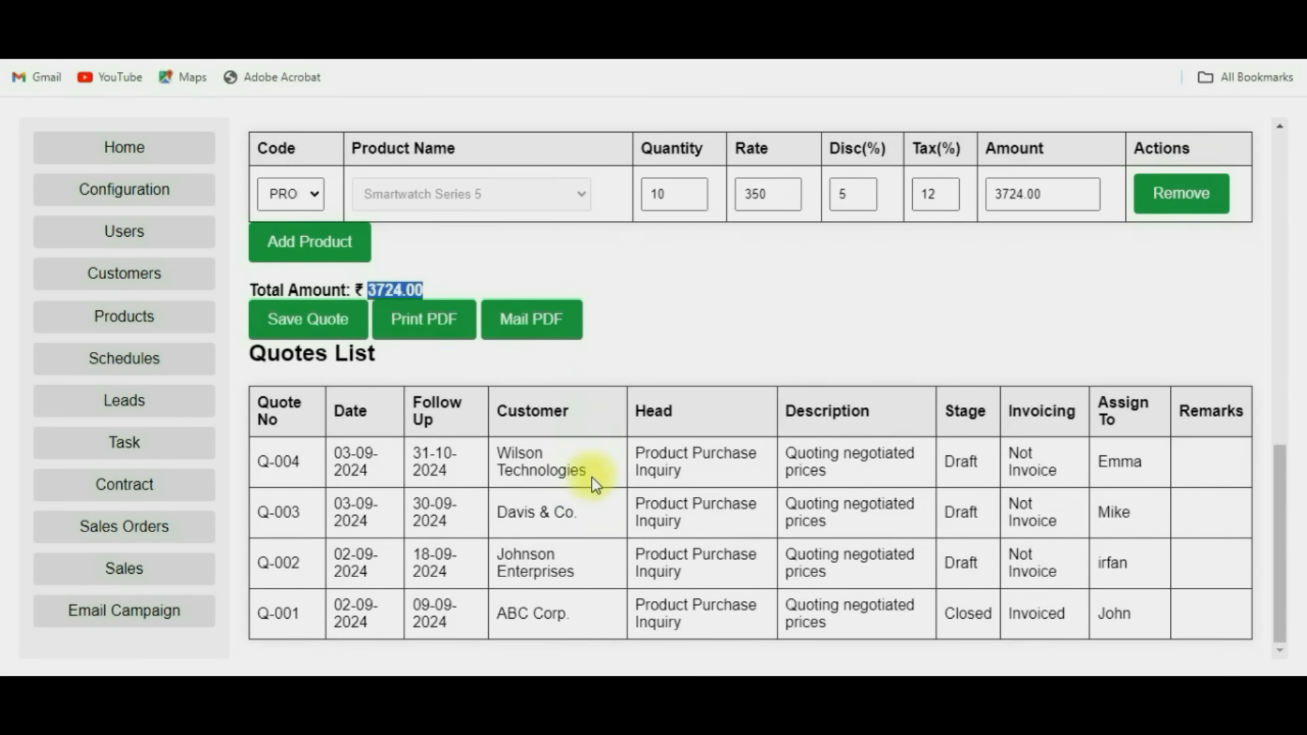
pyautogui.click(543, 465)
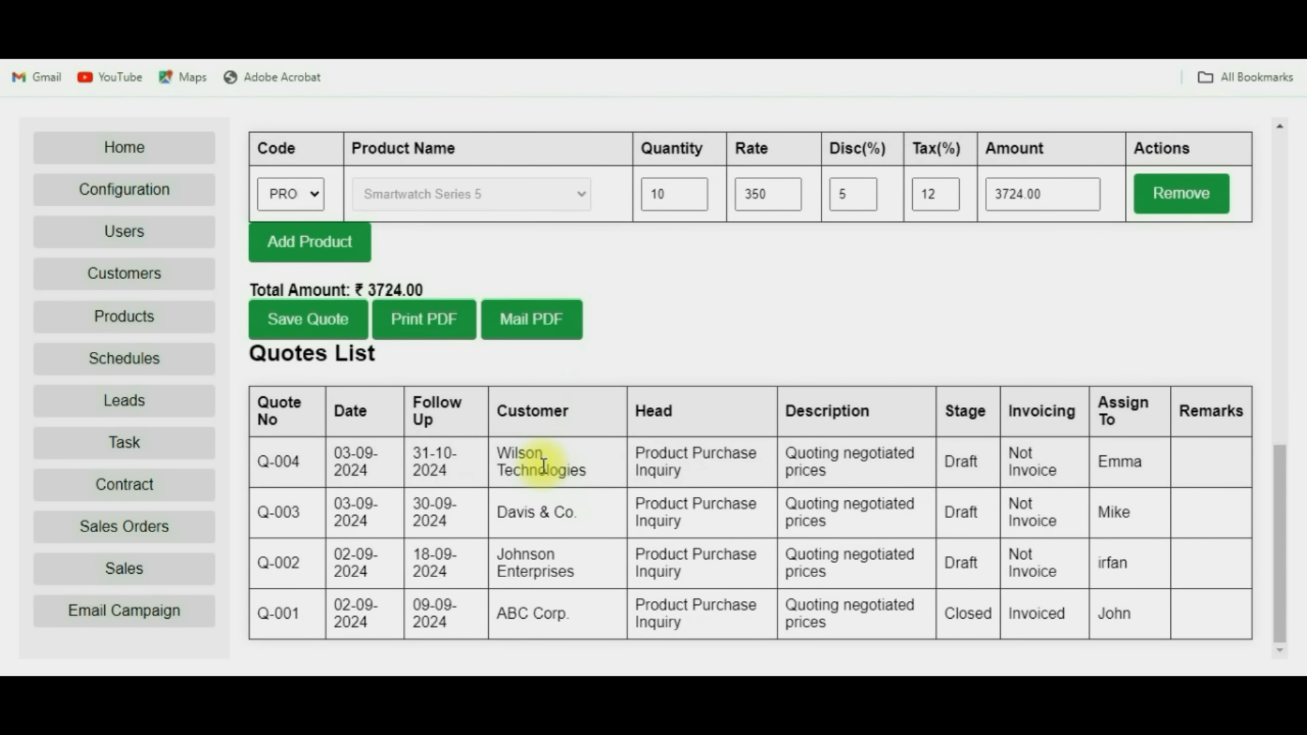
pyautogui.click(658, 452)
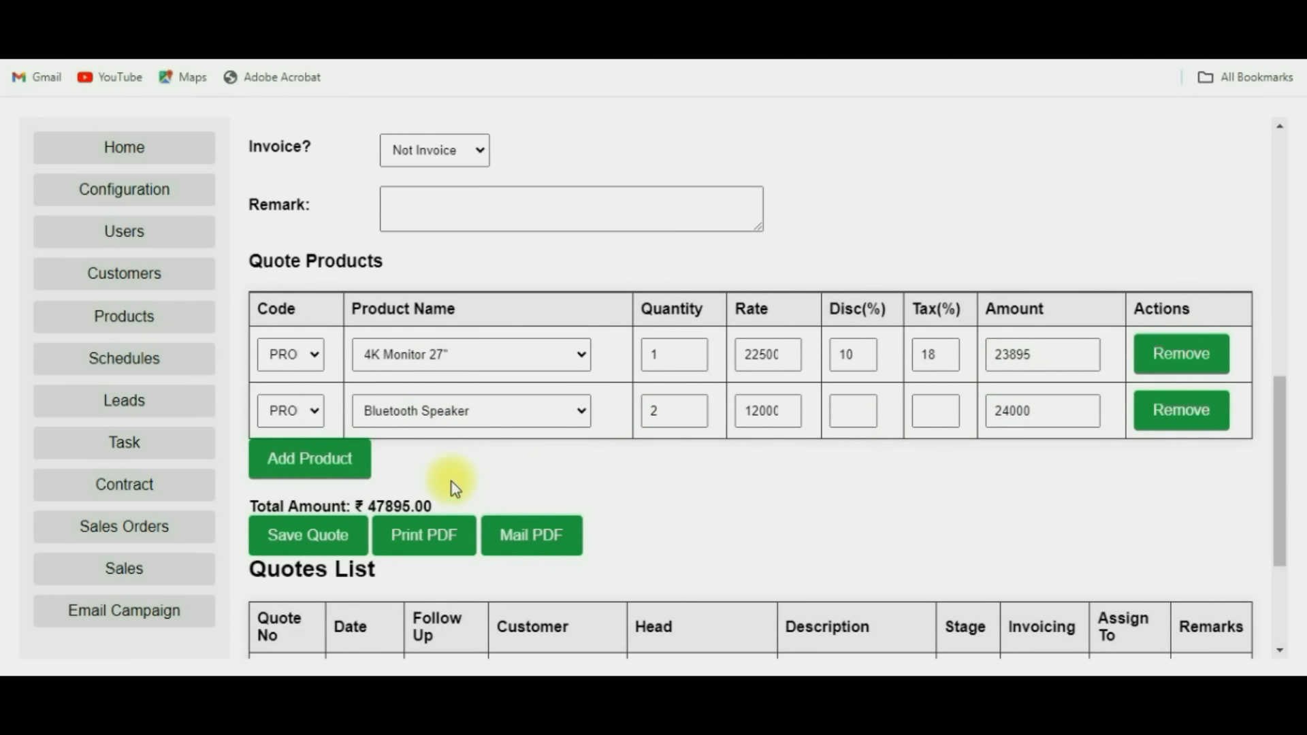
pyautogui.moveTo(431, 507); pyautogui.dragTo(363, 505)
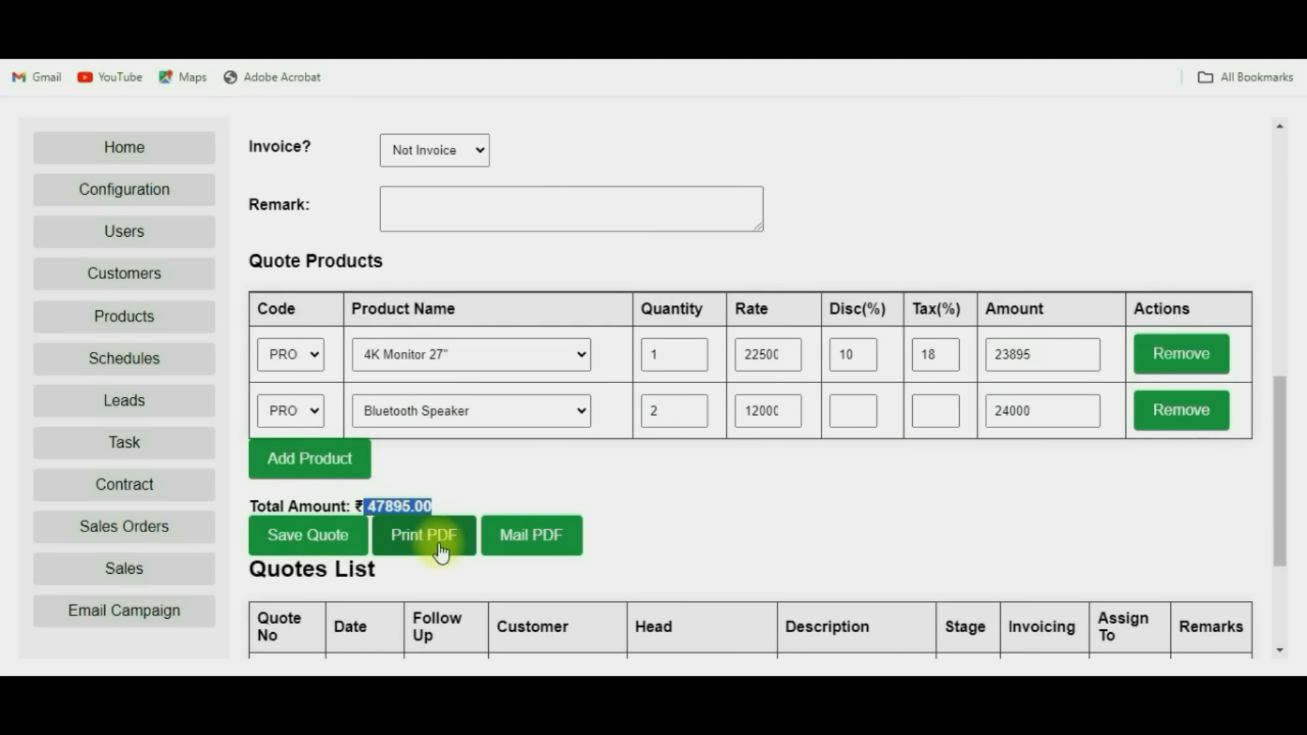
pyautogui.scroll(2, 541, 549)
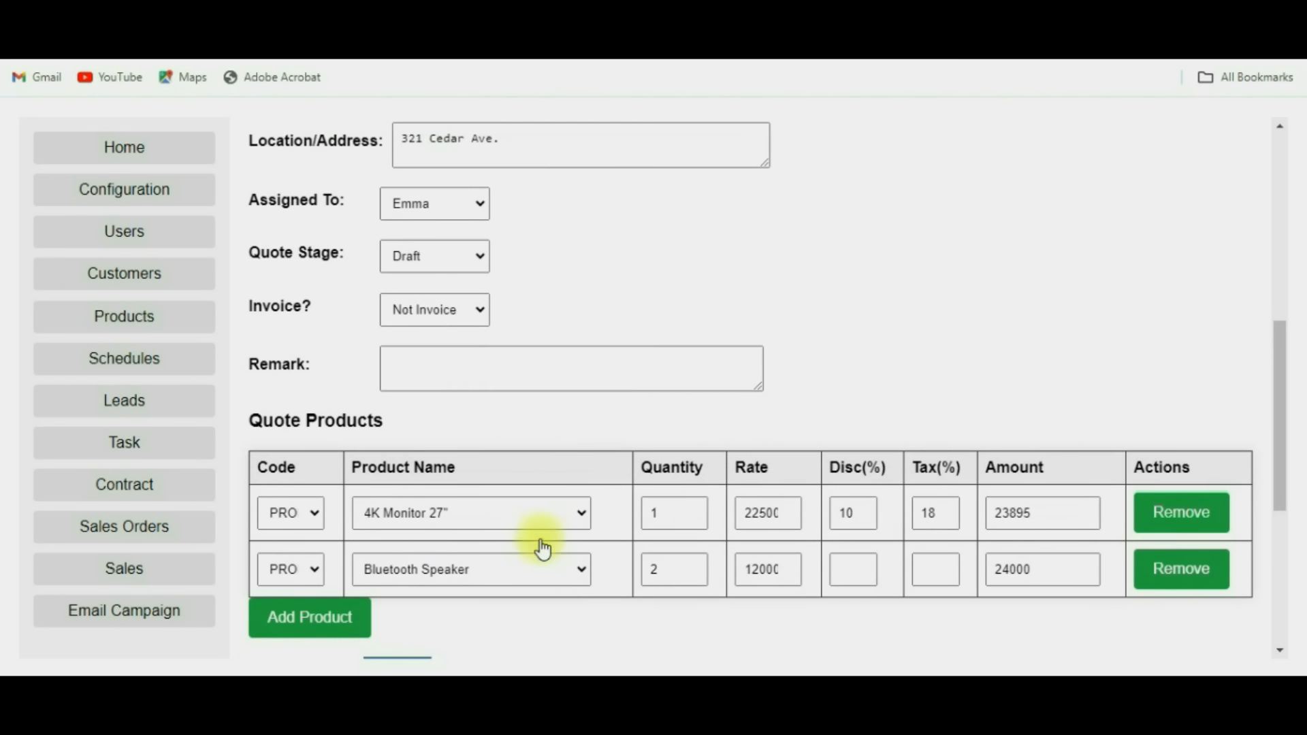
pyautogui.scroll(2, 589, 278)
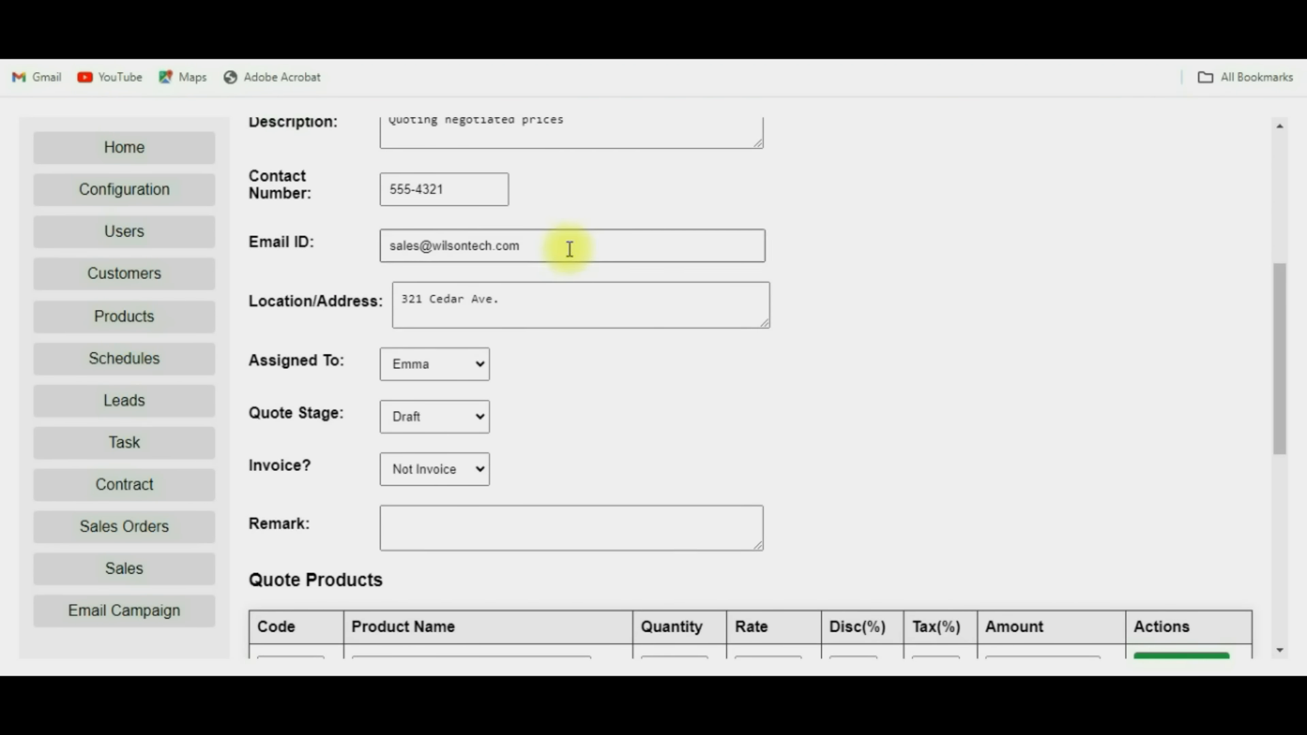
pyautogui.moveTo(569, 248); pyautogui.dragTo(388, 242)
pyautogui.scroll(-5, 537, 361)
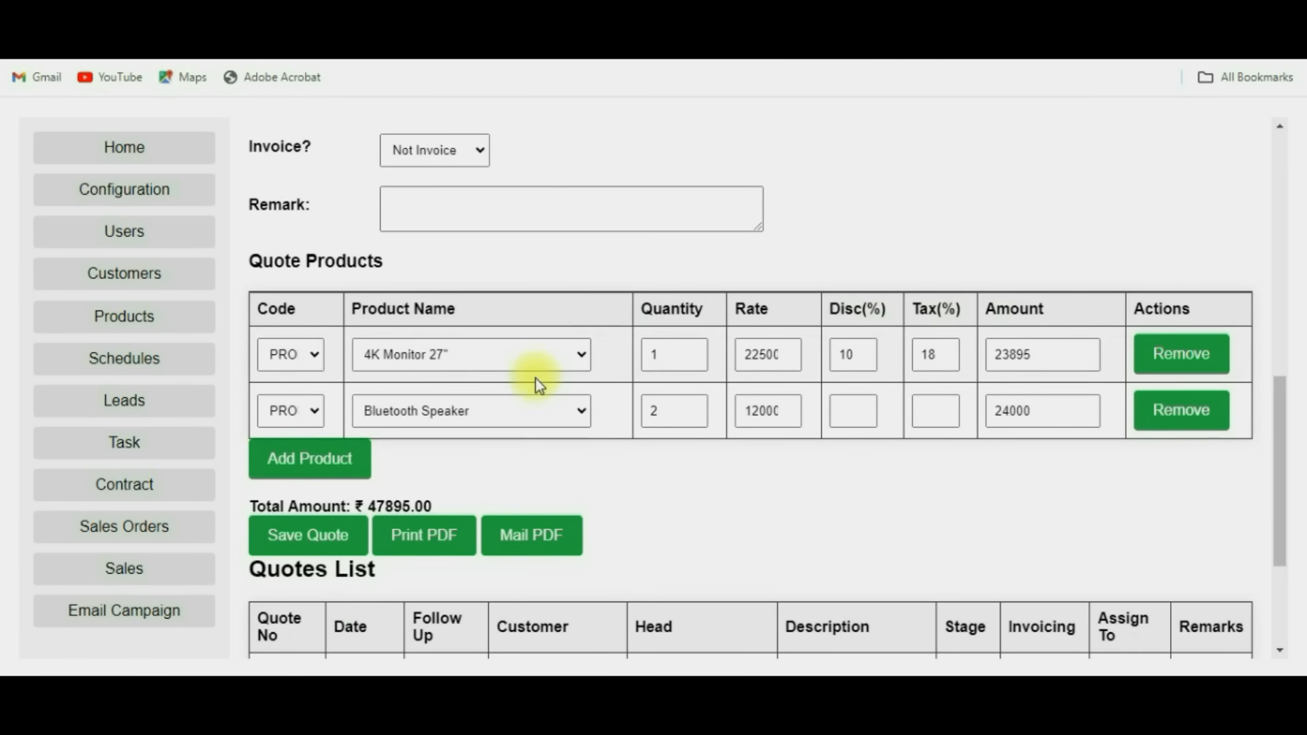
# Generate the Q-004 quotation PDF, check its ₹47895.00 total, and return to the Quotes List.
pyautogui.click(449, 553)
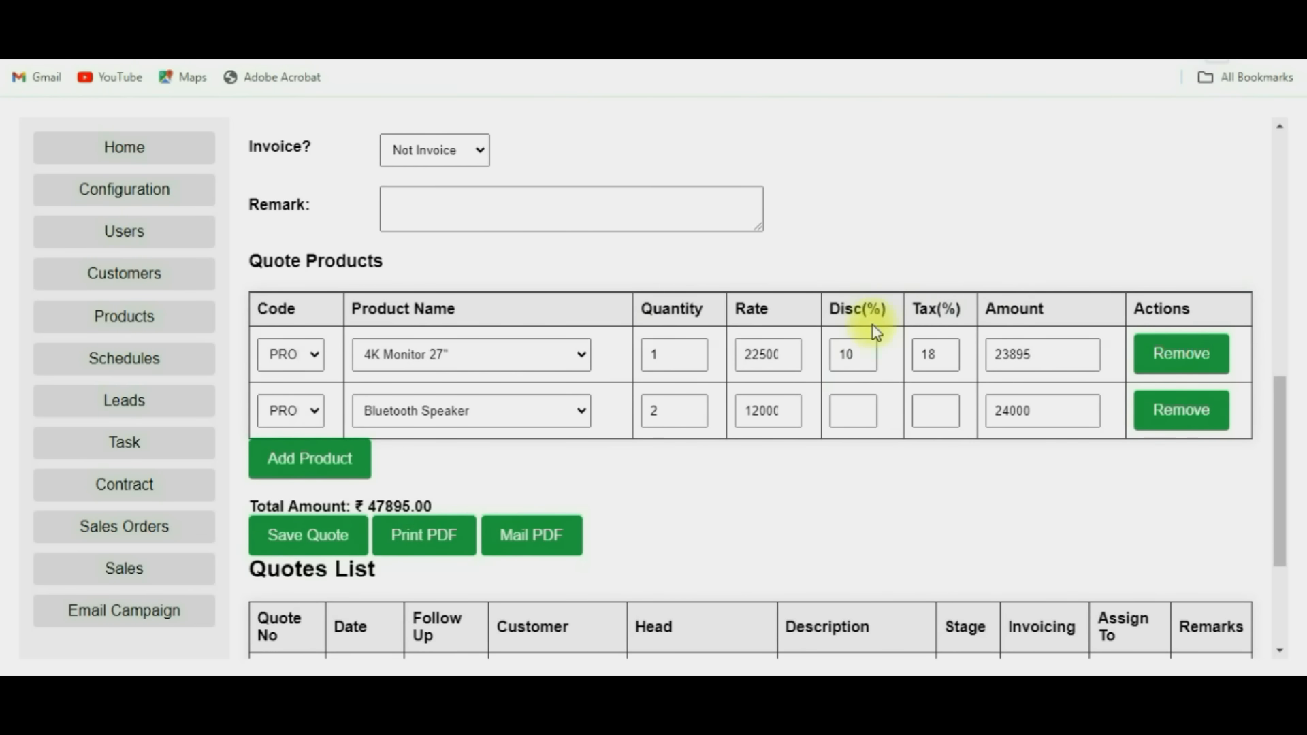
pyautogui.click(1032, 99)
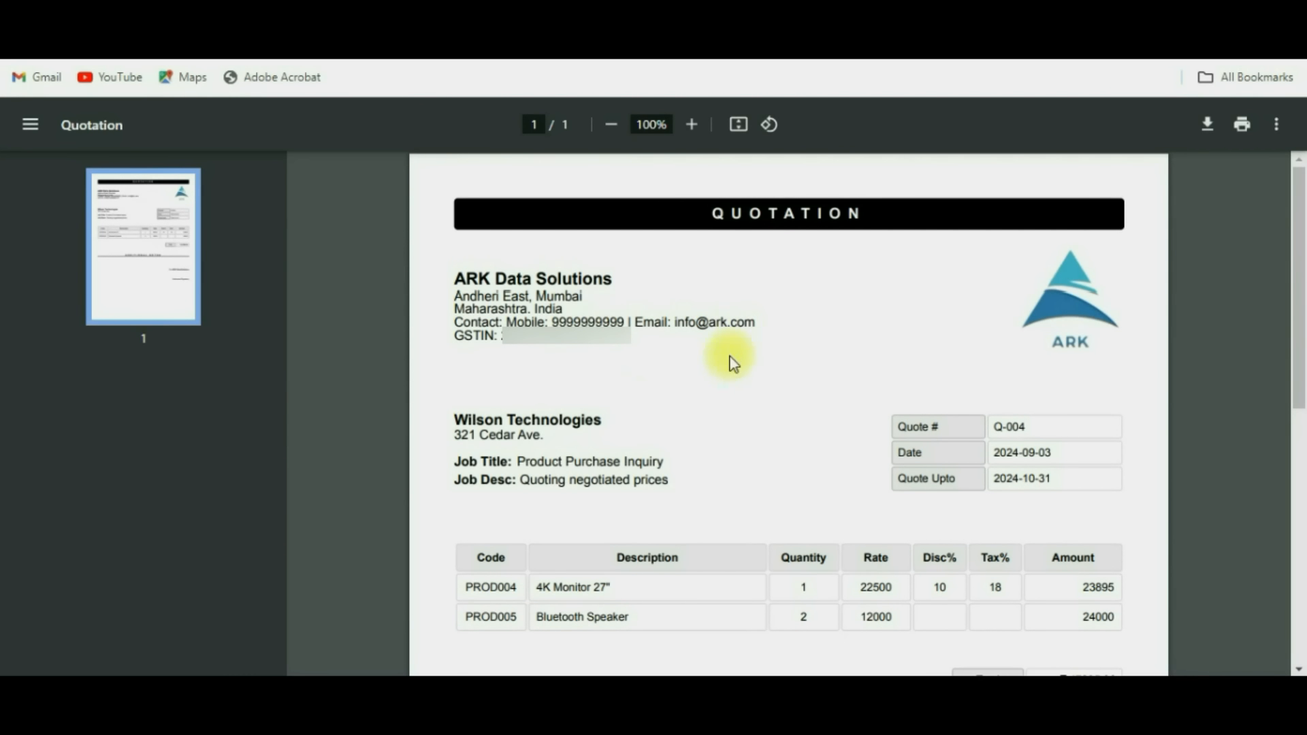
pyautogui.scroll(-5, 731, 361)
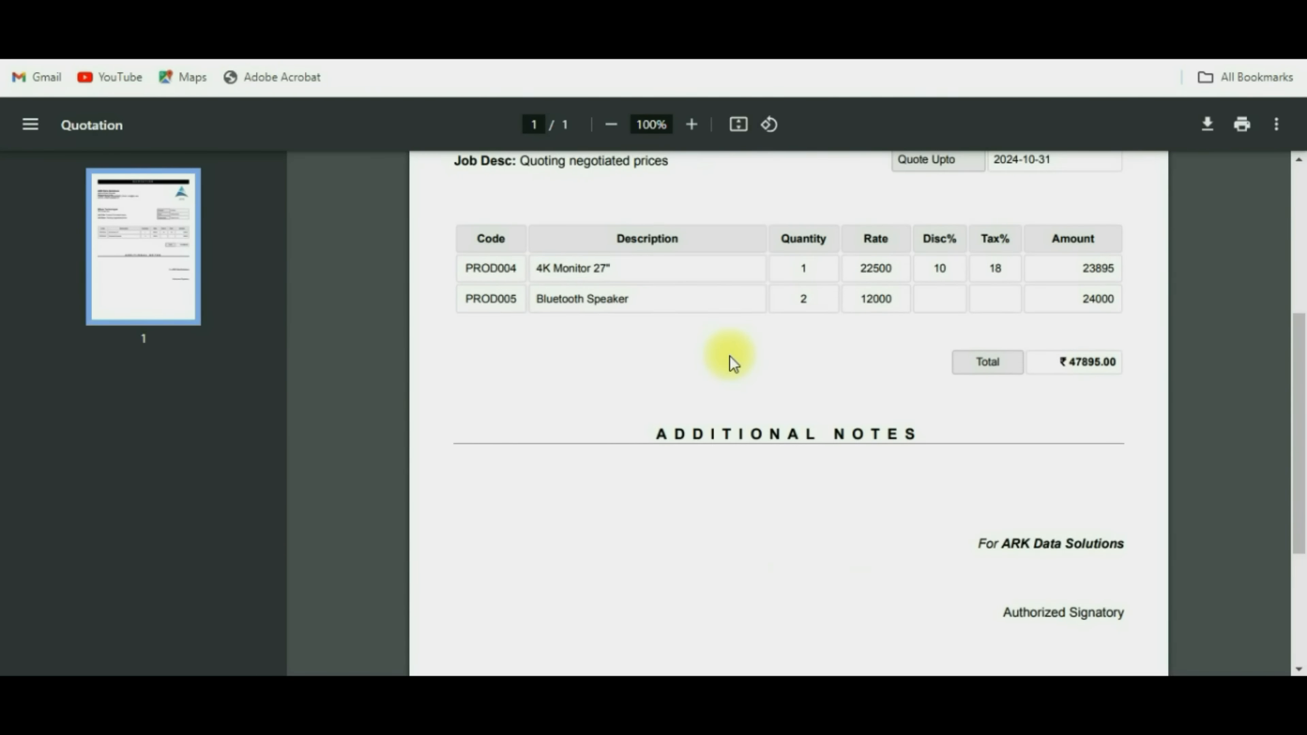
pyautogui.scroll(-2, 730, 356)
pyautogui.scroll(-1, 729, 373)
pyautogui.scroll(6, 730, 374)
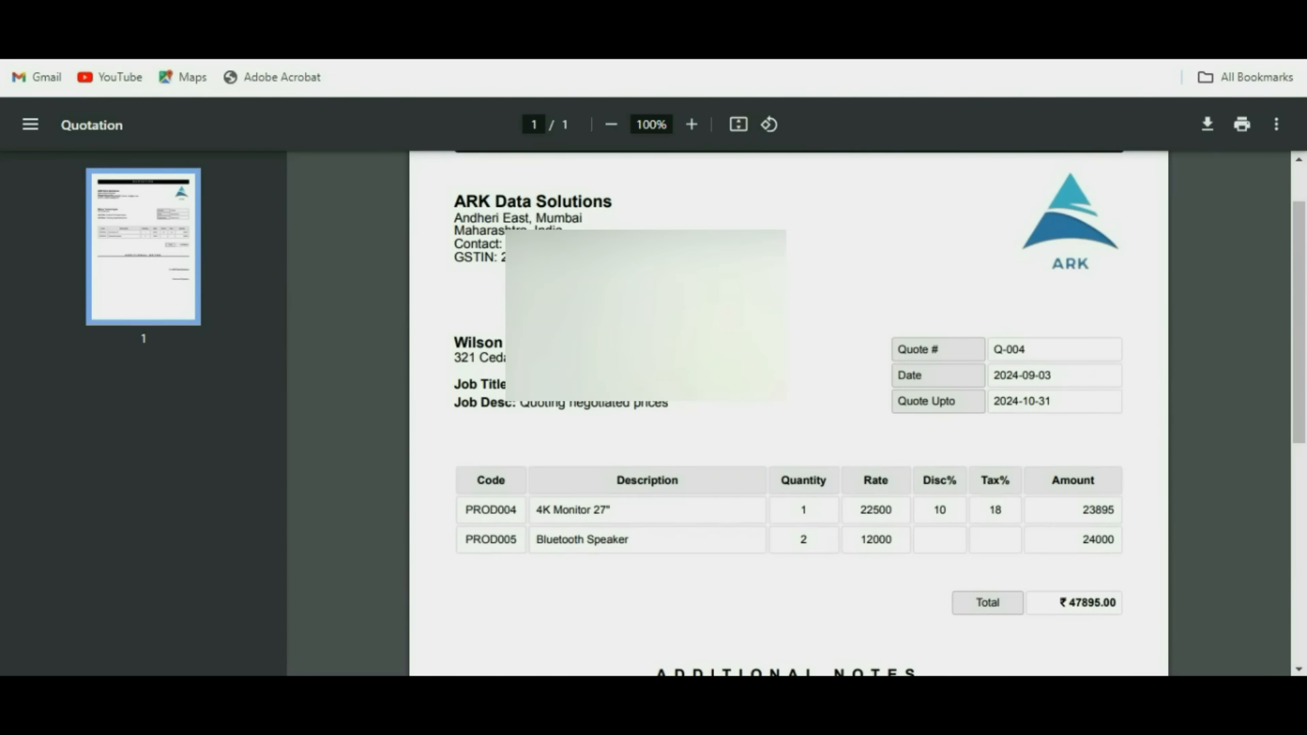
pyautogui.scroll(1, 729, 374)
pyautogui.click(695, 14)
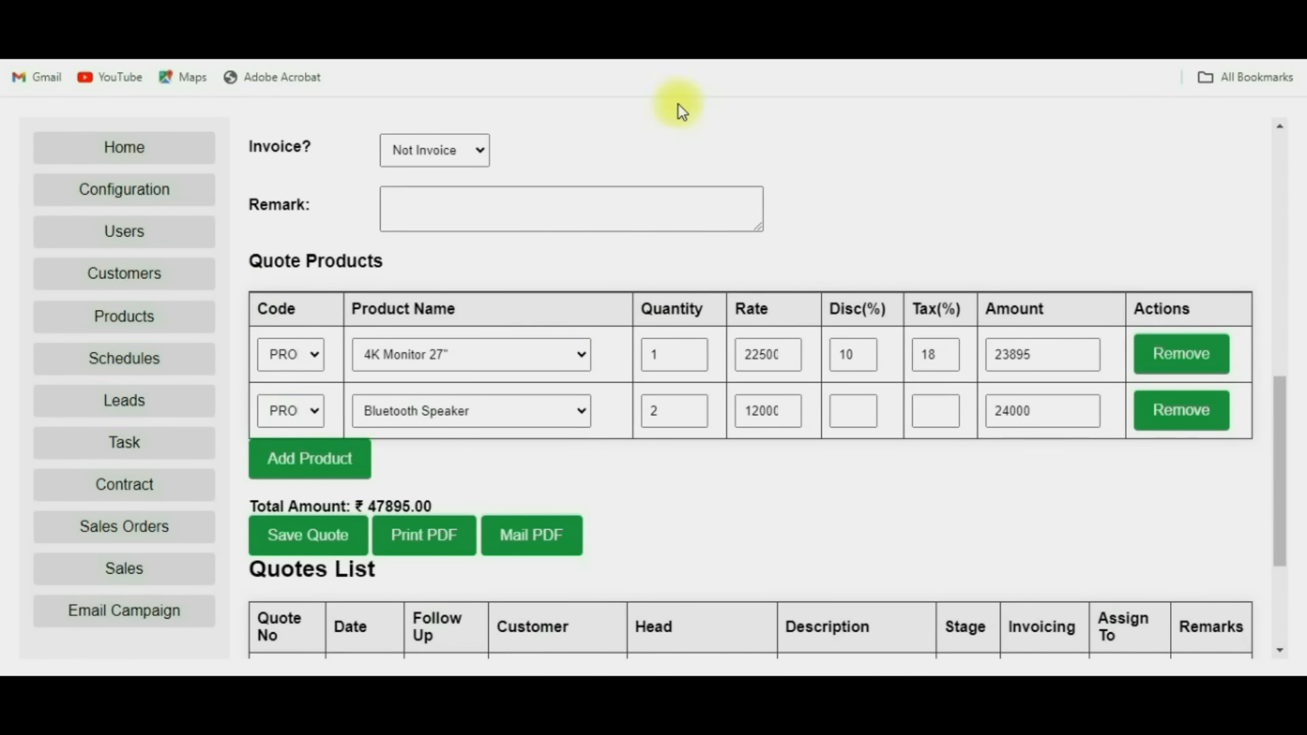
pyautogui.scroll(-3, 591, 417)
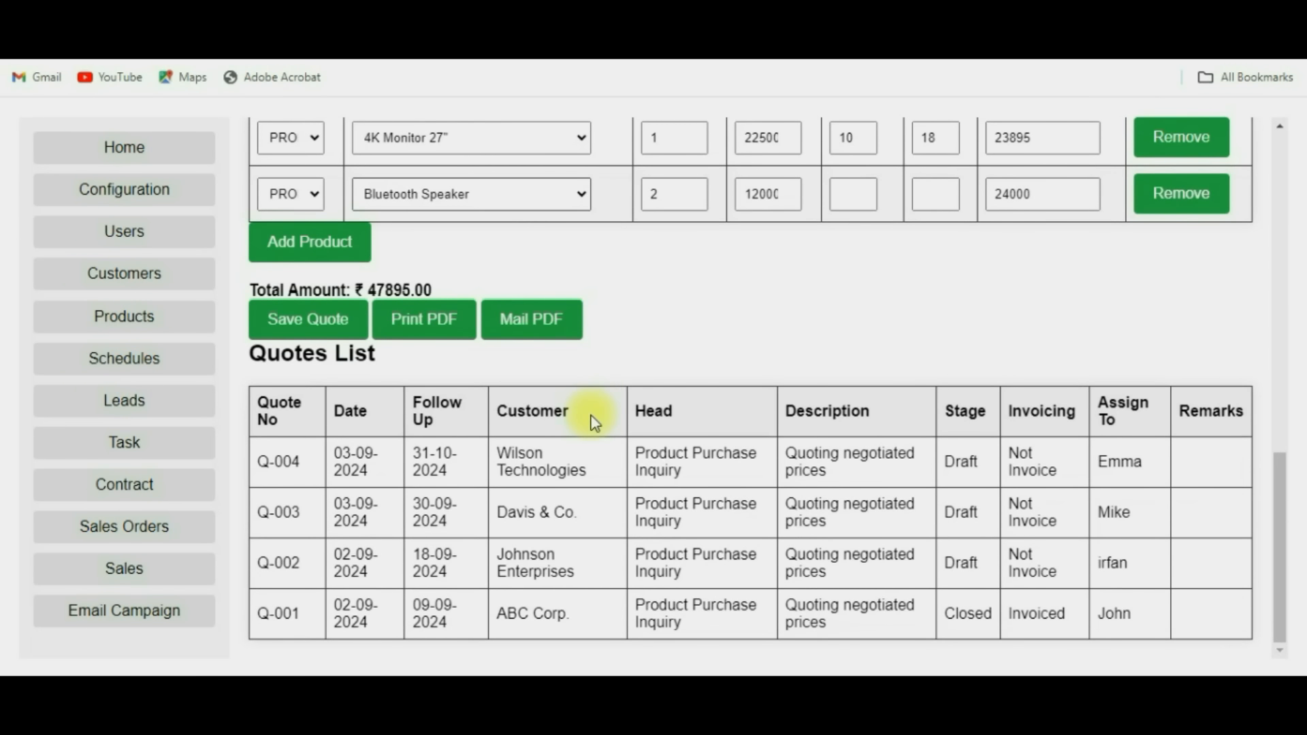
# Review orders O-001 to O-004 in the Sales Orders list, then switch to Sales.
pyautogui.click(129, 534)
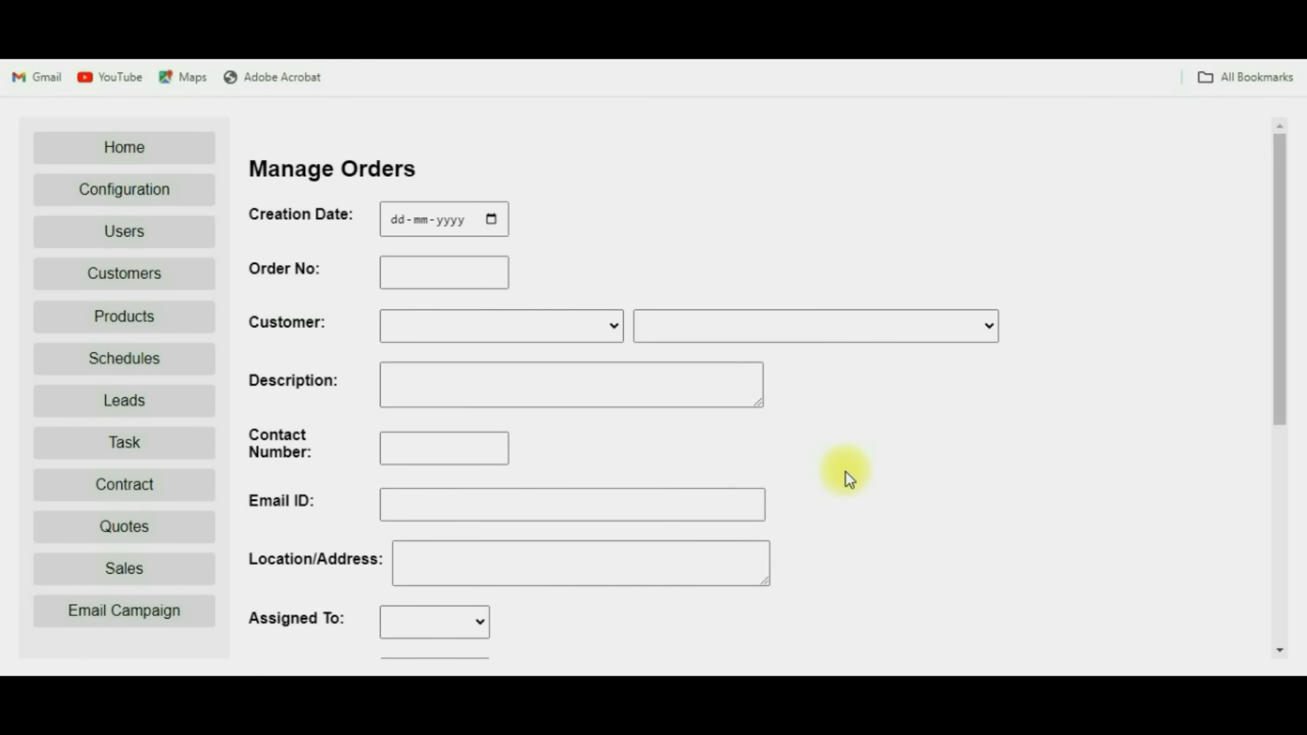
pyautogui.scroll(-4, 846, 476)
pyautogui.scroll(-1, 846, 473)
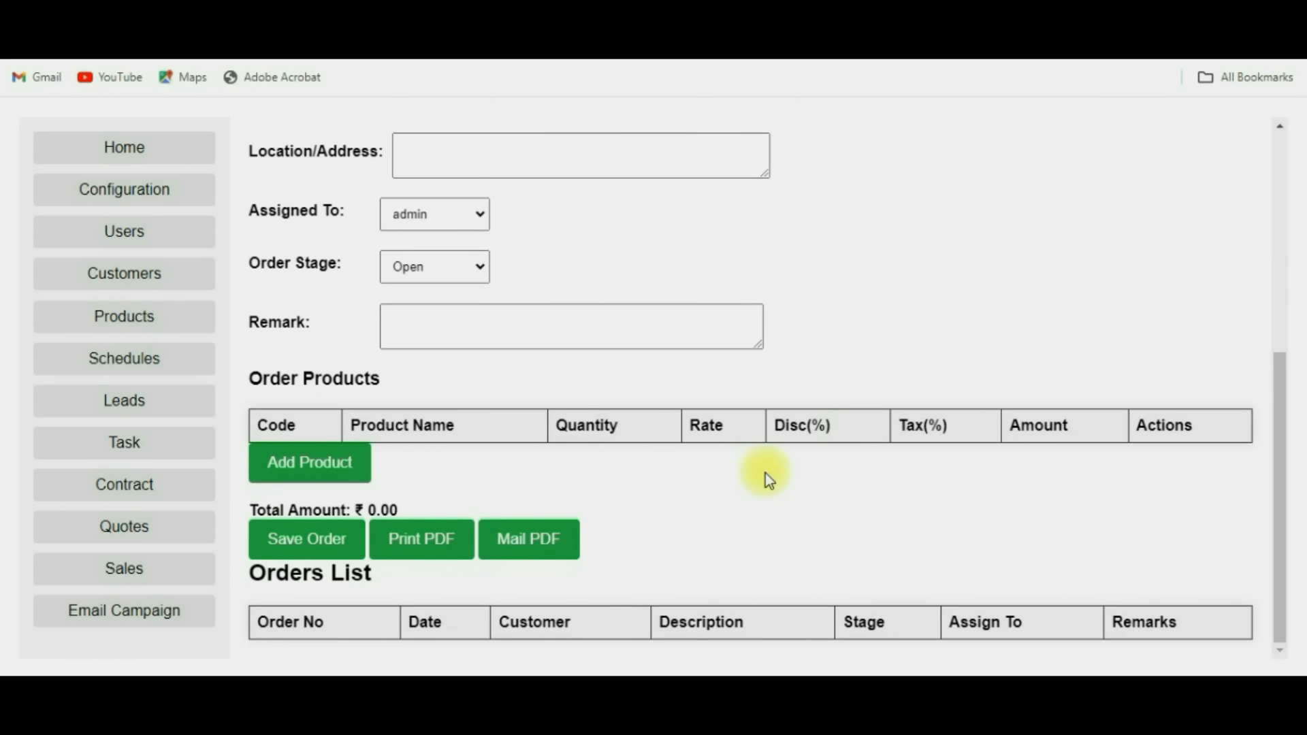
pyautogui.scroll(5, 767, 476)
pyautogui.scroll(1, 768, 480)
pyautogui.scroll(-8, 799, 450)
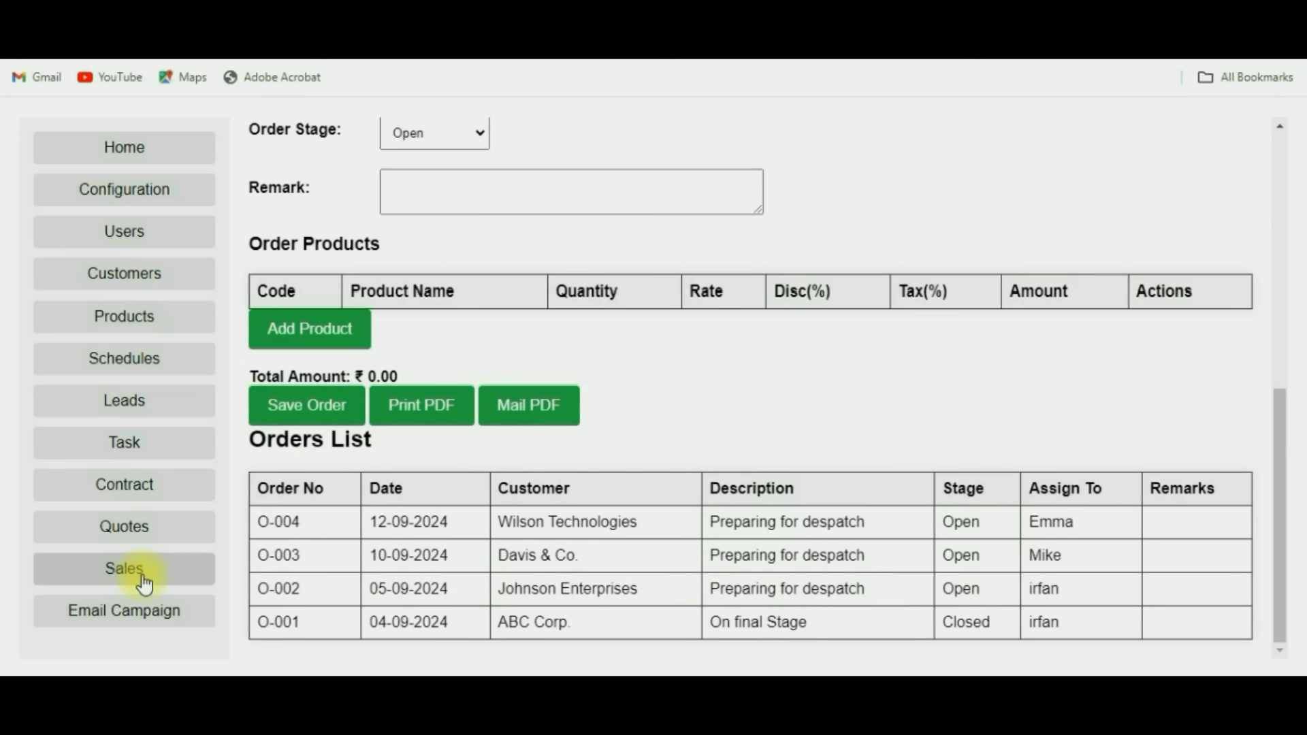
pyautogui.click(141, 577)
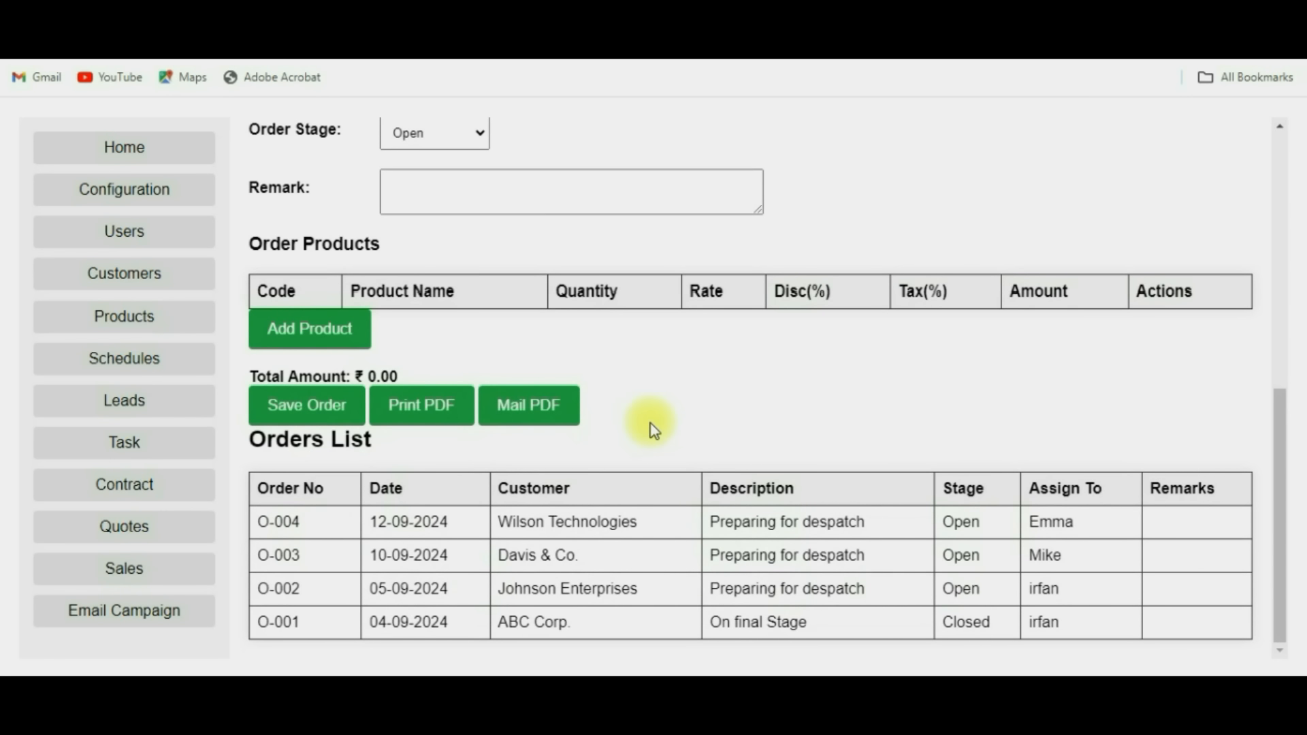
pyautogui.scroll(-5, 716, 418)
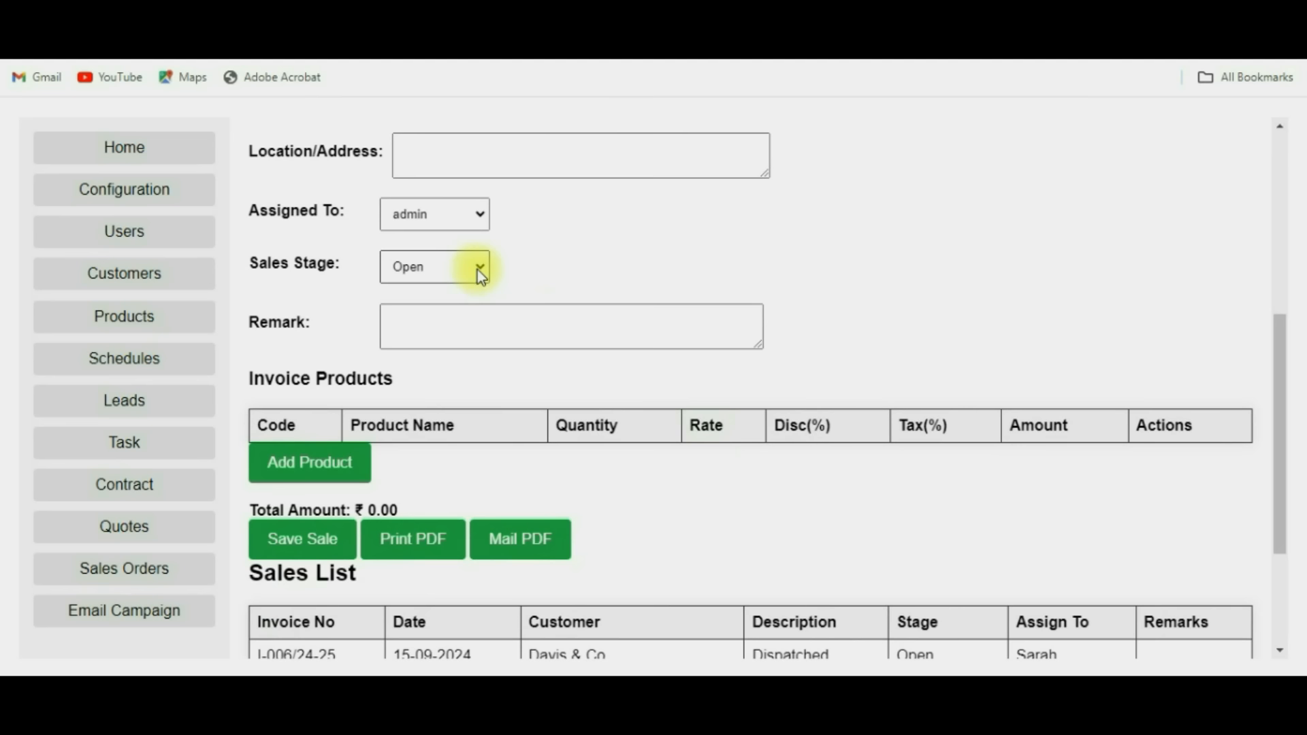
pyautogui.click(480, 274)
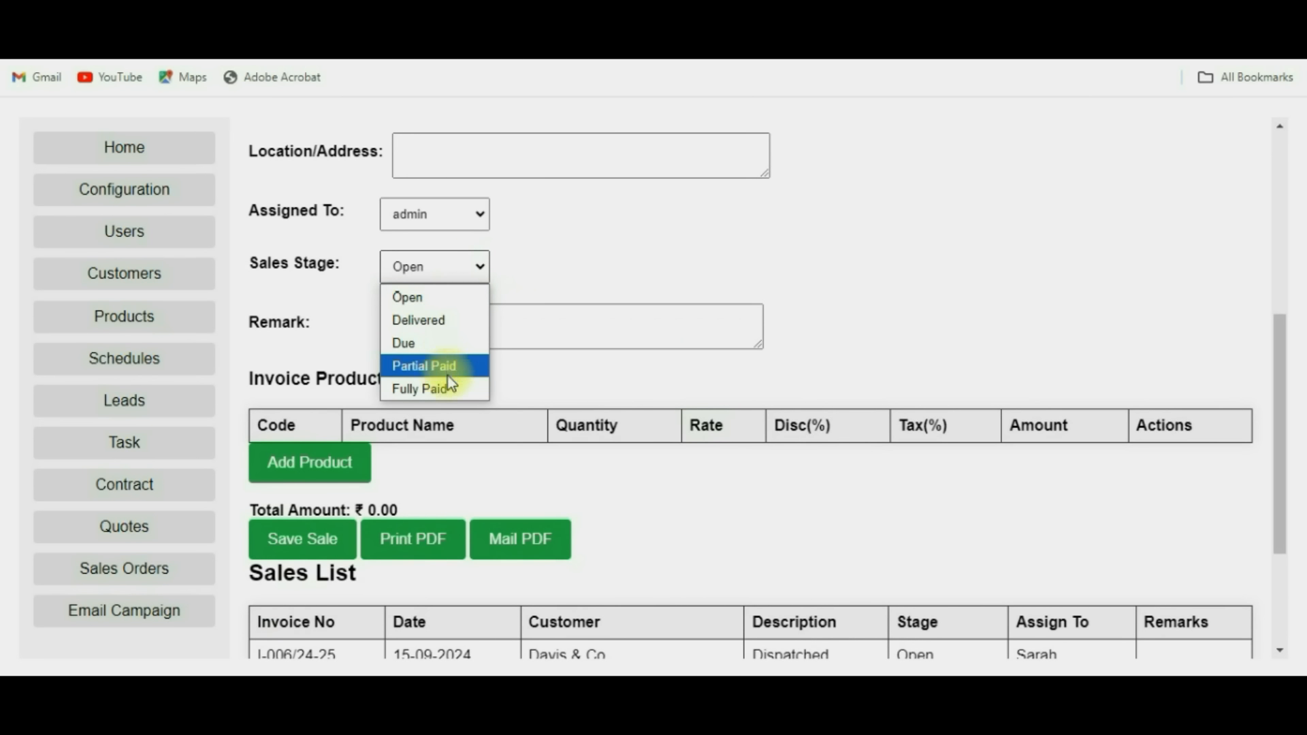
pyautogui.click(591, 379)
pyautogui.scroll(-1, 591, 379)
pyautogui.scroll(-3, 595, 381)
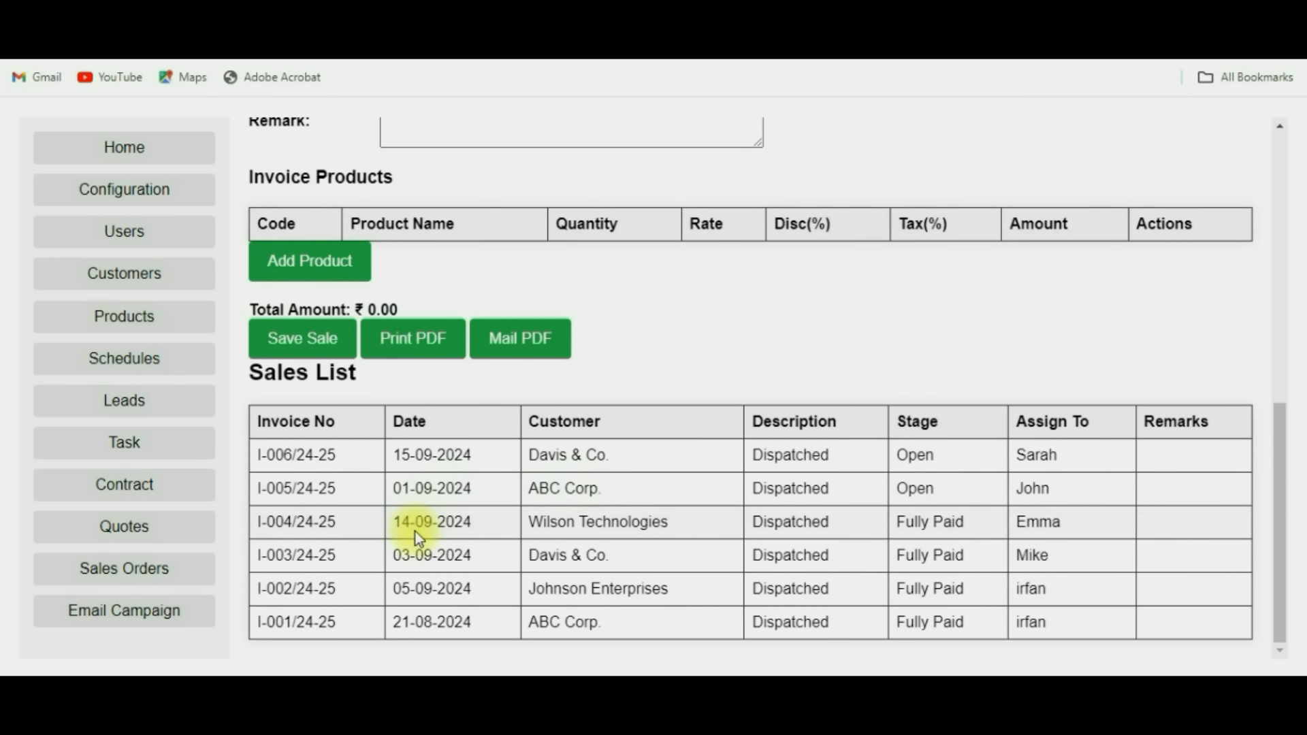
pyautogui.scroll(8, 416, 528)
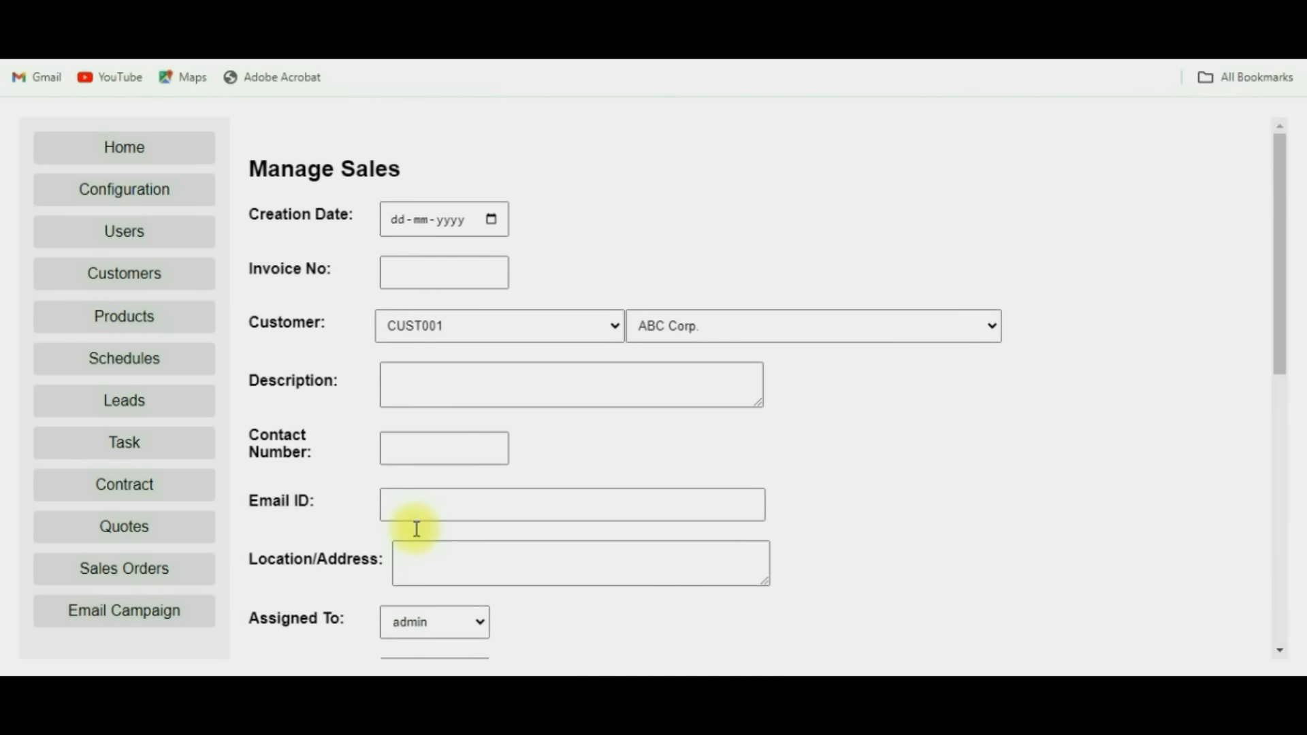
# Review the Home dashboard's pending schedules, leads, tasks and invoices, then go to Email Campaign.
pyautogui.click(156, 162)
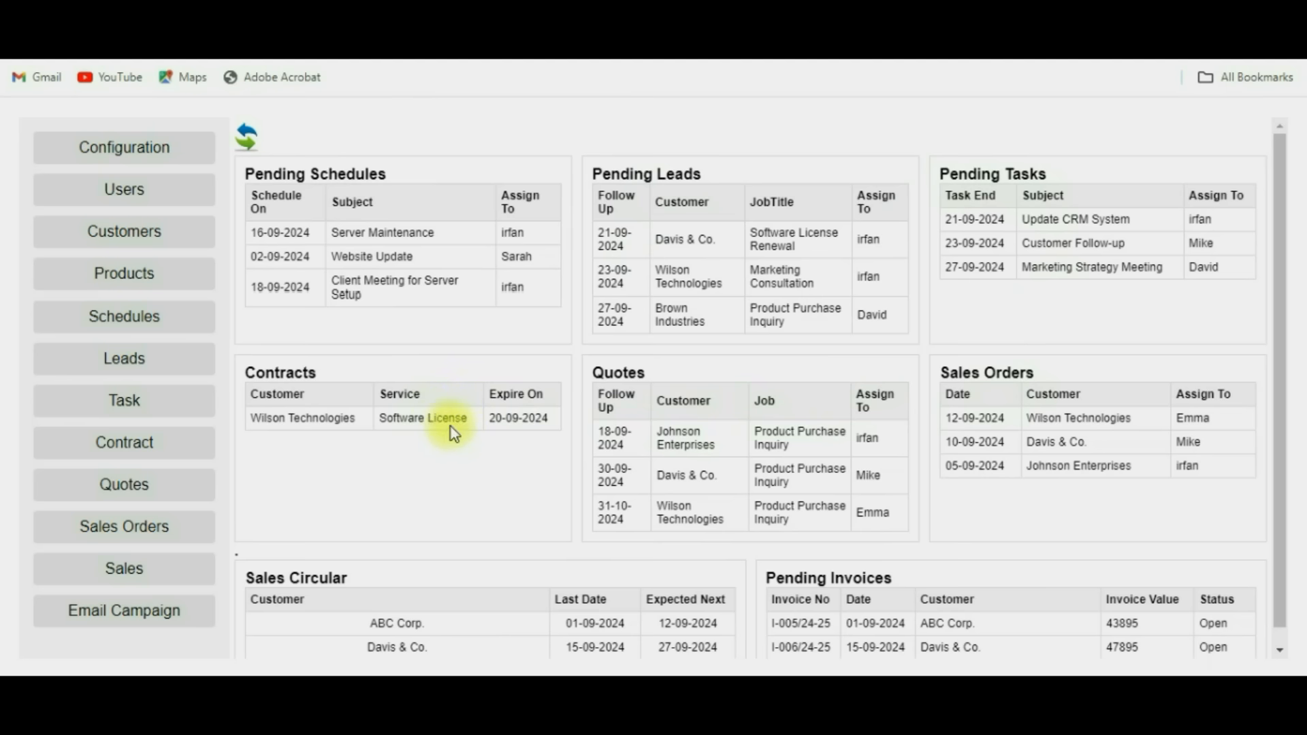
pyautogui.scroll(-1, 450, 428)
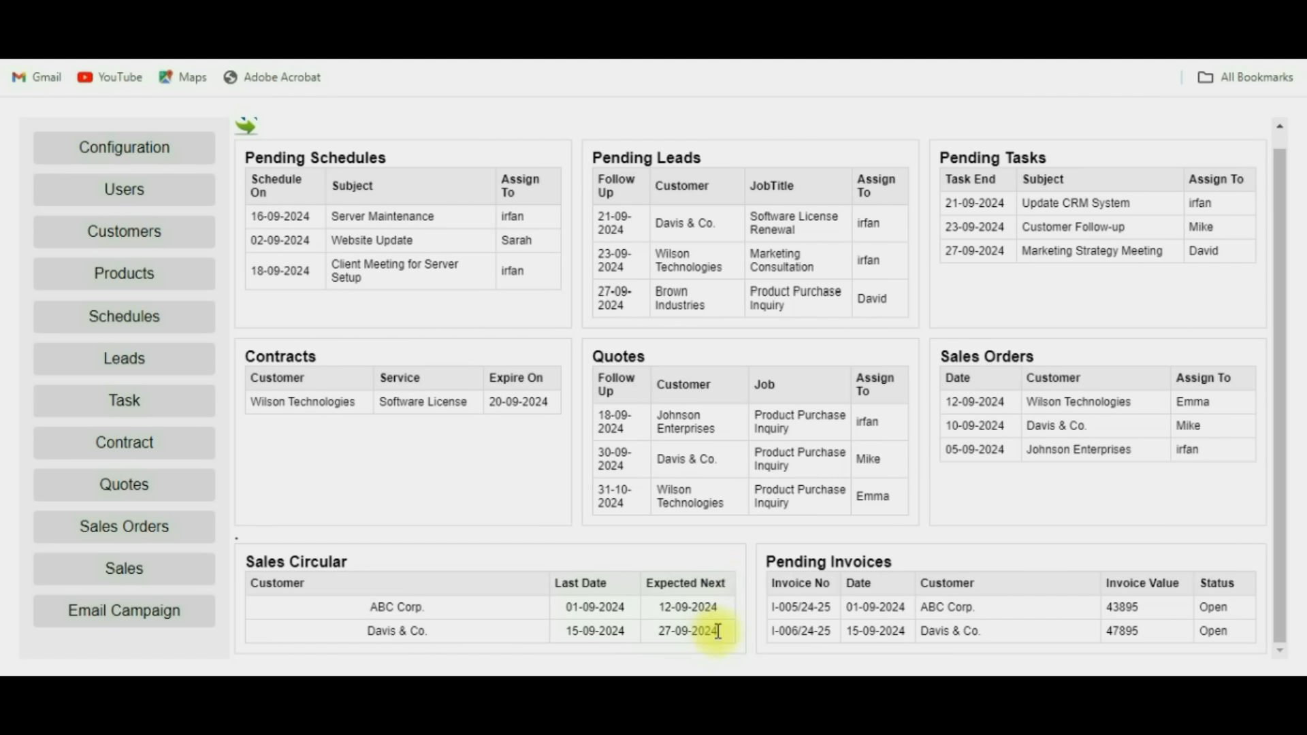
pyautogui.doubleClick(1216, 607)
pyautogui.click(1233, 643)
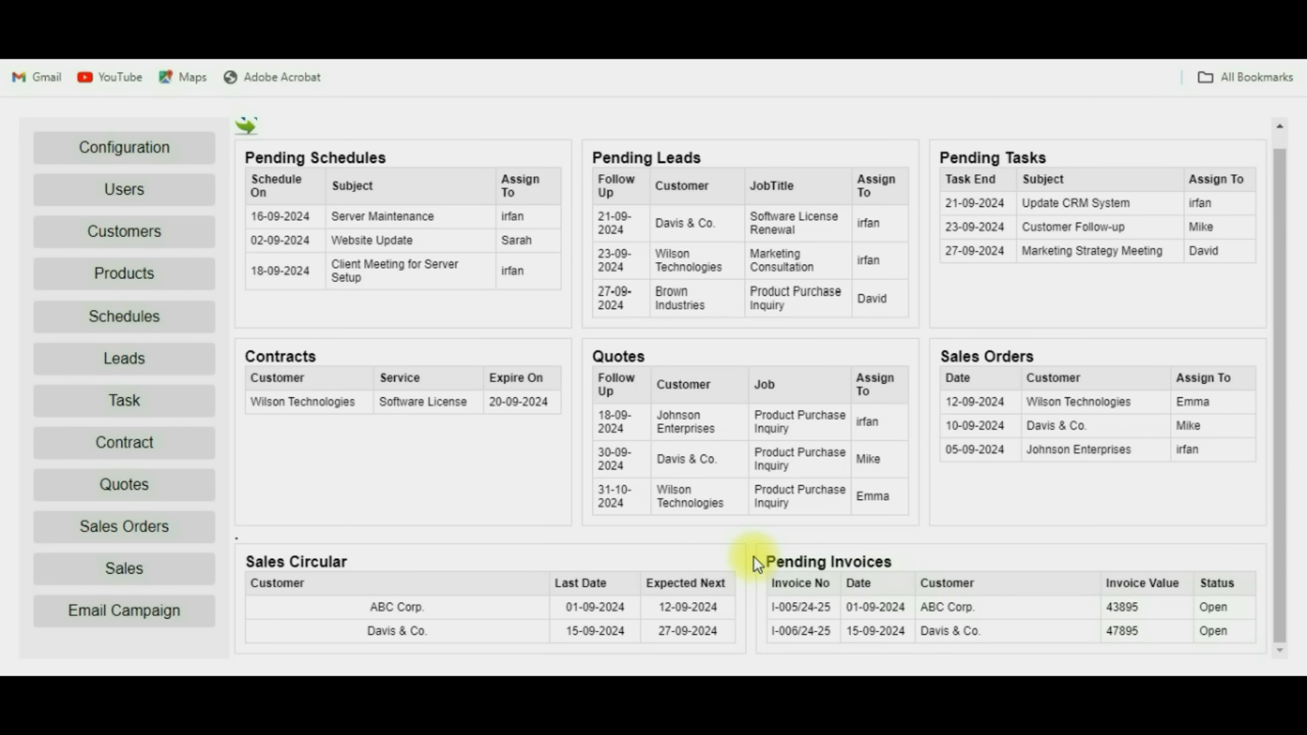
pyautogui.click(124, 616)
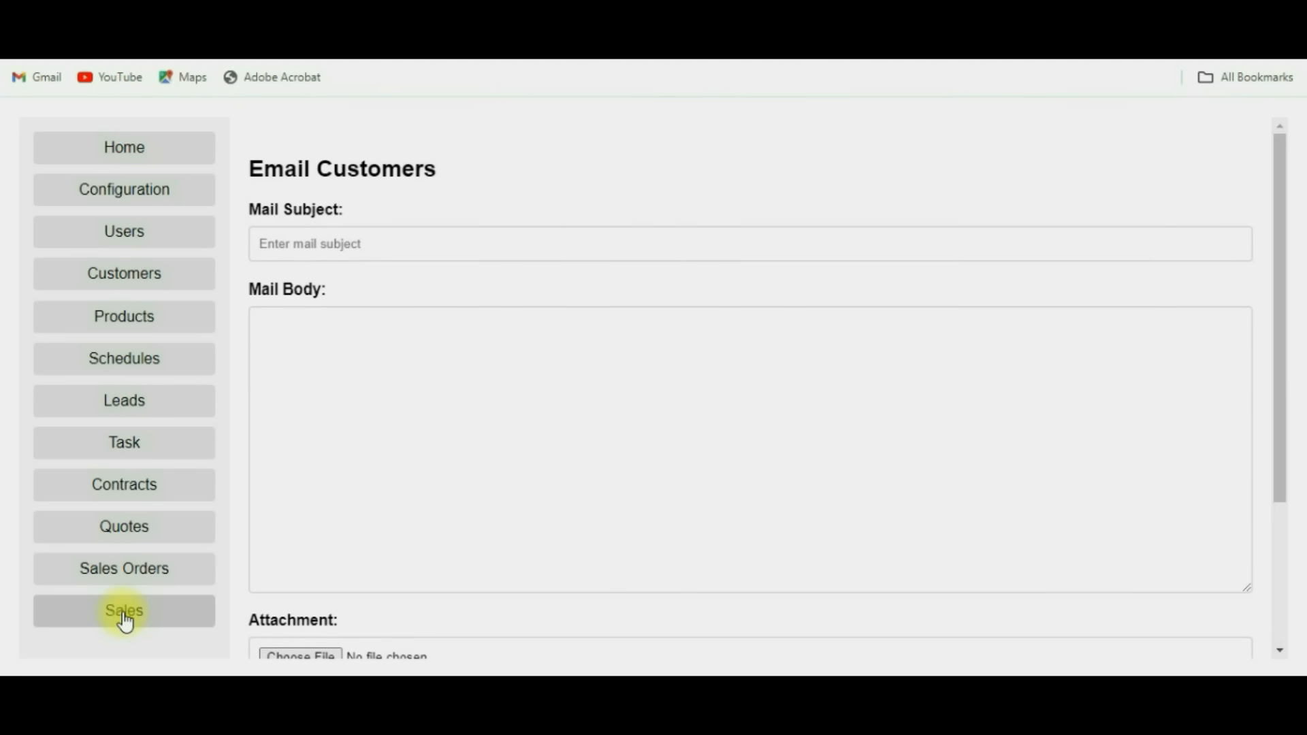
# Look over the Email Customers form's mail subject, body and customer list.
pyautogui.click(436, 249)
pyautogui.click(421, 369)
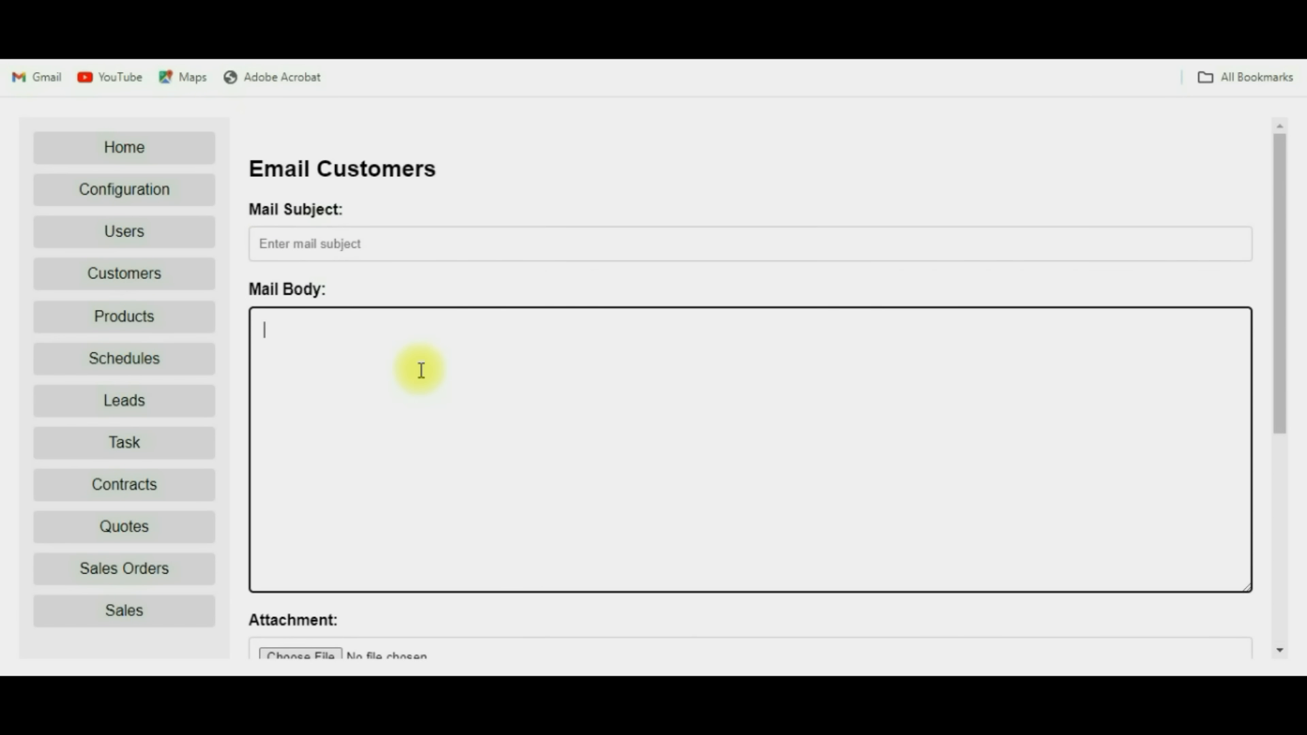
pyautogui.scroll(-2, 422, 370)
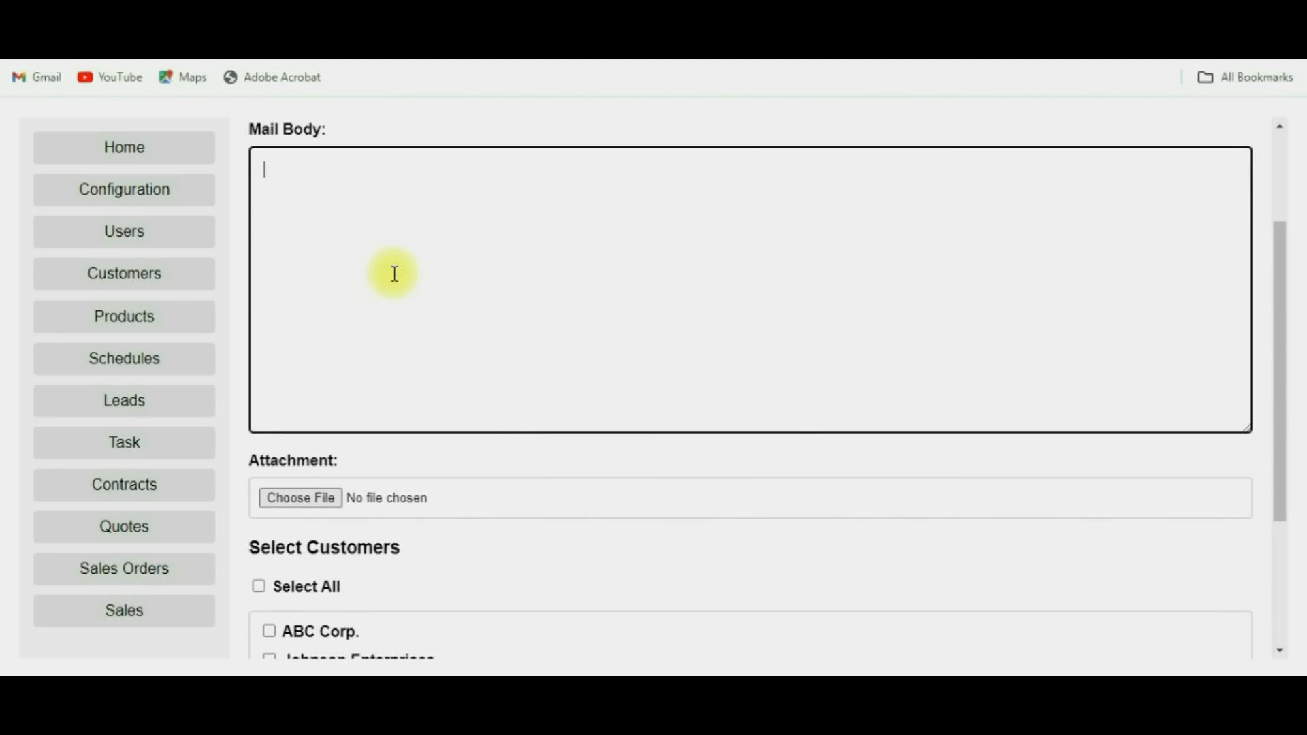
pyautogui.scroll(-1, 406, 530)
pyautogui.scroll(-2, 407, 530)
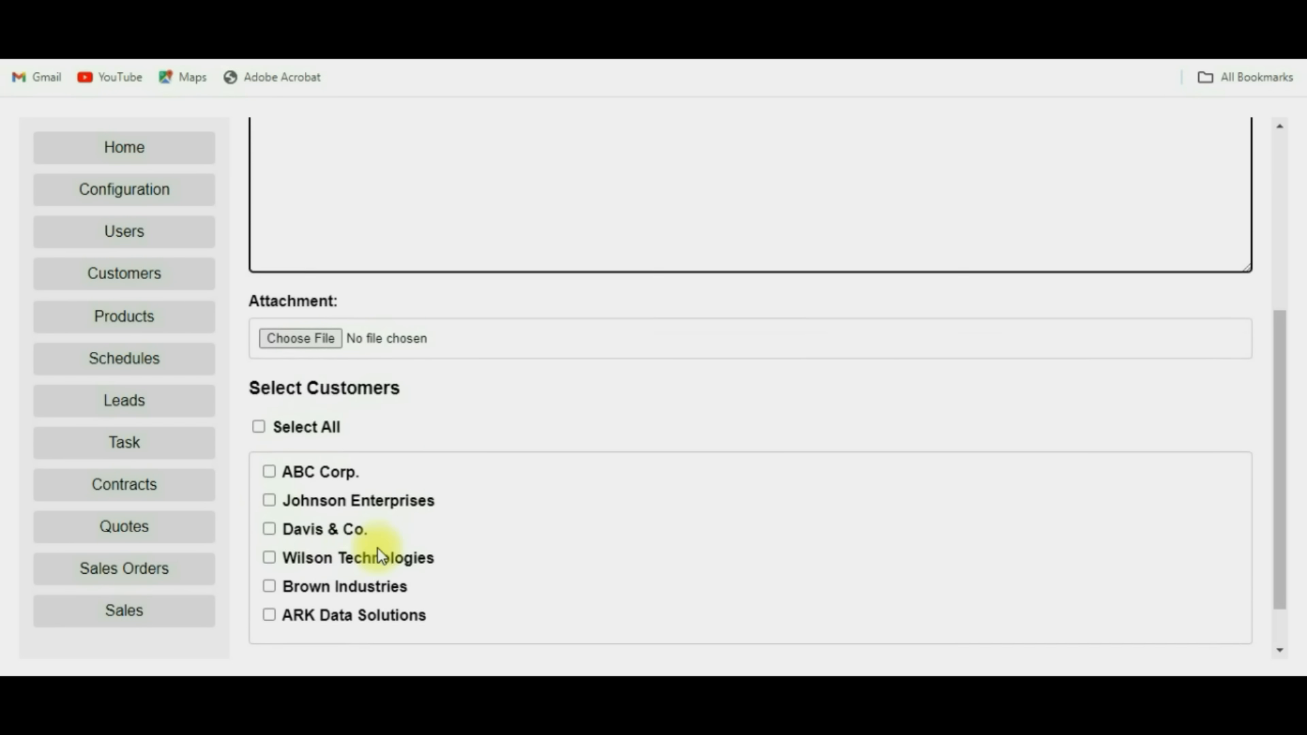
pyautogui.scroll(-1, 377, 547)
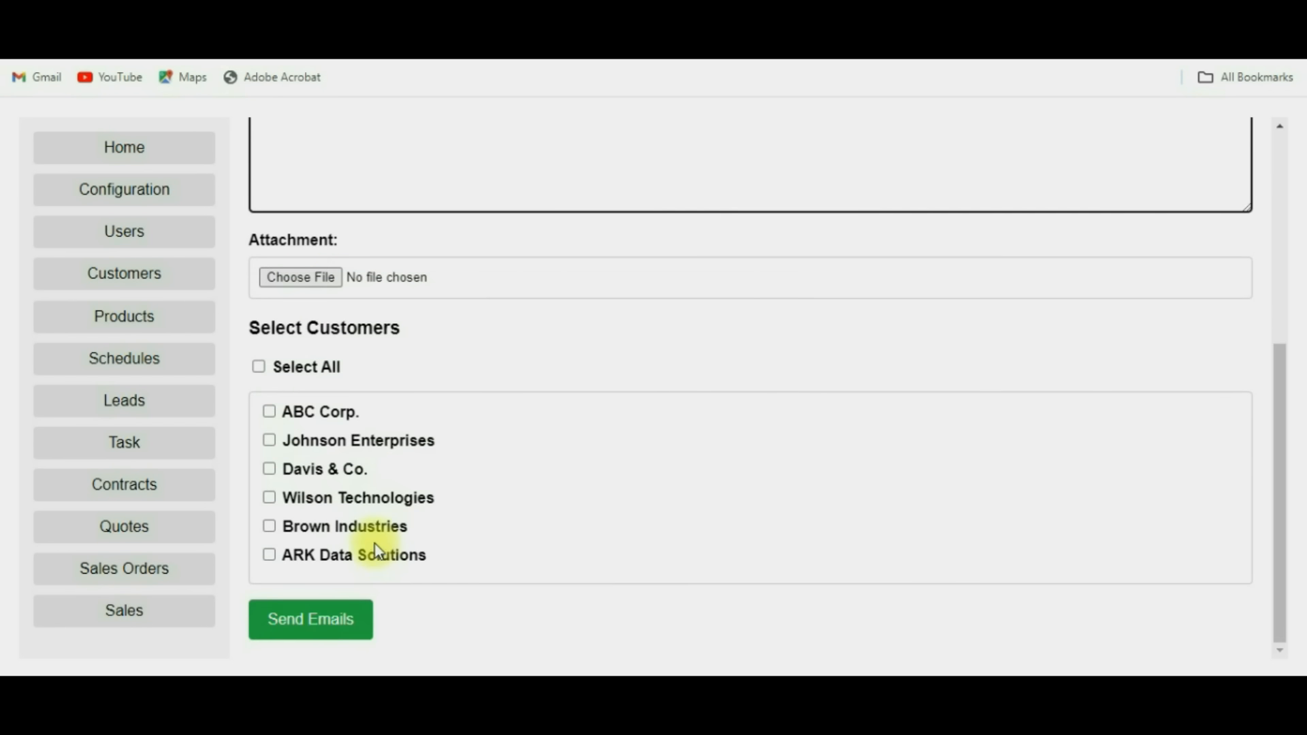
# Select ABC Corp. and Johnson Enterprises as recipients, then return to the Home dashboard.
pyautogui.click(259, 368)
pyautogui.click(258, 367)
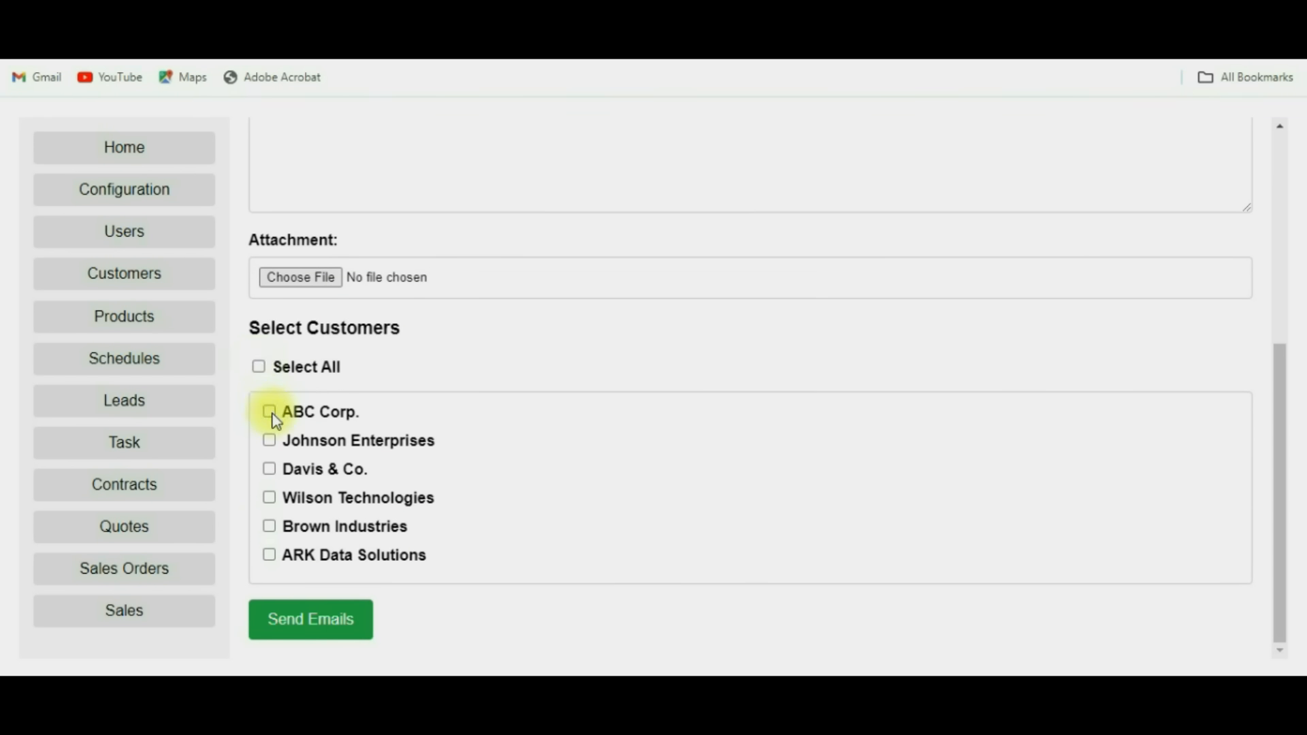
pyautogui.click(269, 411)
pyautogui.click(269, 440)
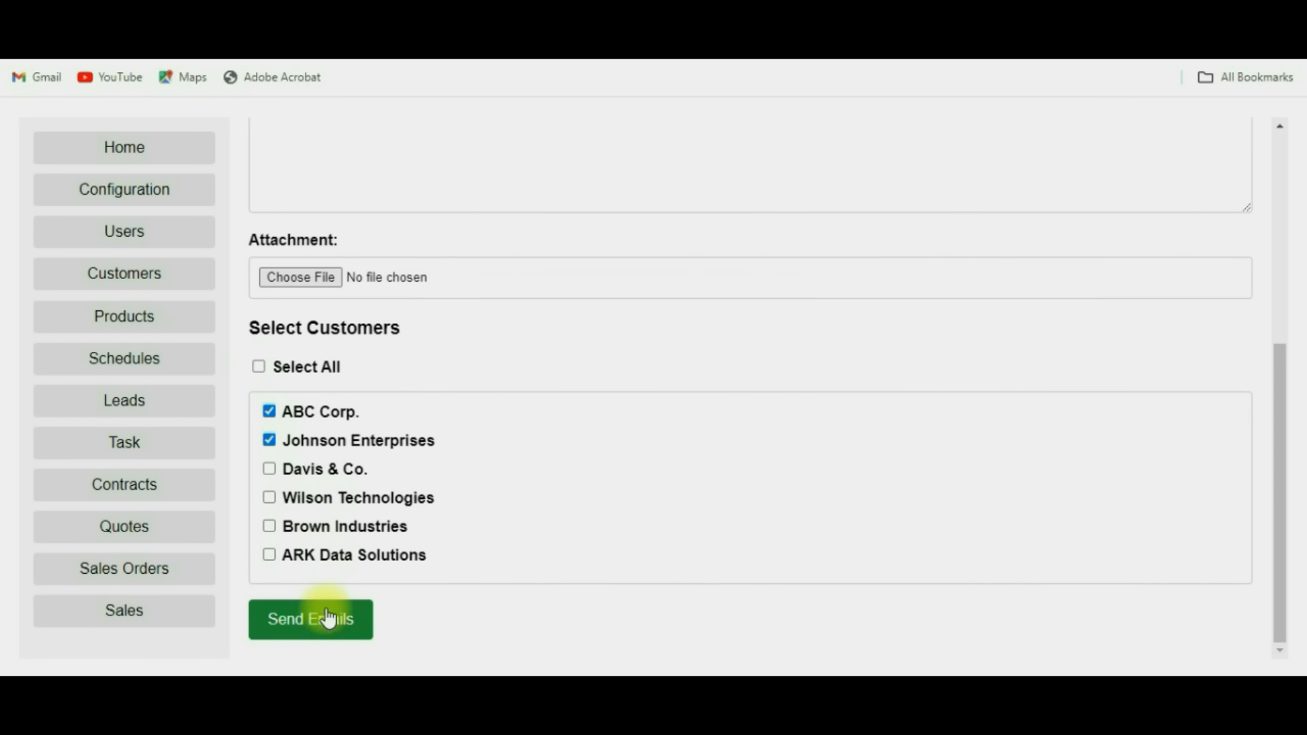
pyautogui.scroll(5, 540, 437)
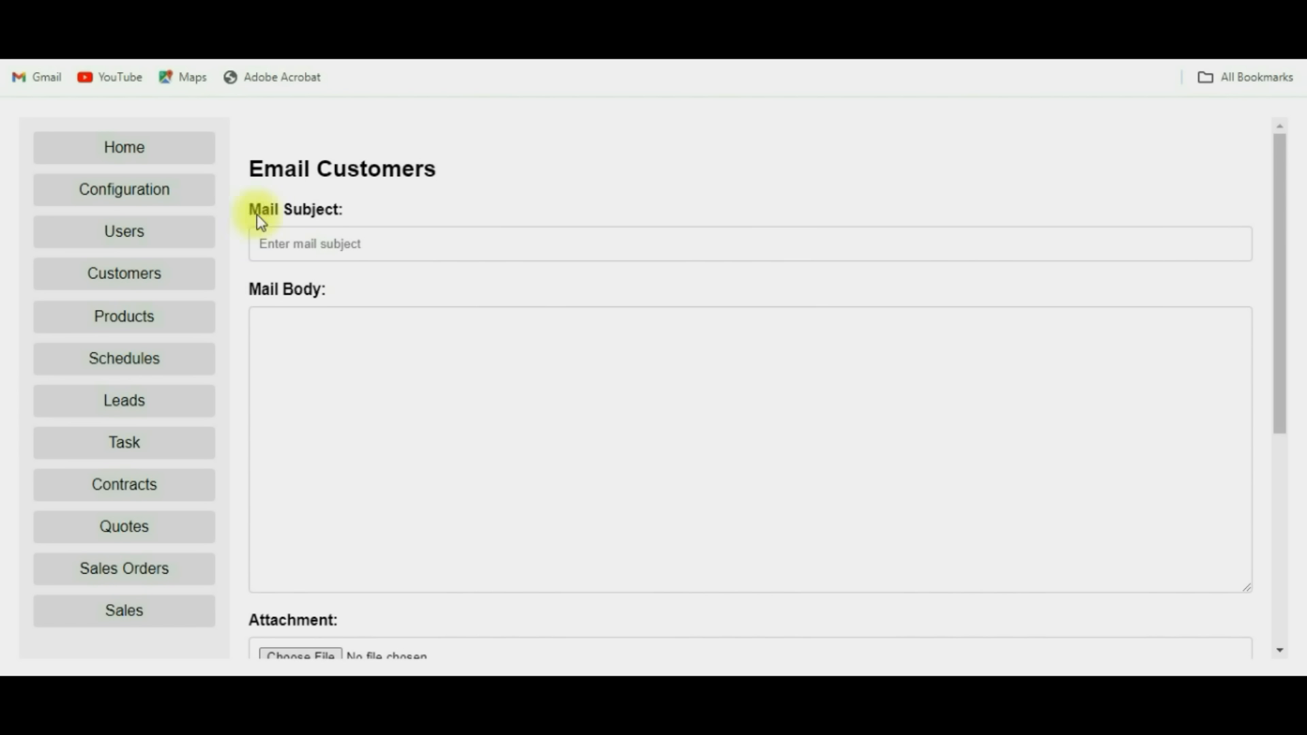
pyautogui.click(159, 161)
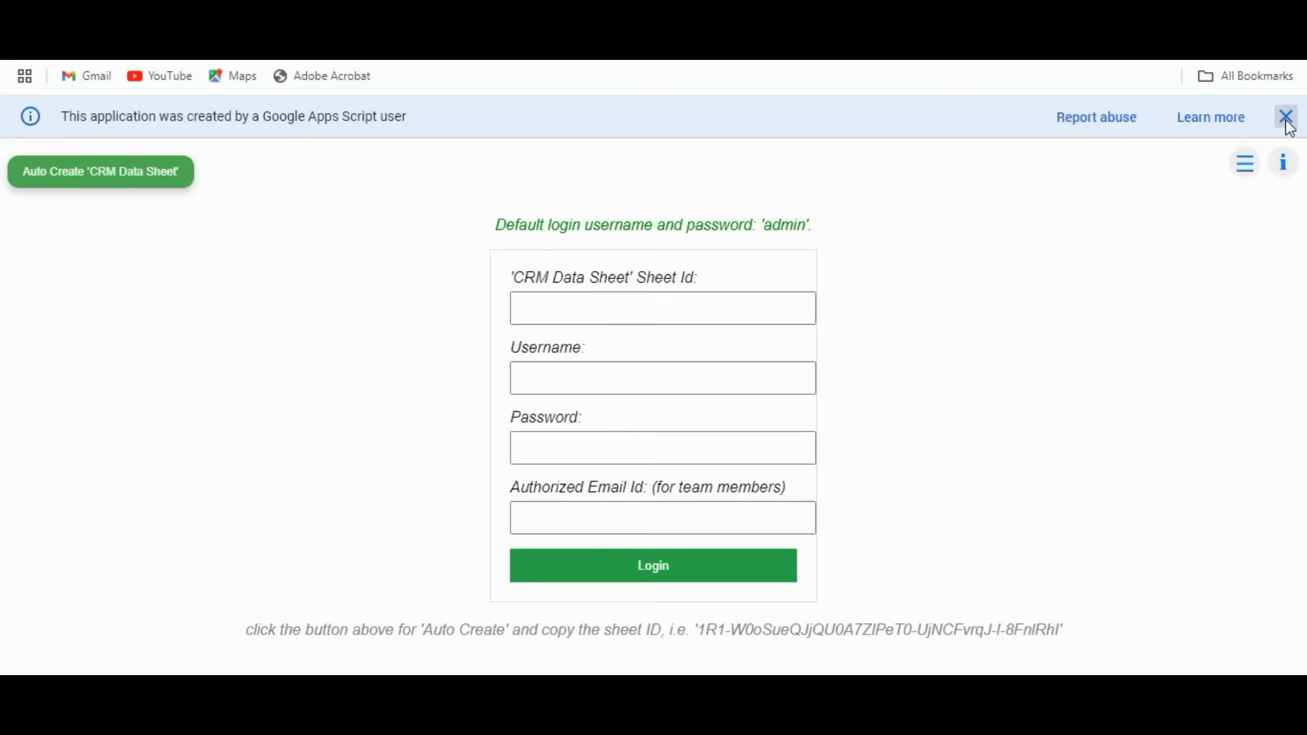
# Dismiss the notice banner, paste the data sheet ID, and enter the team member's username and password.
pyautogui.click(1287, 121)
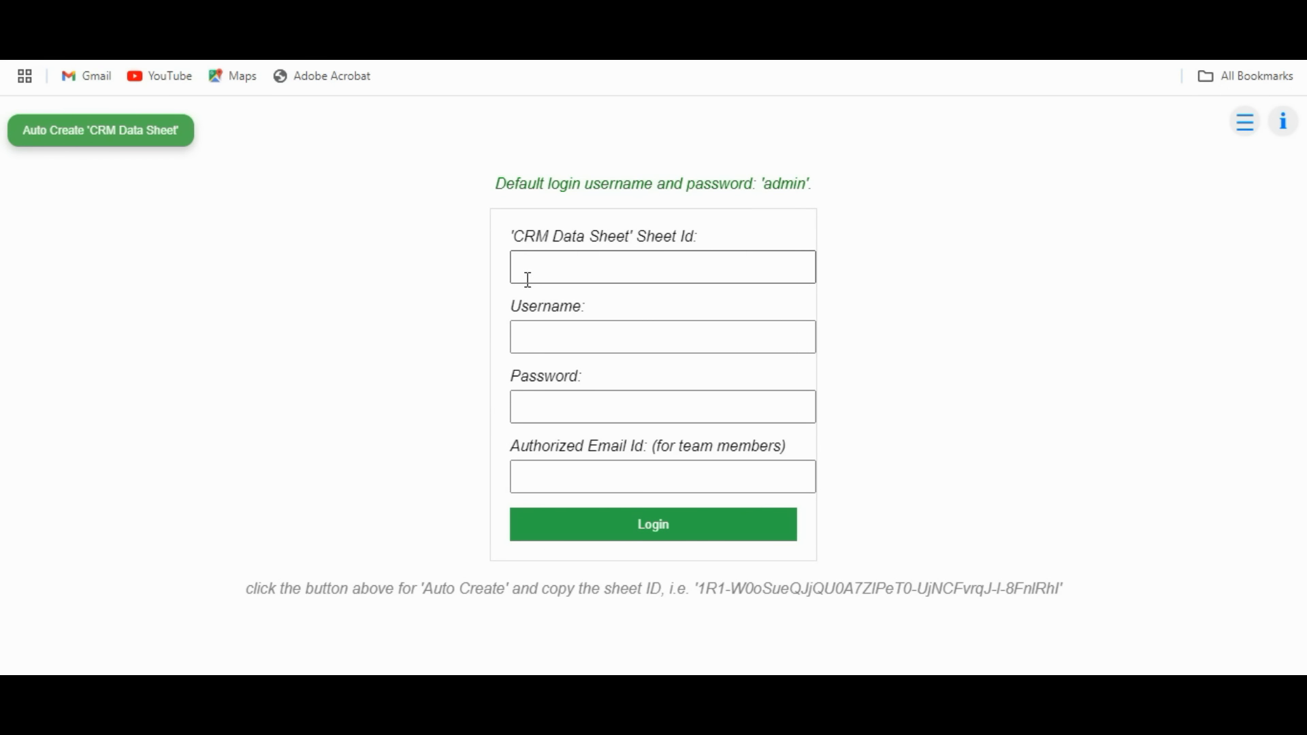
pyautogui.click(567, 273)
pyautogui.hotkey('ctrl', 'v')
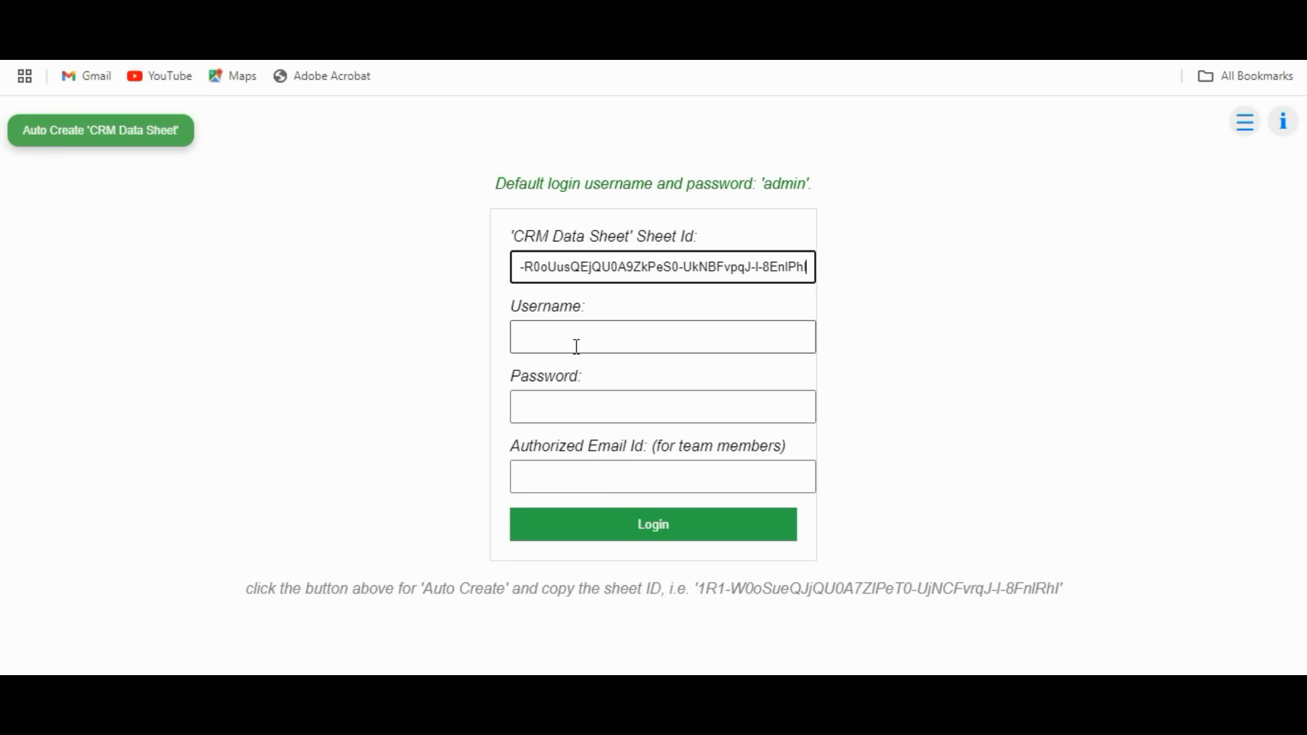
pyautogui.click(576, 346)
pyautogui.write('irfan')
pyautogui.press('Tab')
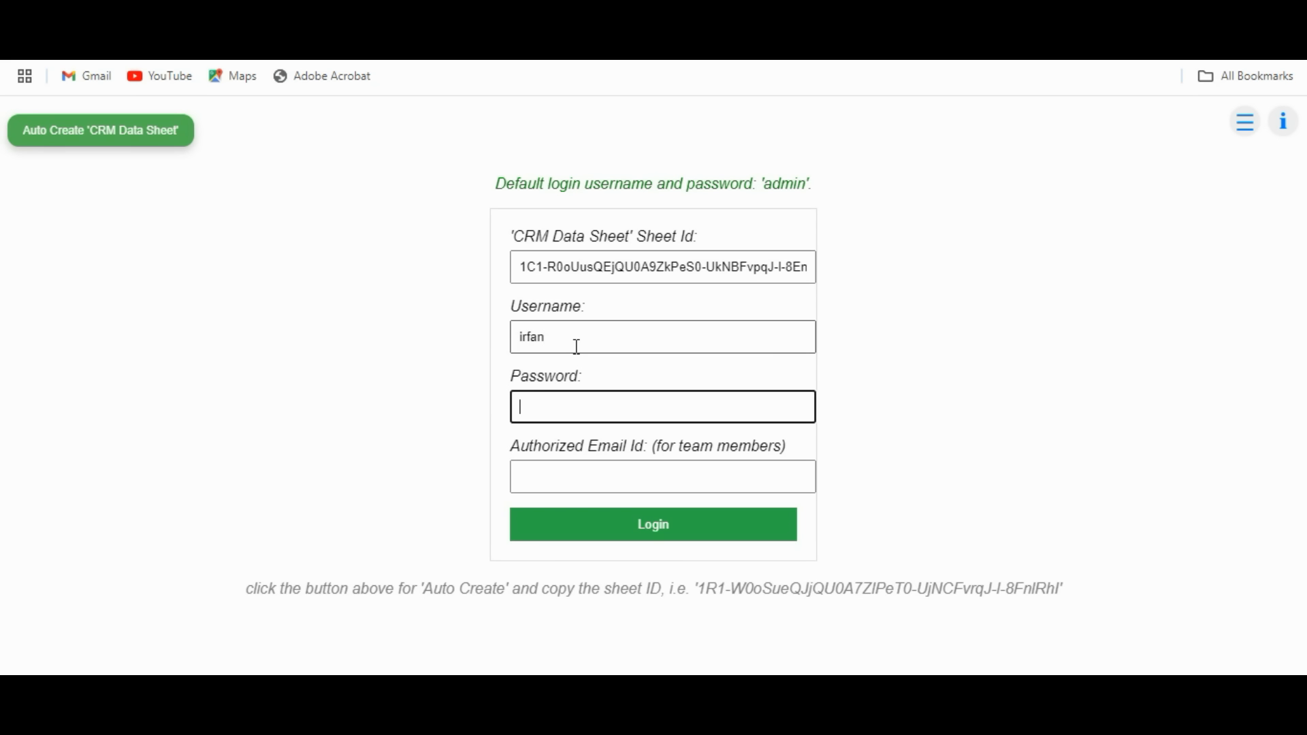
pyautogui.write('•••••••••')
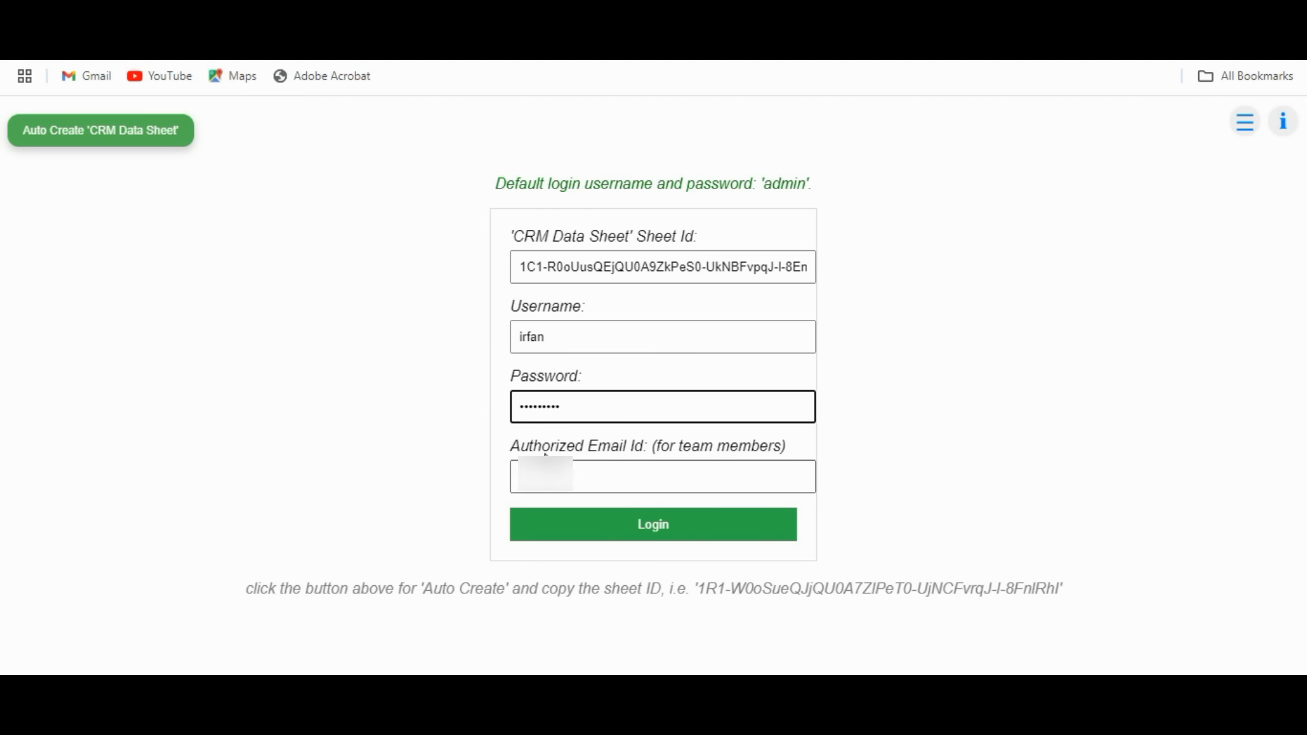
# Enter the authorized e-mail address and log in as the team member.
pyautogui.click(625, 479)
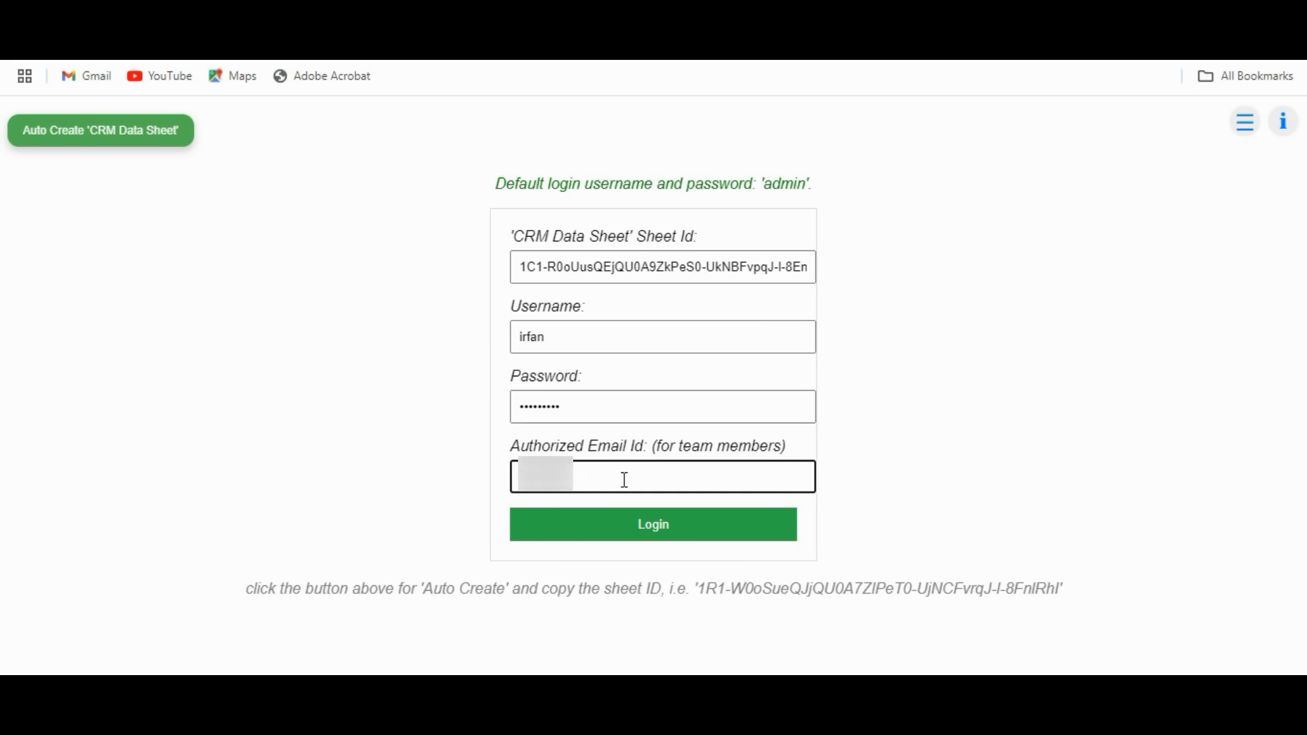
pyautogui.write('@gmail.com')
pyautogui.click(635, 534)
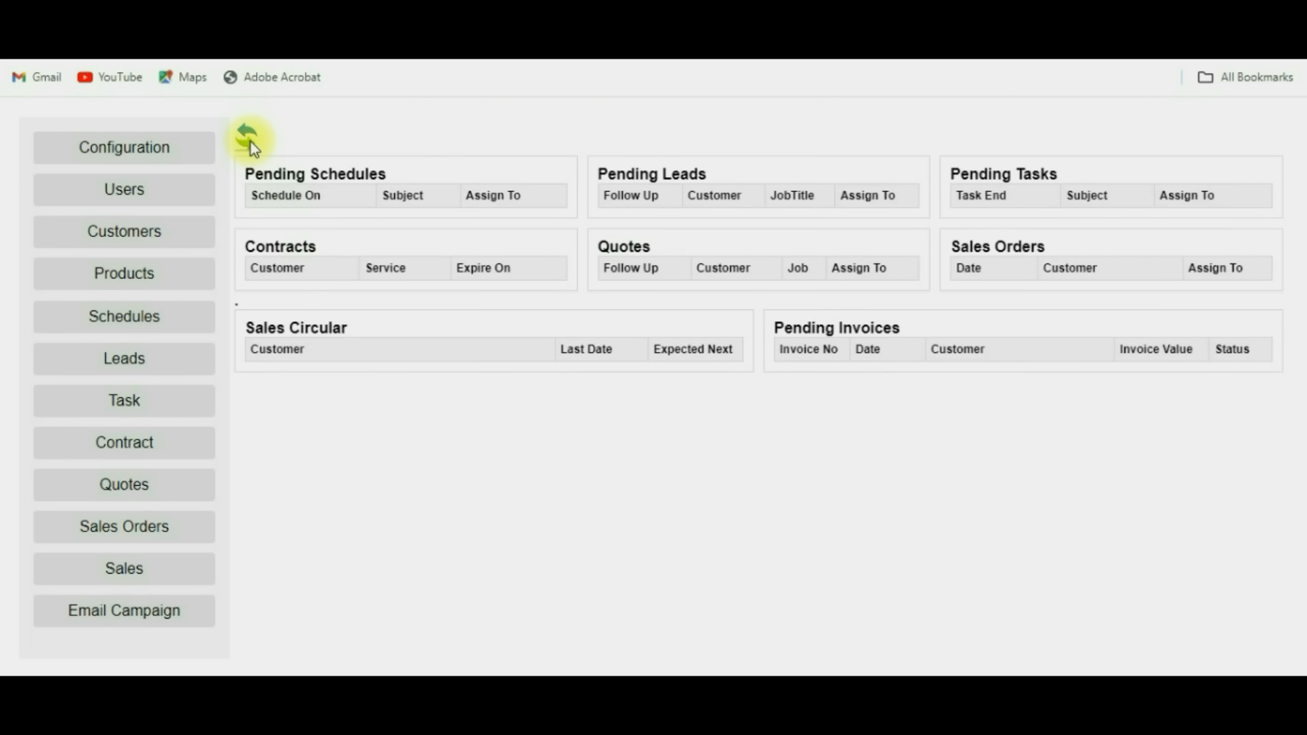
# Reload the dashboard to show only the team member's own data, then go to Schedules.
pyautogui.click(250, 141)
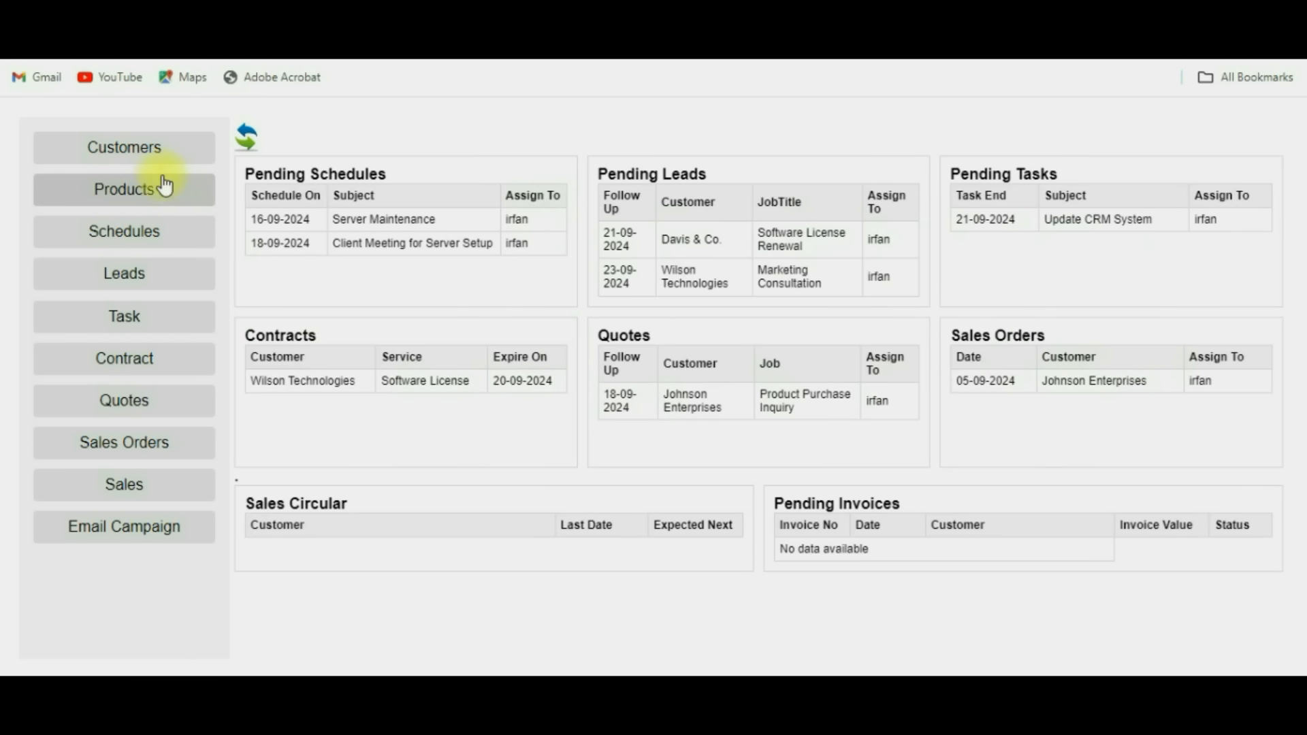
pyautogui.click(143, 245)
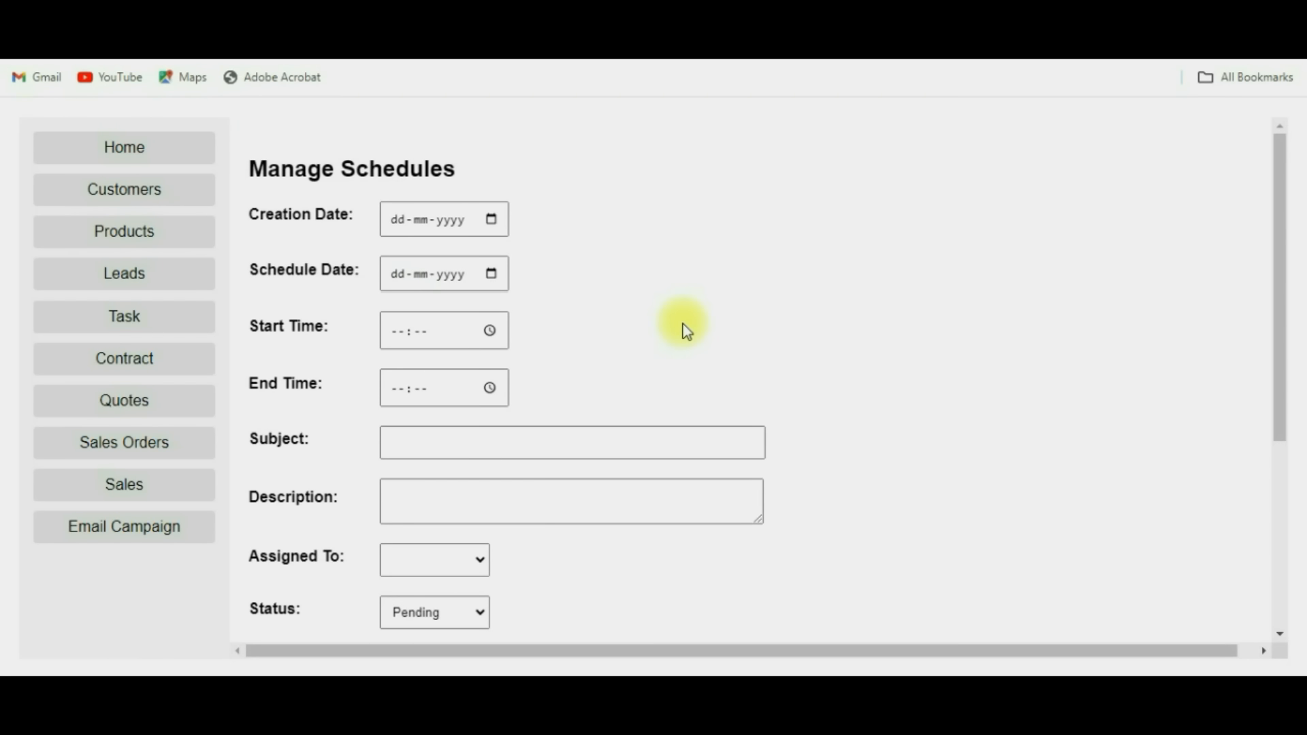
# Scroll down to the Schedule List with Server Maintenance and Client Meeting for Server Setup.
pyautogui.scroll(-6, 686, 331)
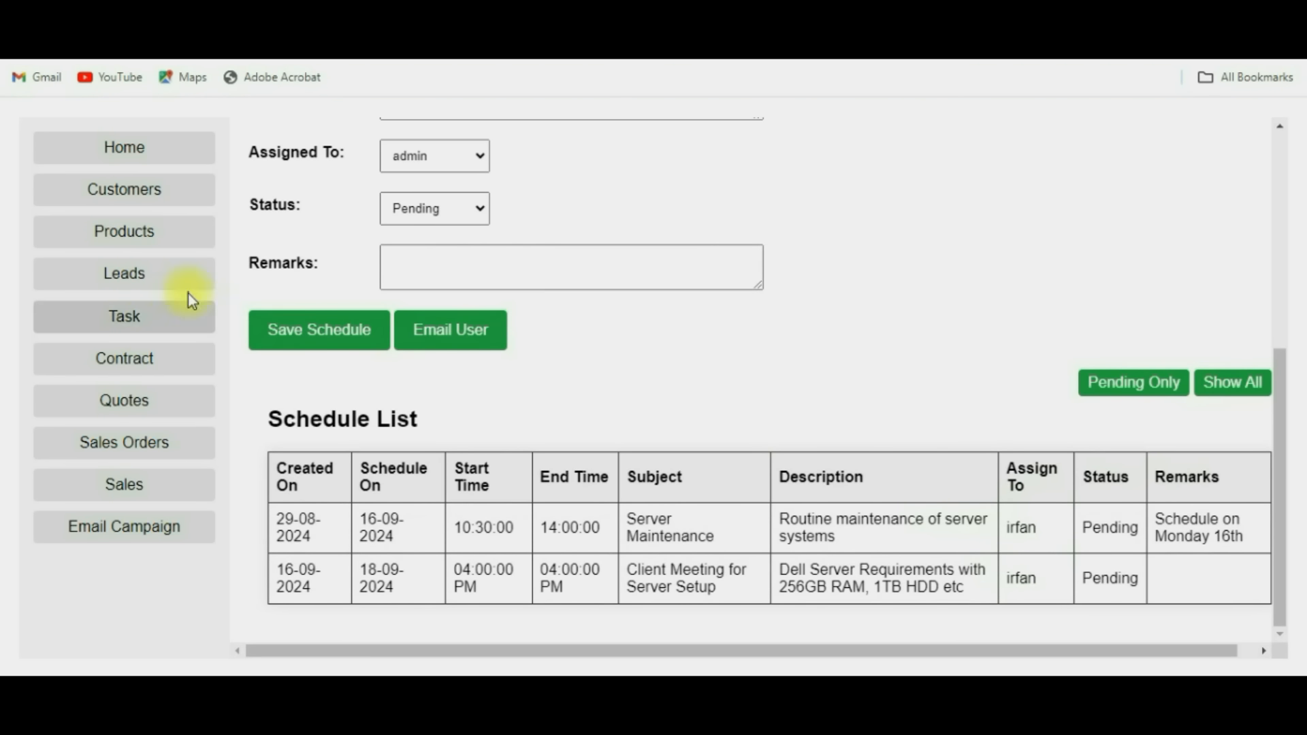
# From the full task list, email the Update CRM System task to its assignee and acknowledge the confirmation.
pyautogui.click(135, 330)
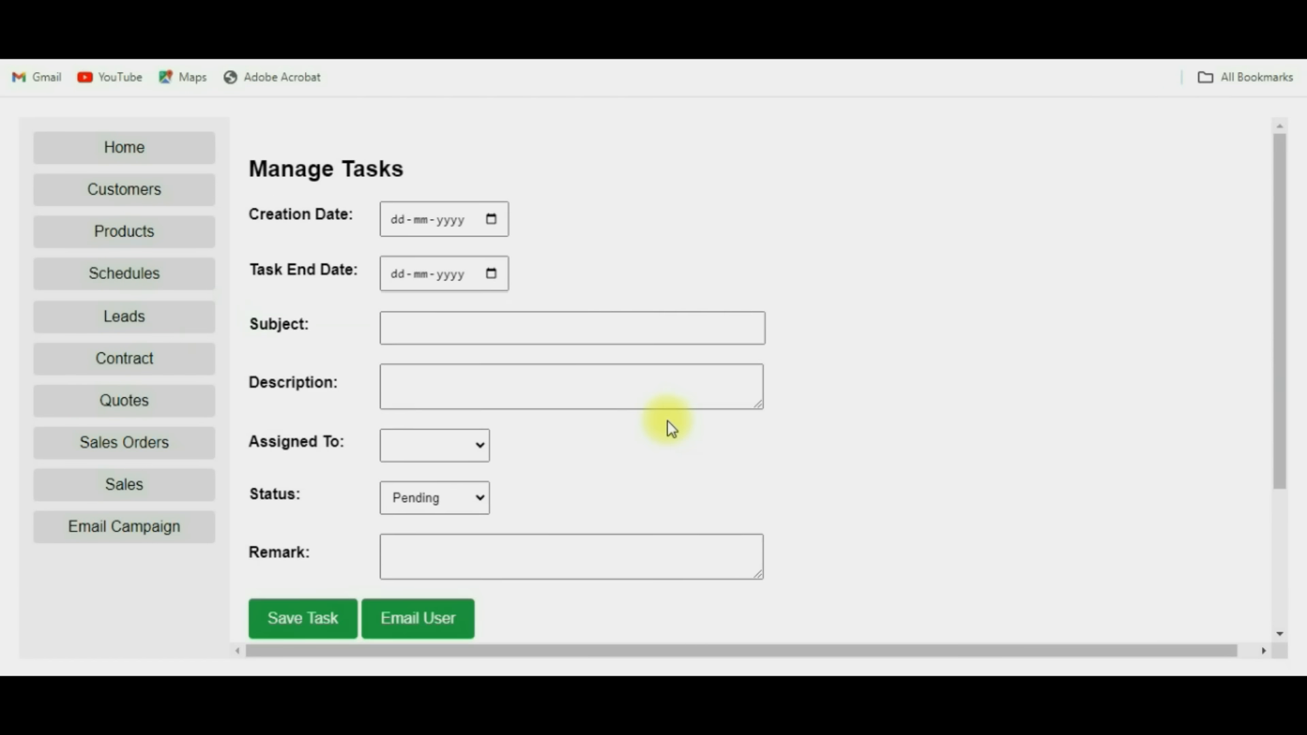
pyautogui.scroll(-3, 670, 427)
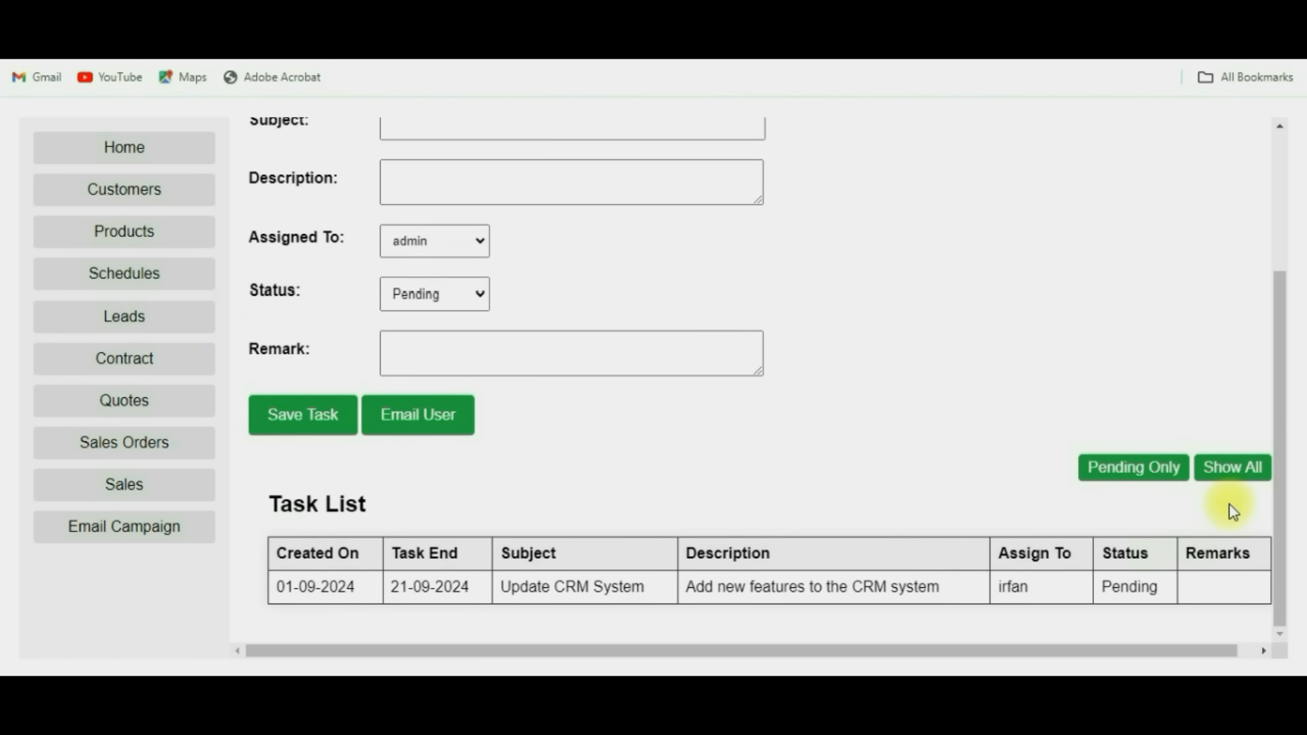
pyautogui.click(1237, 478)
pyautogui.scroll(-1, 1103, 565)
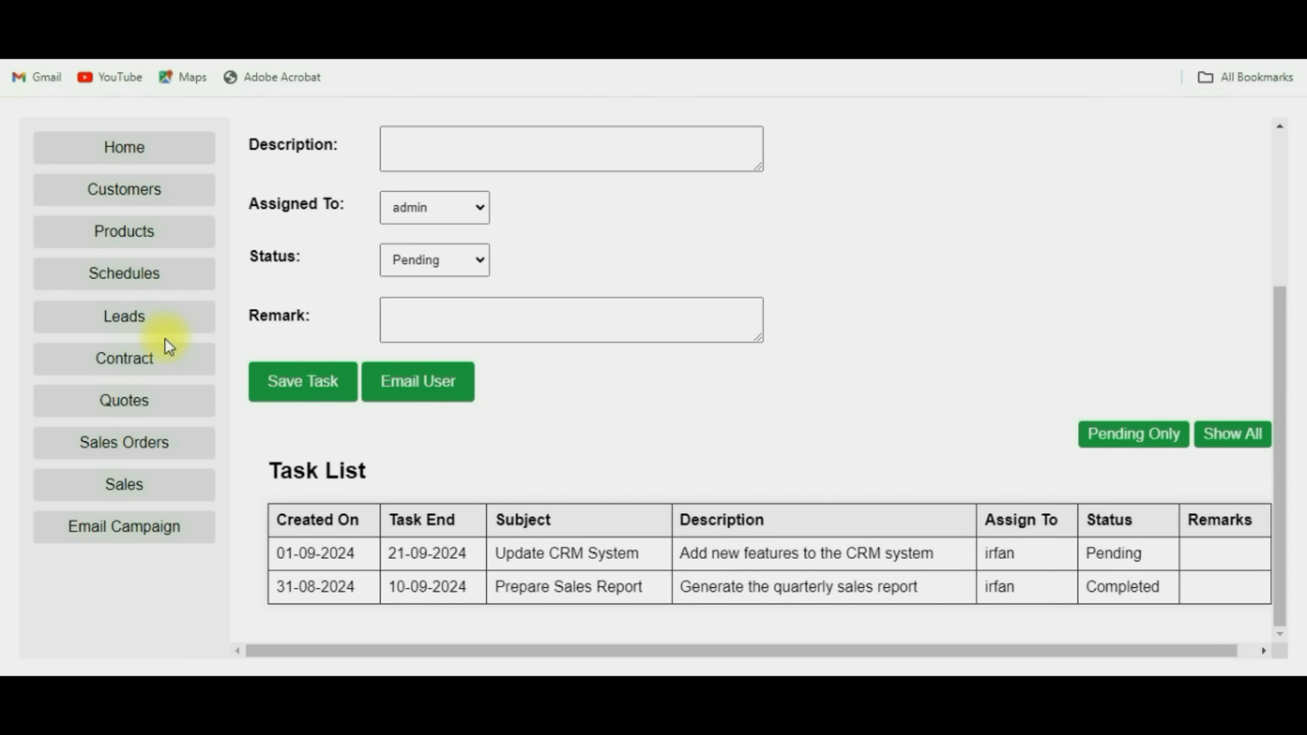
pyautogui.click(512, 549)
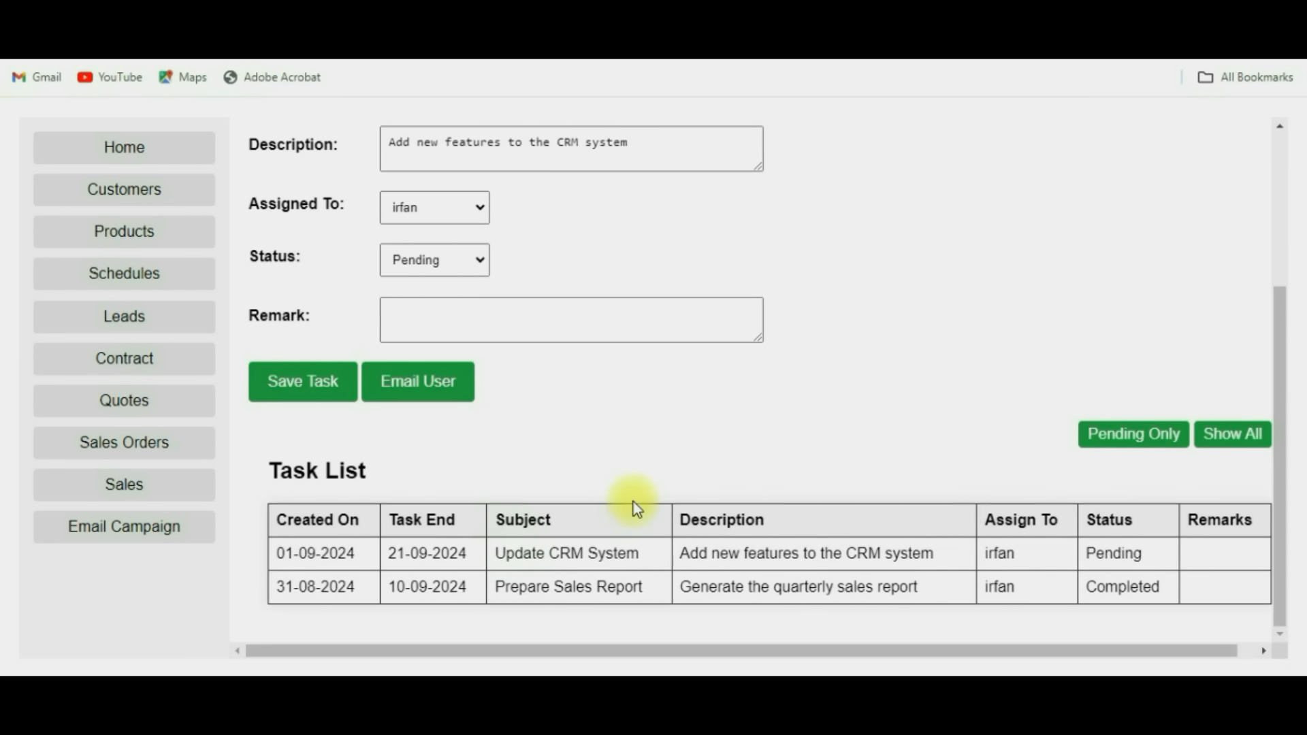
pyautogui.scroll(3, 633, 501)
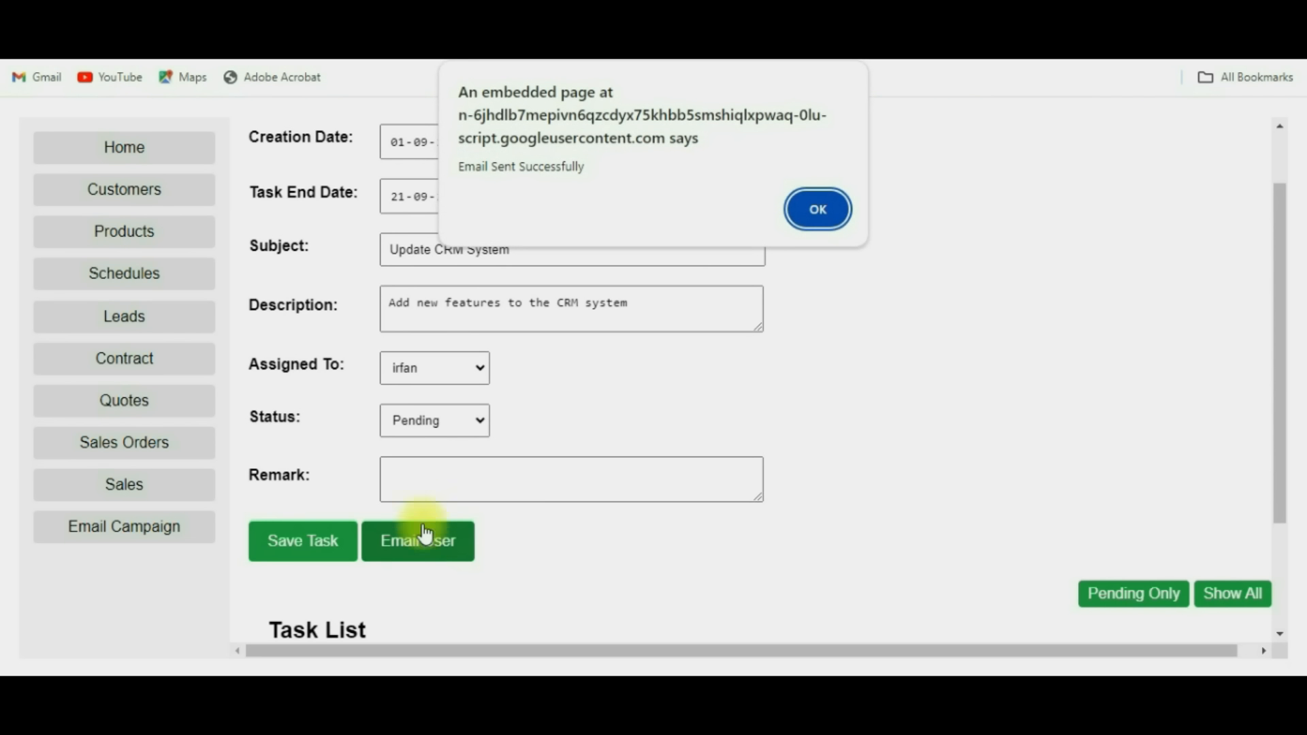
pyautogui.click(818, 207)
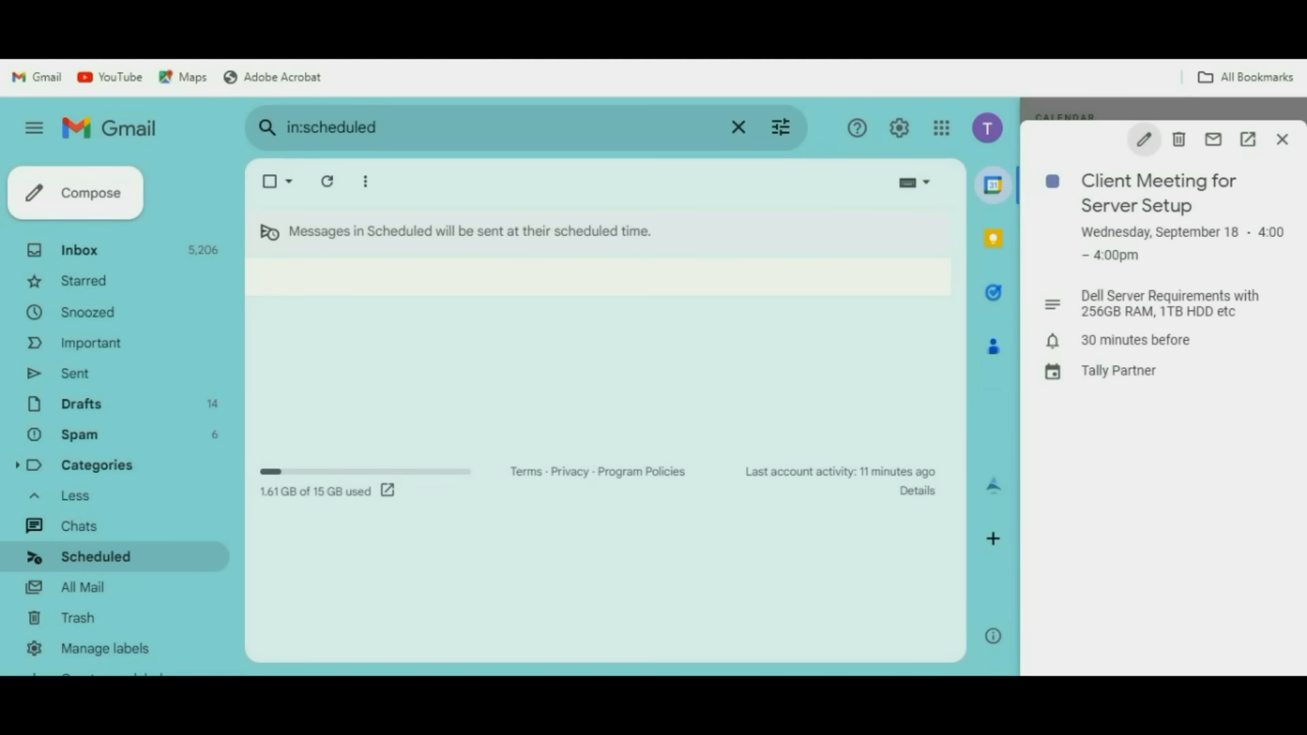
# Open the Update CRM System task email from the Gmail inbox.
pyautogui.click(132, 252)
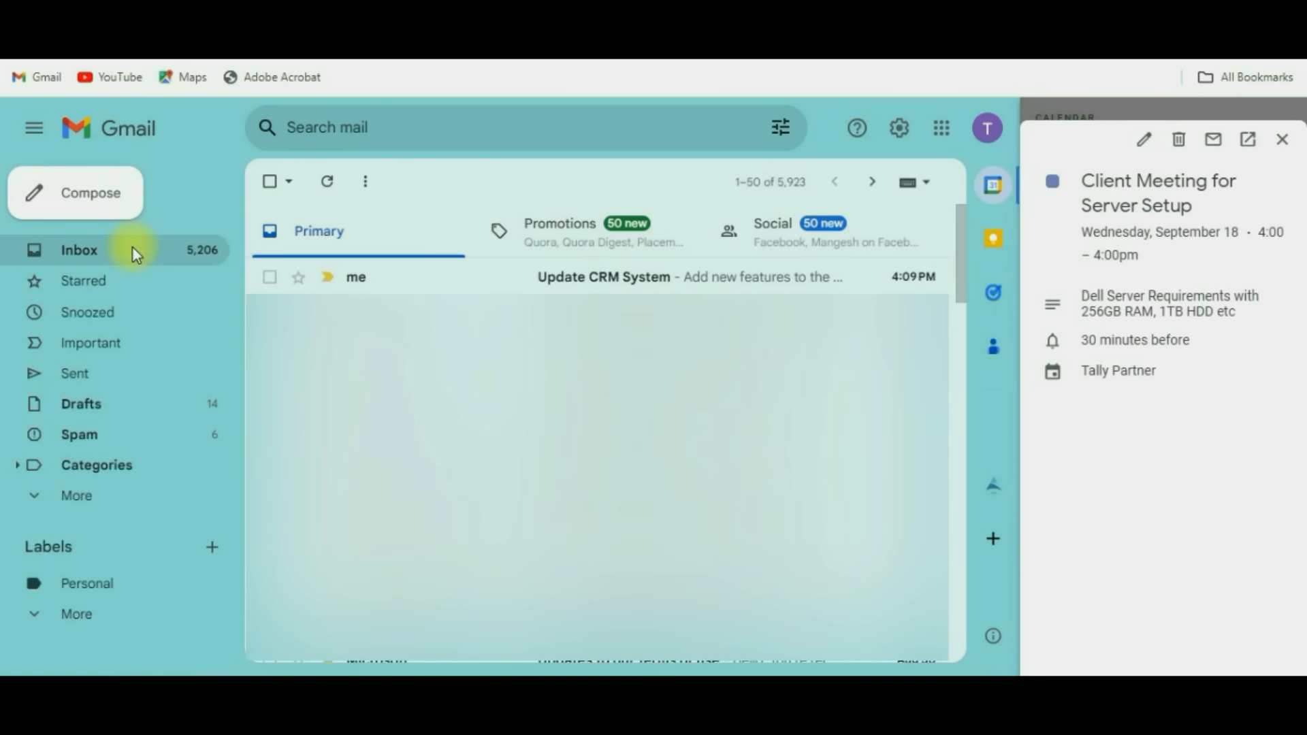
pyautogui.click(634, 279)
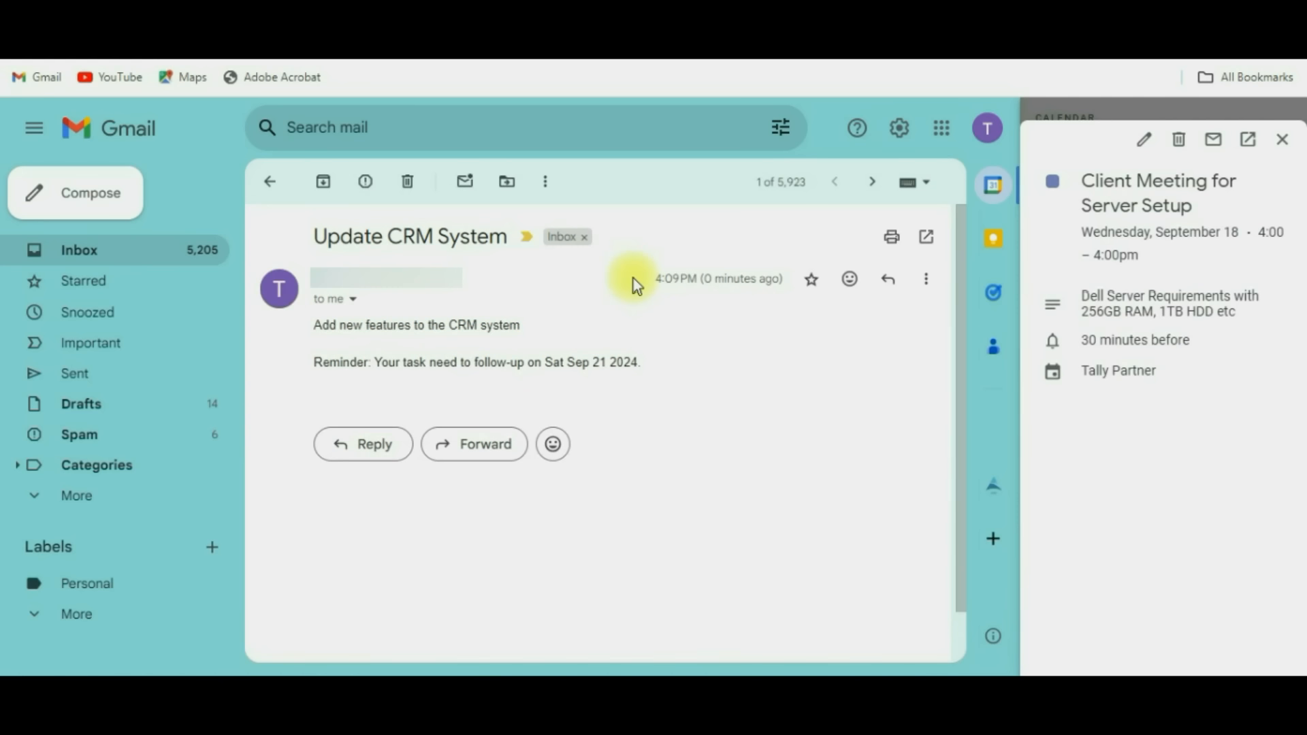
pyautogui.click(1283, 144)
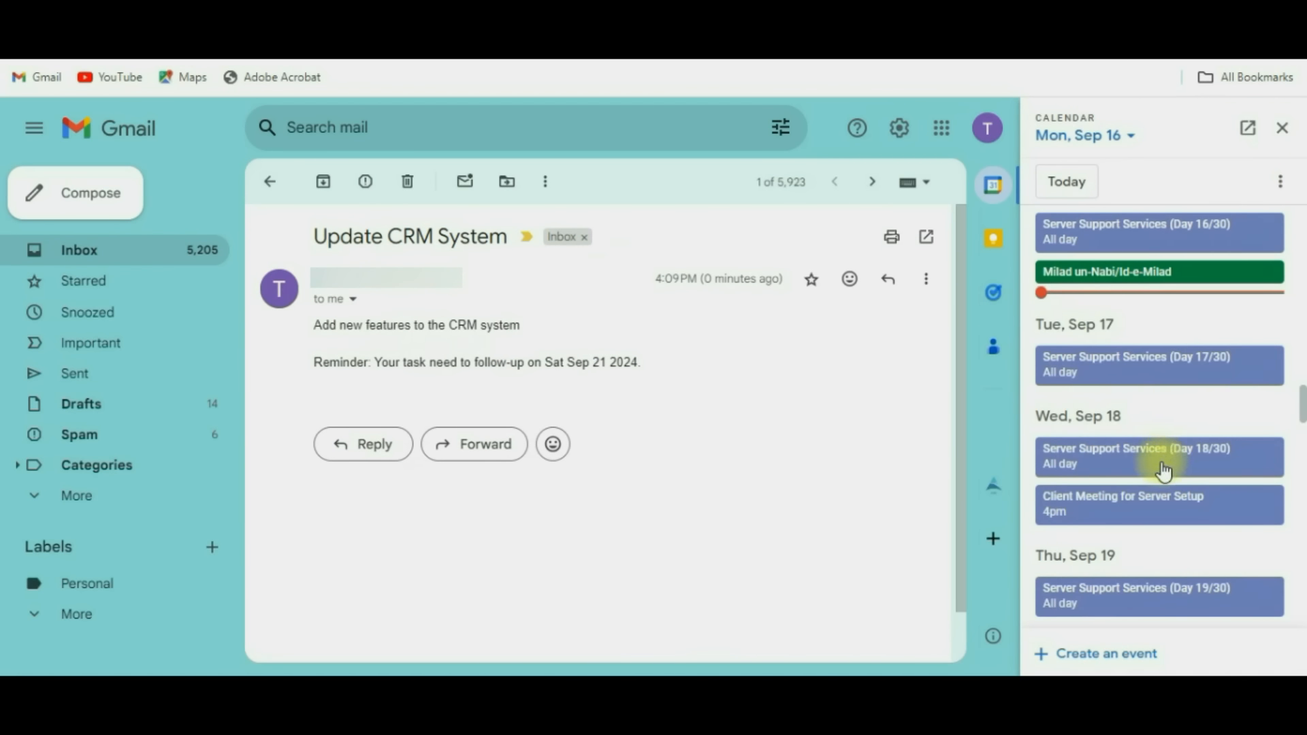
# Check the Sep 21 reminder in the Calendar panel, close it, and return to the CRM tab.
pyautogui.scroll(-1, 1163, 470)
pyautogui.scroll(-1, 1164, 470)
pyautogui.scroll(-2, 1161, 463)
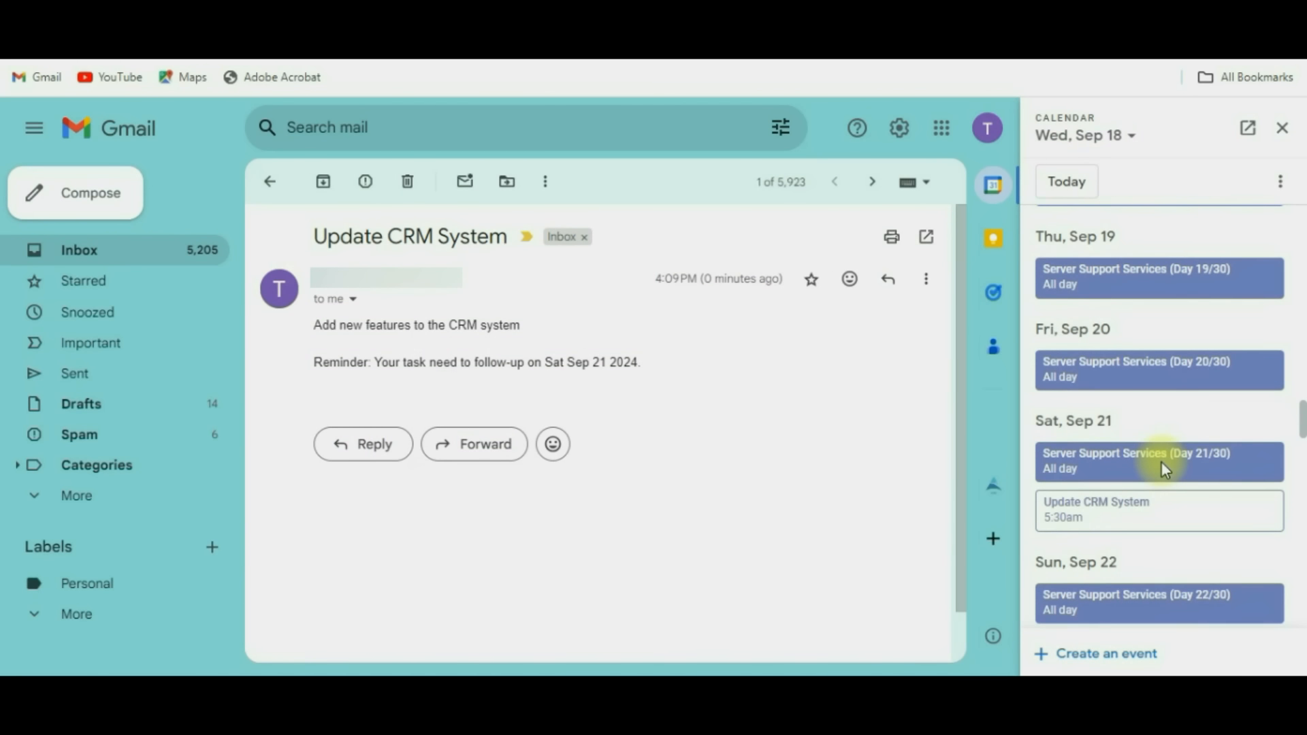
pyautogui.scroll(-2, 1215, 468)
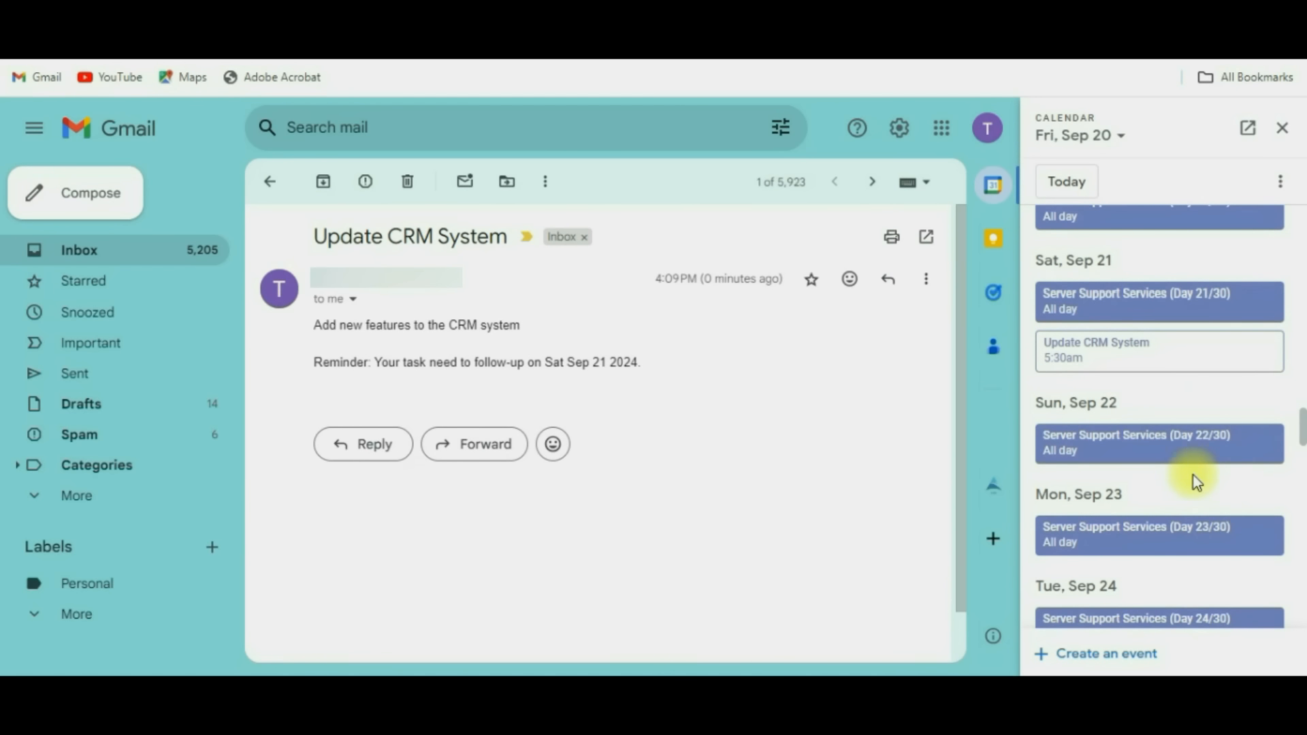
pyautogui.scroll(-8, 1117, 462)
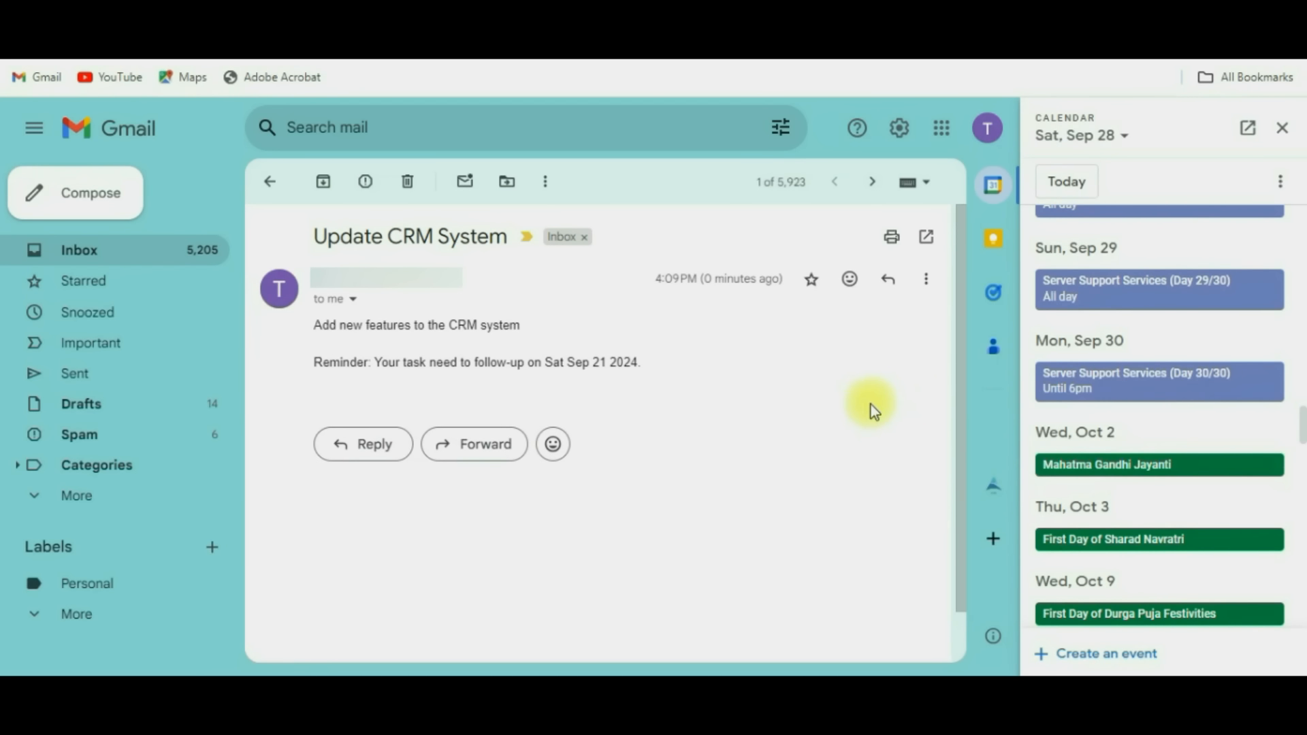
pyautogui.click(1282, 128)
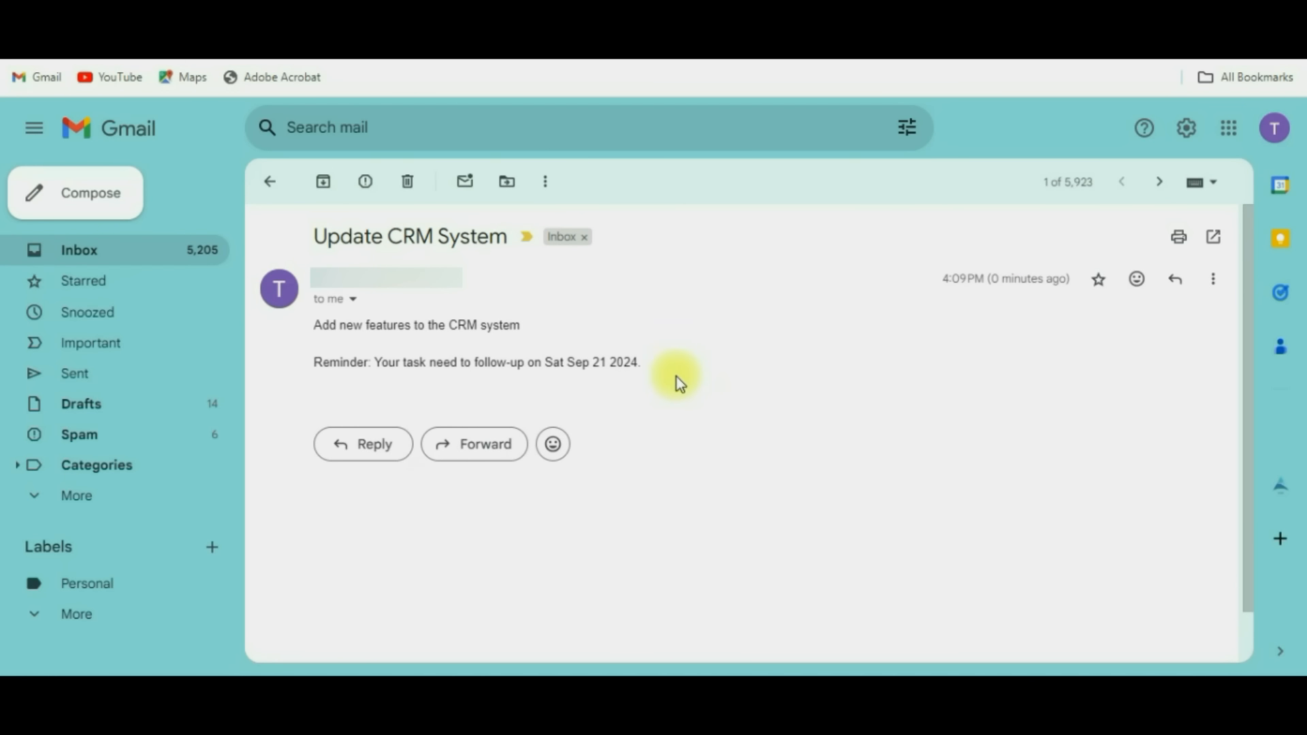
pyautogui.click(420, 61)
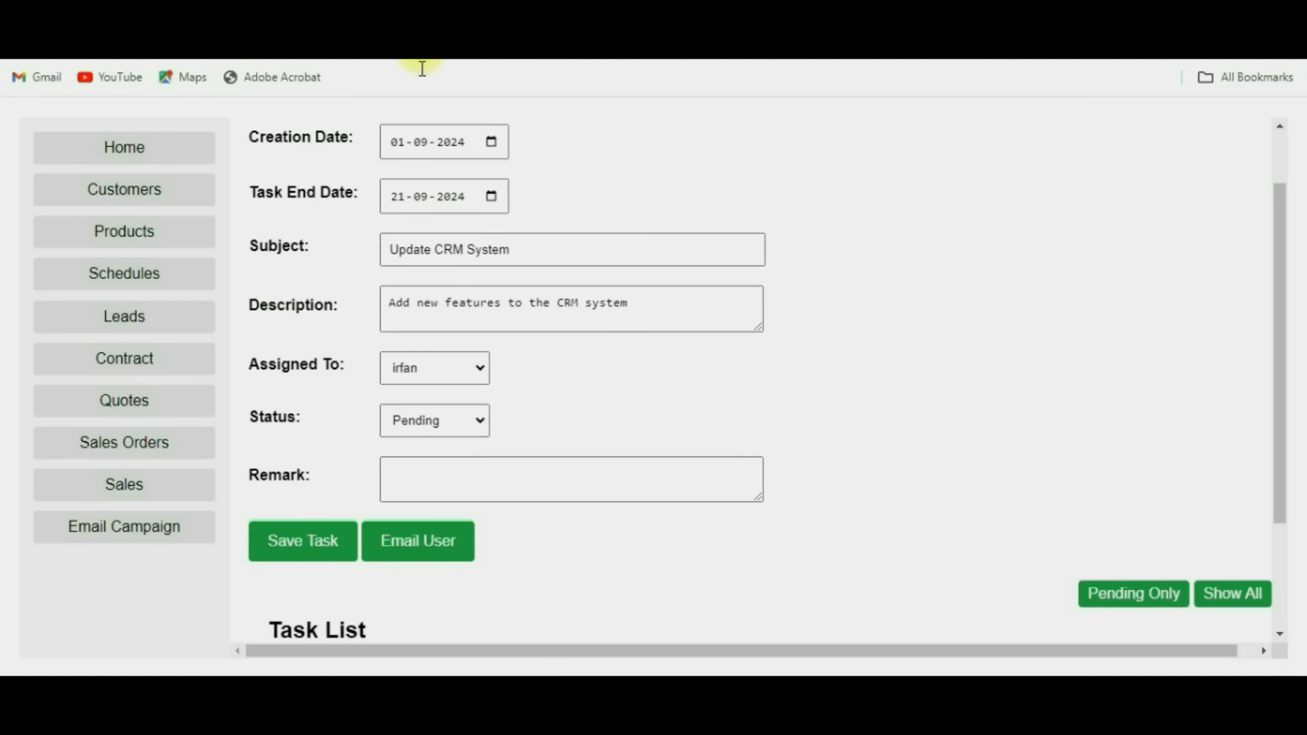
# Leave the Update CRM System task form for the Home dashboard.
pyautogui.click(151, 151)
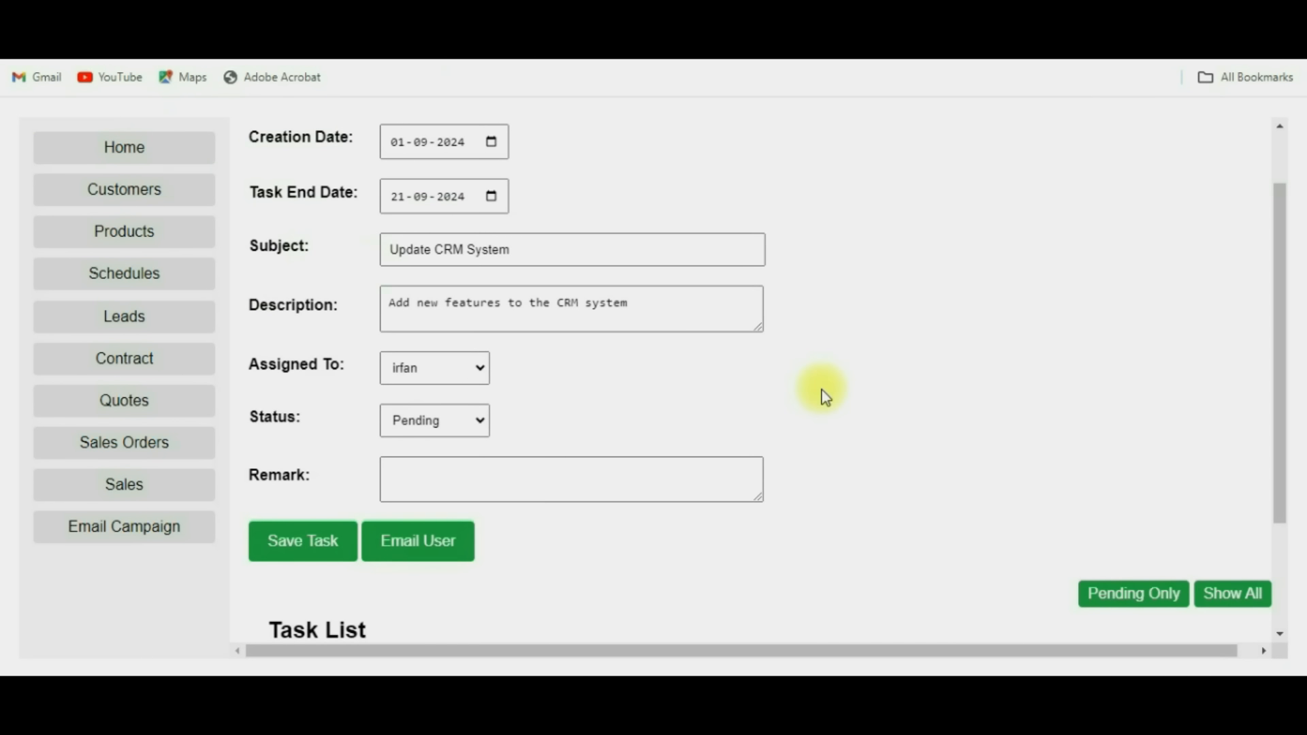